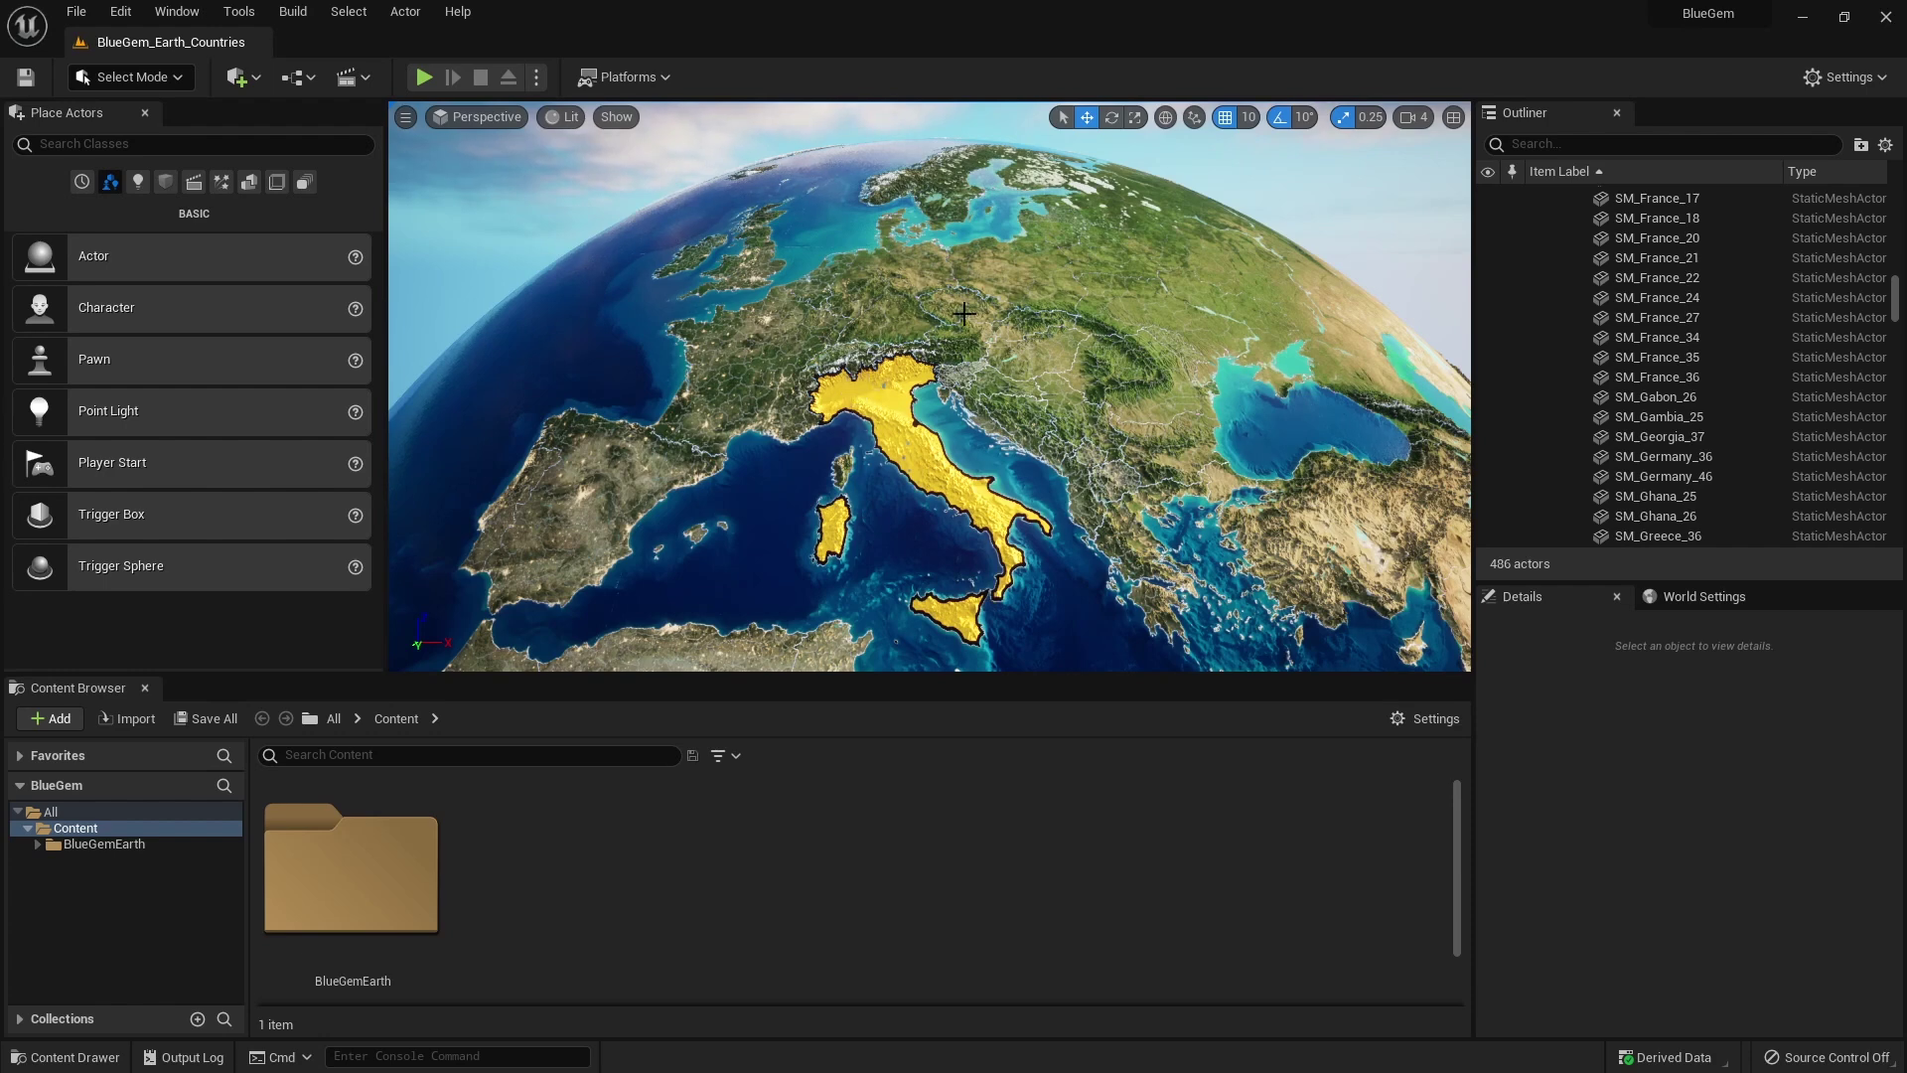
Inspect how countries are divided into meshes by selecting Italy, the France pieces 36, 35, 22 and 24, and Hungary
click(888, 395)
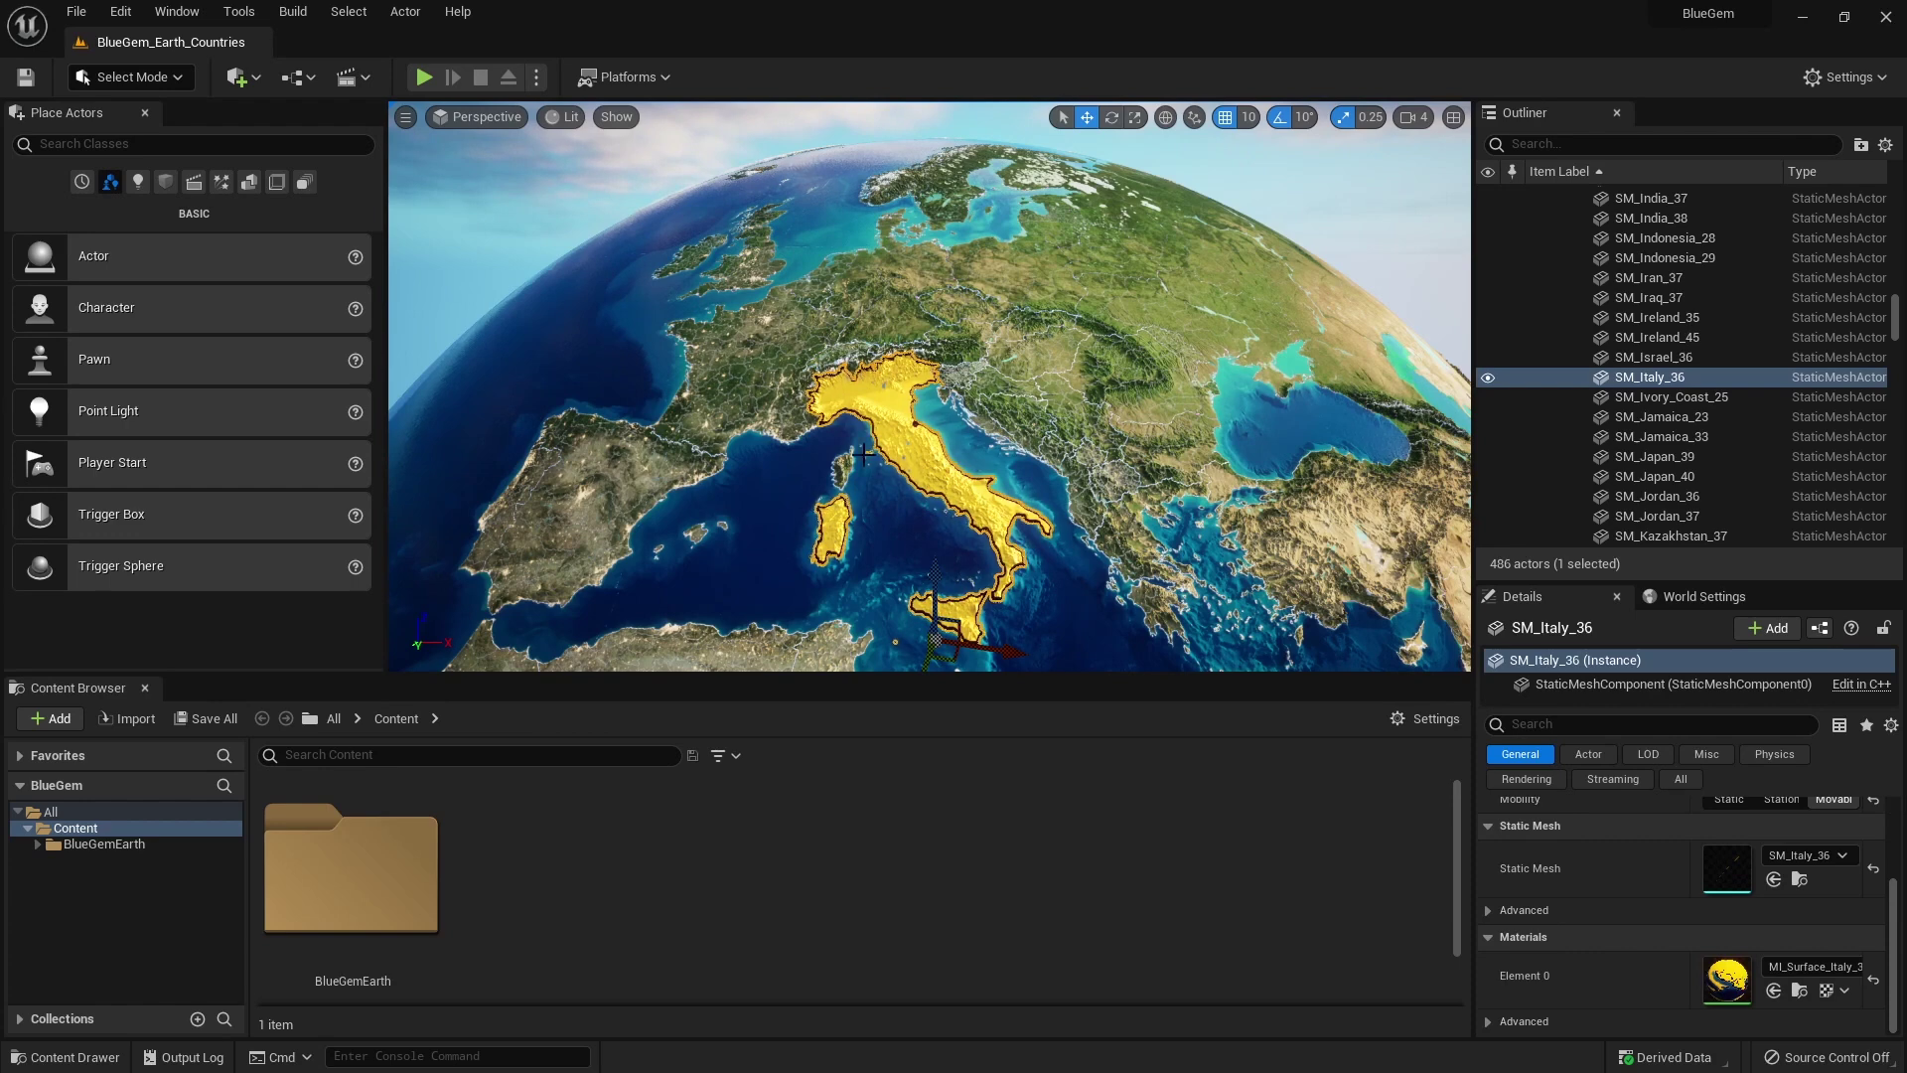
click(773, 361)
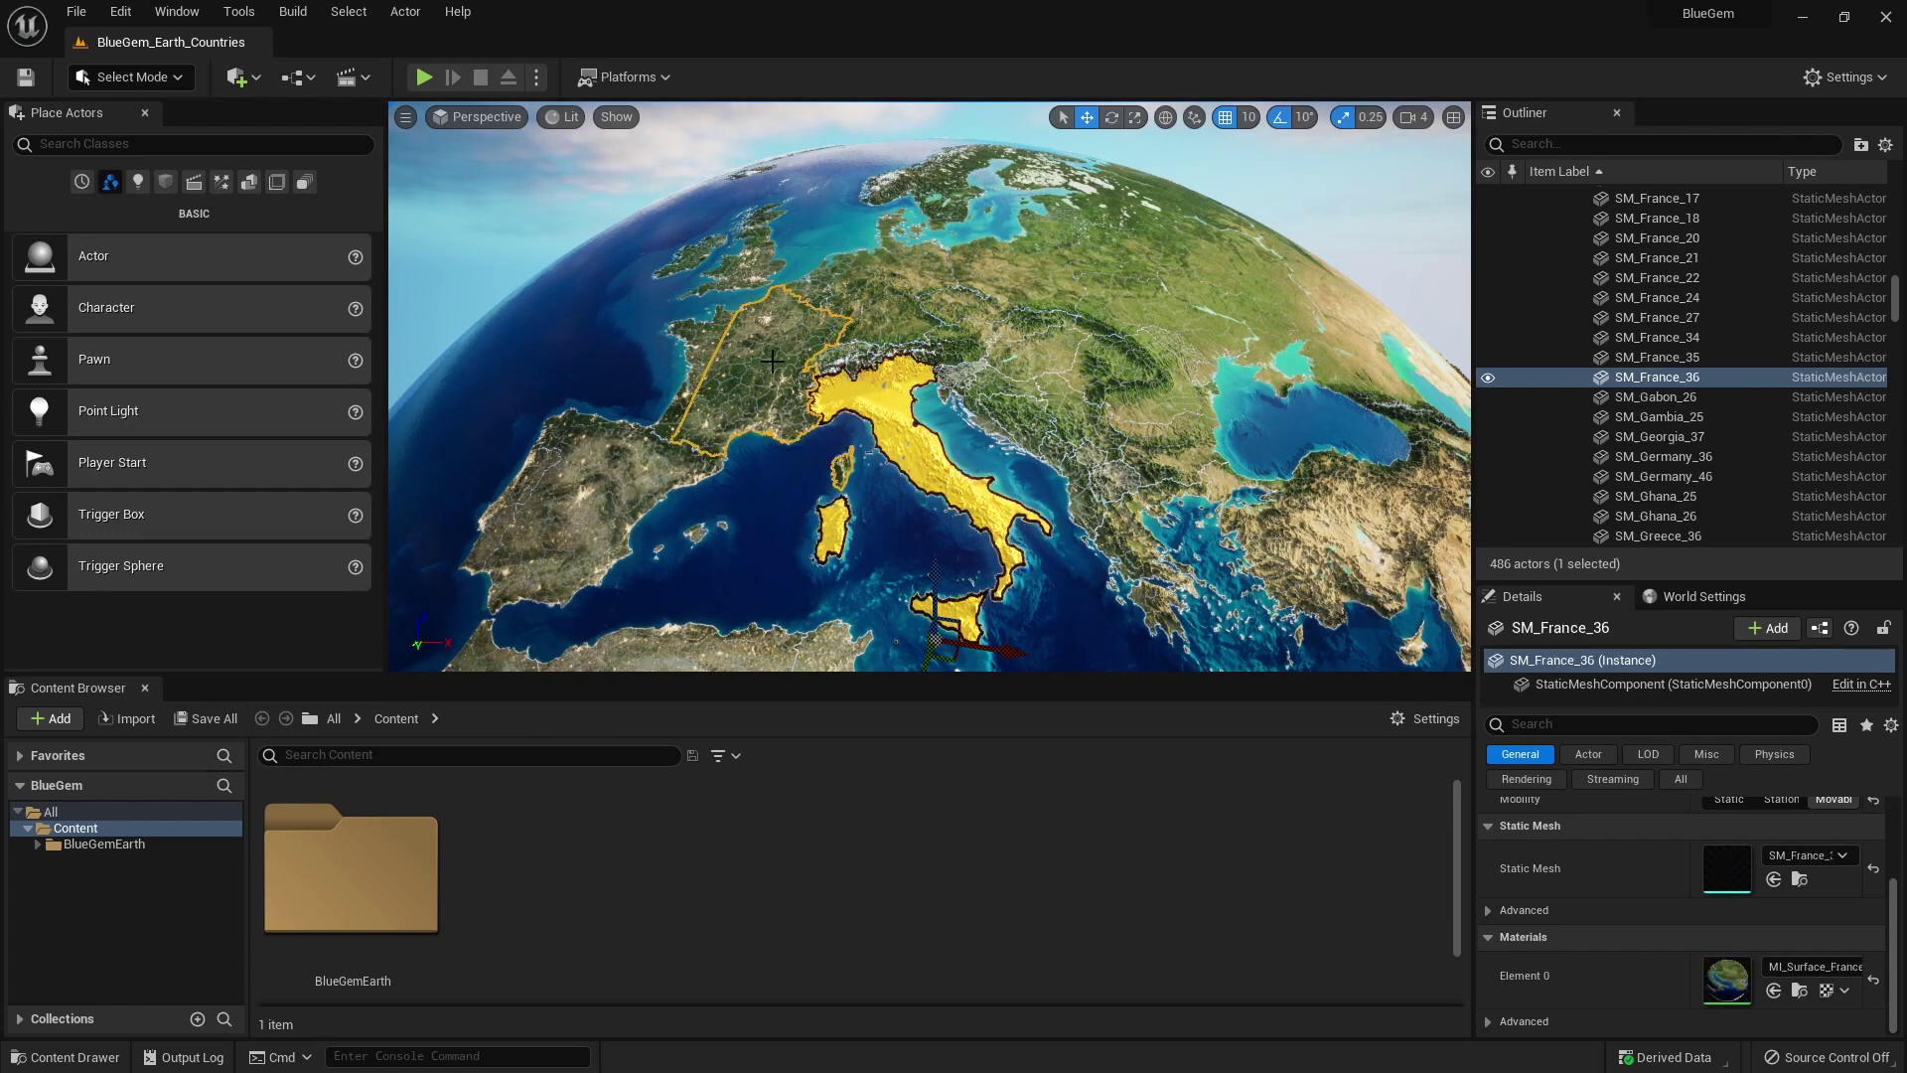
click(1656, 358)
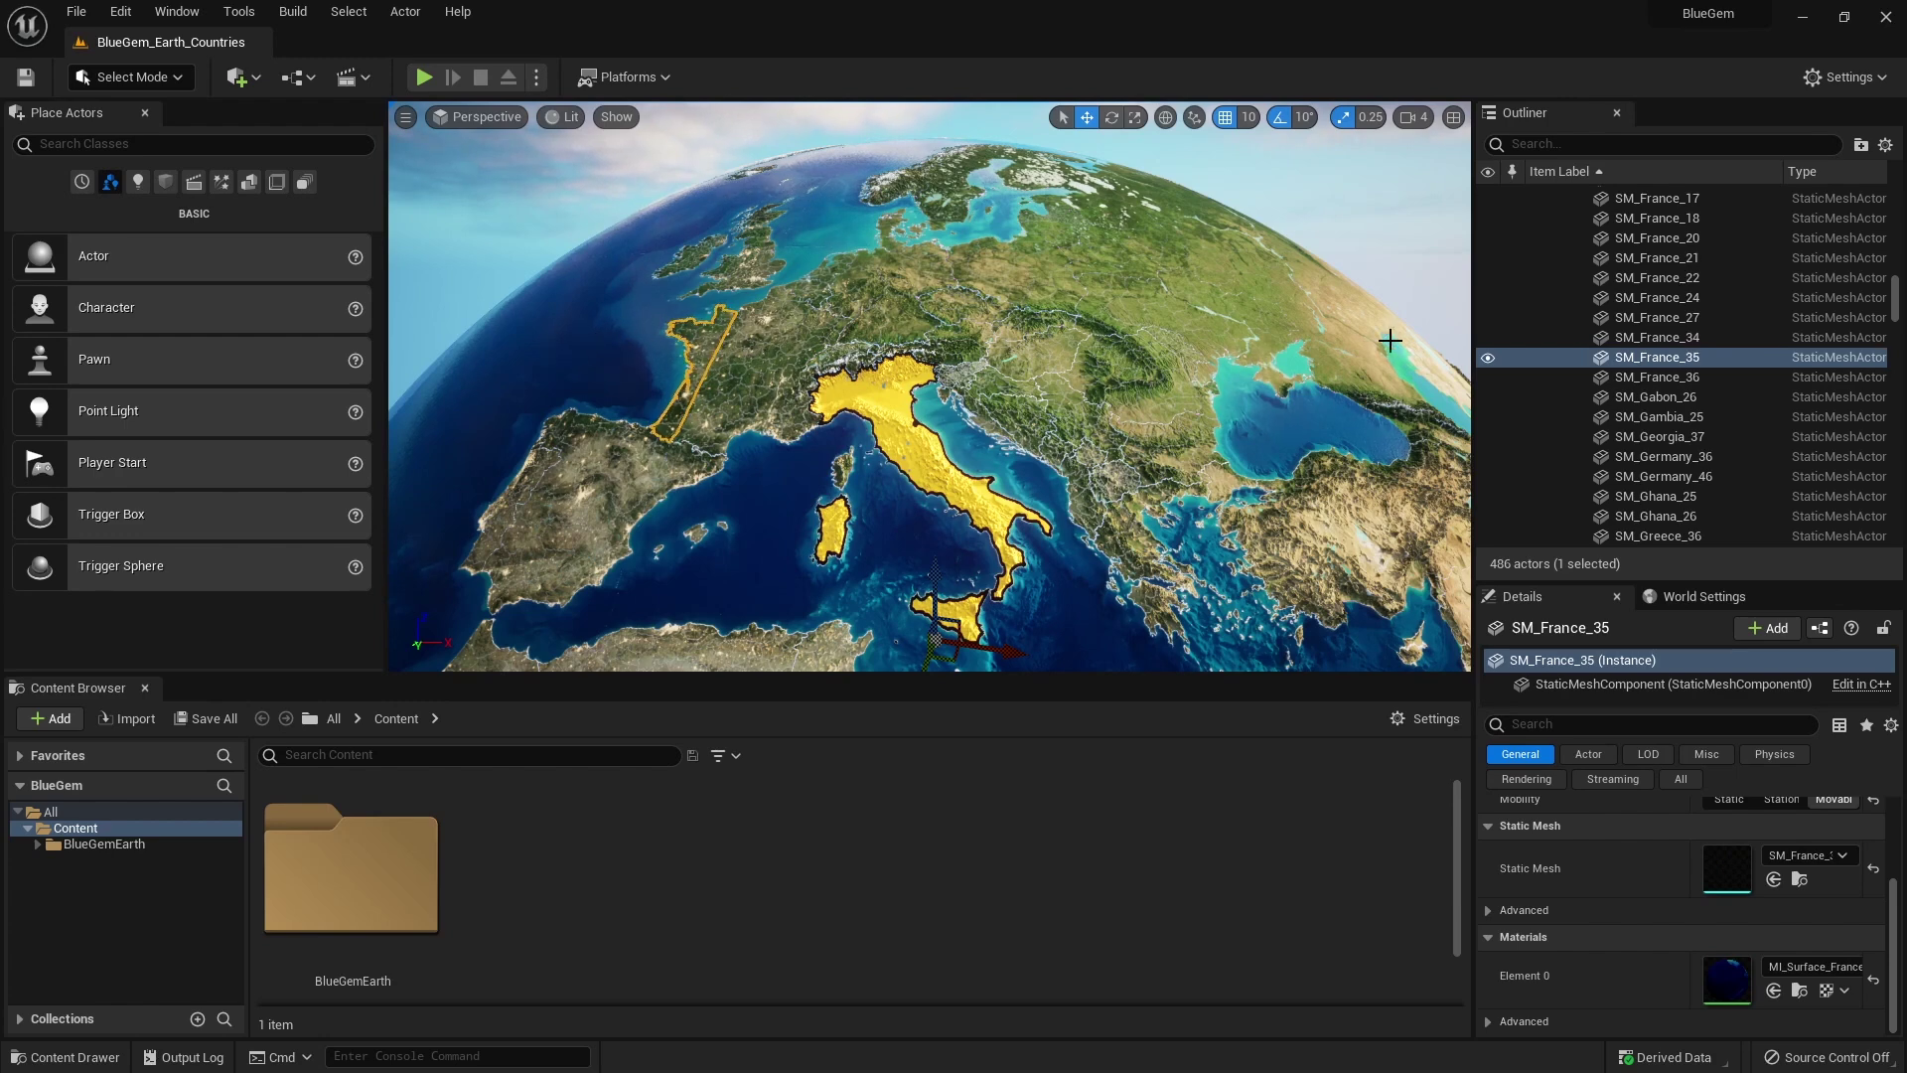
click(1710, 278)
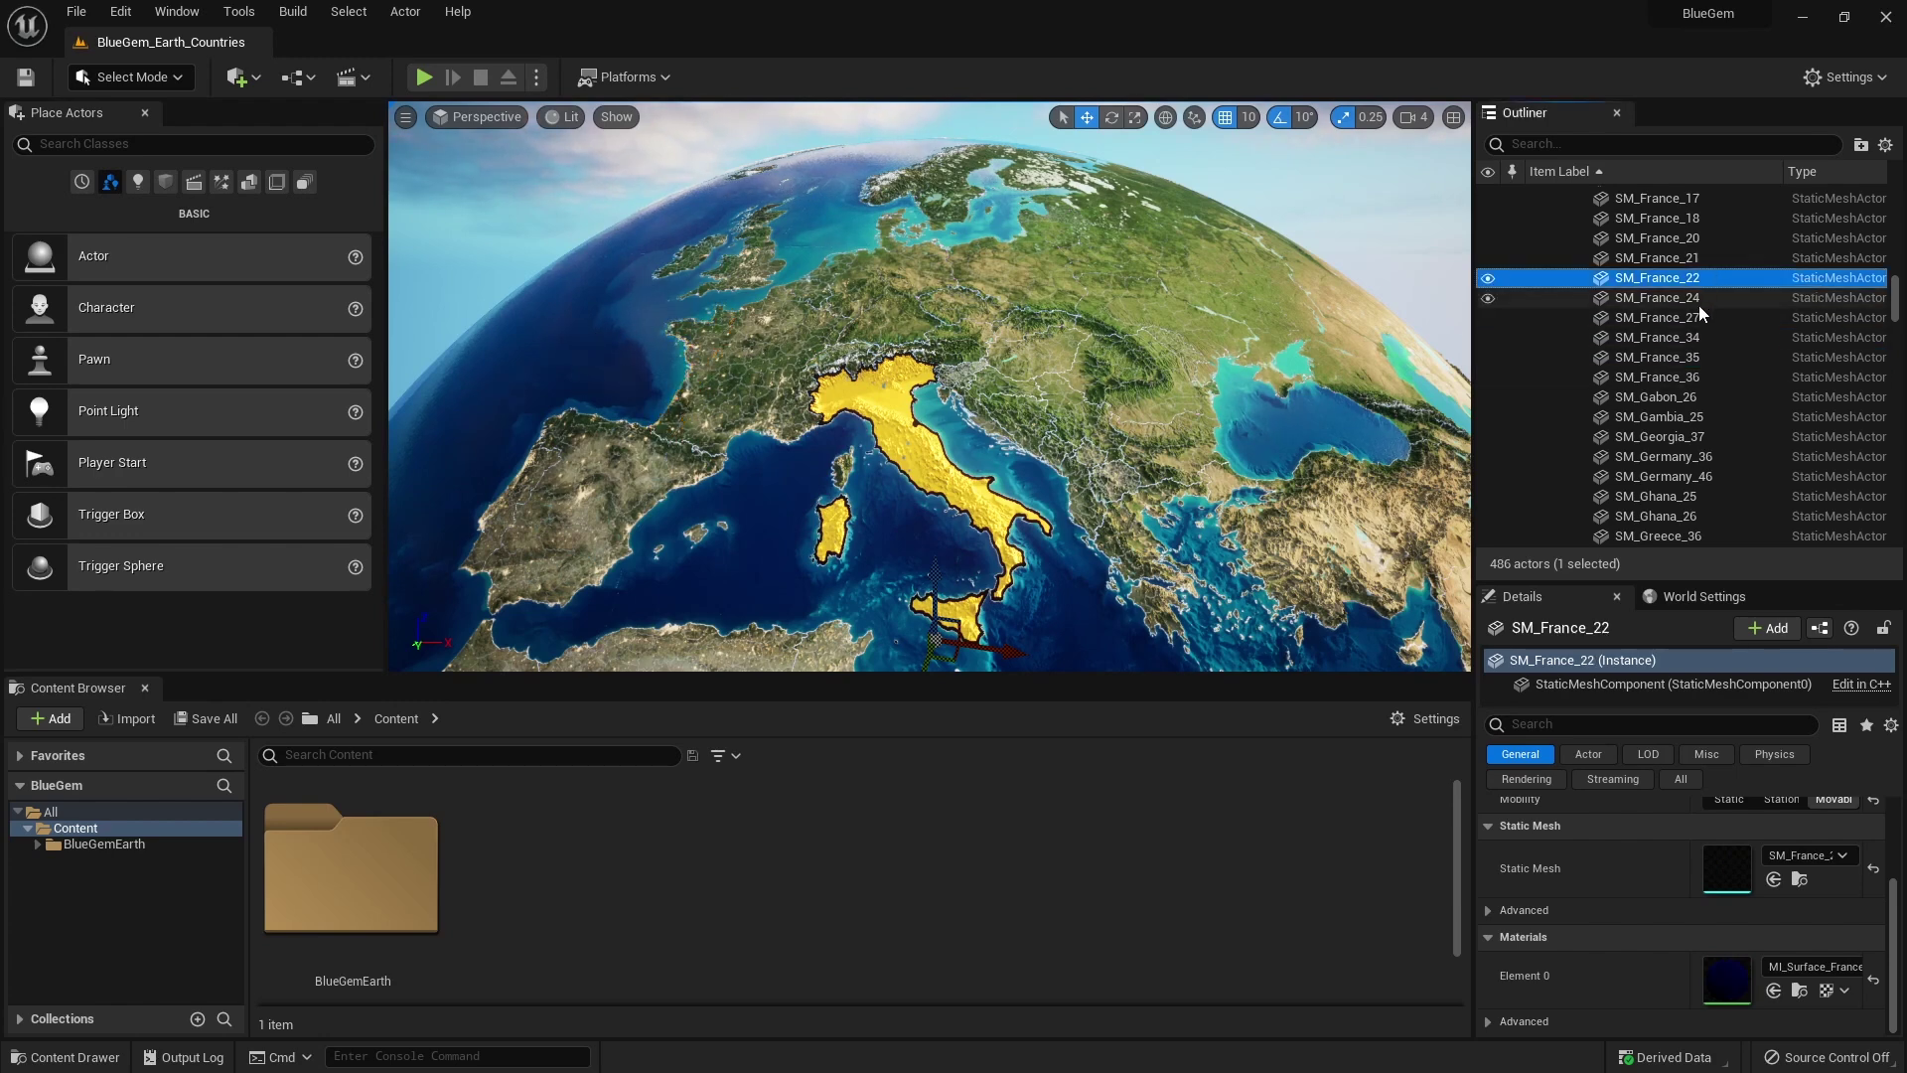
click(1698, 298)
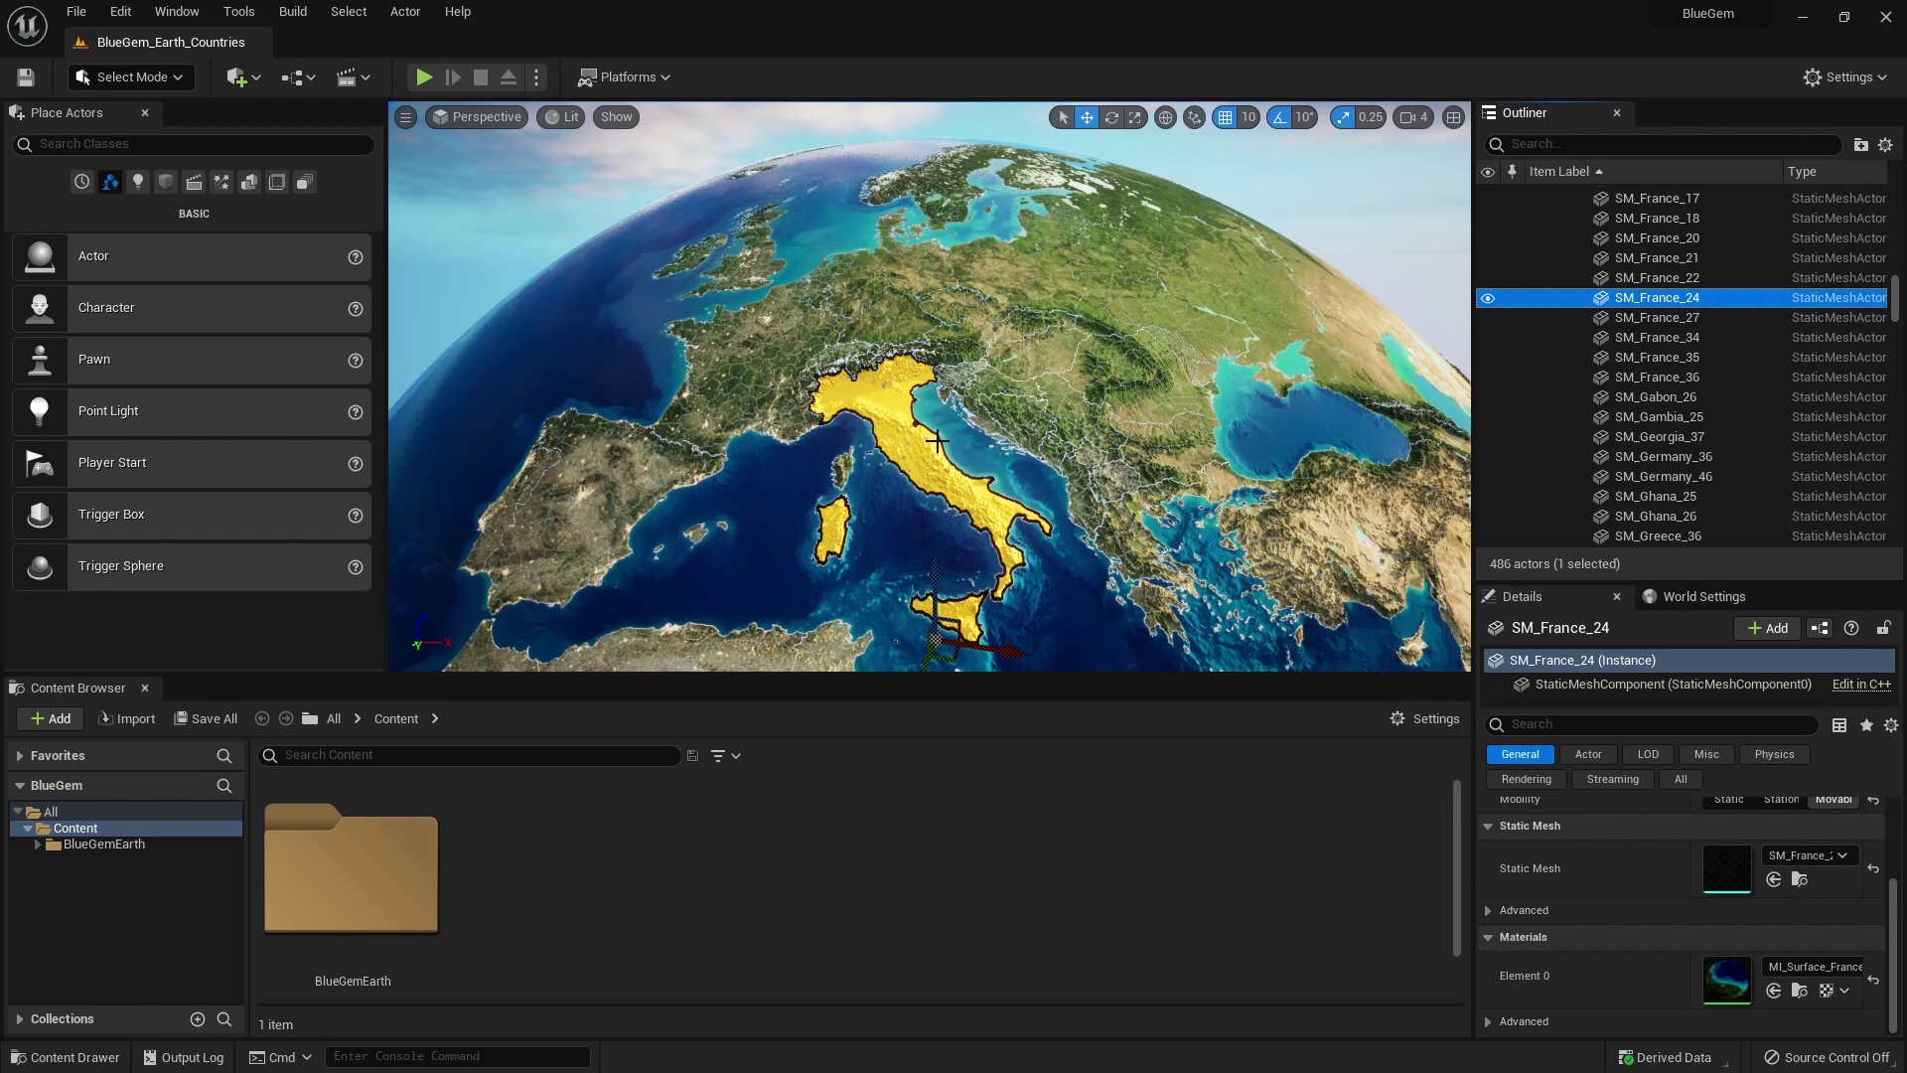
click(1039, 356)
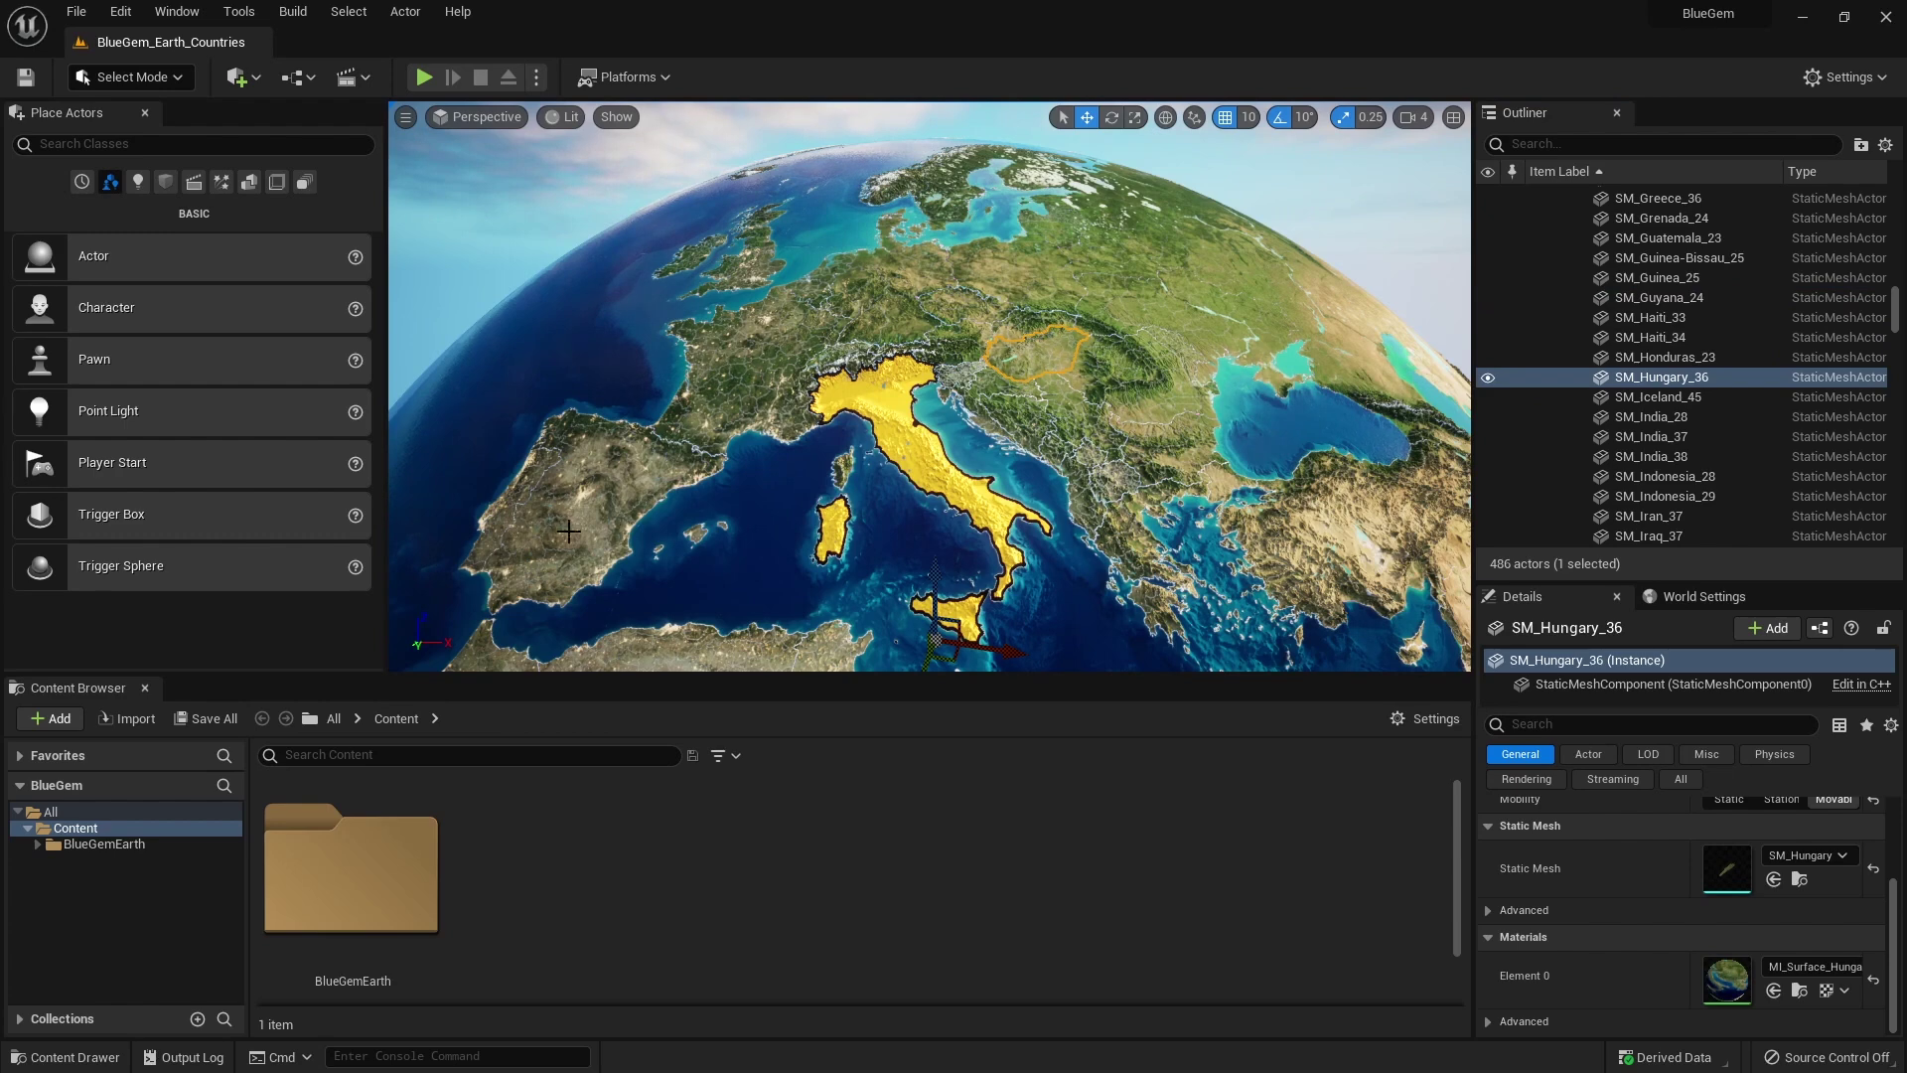
Select the Geo_Land actor under Geo_Surfaces and open its master surface material instance for editing
scroll(1689, 360, up, 8)
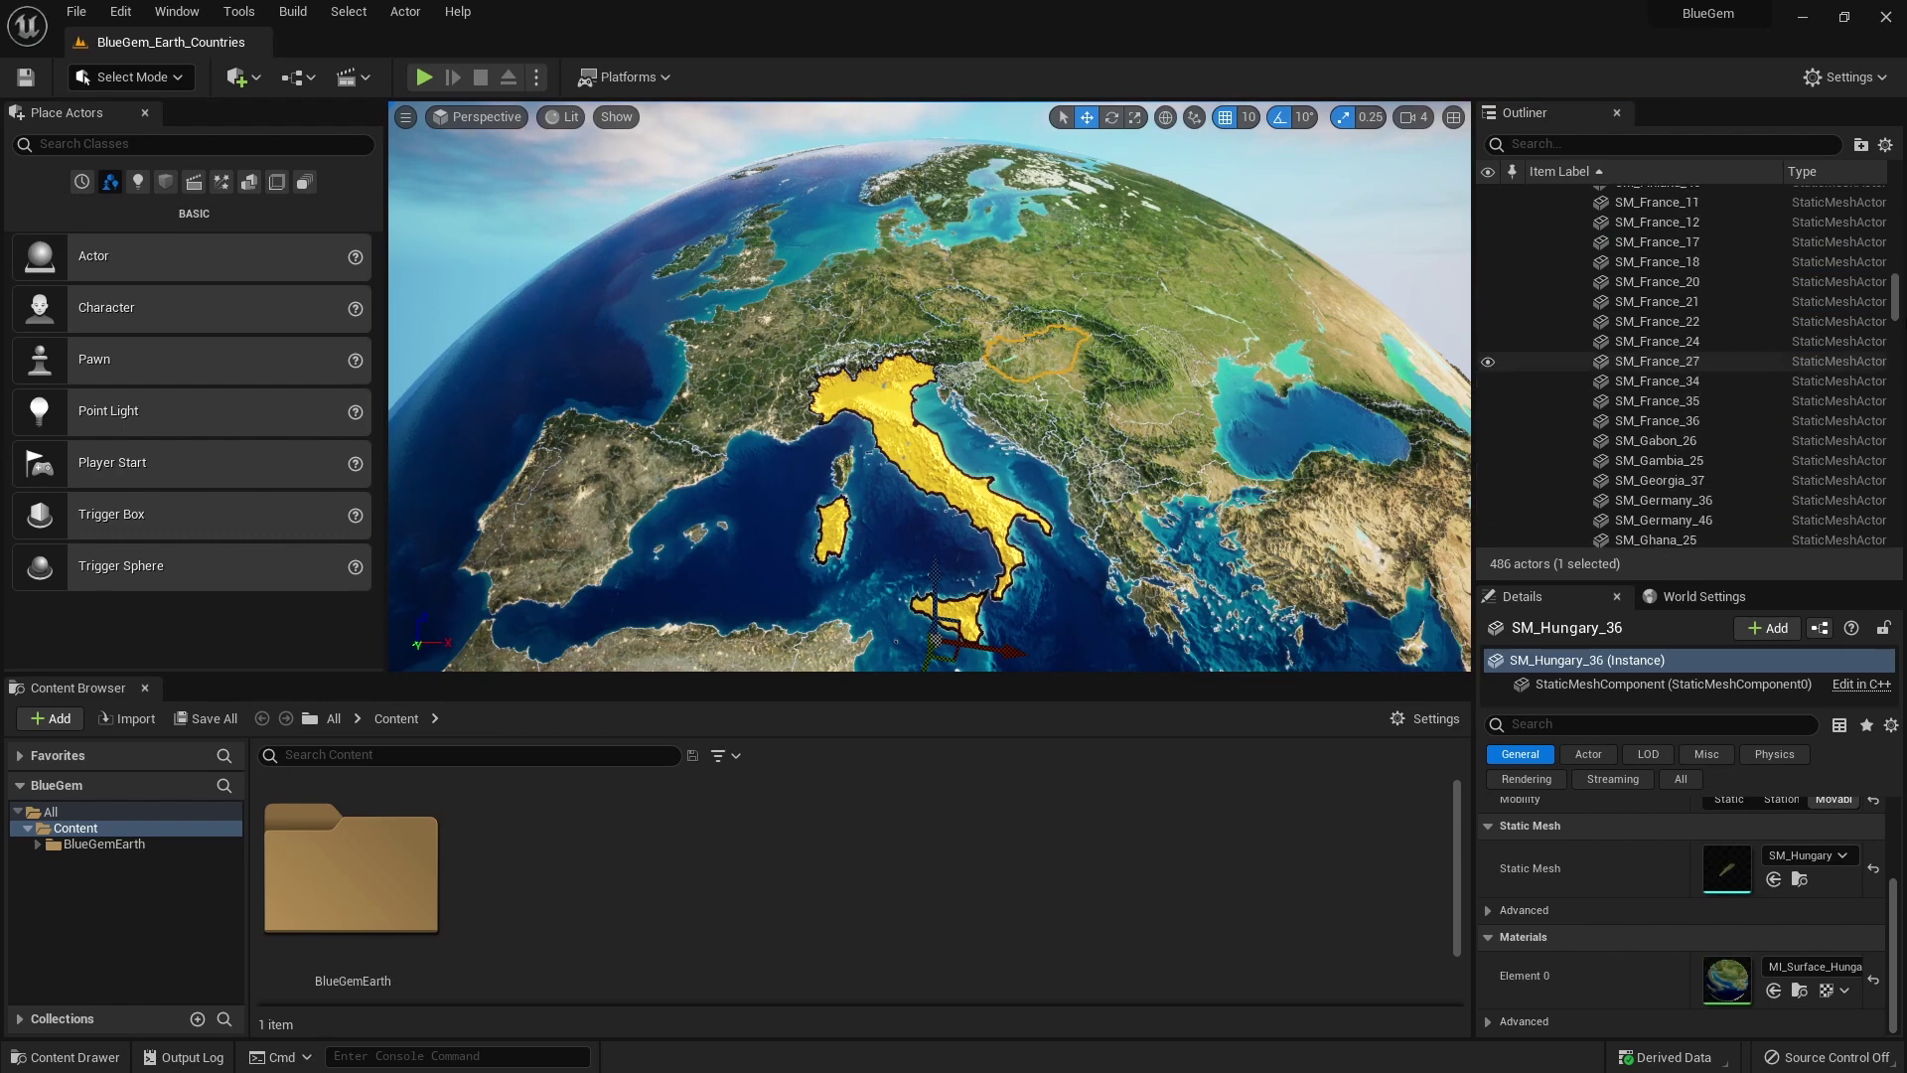
drag(1900, 286, 1897, 199)
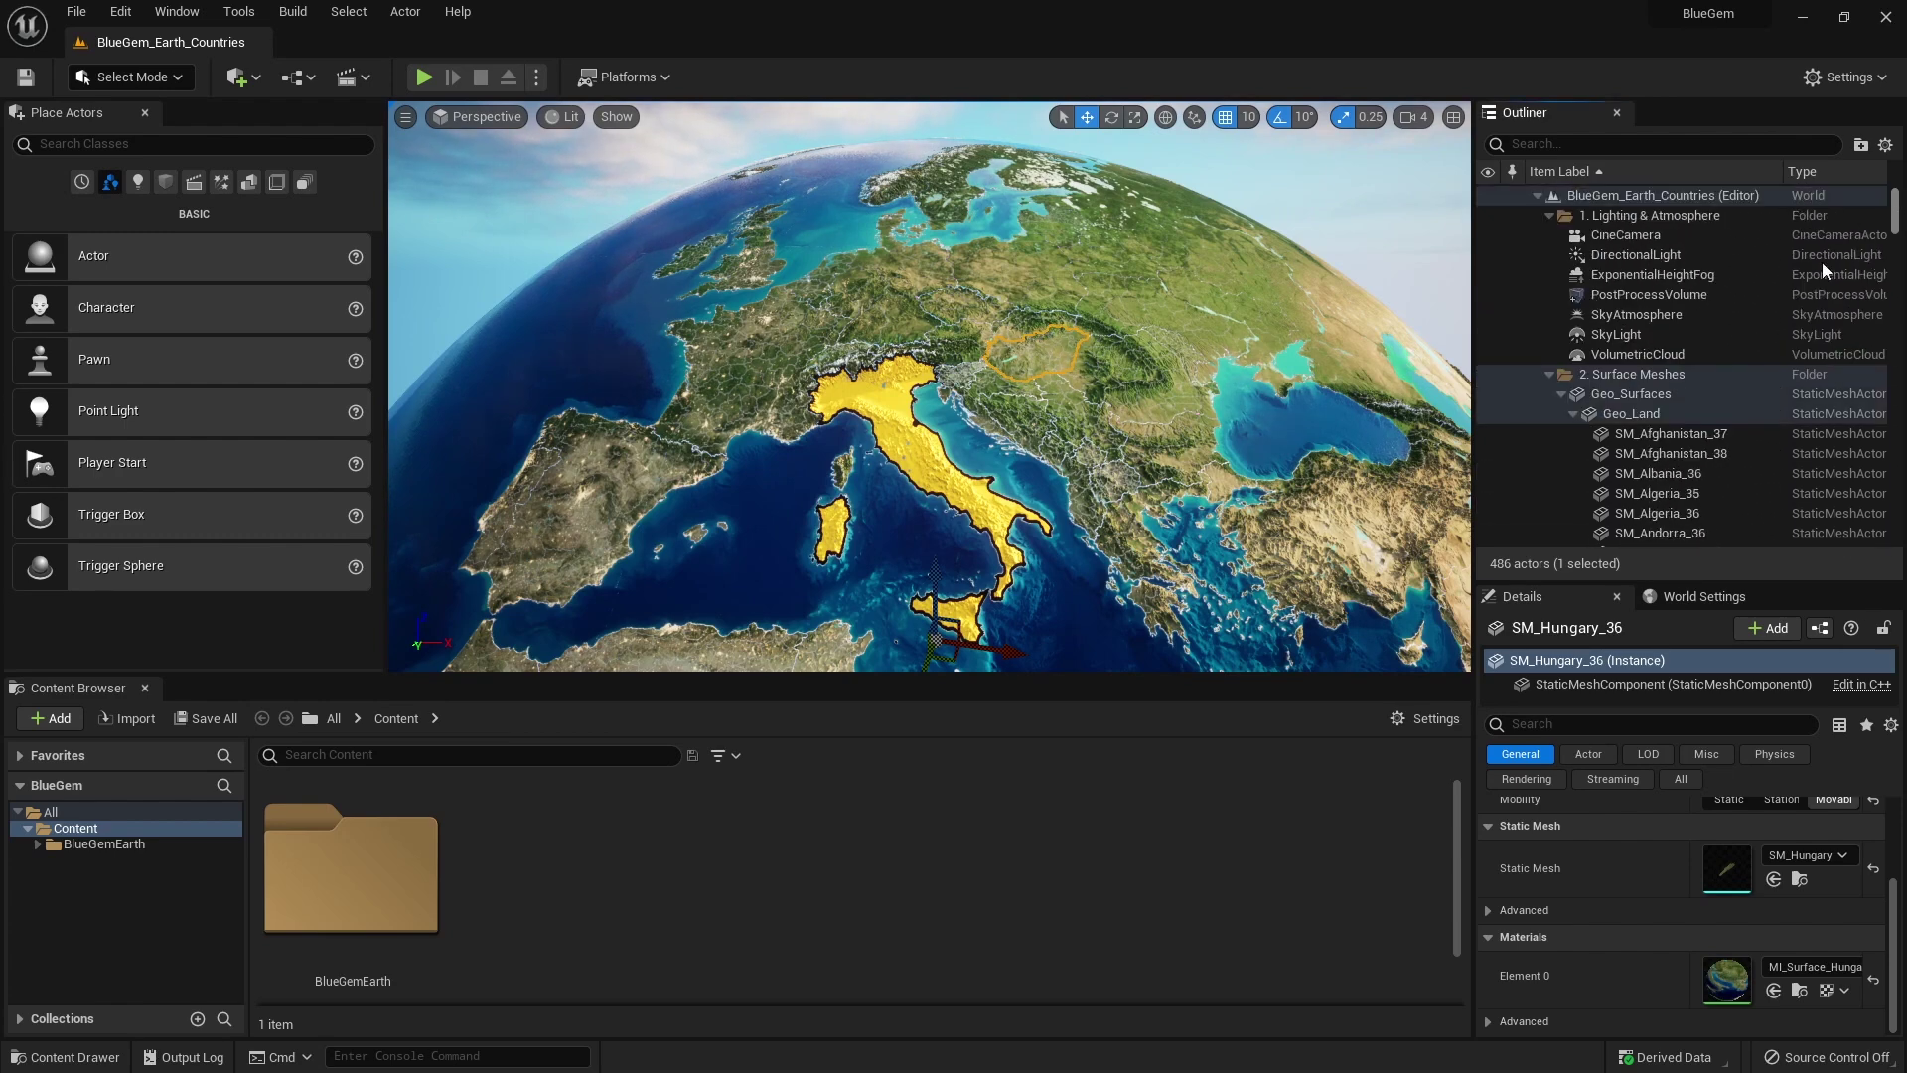
click(1654, 419)
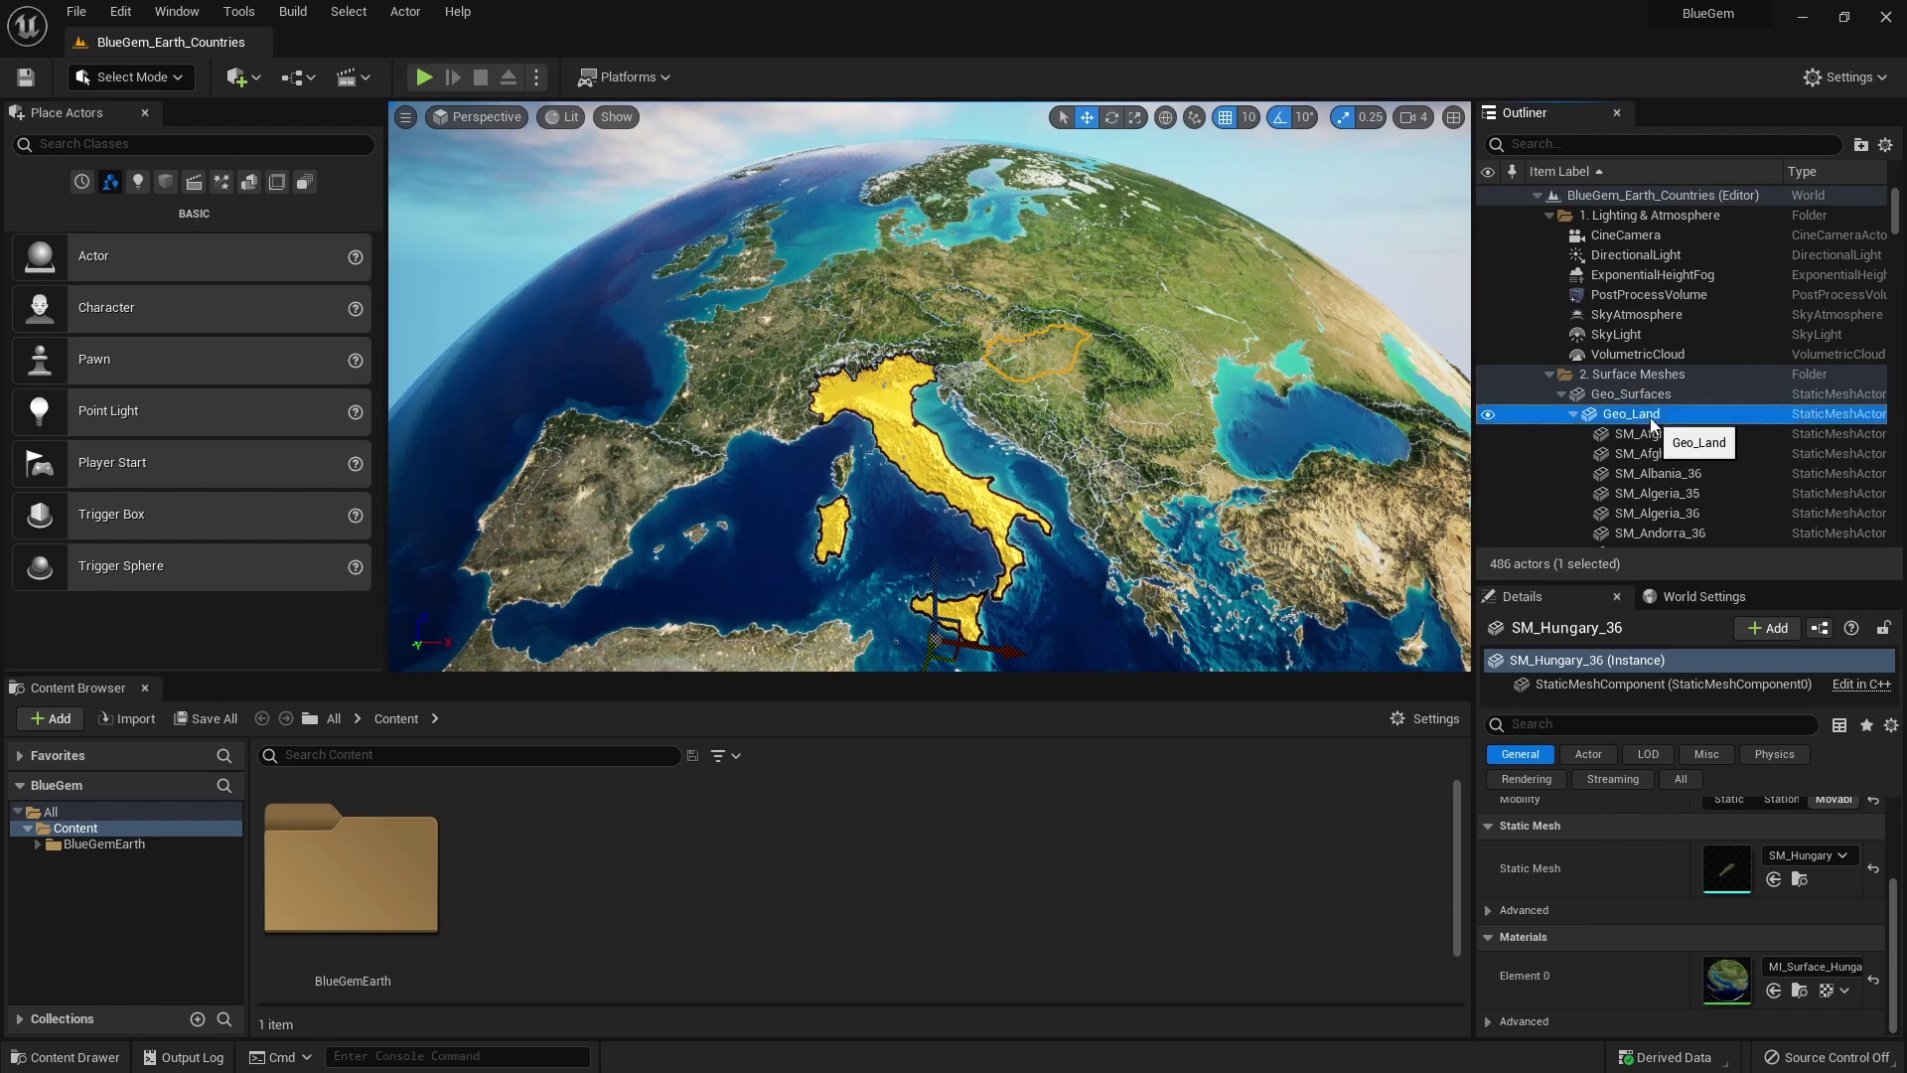
click(1737, 987)
double_click(1737, 979)
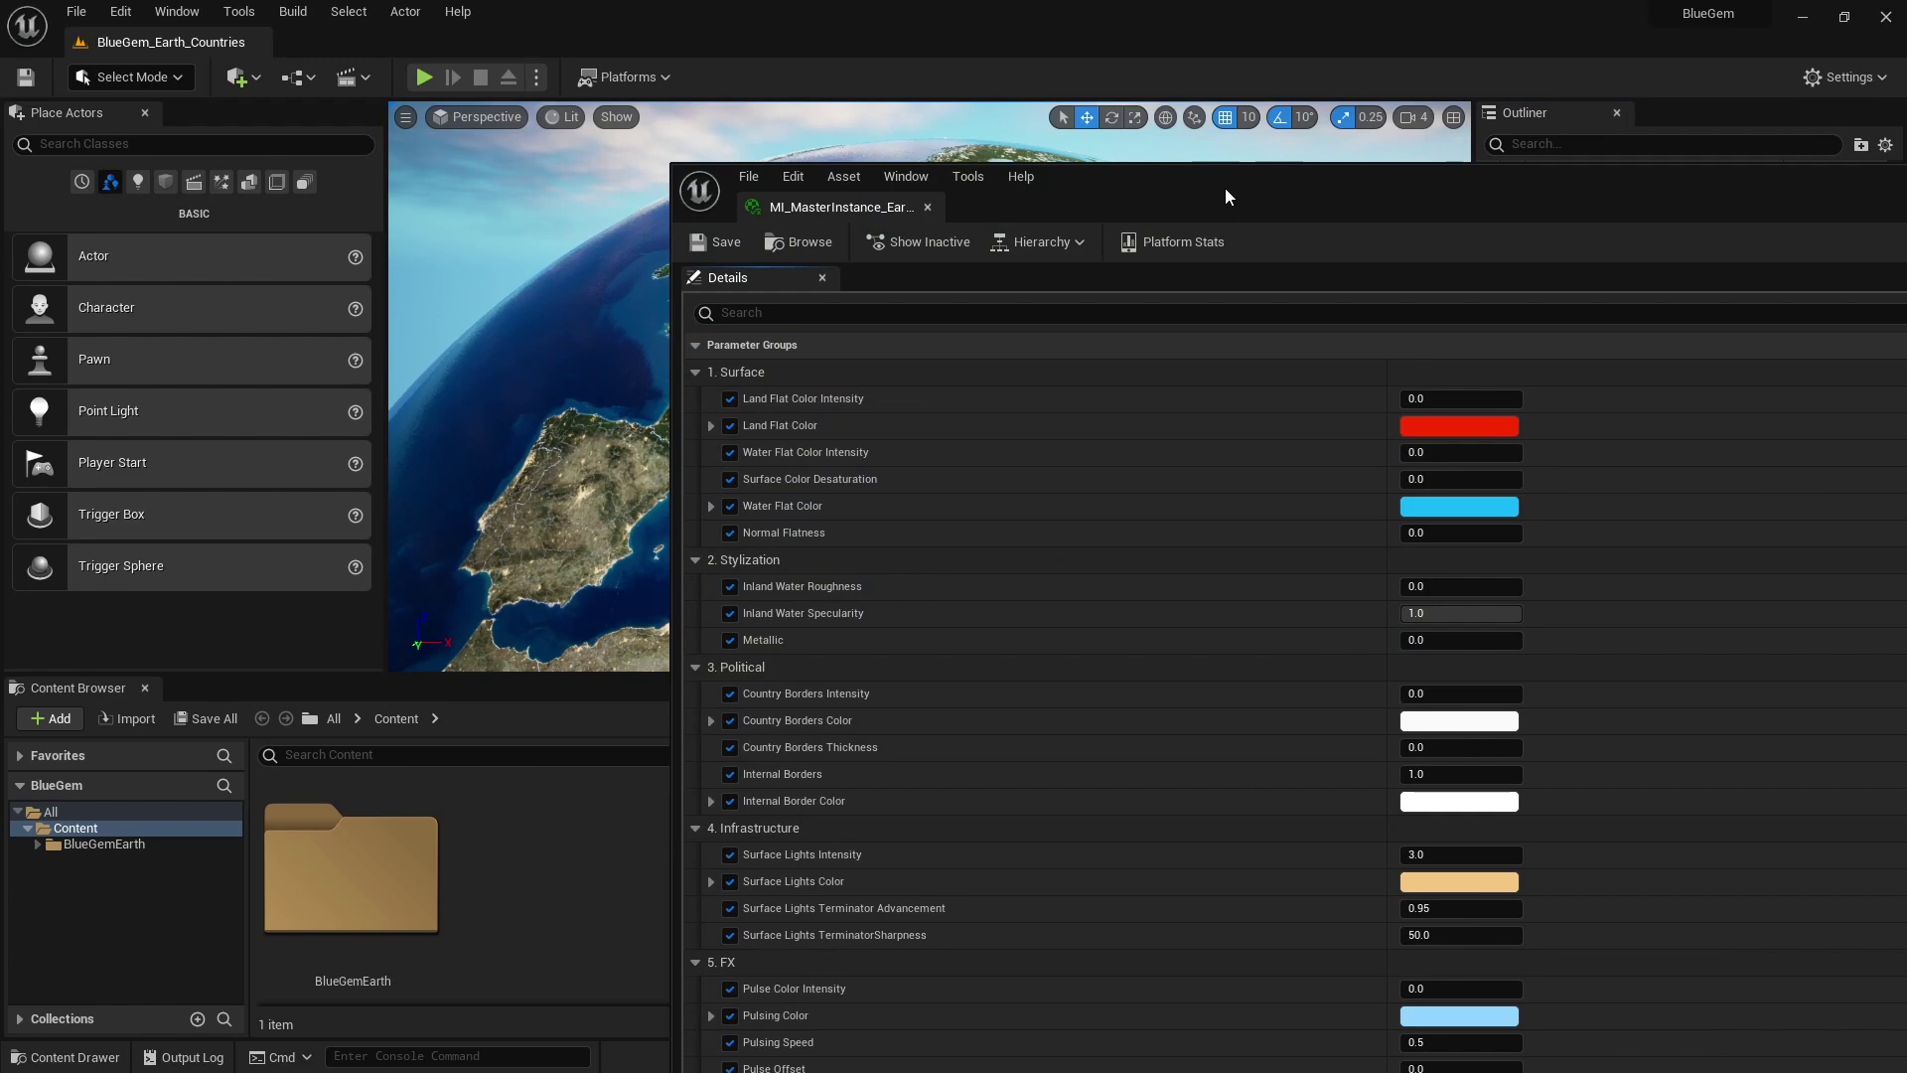
Place the material instance editor beside the level viewport, enlarge the viewport and bring Italy into view
drag(1225, 188, 1906, 199)
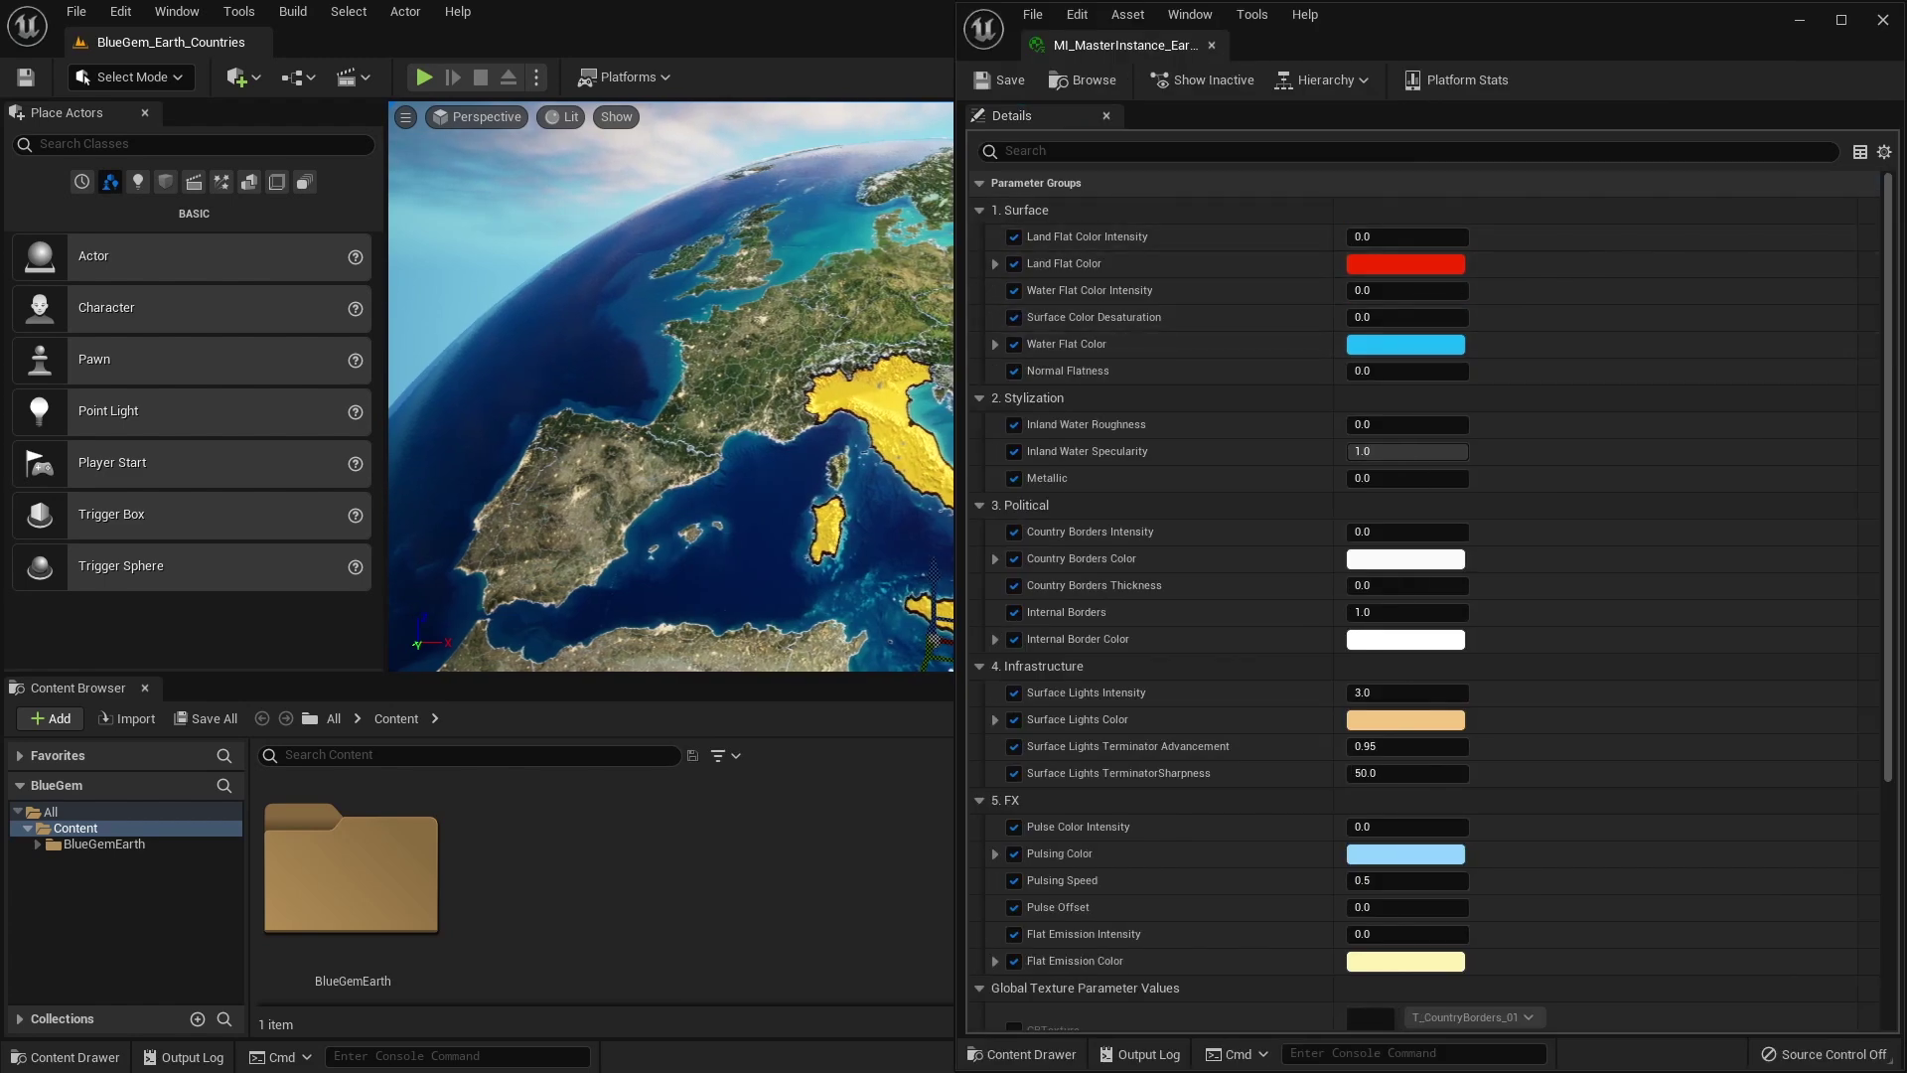
right_drag(586, 477, 628, 479)
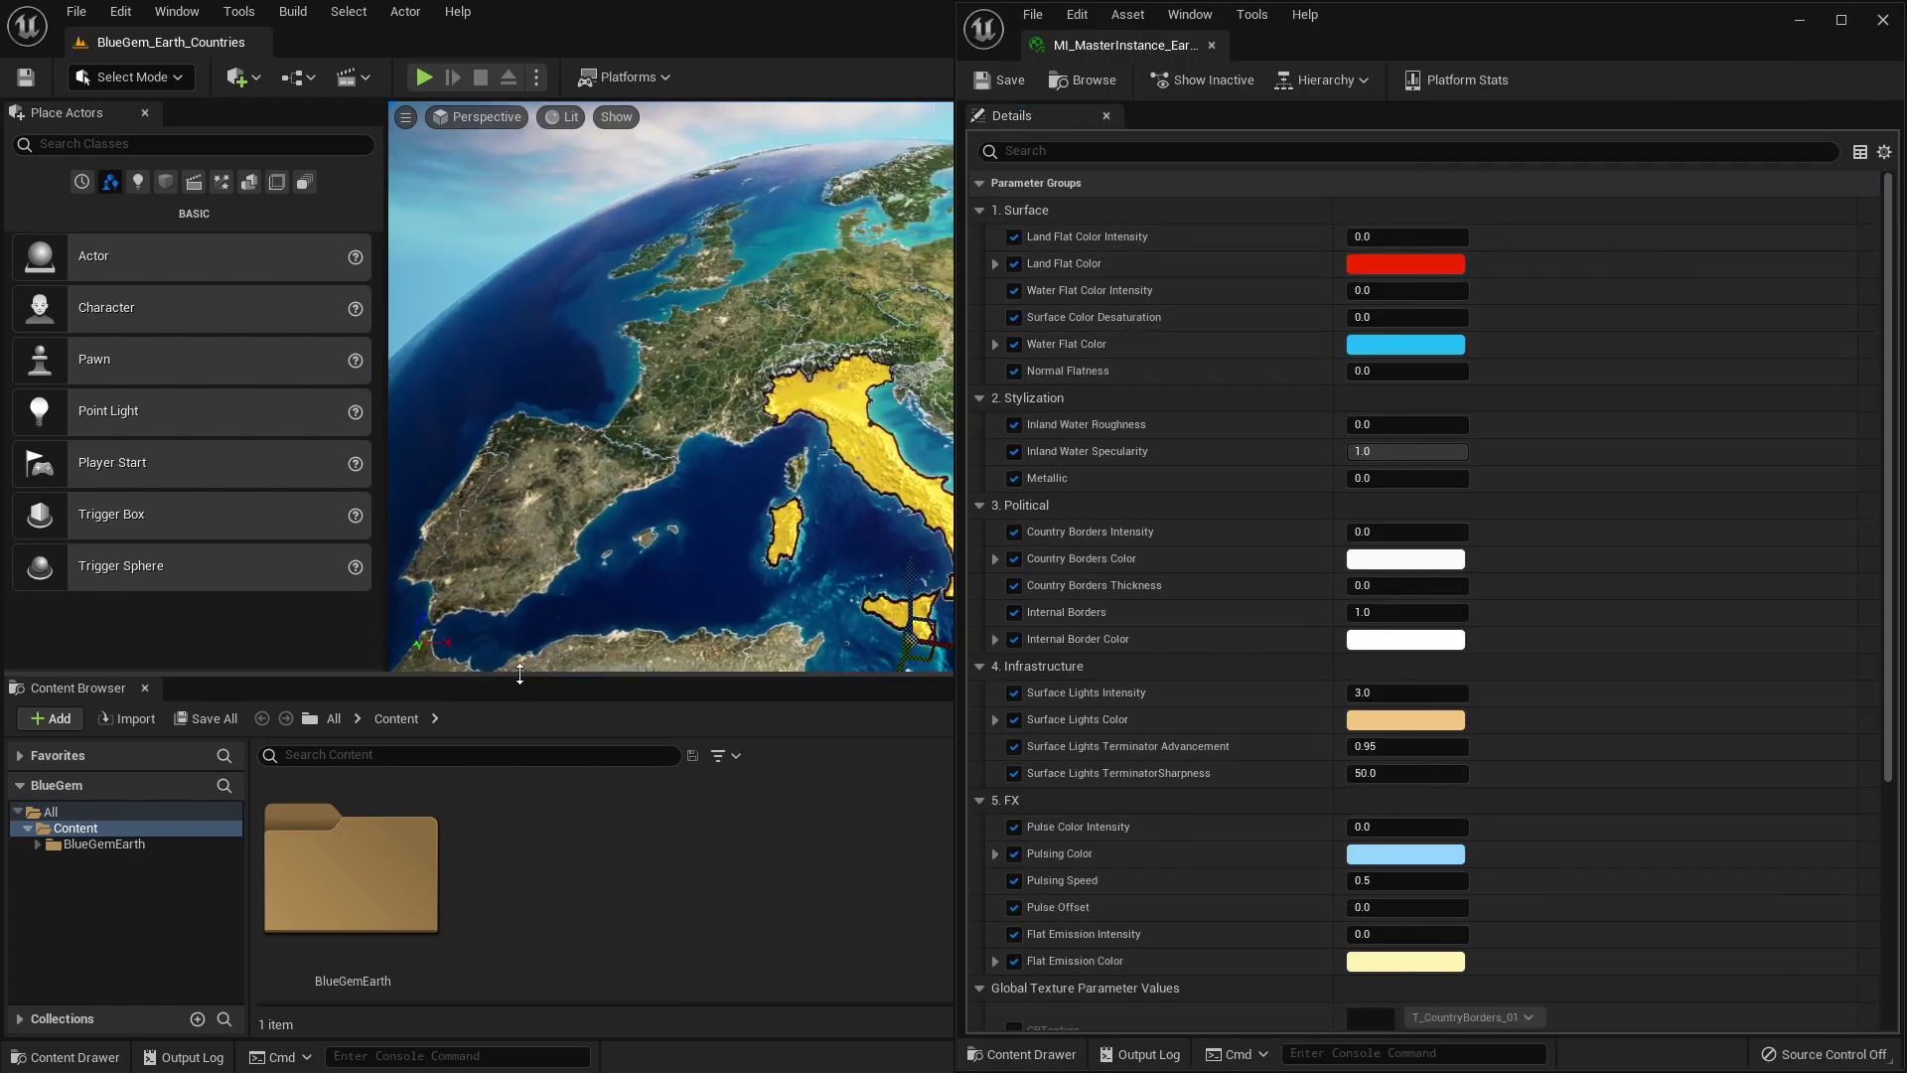
drag(520, 675, 515, 801)
drag(383, 651, 204, 646)
right_drag(556, 497, 640, 478)
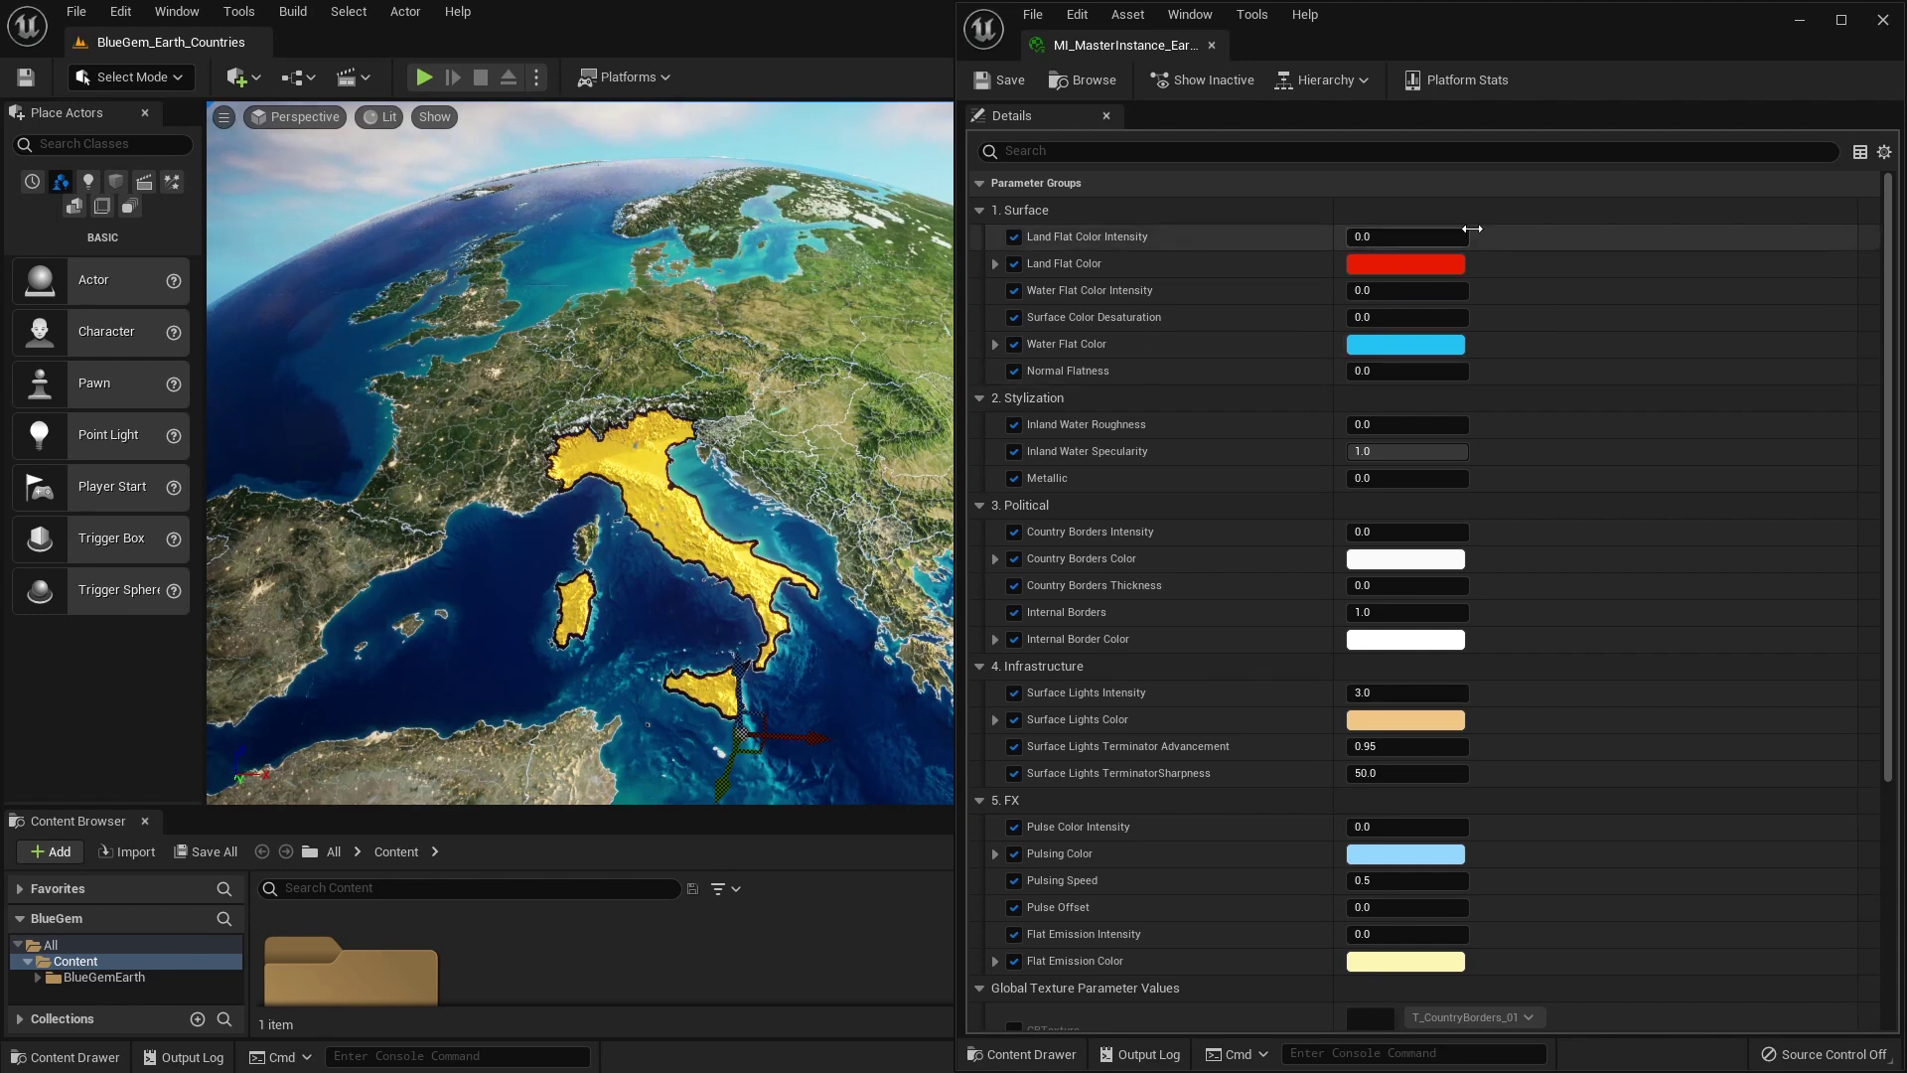
Try a Land Flat Color Intensity of about 0.488 on the master material, reset it to 0 and close its editor
drag(1381, 236, 1391, 235)
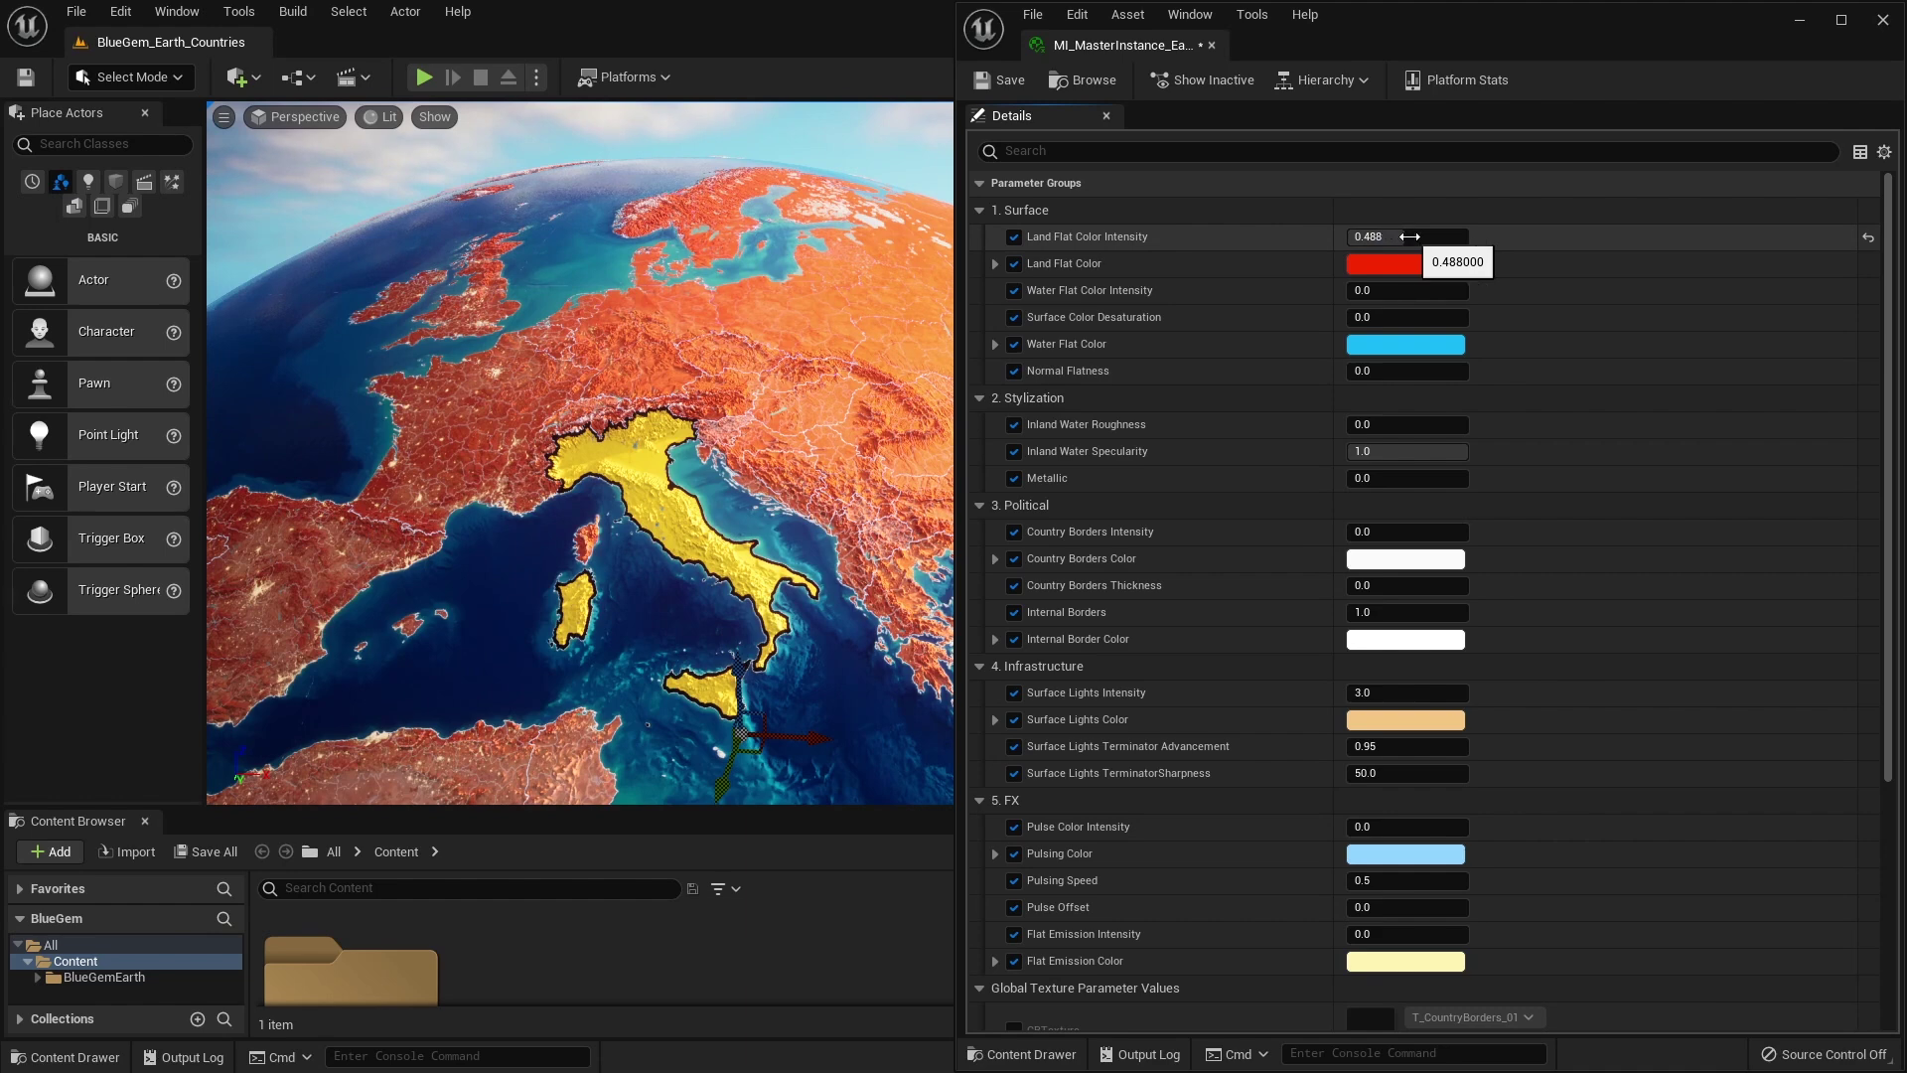
click(1391, 237)
text(0)
key(Return)
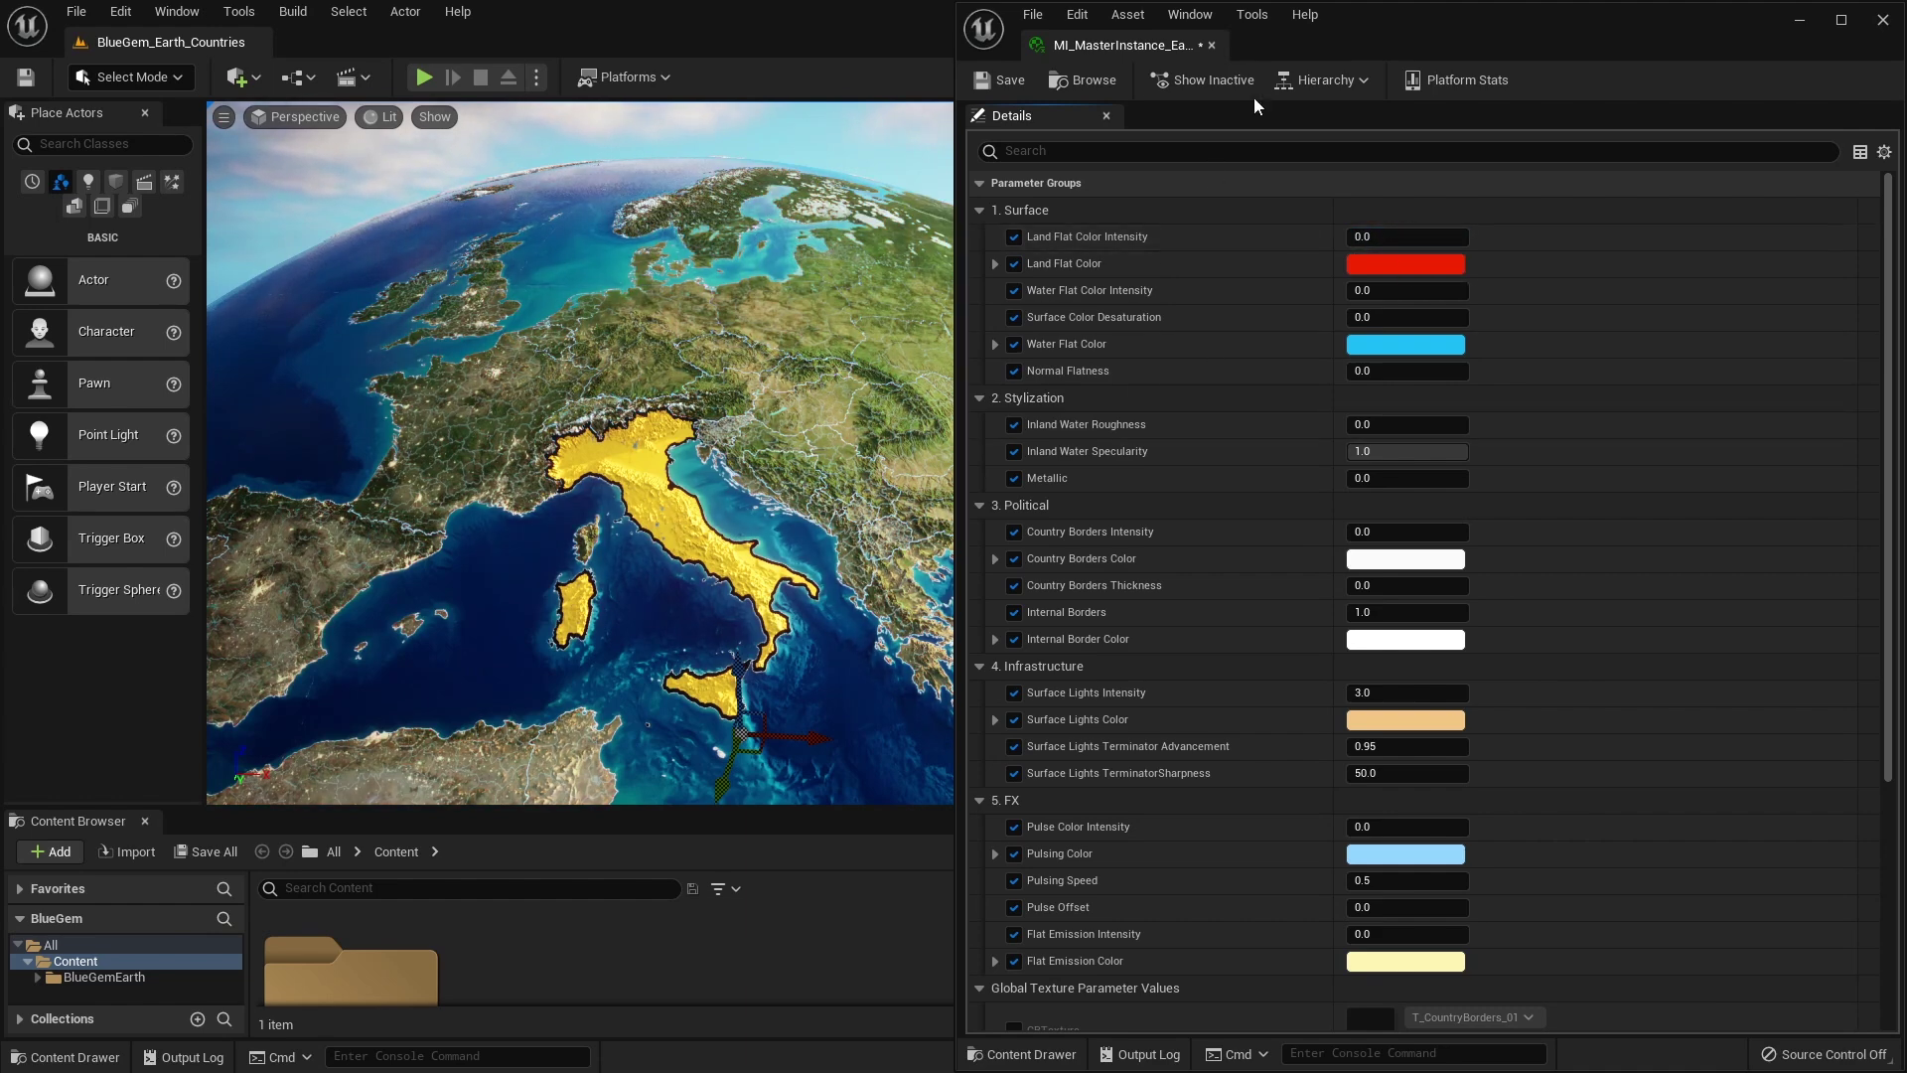
click(1212, 44)
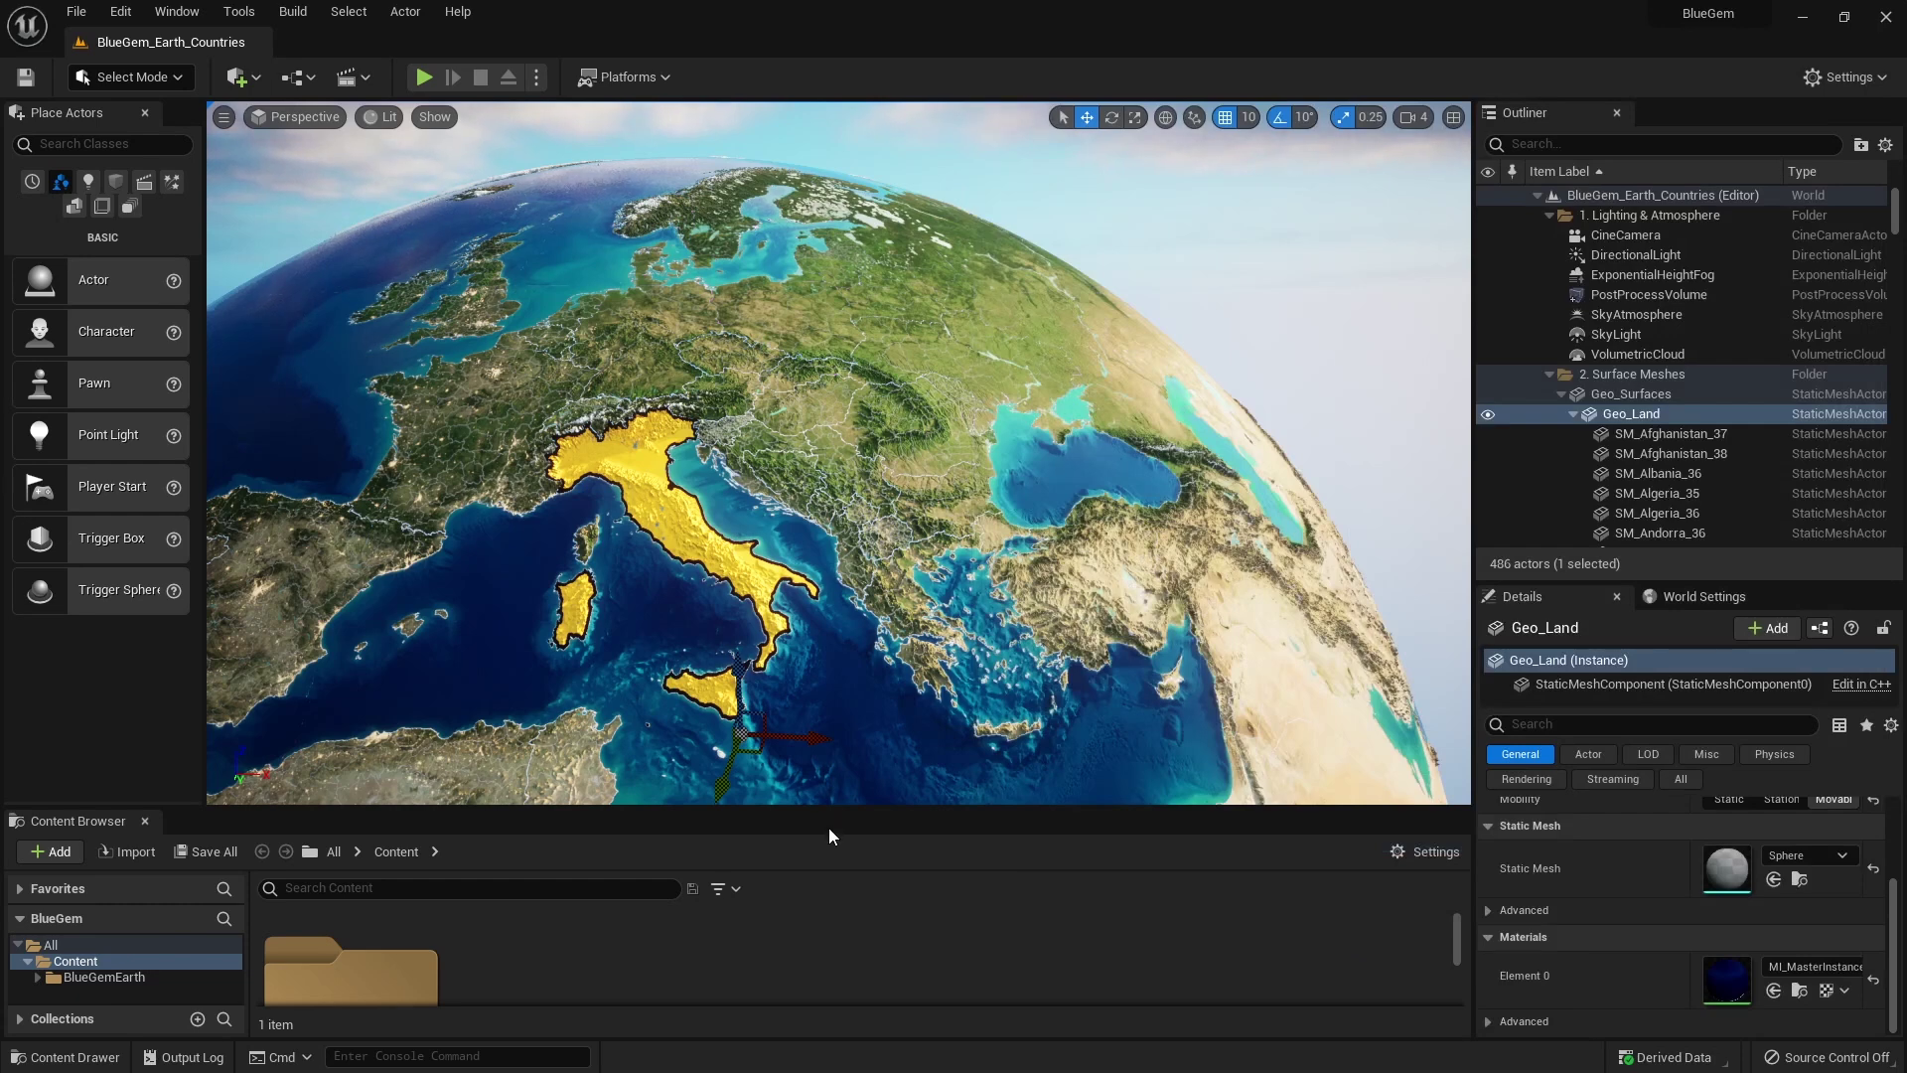
Enlarge the Content Browser and open the BlueGemEarth/Materials/Instances/Countries folder
drag(843, 808, 850, 702)
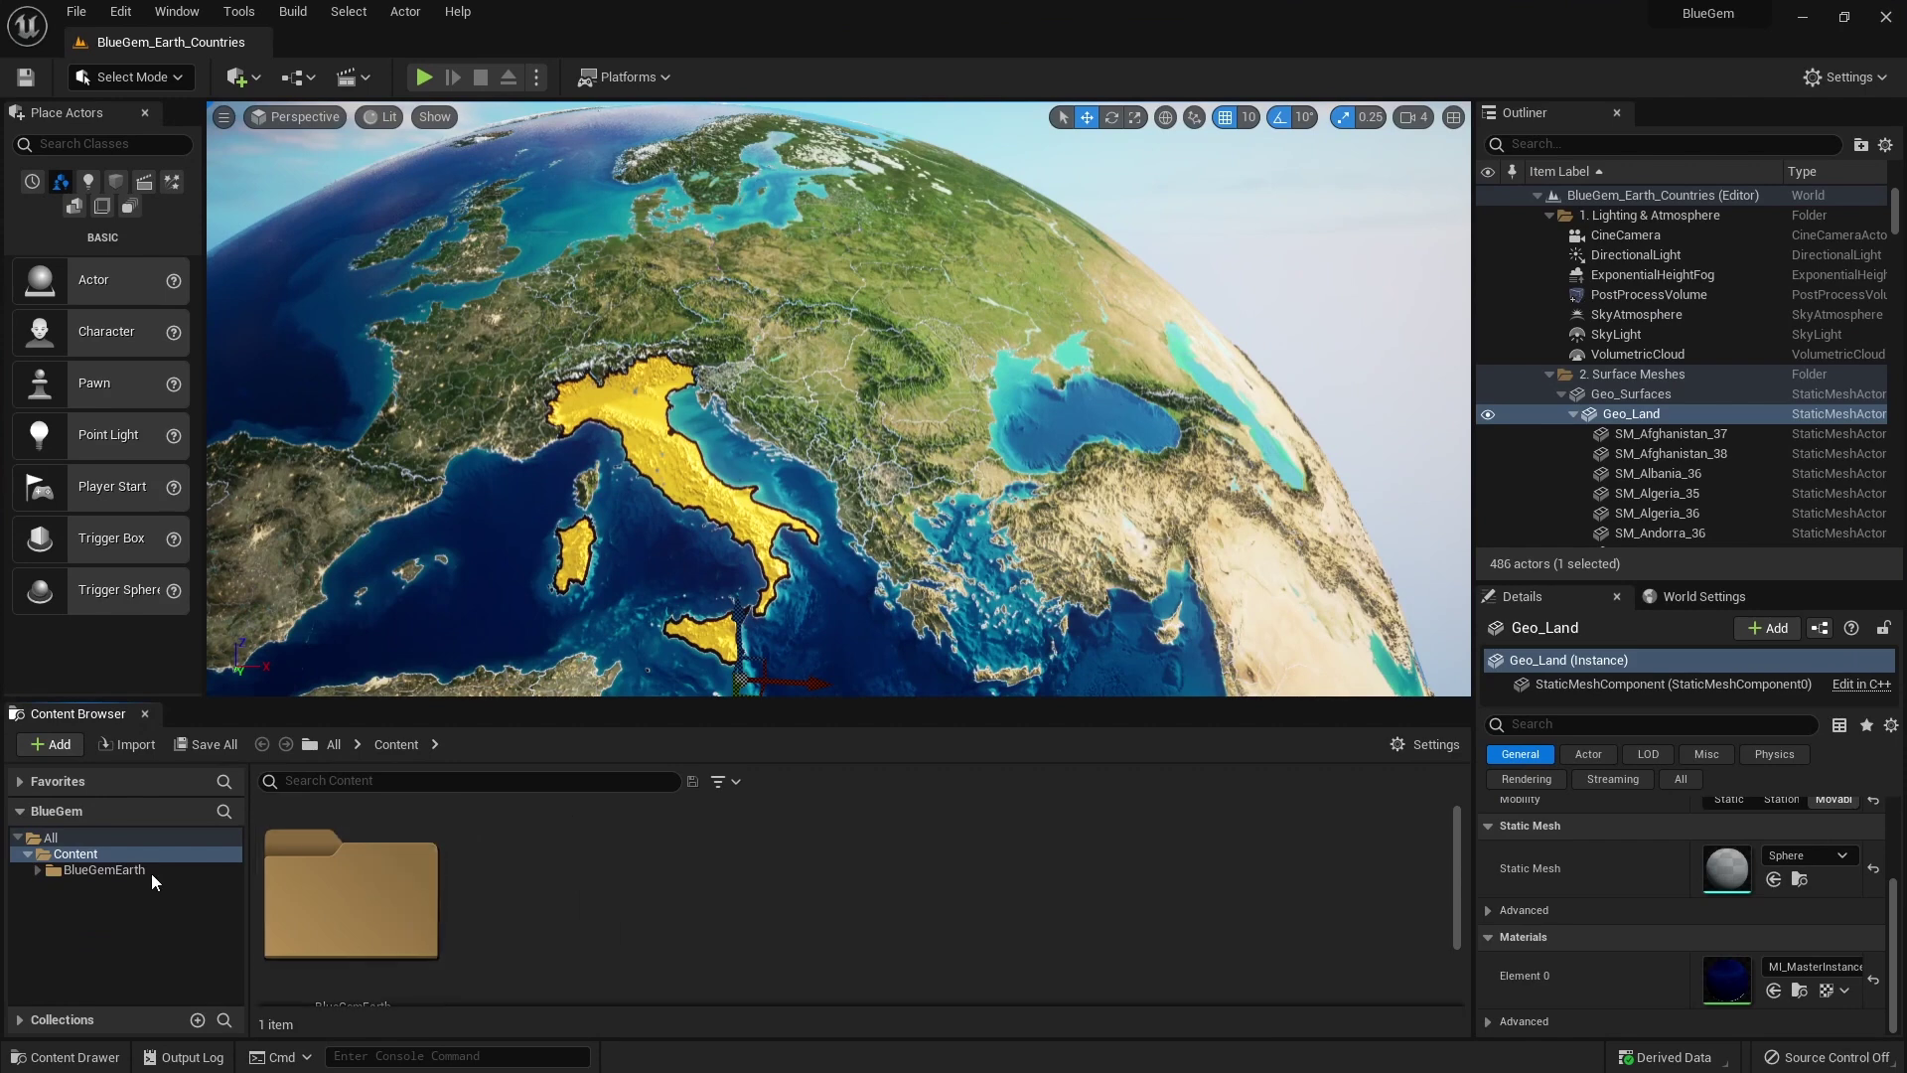
click(85, 872)
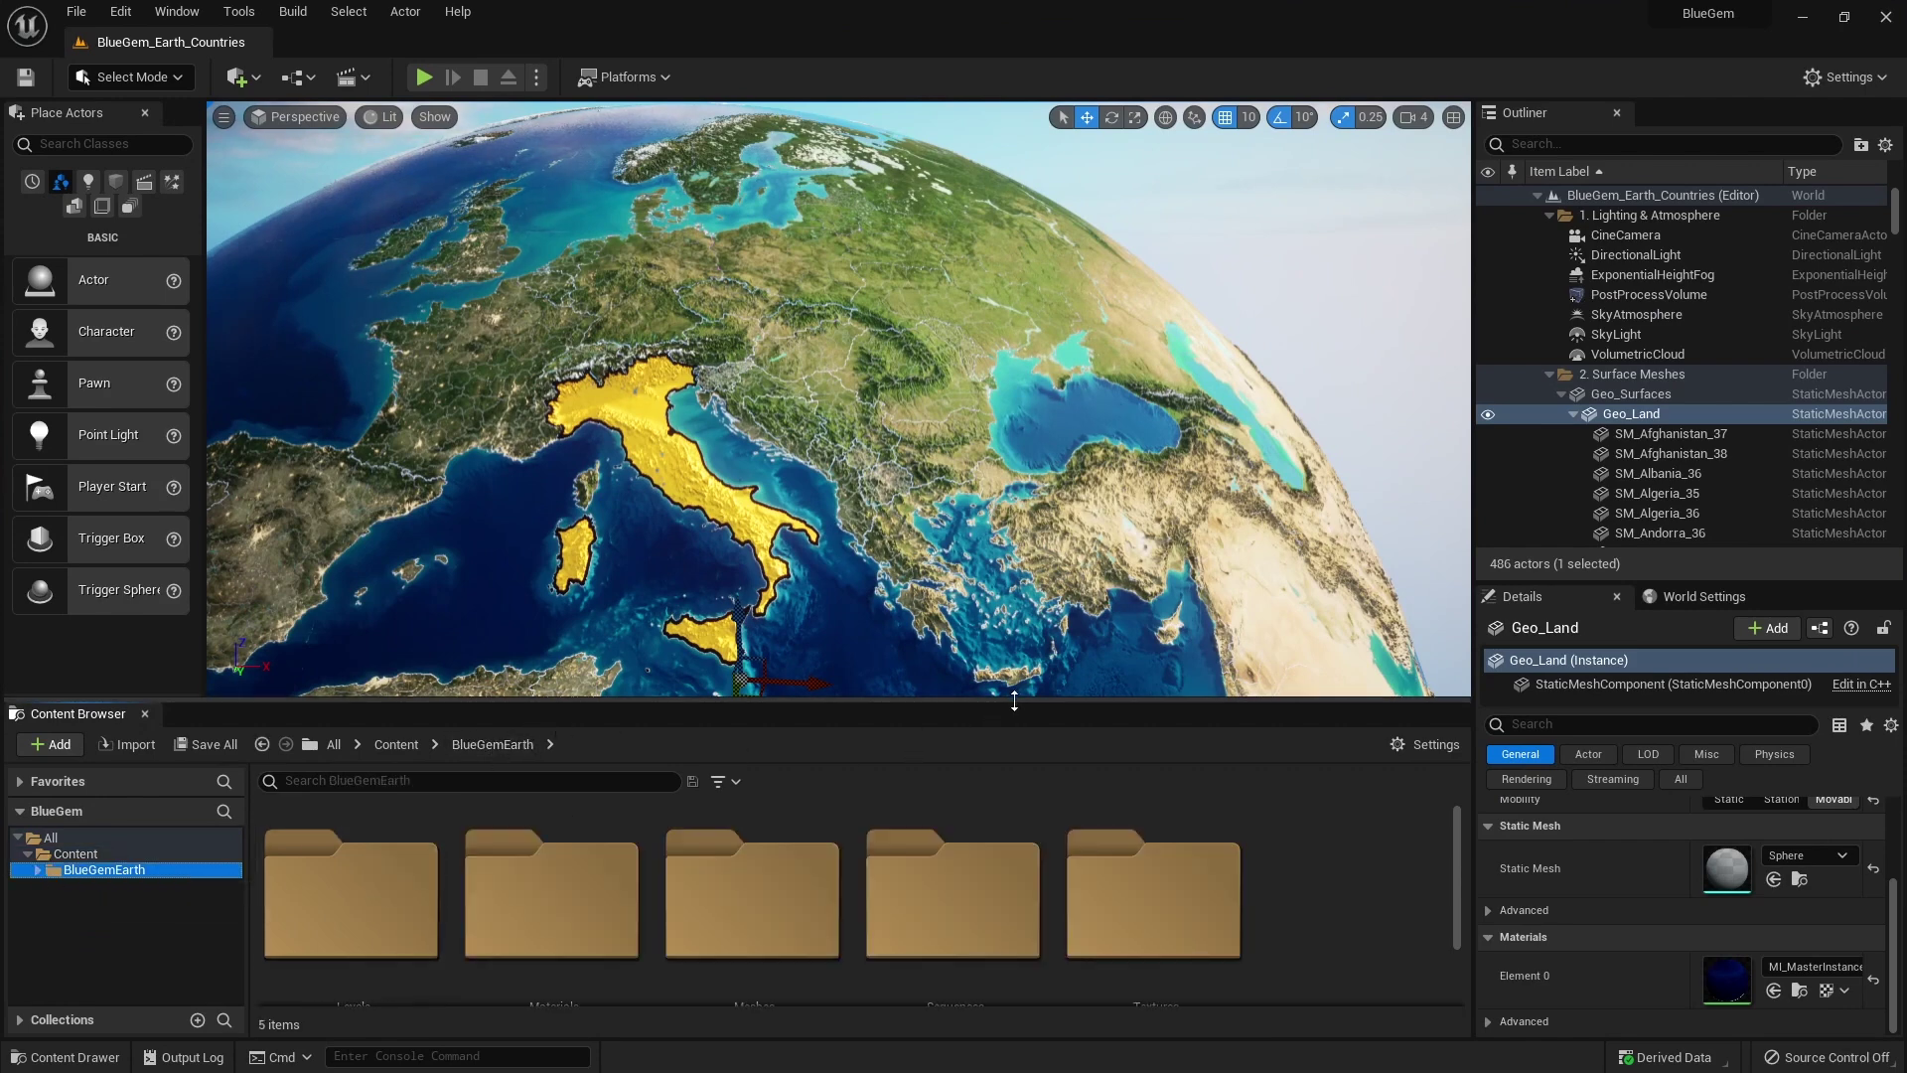
drag(1014, 700, 1014, 622)
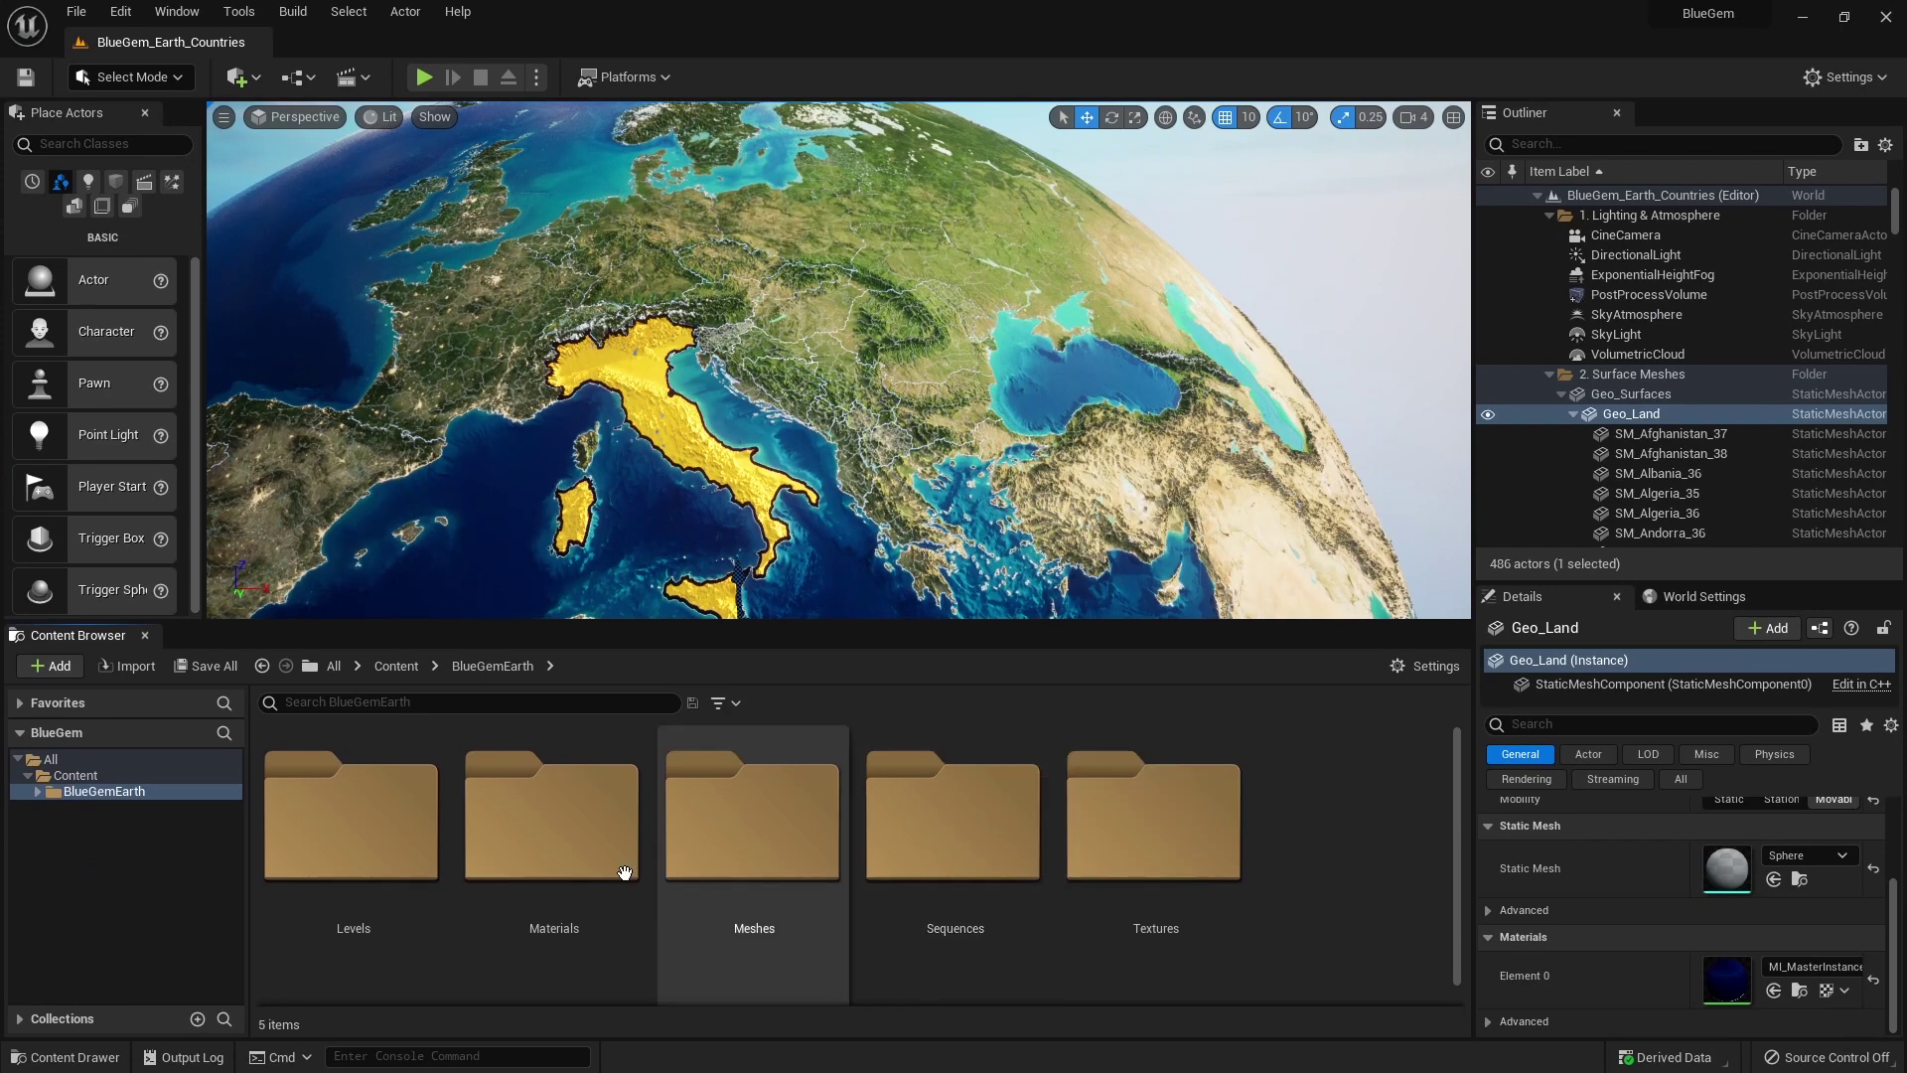
double_click(551, 849)
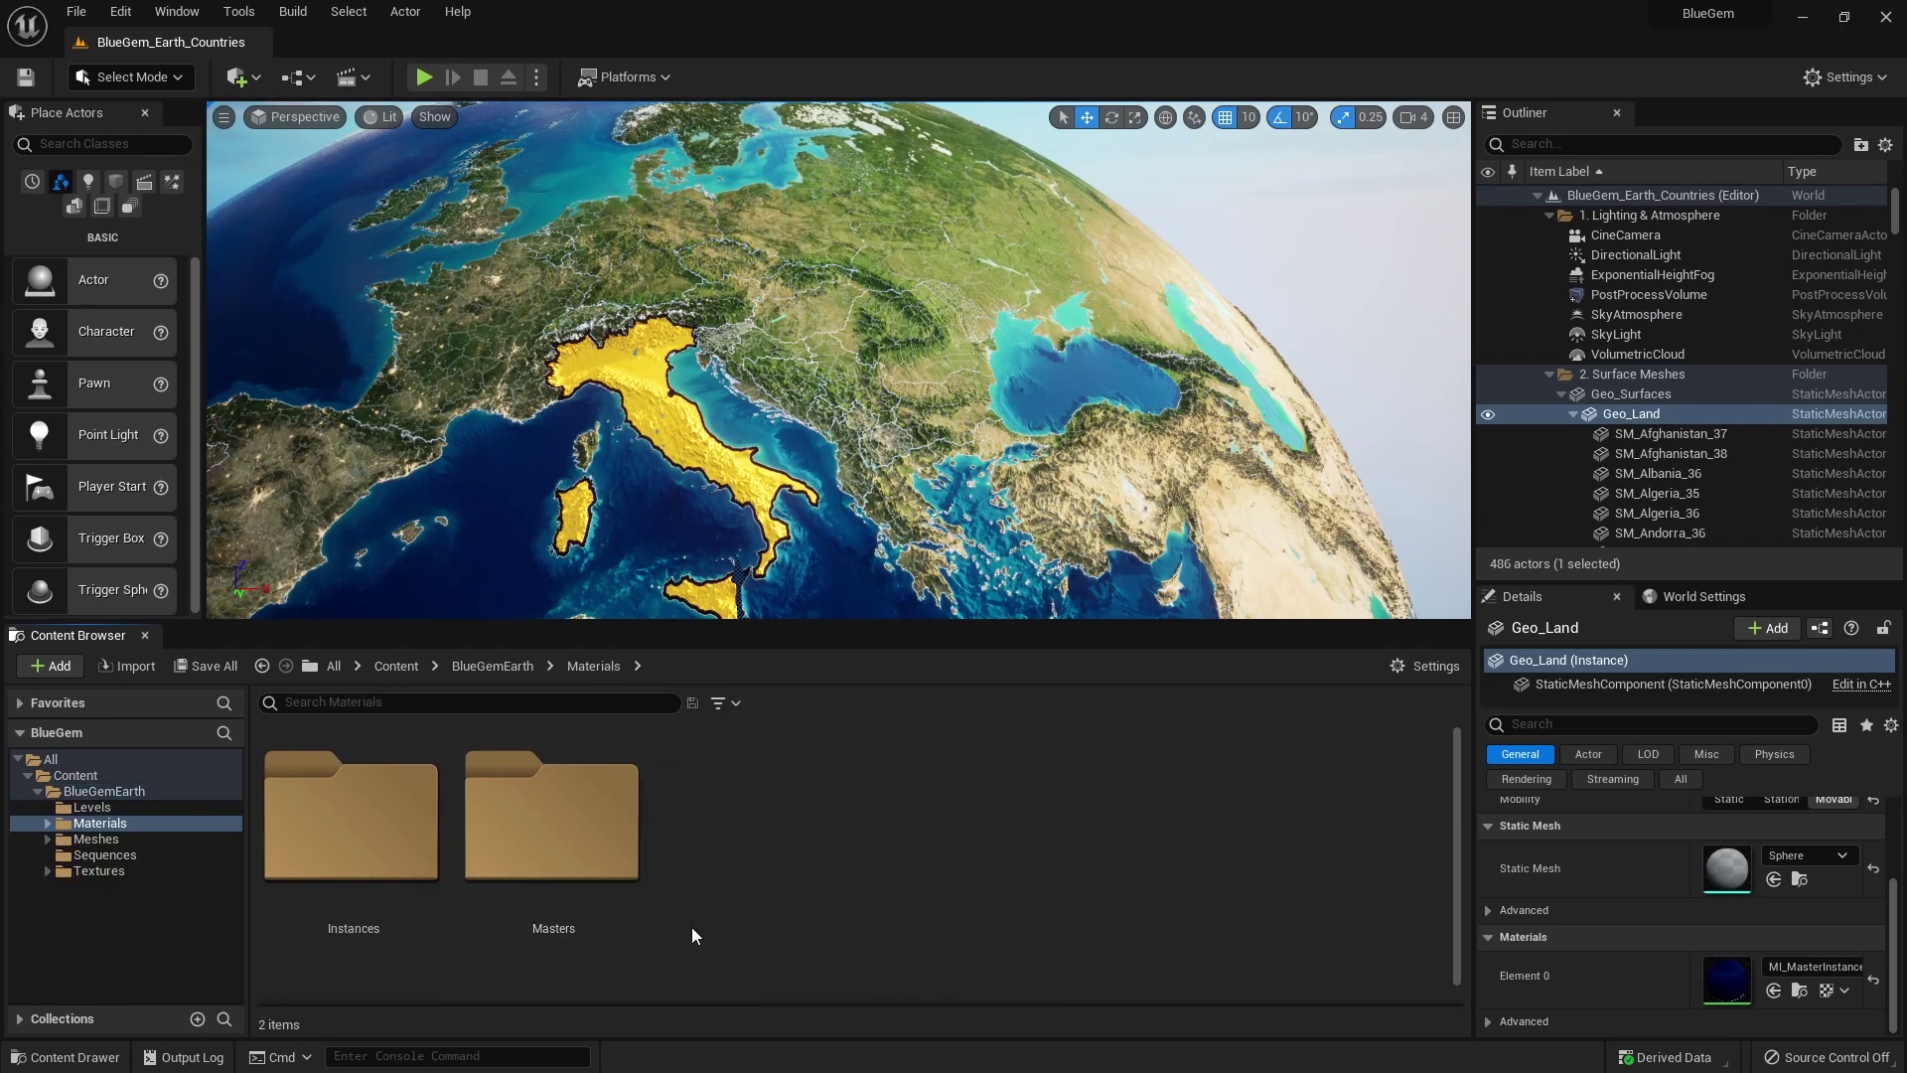
double_click(367, 839)
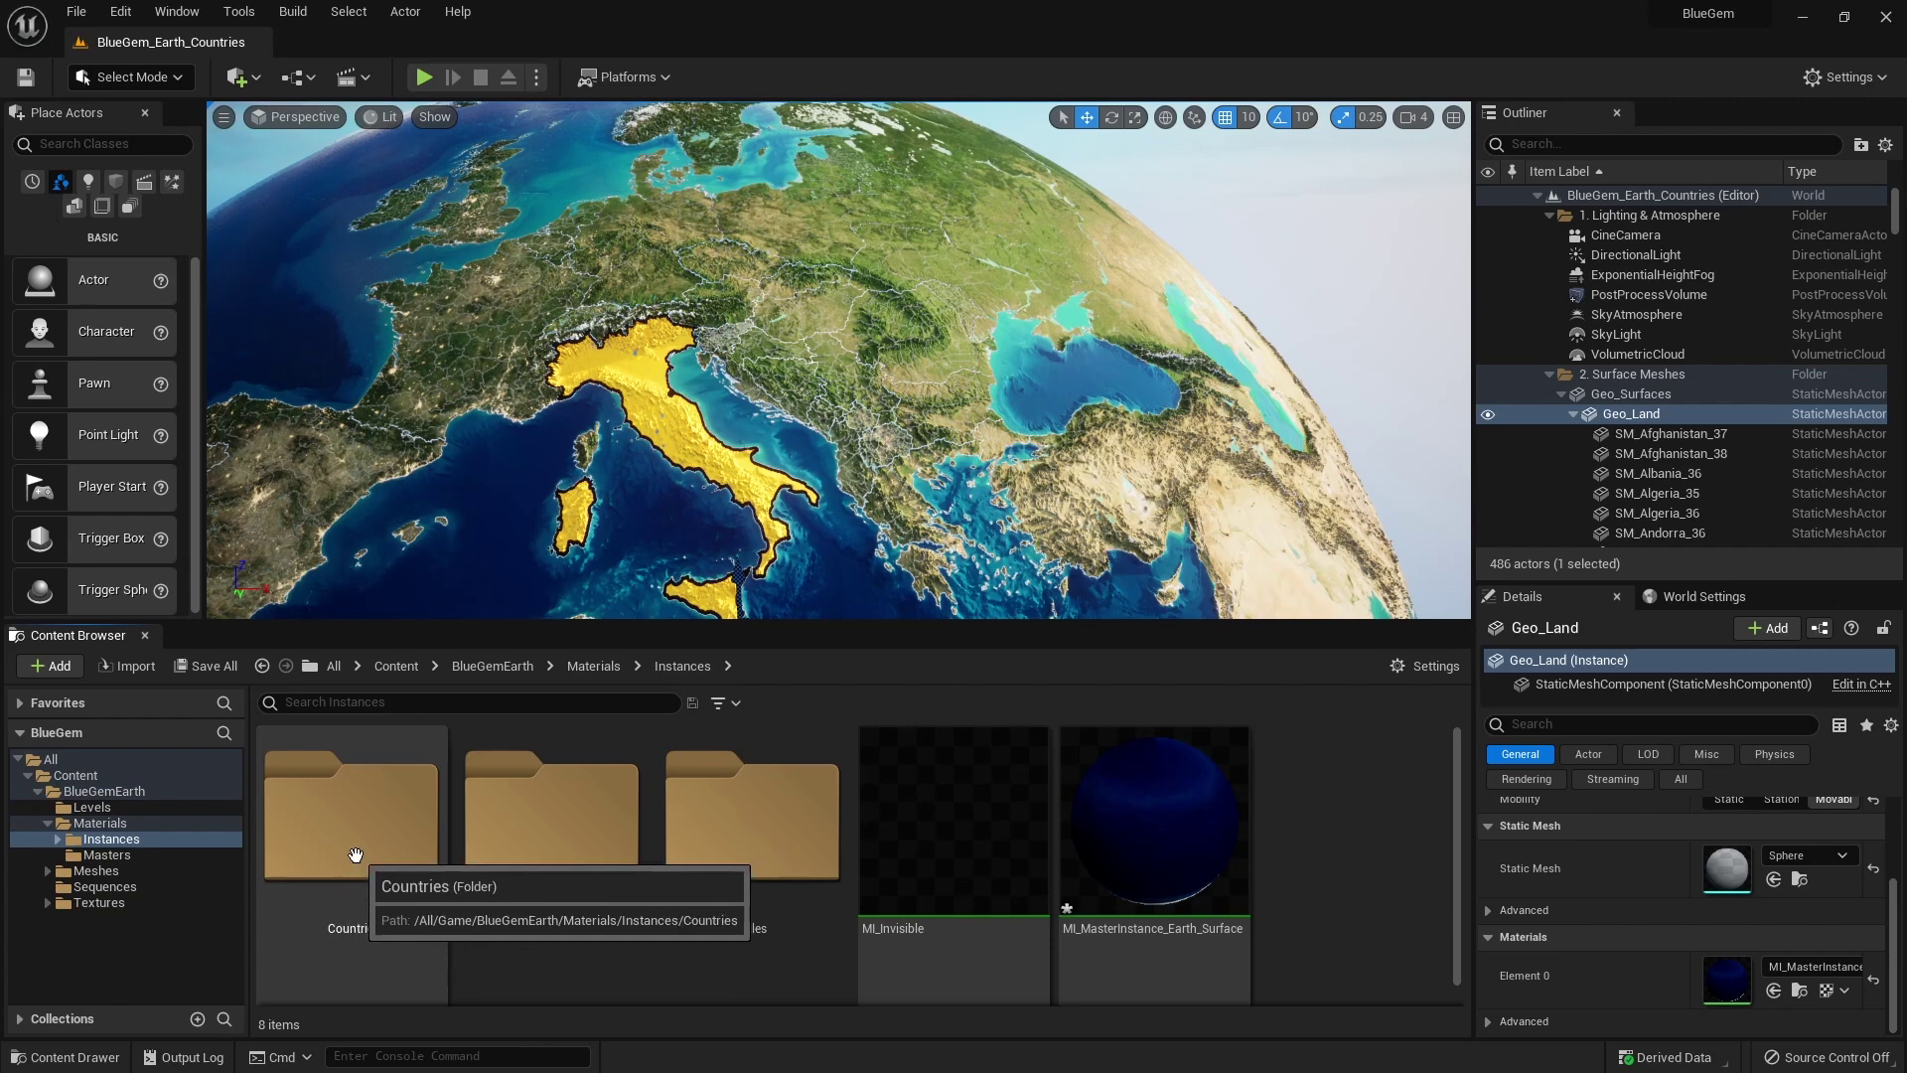
double_click(358, 878)
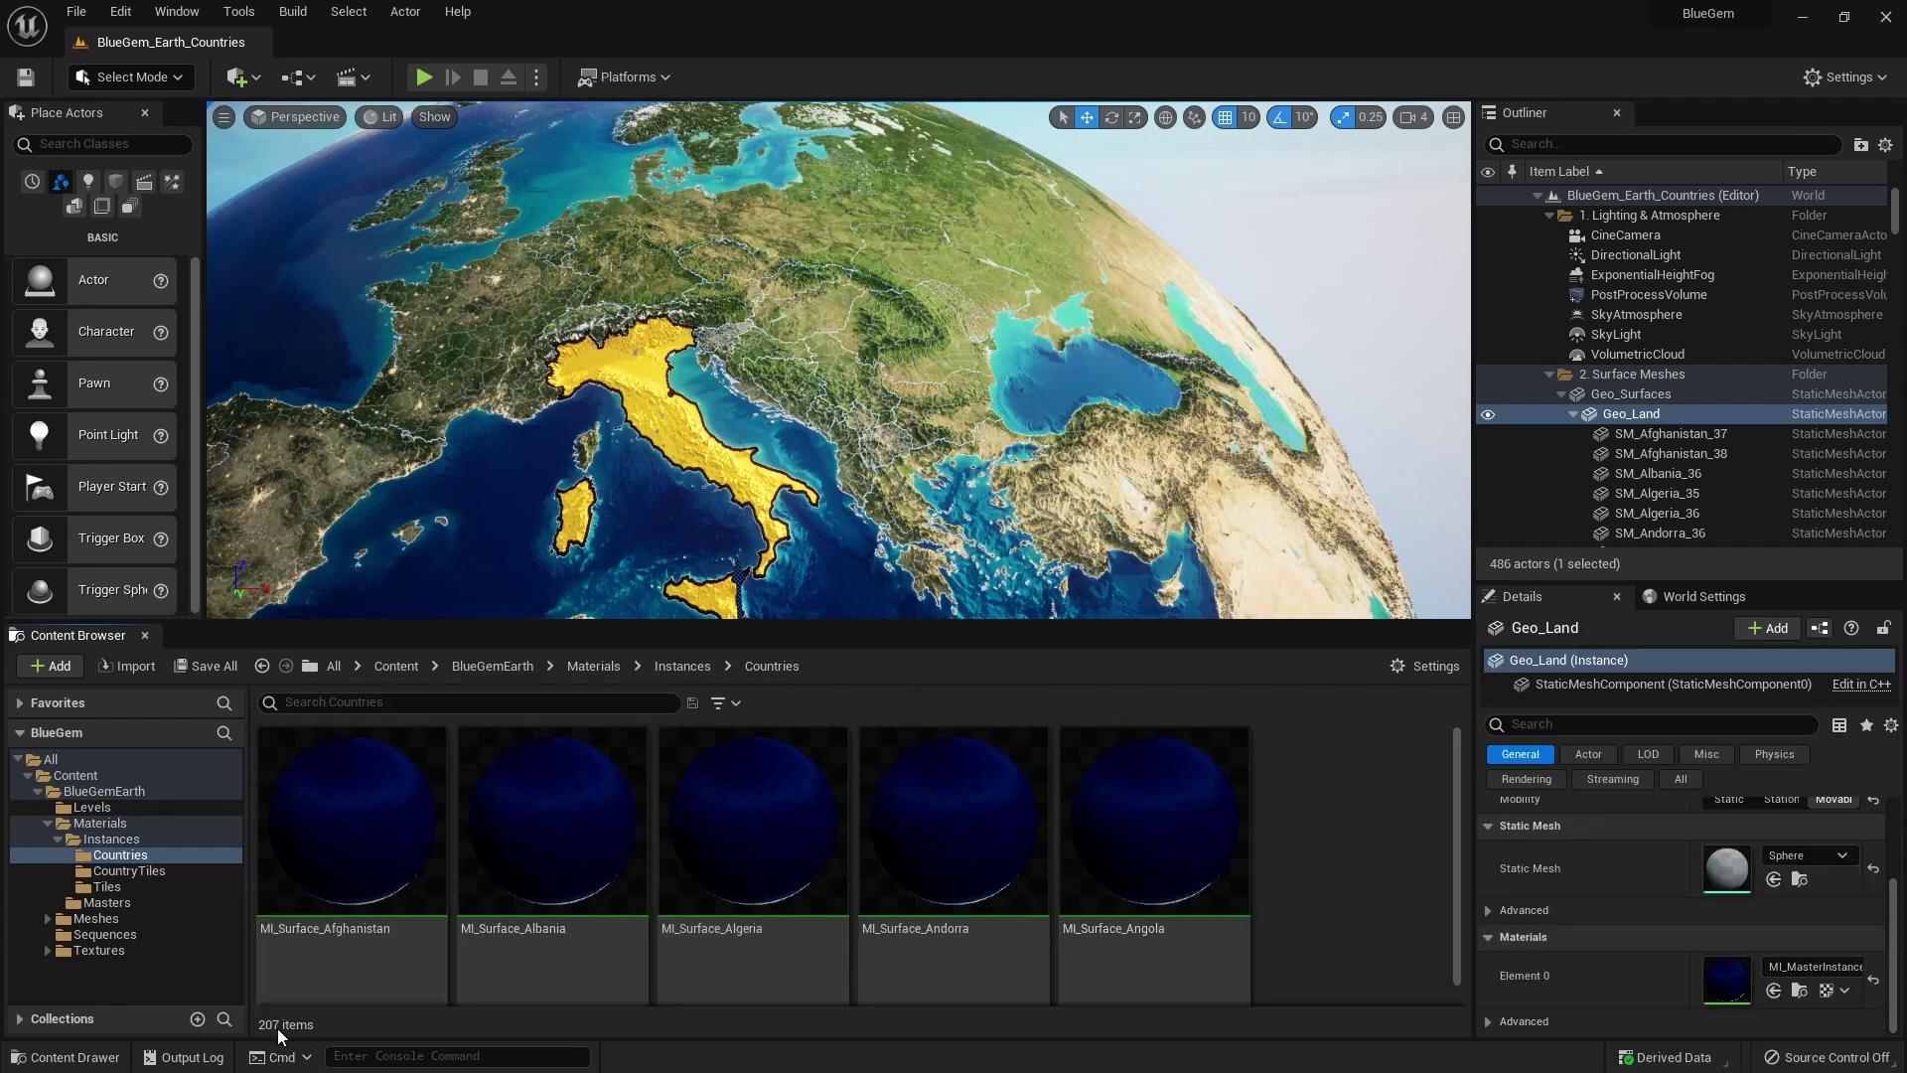
Search the Countries folder for "italy" and open the MI_Surface_Italy material instance for editing
click(526, 697)
text(italy)
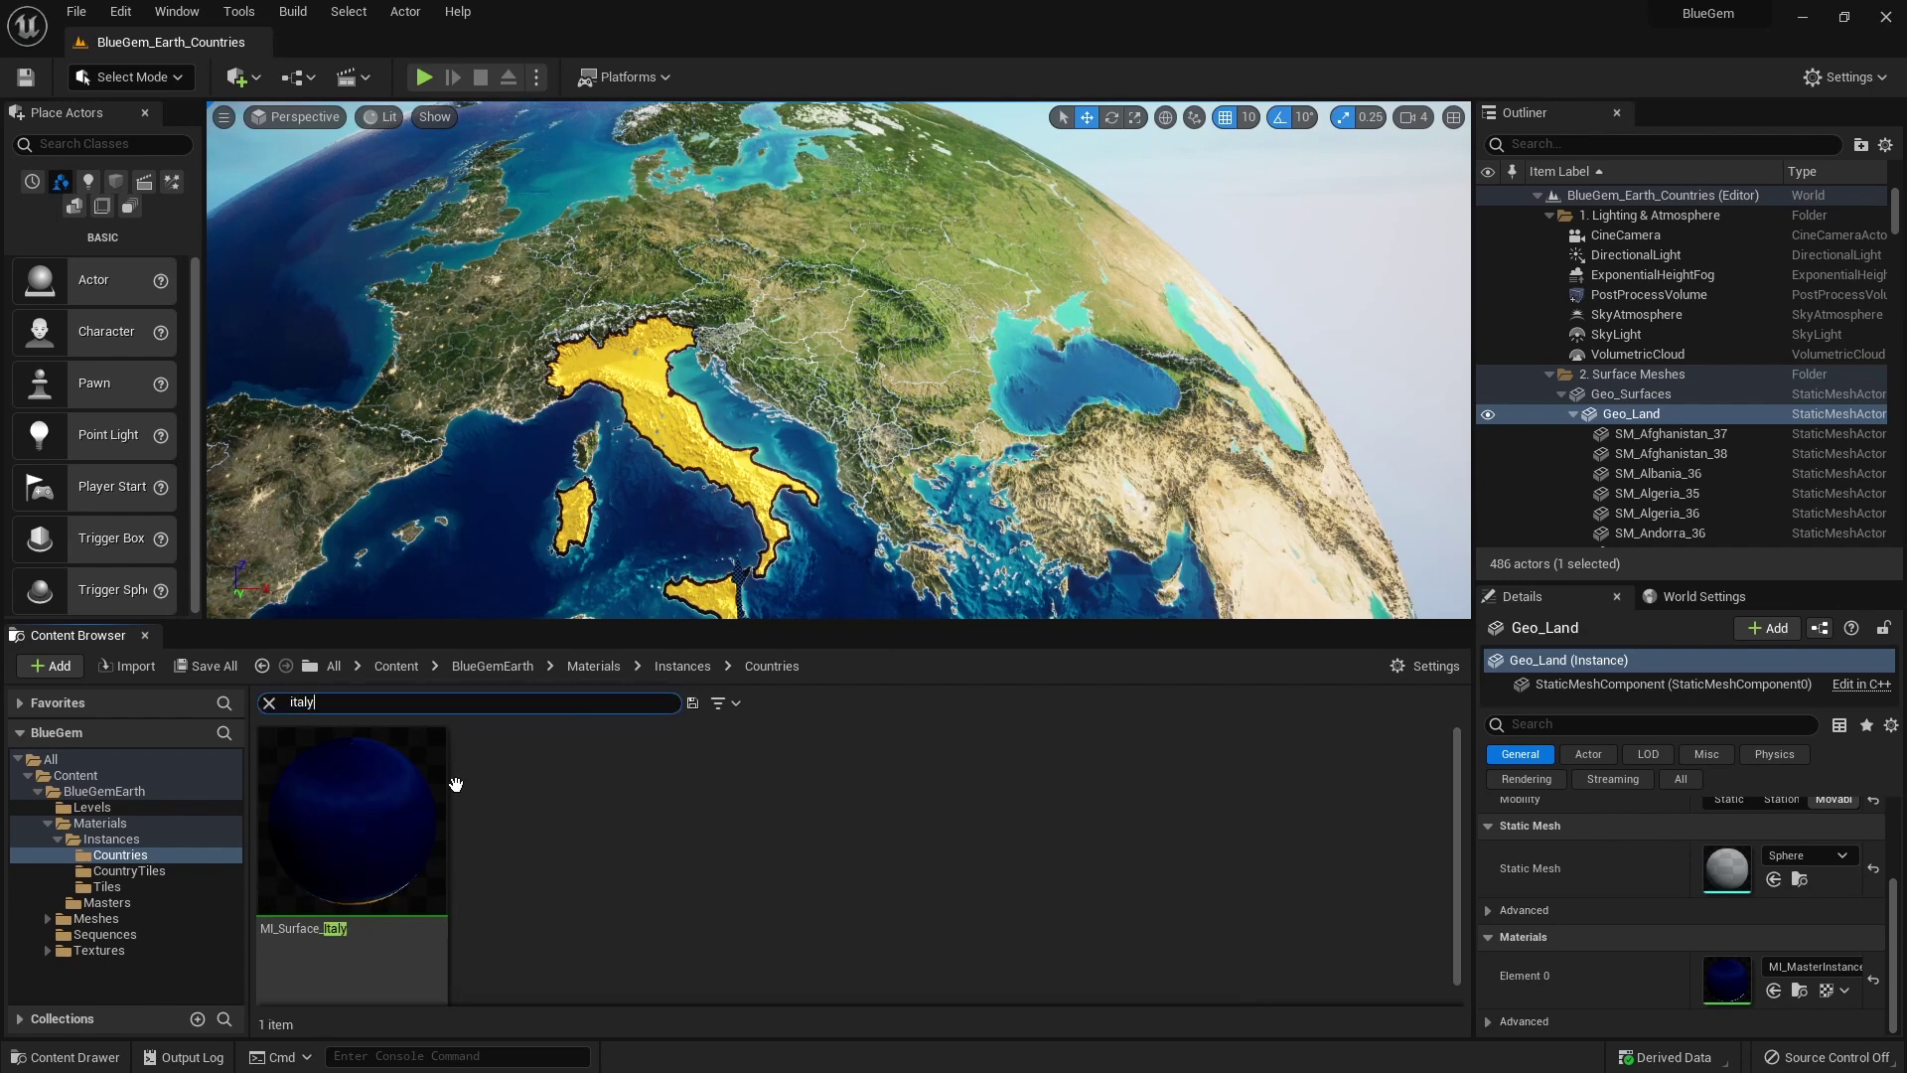
double_click(398, 834)
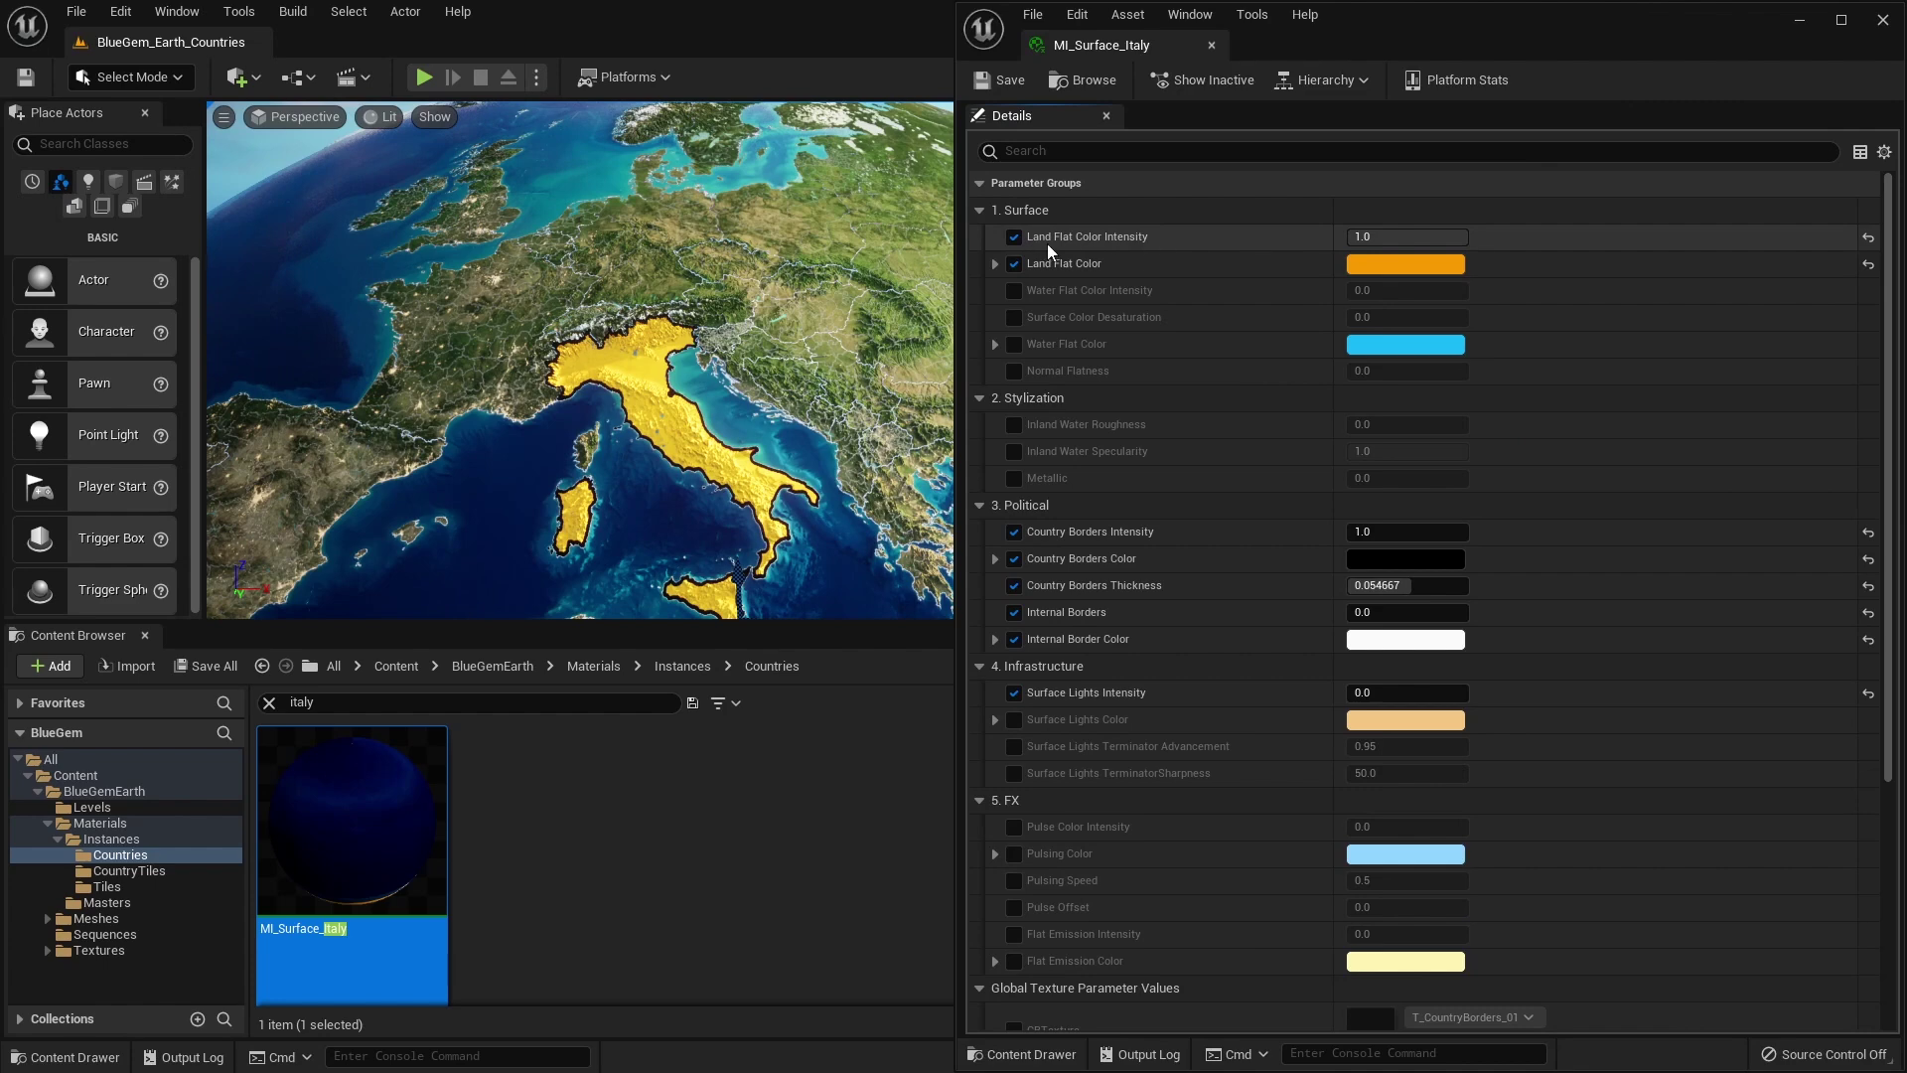
Set Italy's Land Flat Color Intensity to 0 and restore it to 1
click(1406, 236)
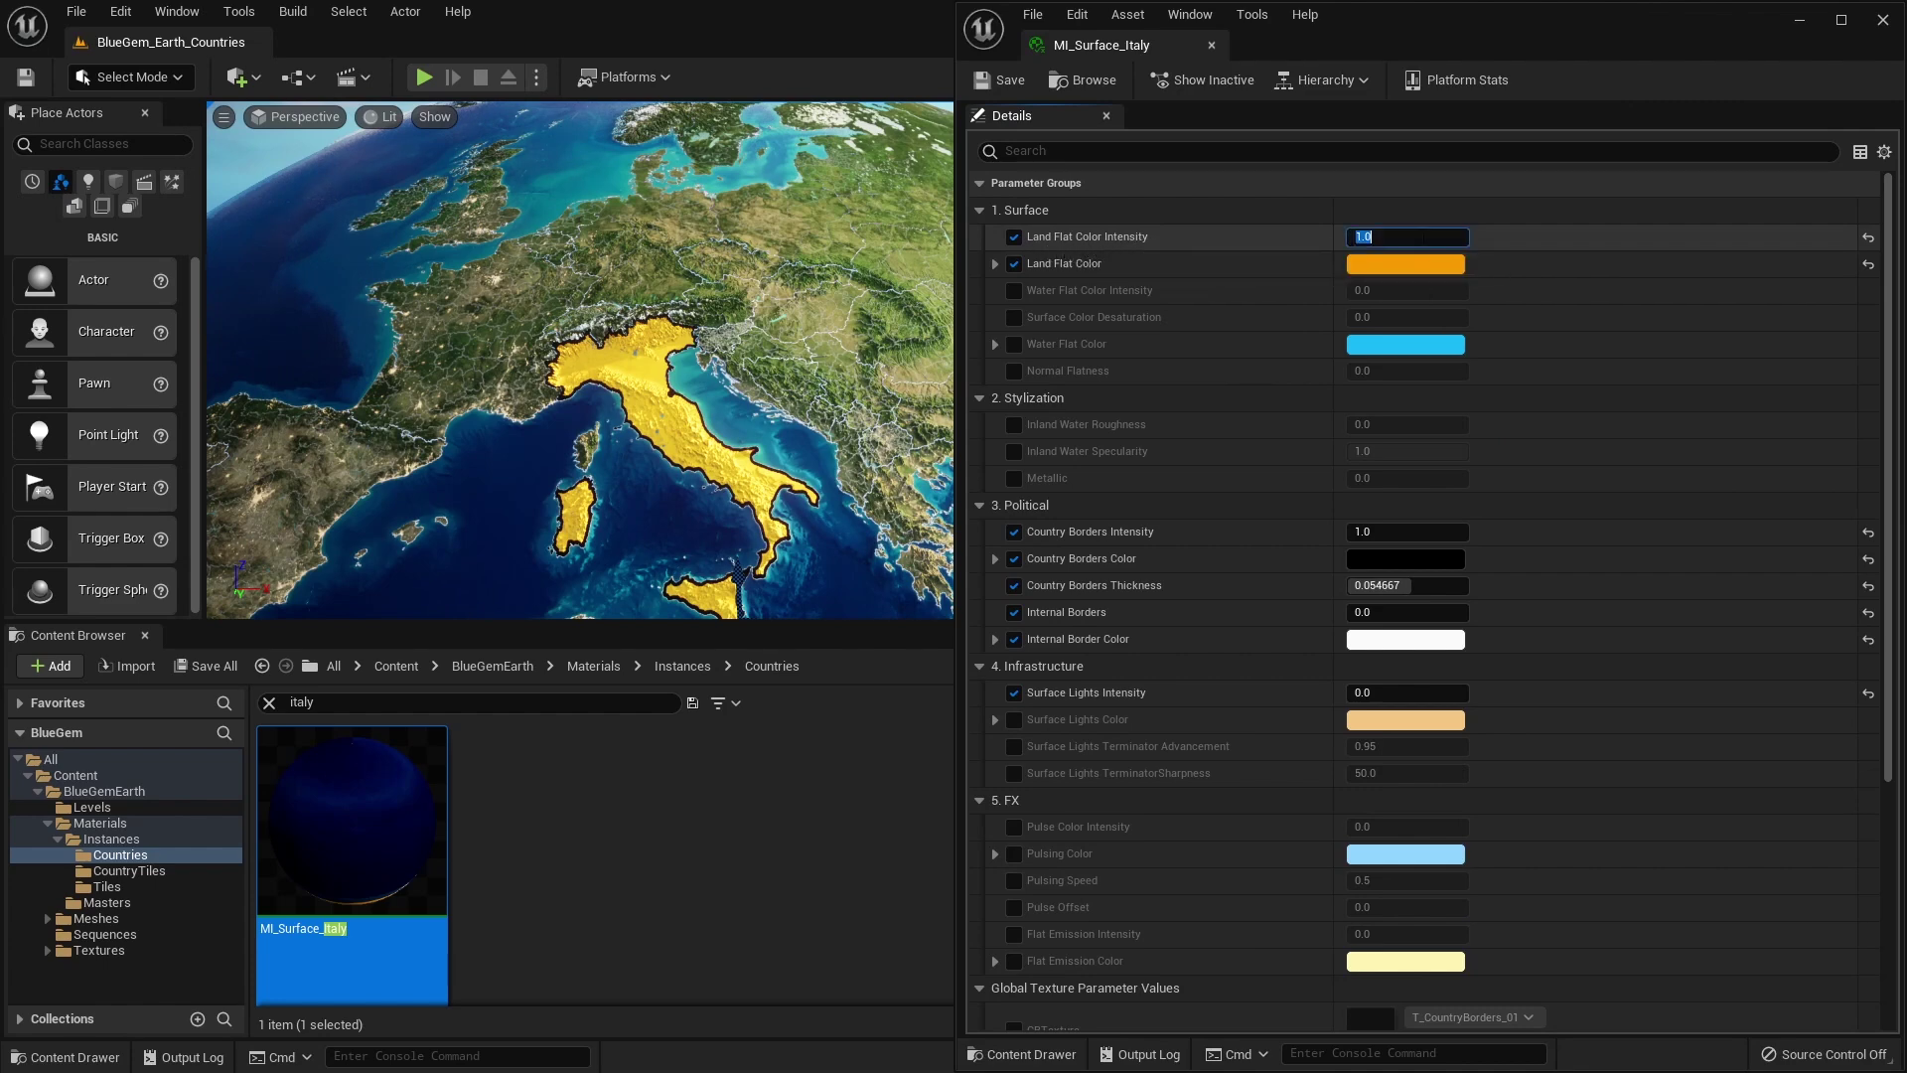
text(0)
key(Return)
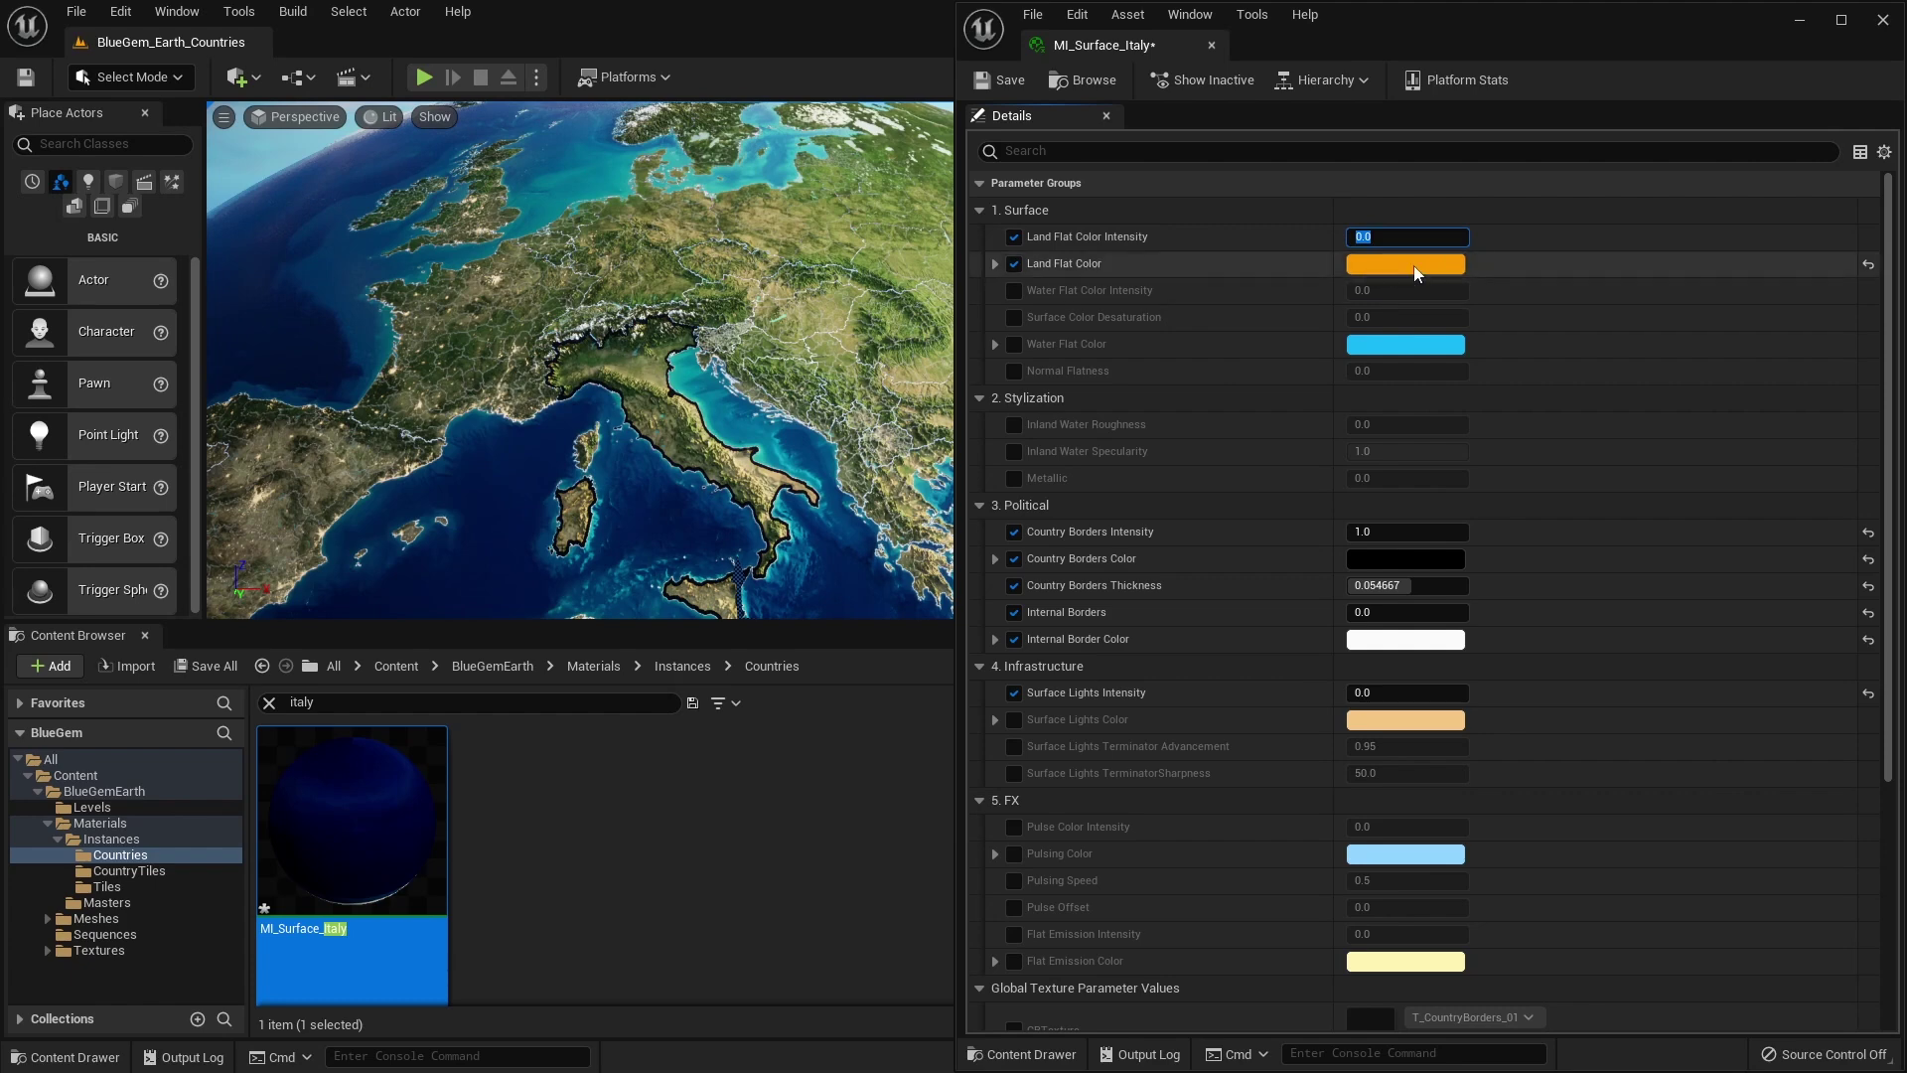
click(1437, 233)
text(1)
key(Return)
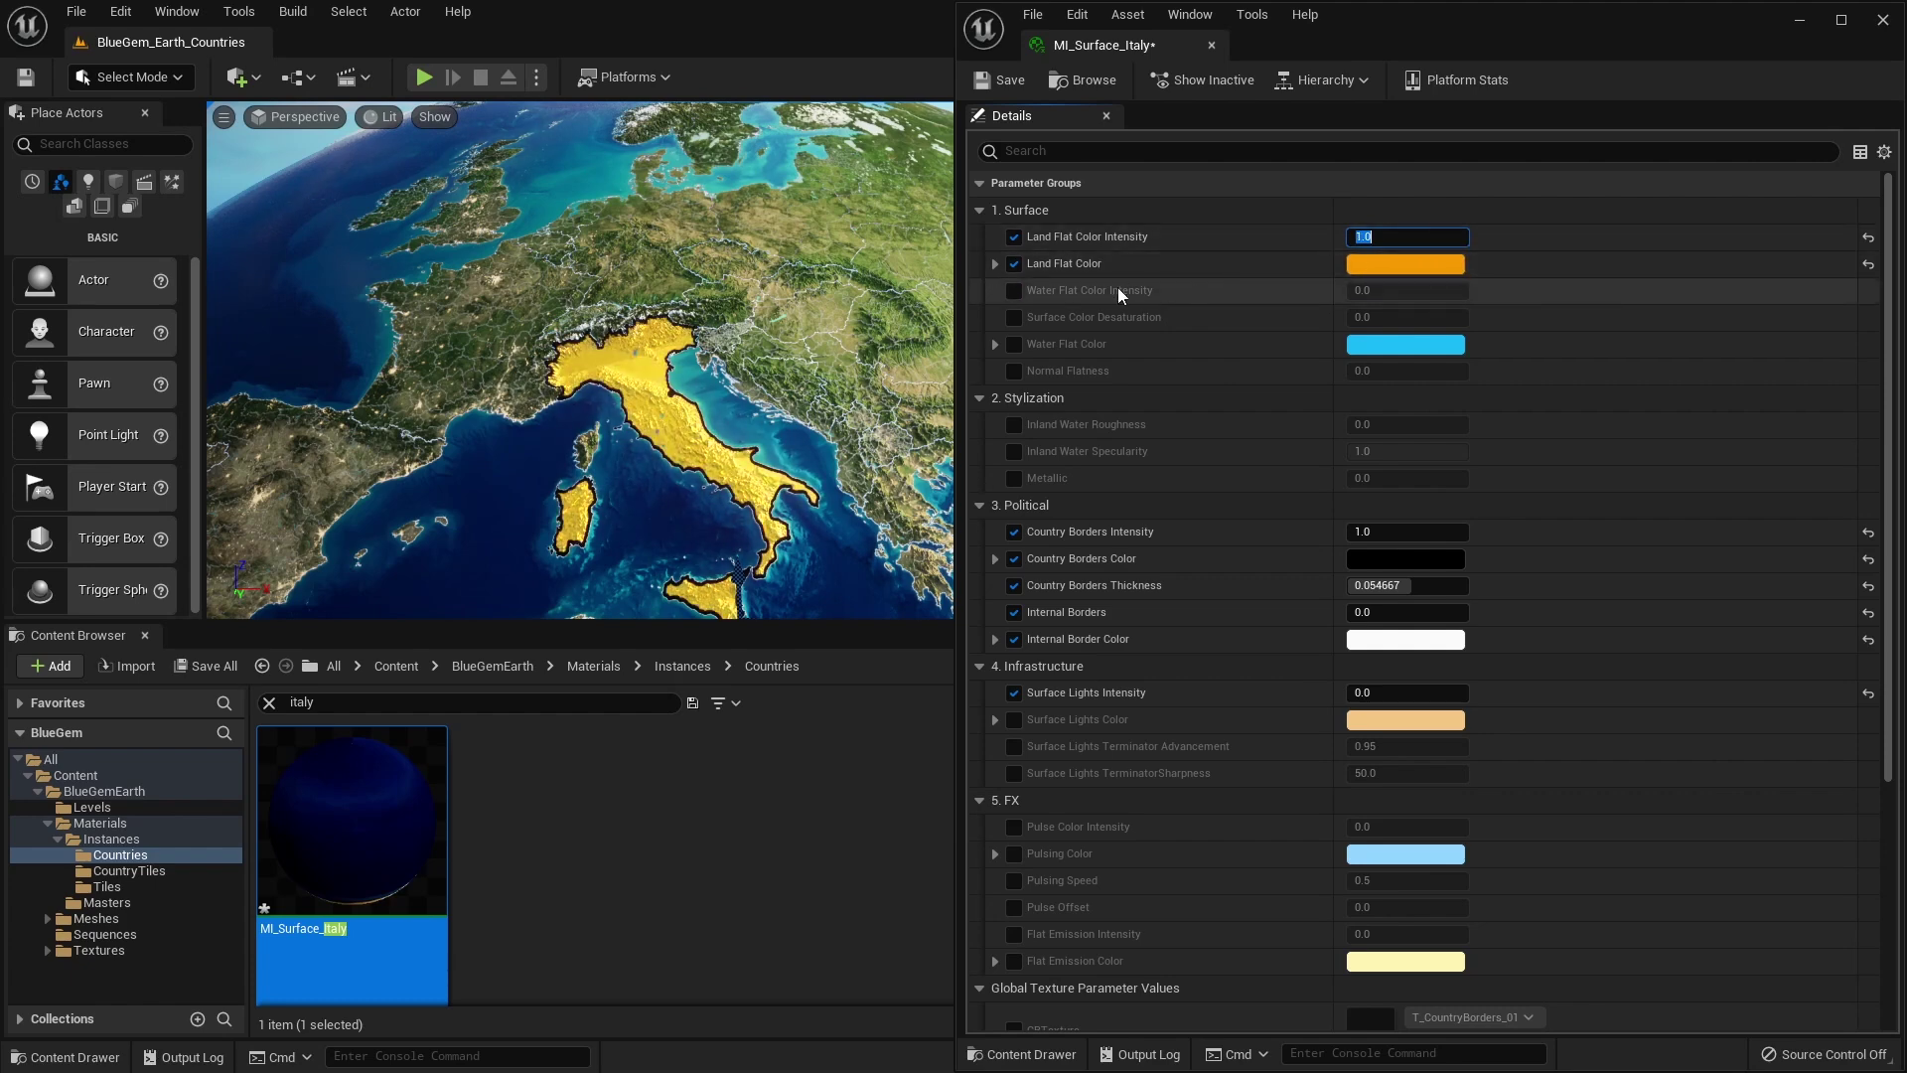
Change Italy's Land Flat Color to red, sRGB hex F92619FF
click(1437, 273)
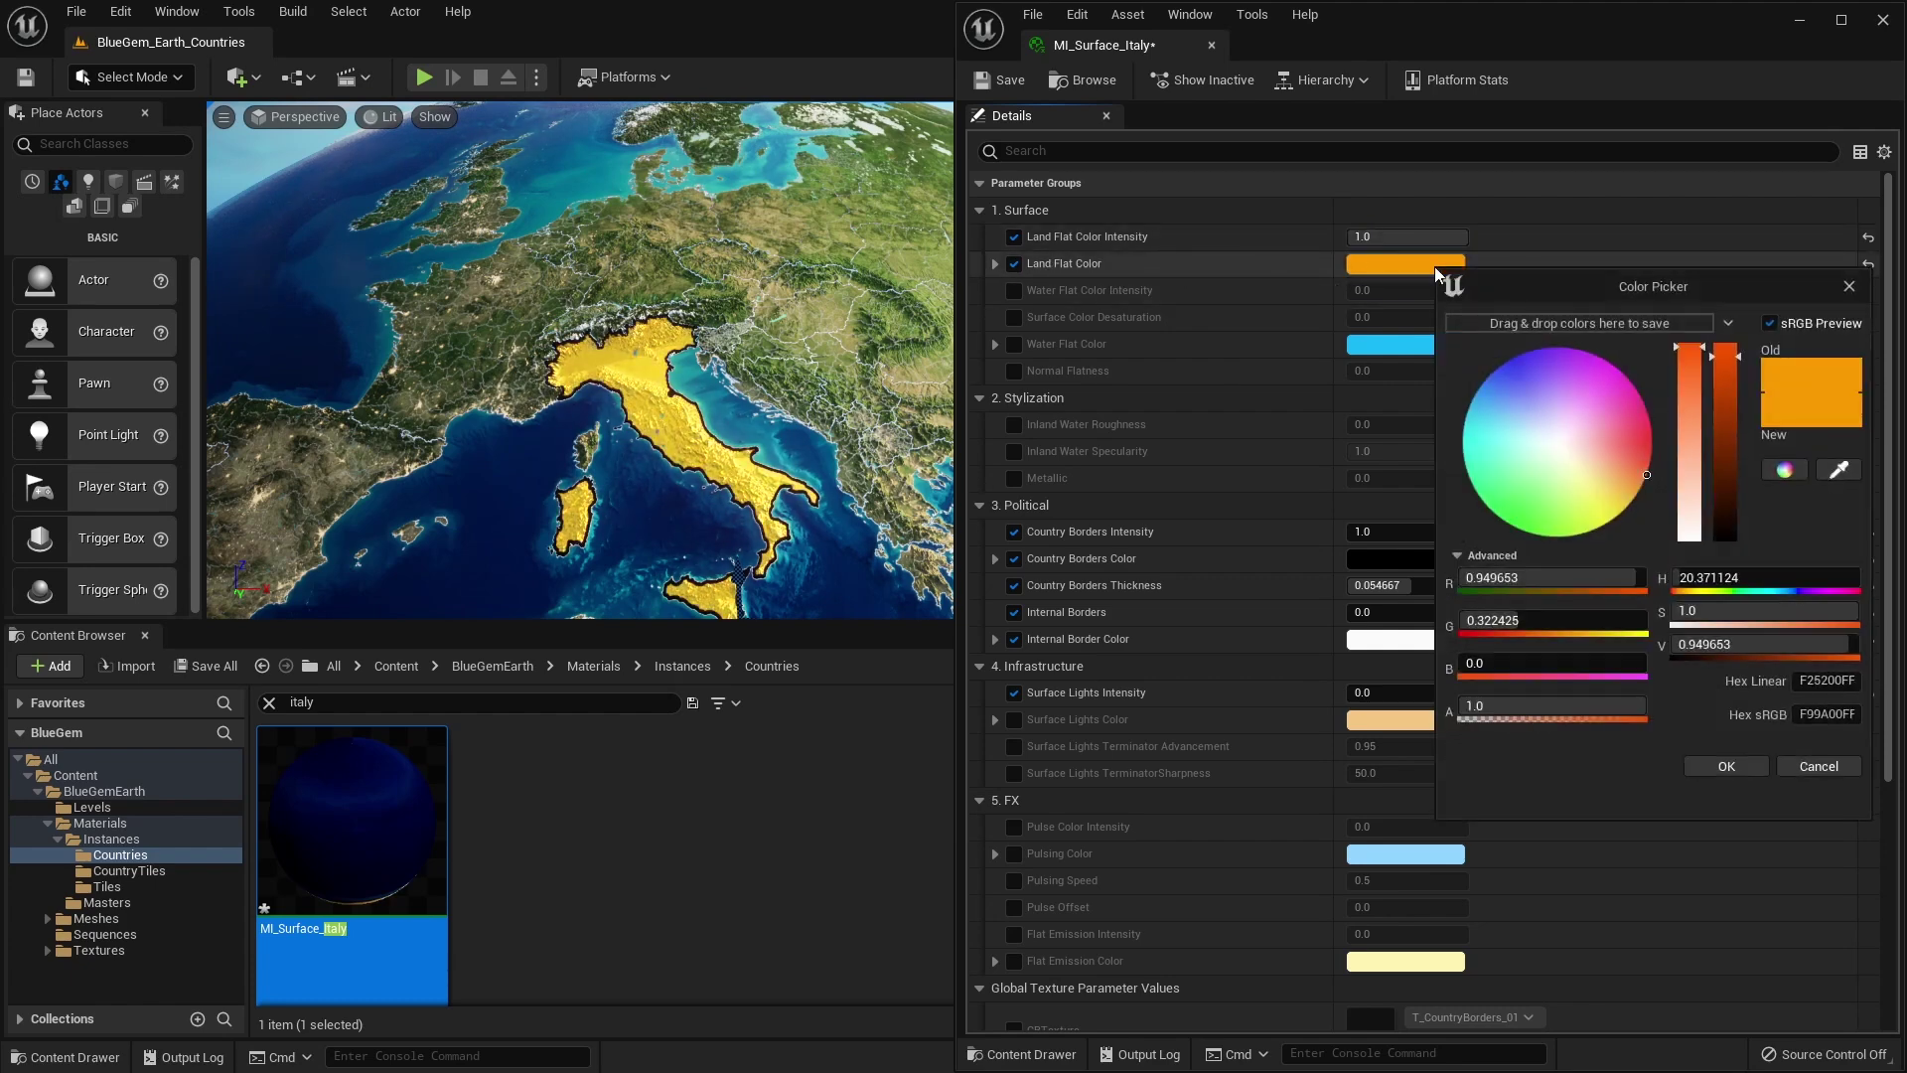
click(1652, 449)
mouse_move(1625, 427)
mouse_down()
mouse_move(1640, 438)
mouse_move(1611, 384)
mouse_move(1502, 386)
mouse_move(1651, 443)
mouse_up()
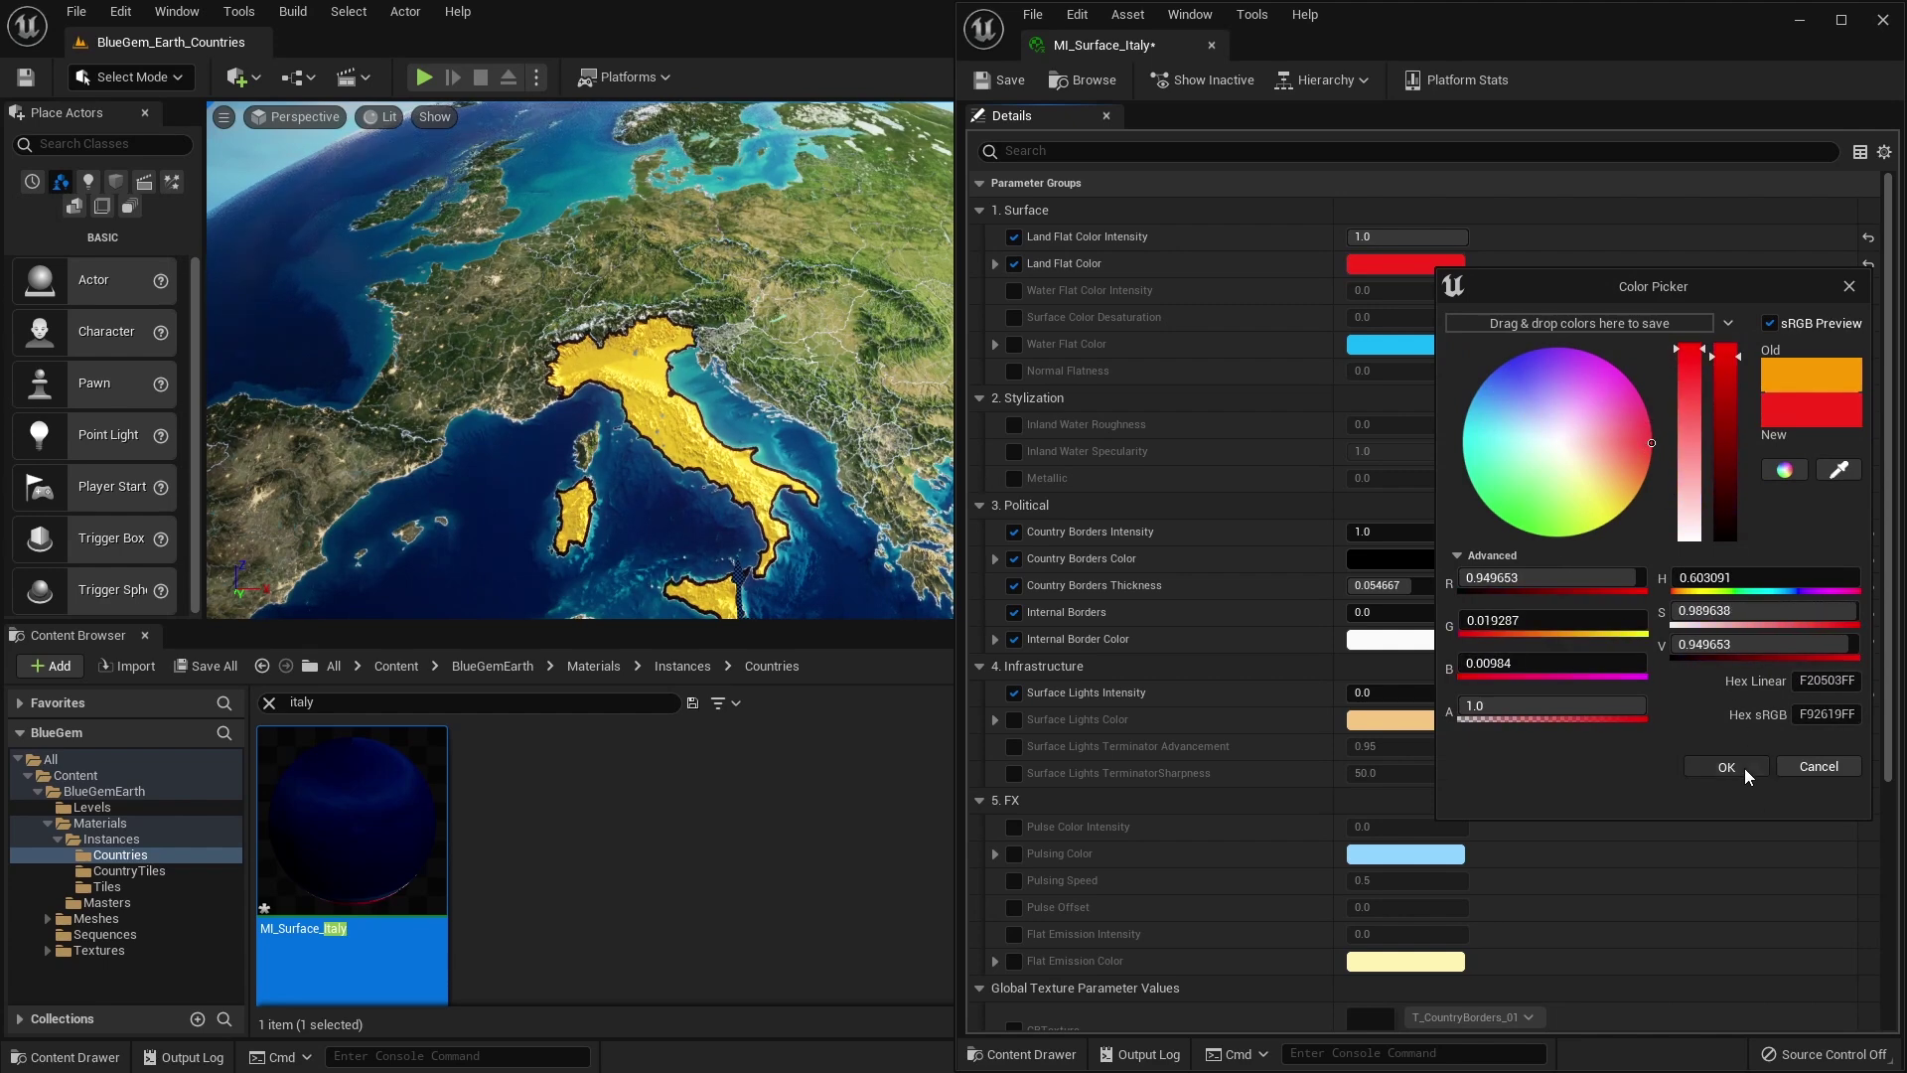
click(1744, 767)
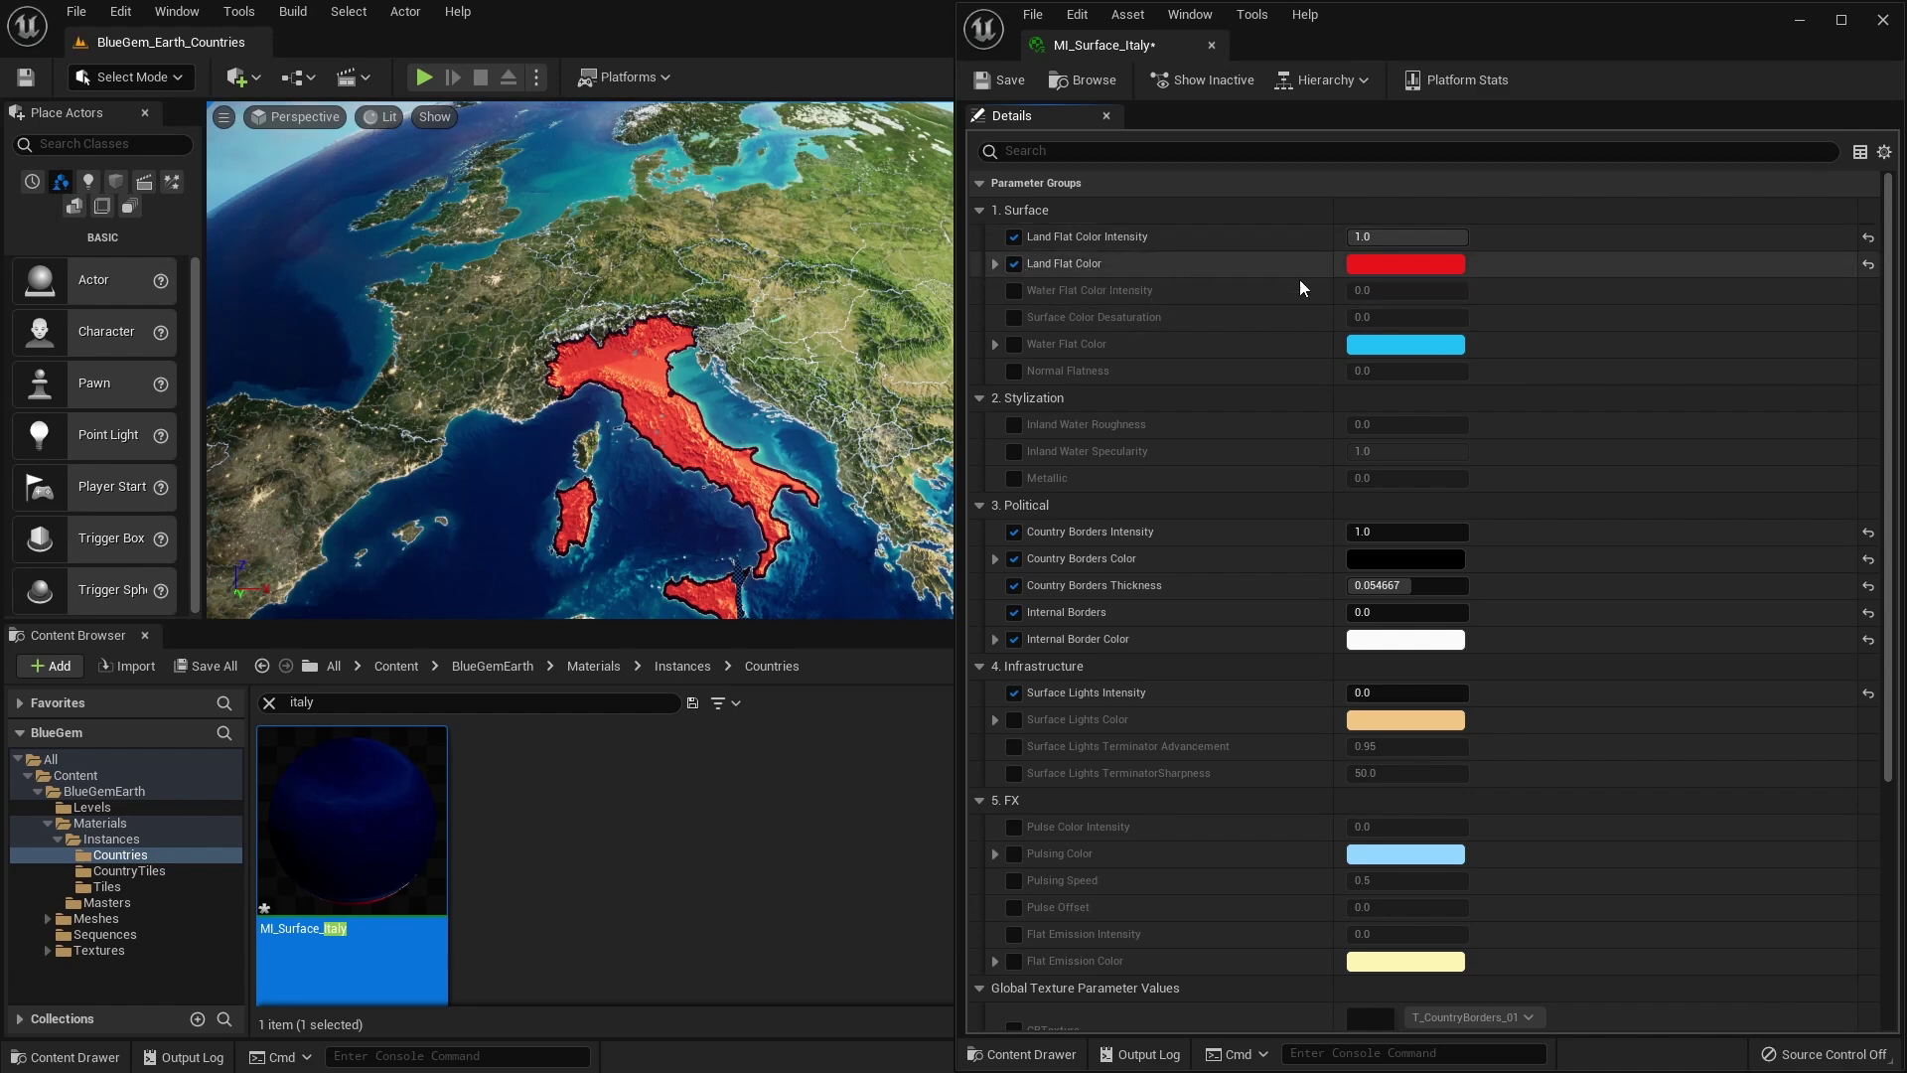
Change Italy's Land Flat Color to yellow, sRGB hex F9CC11FF
click(1014, 264)
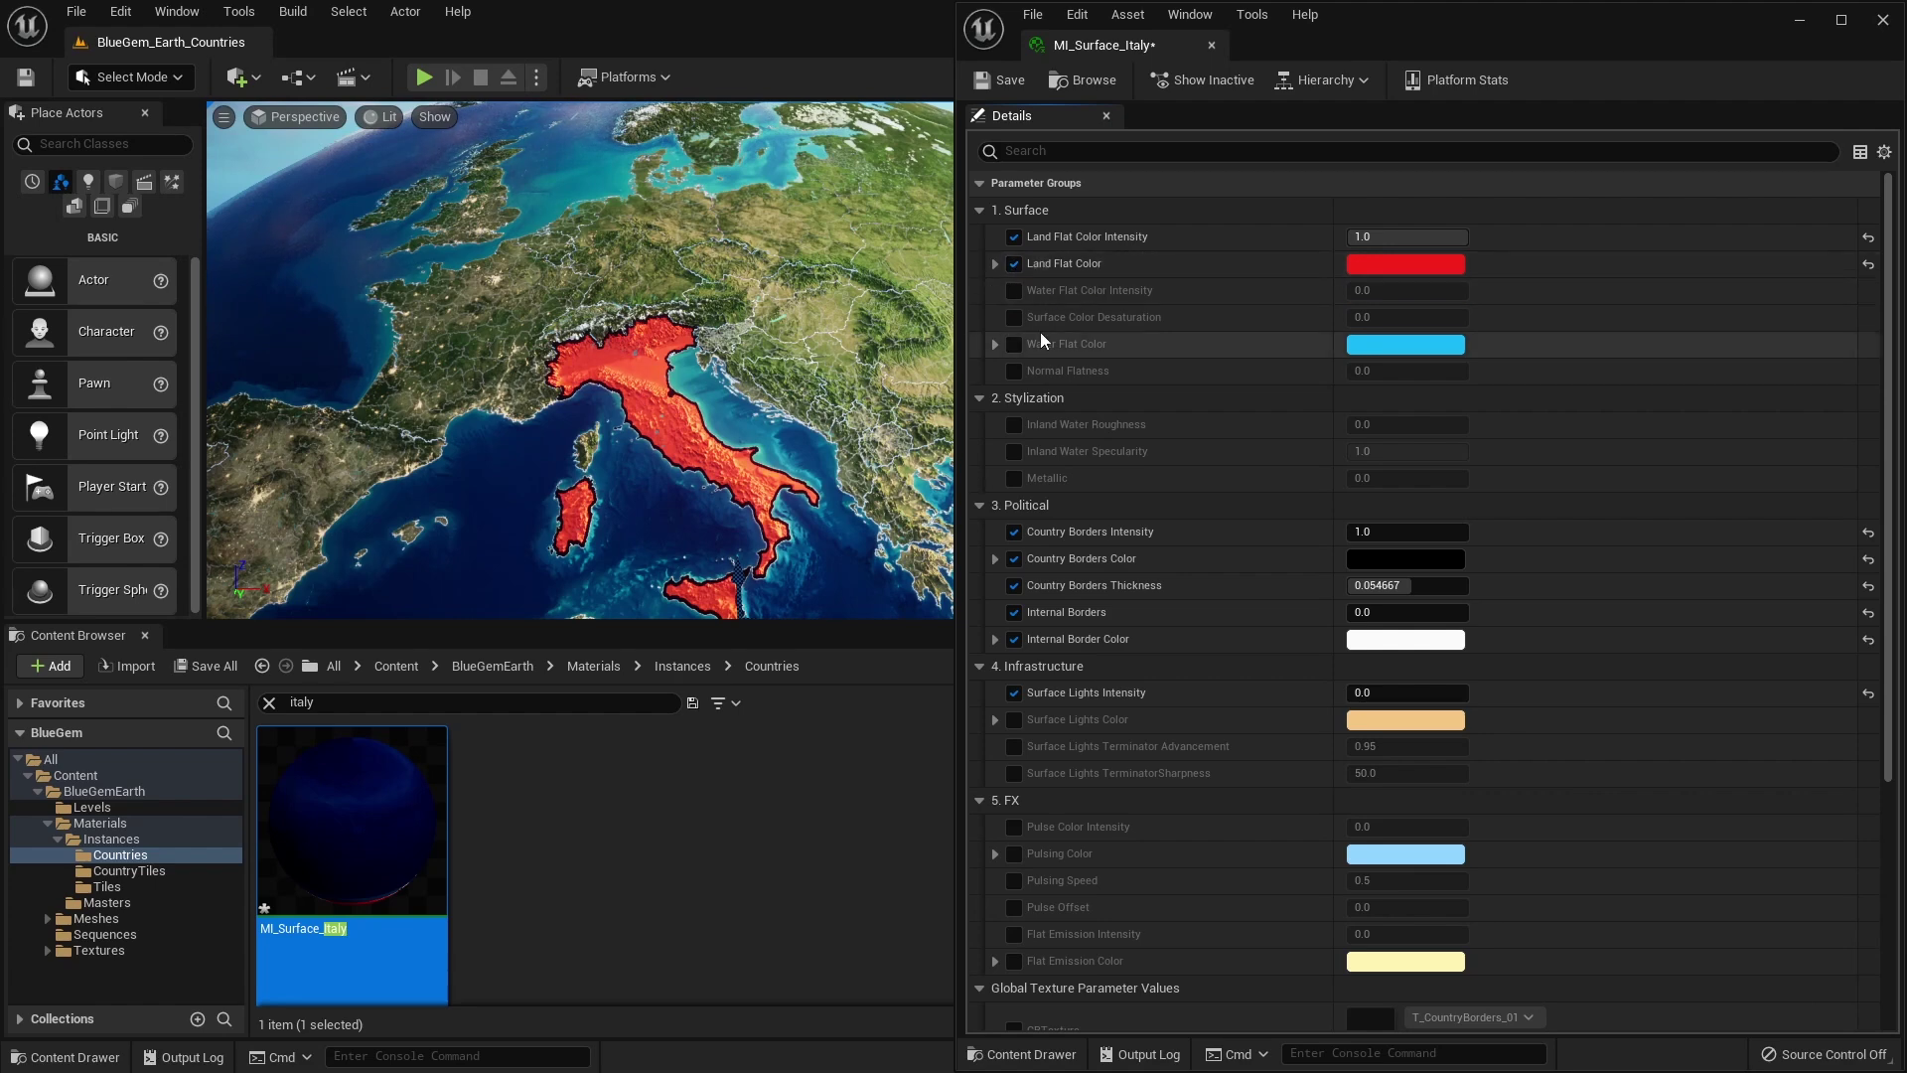
click(1427, 266)
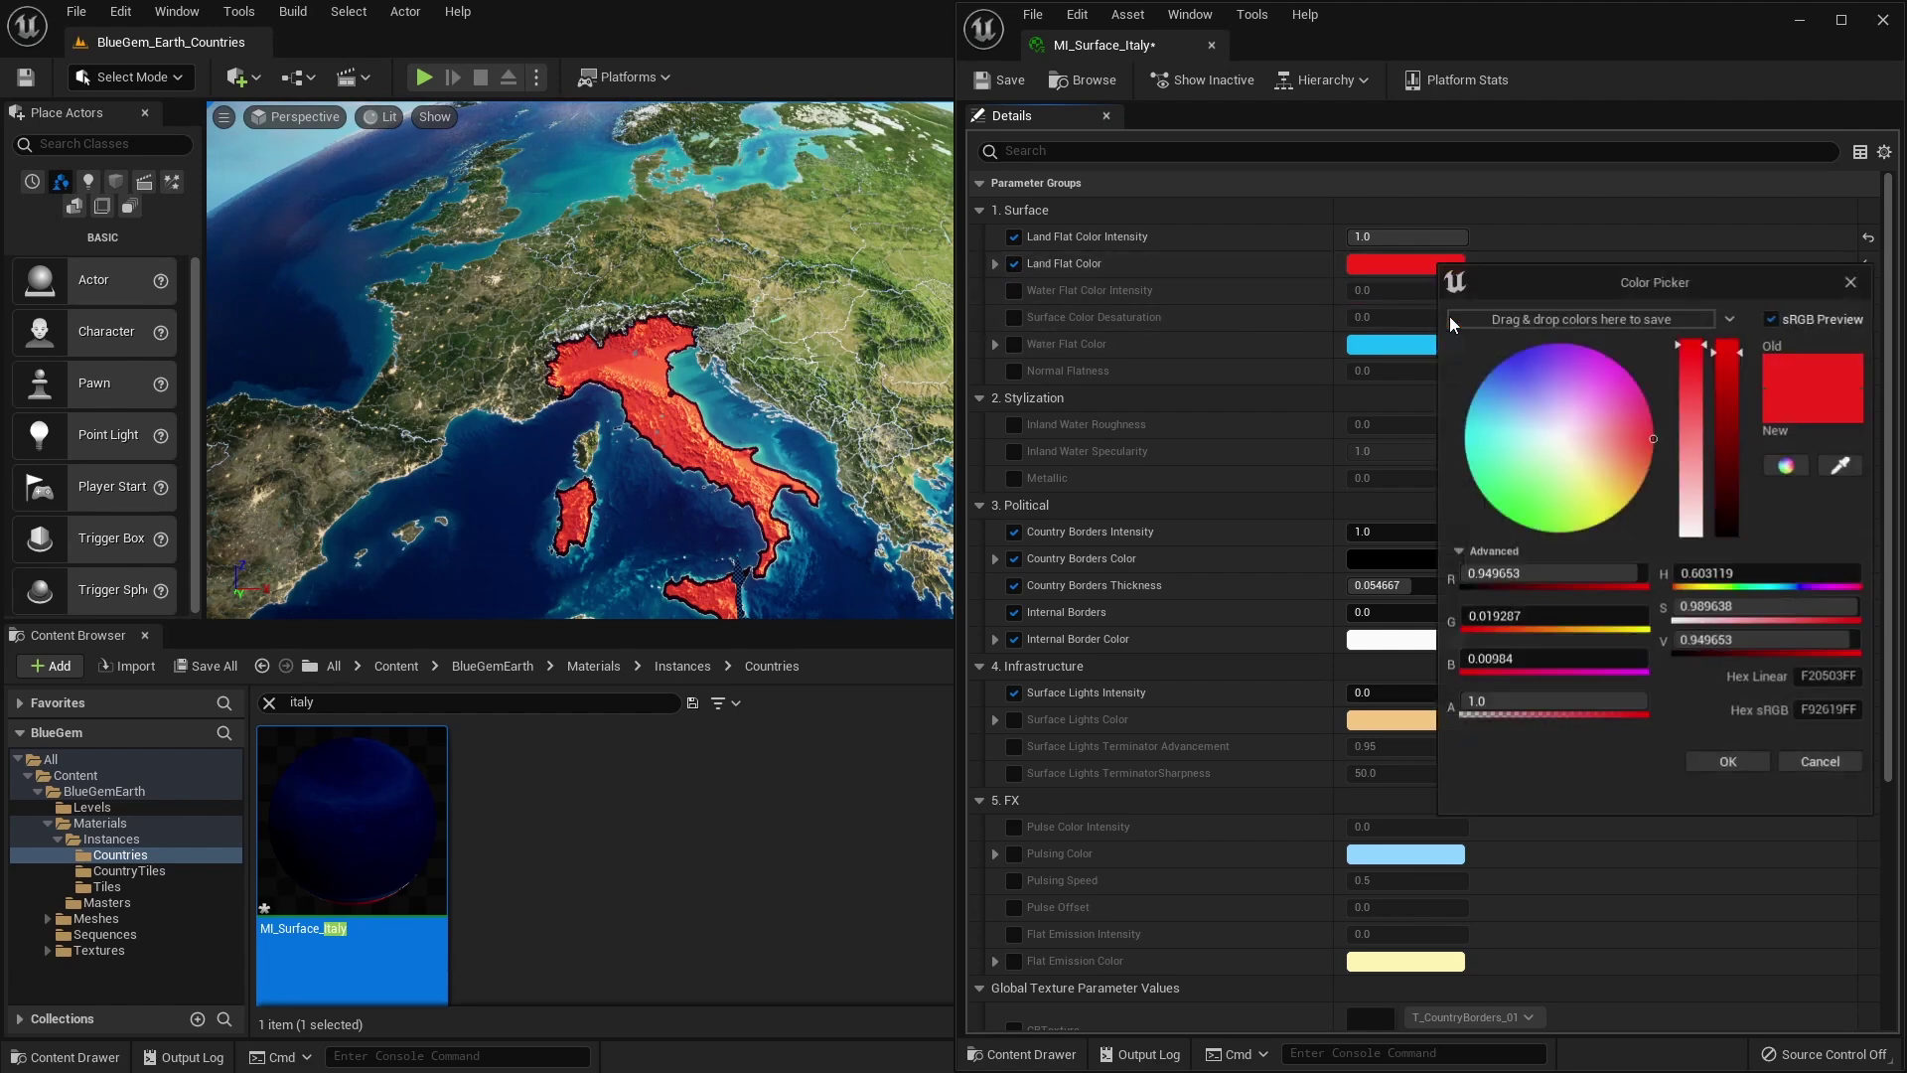
click(1634, 495)
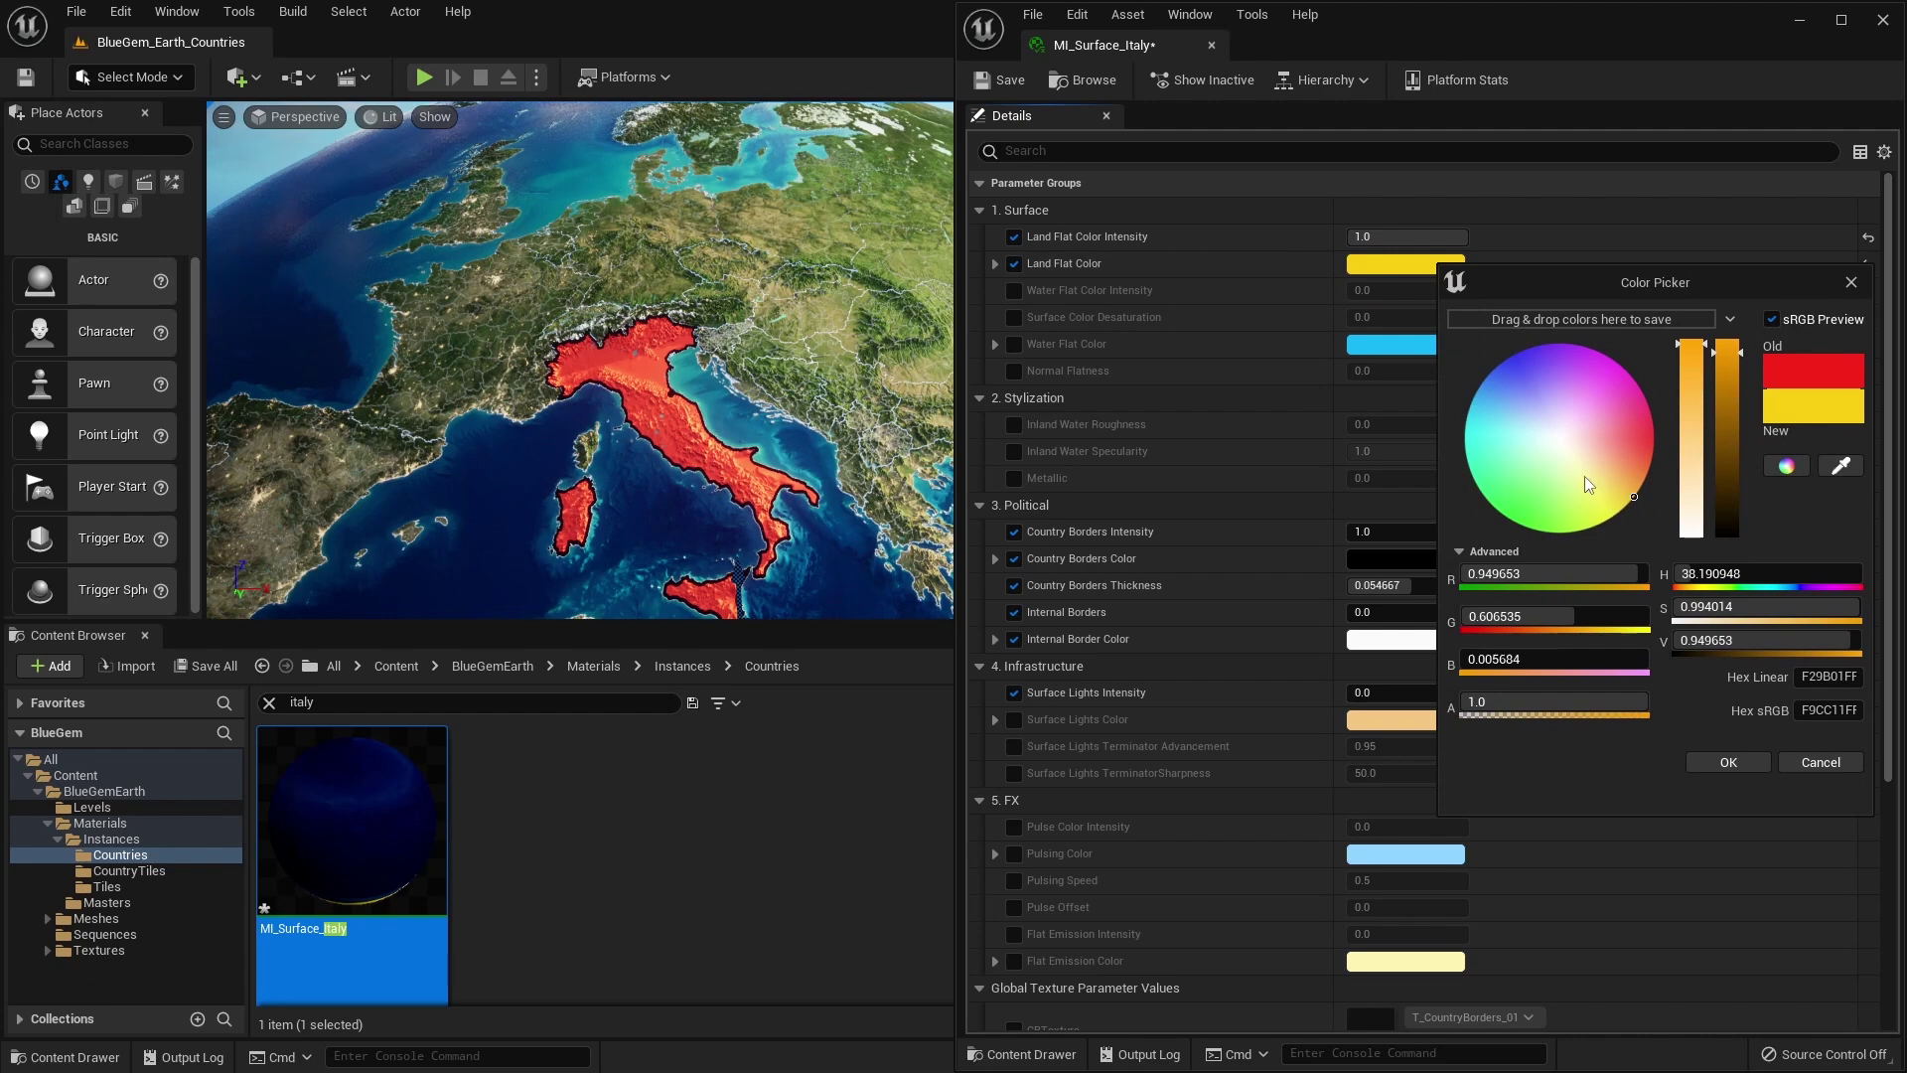
click(1738, 755)
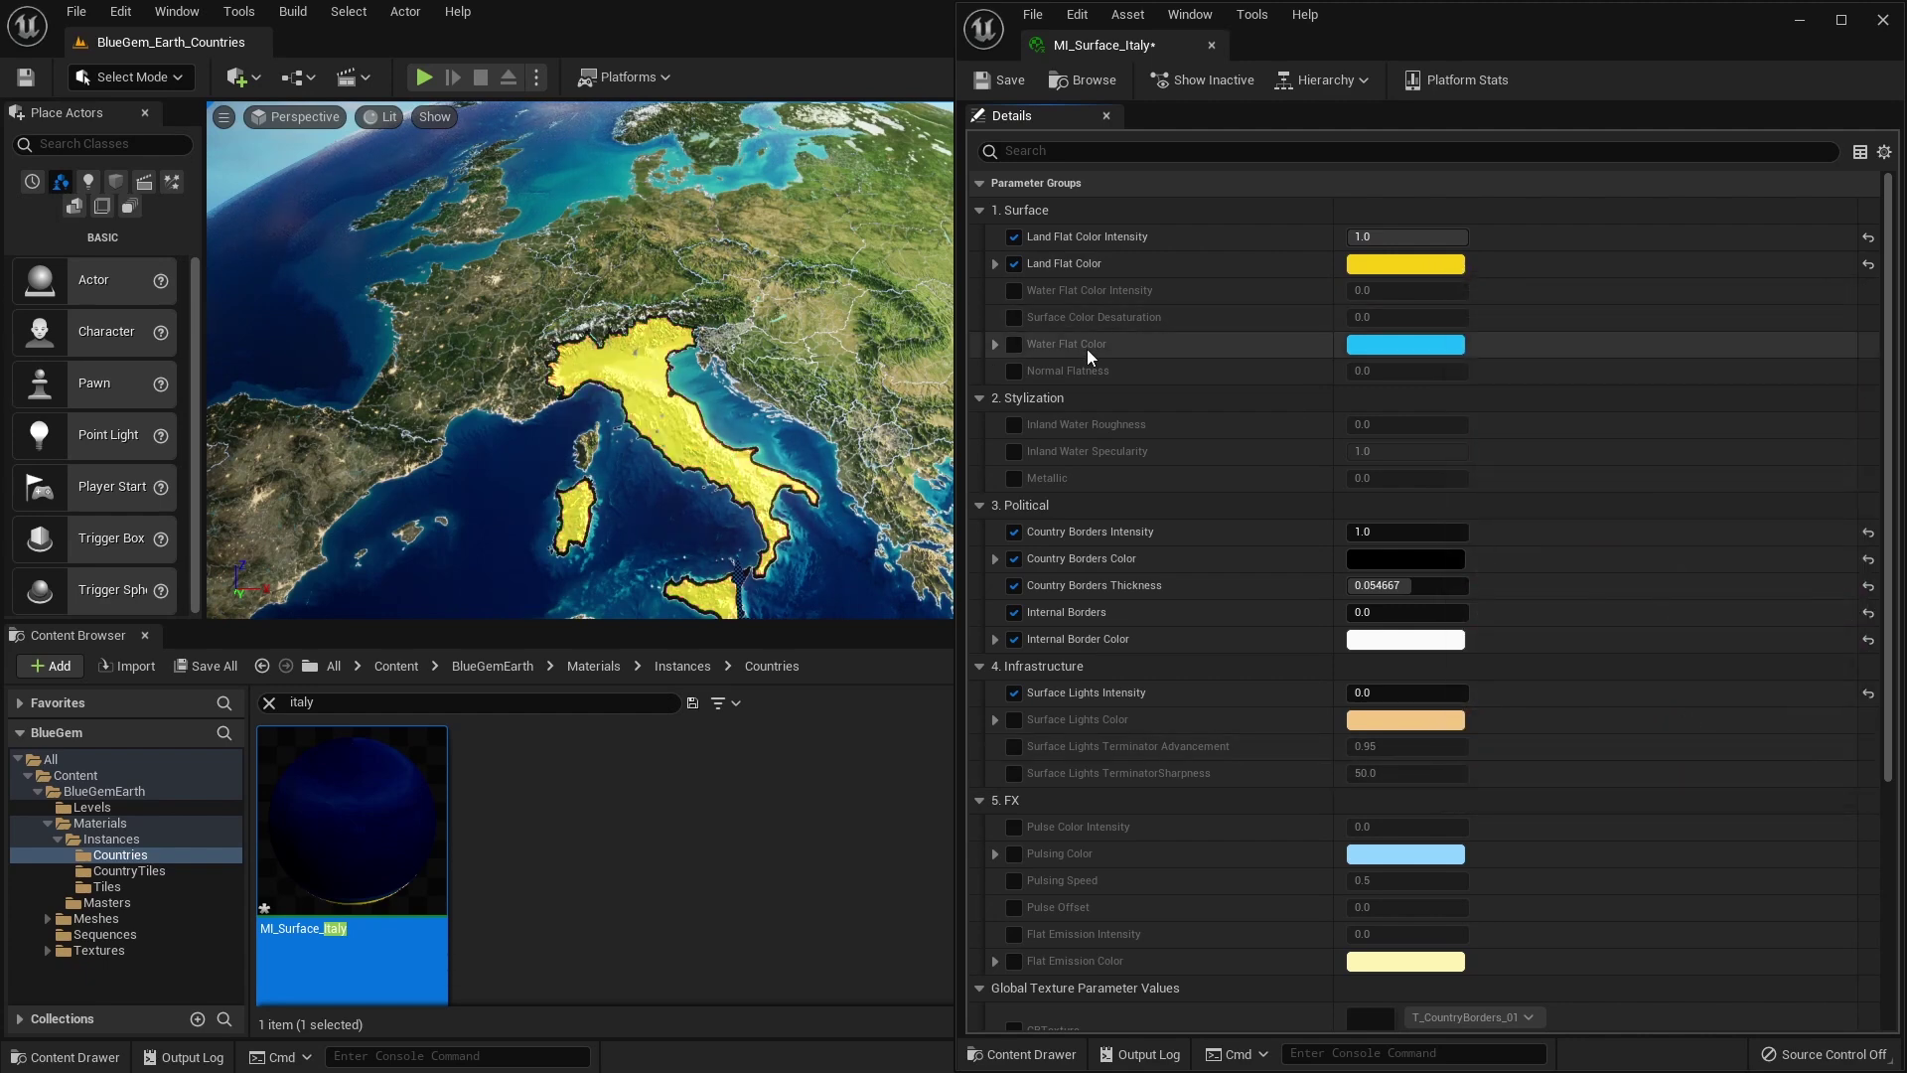
Change Italy's Land Flat Color to orange, sRGB hex F9A500FF
click(1406, 265)
drag(1646, 590, 1647, 593)
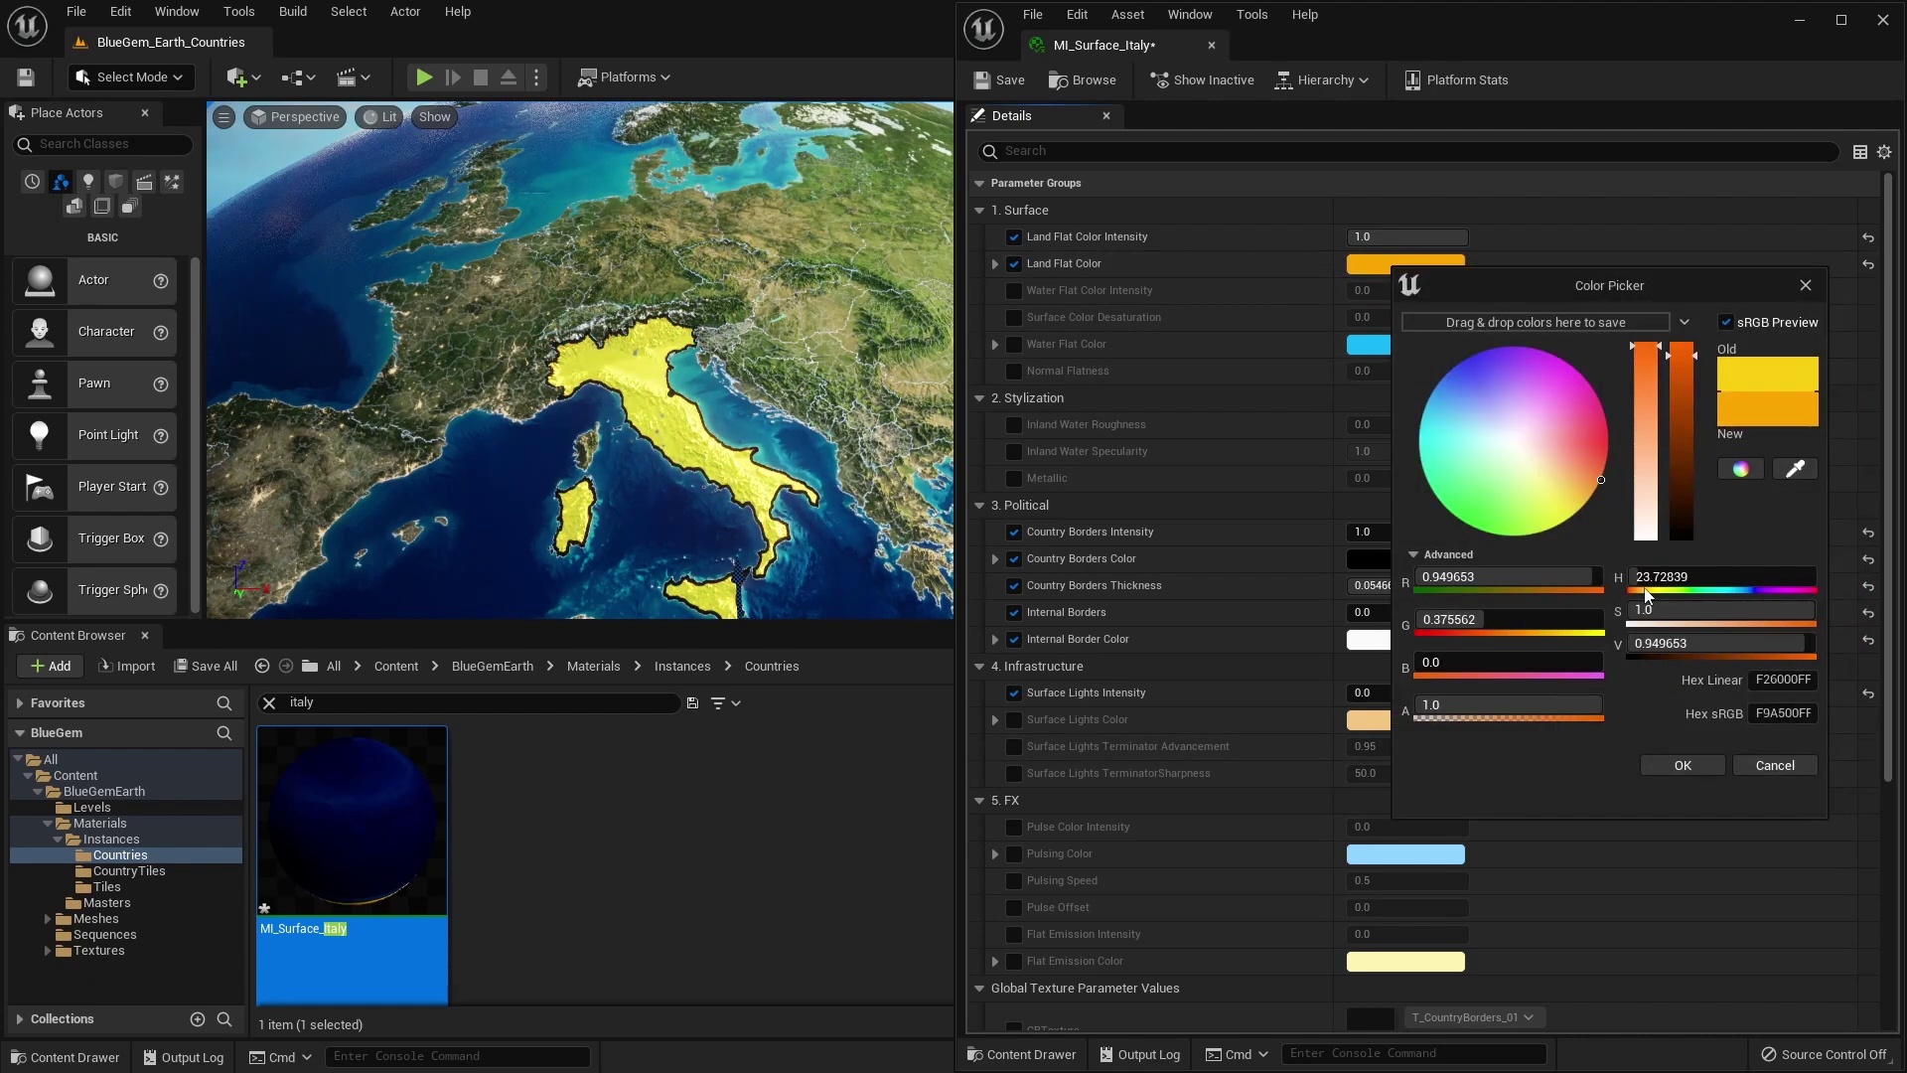
click(1666, 768)
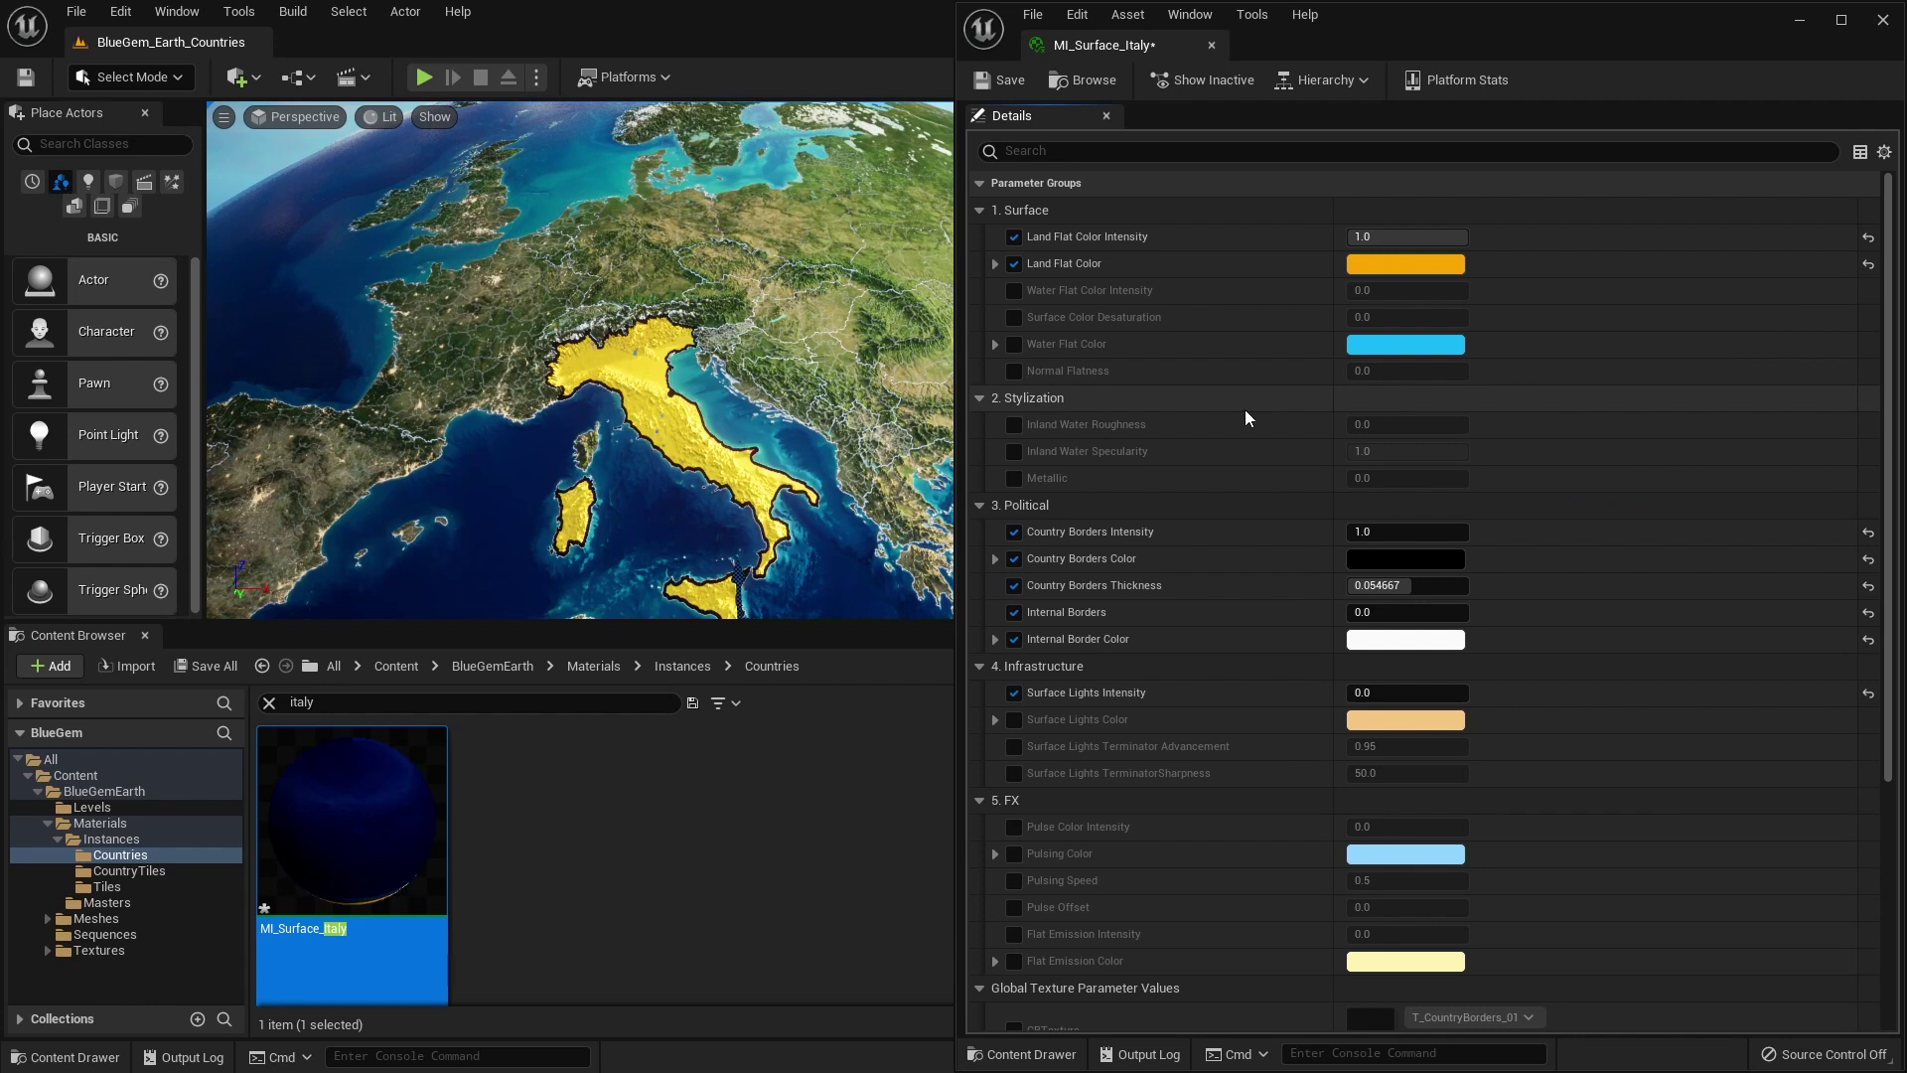
Test a Water Flat Color Intensity override of 1 on Italy and switch the override off again
click(1013, 292)
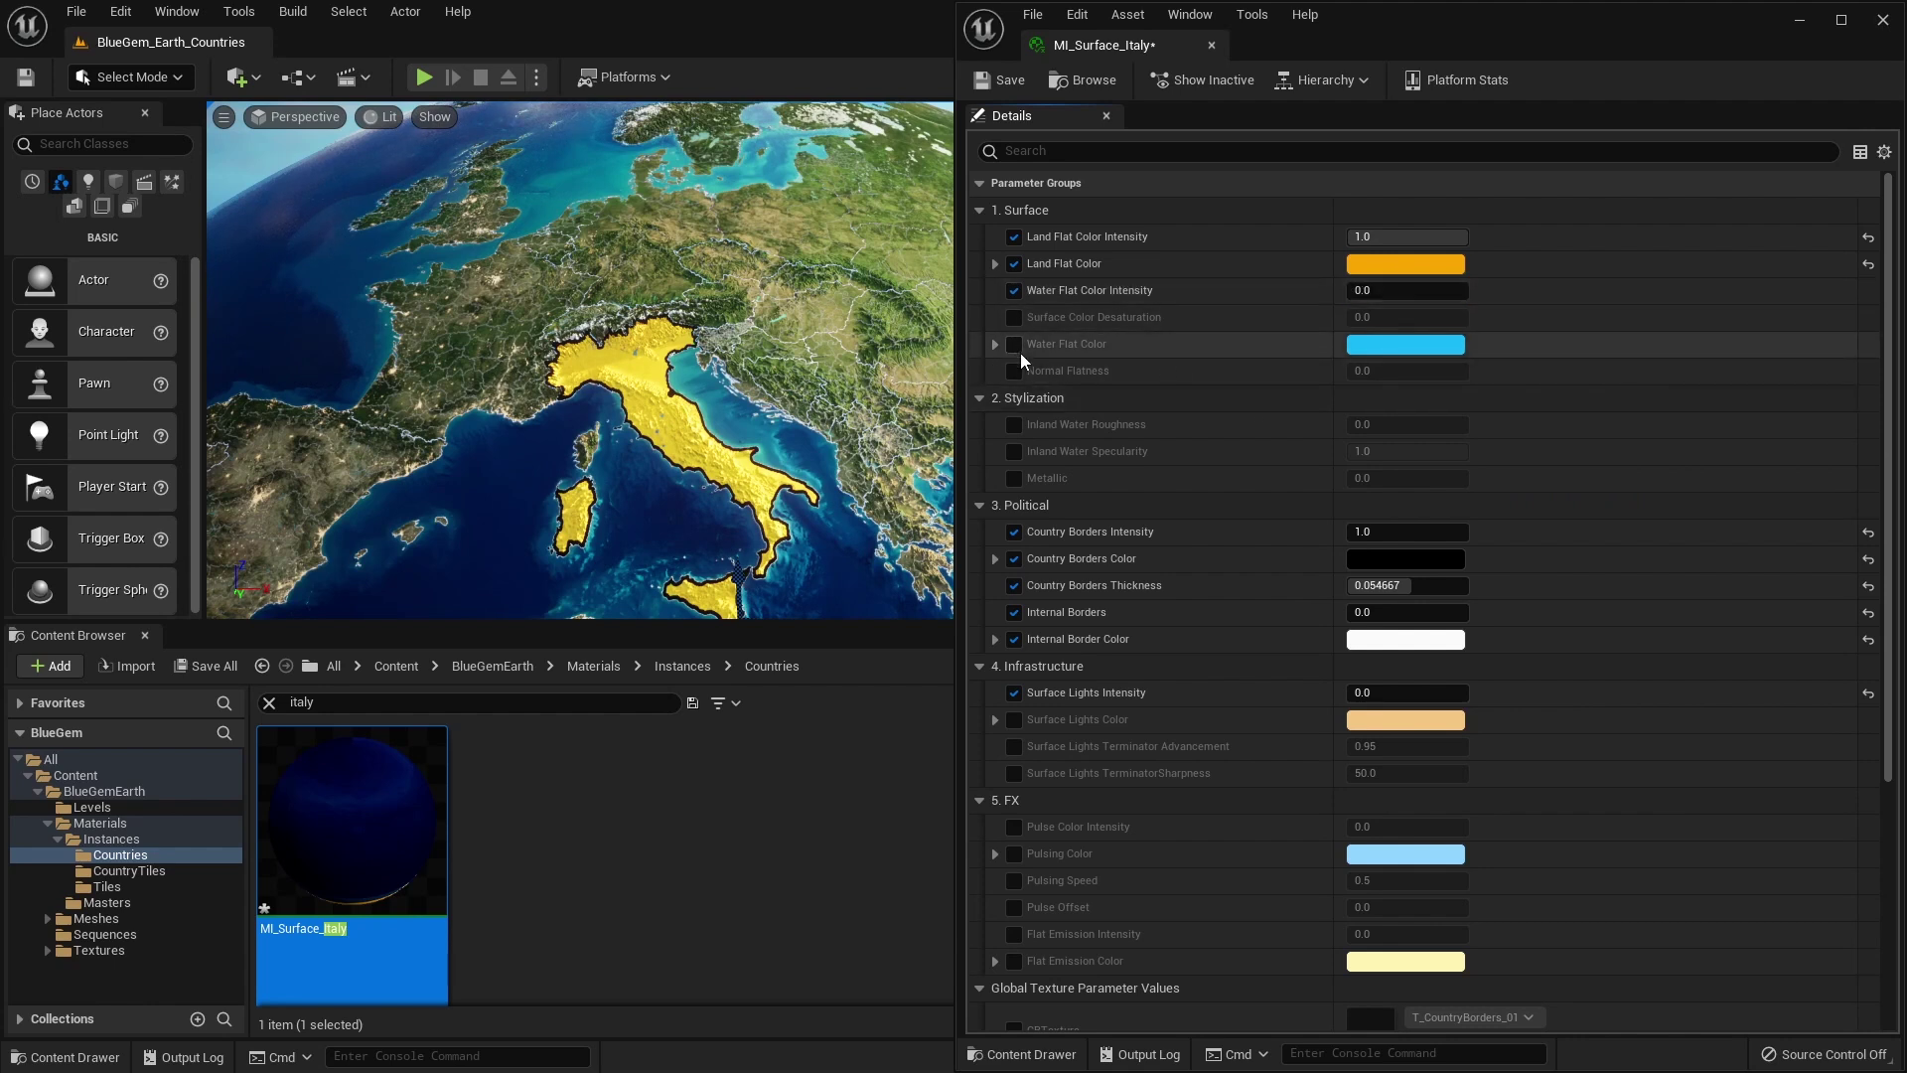
click(1405, 290)
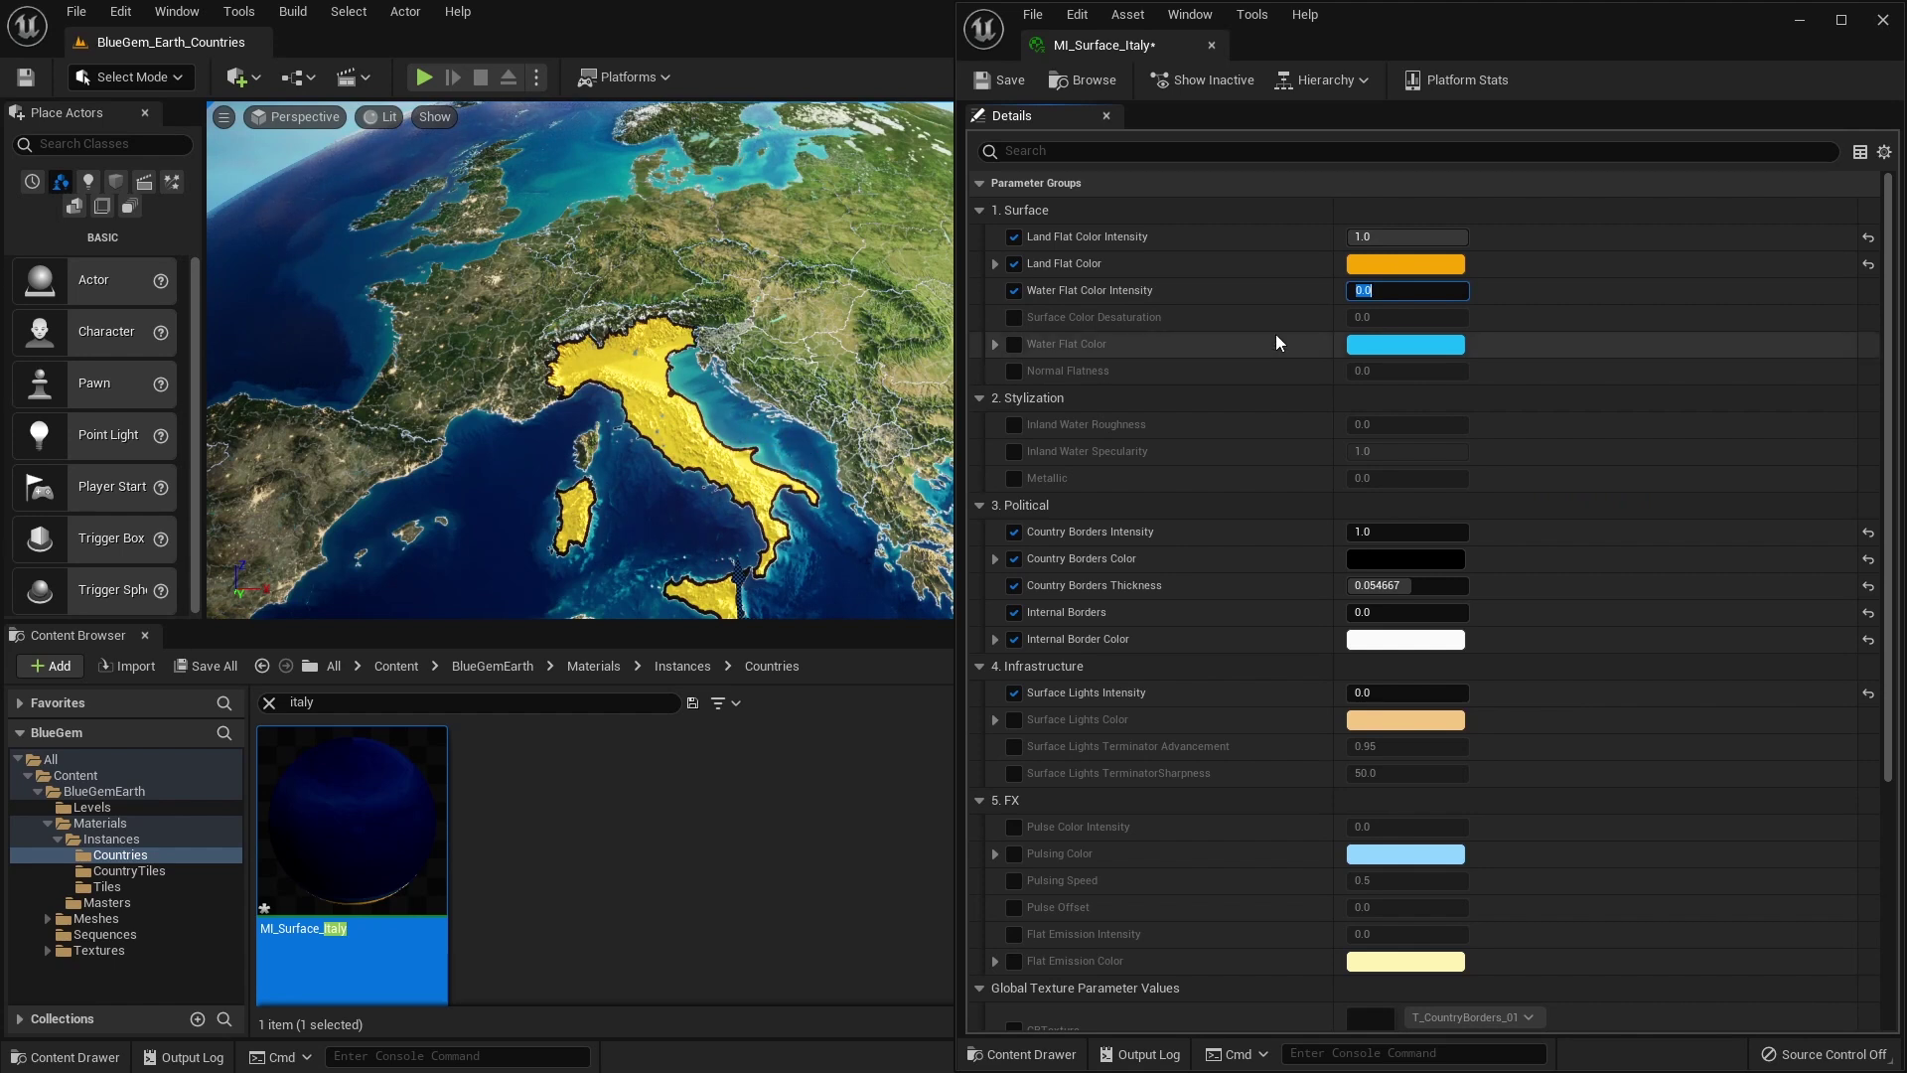
text(1)
key(Return)
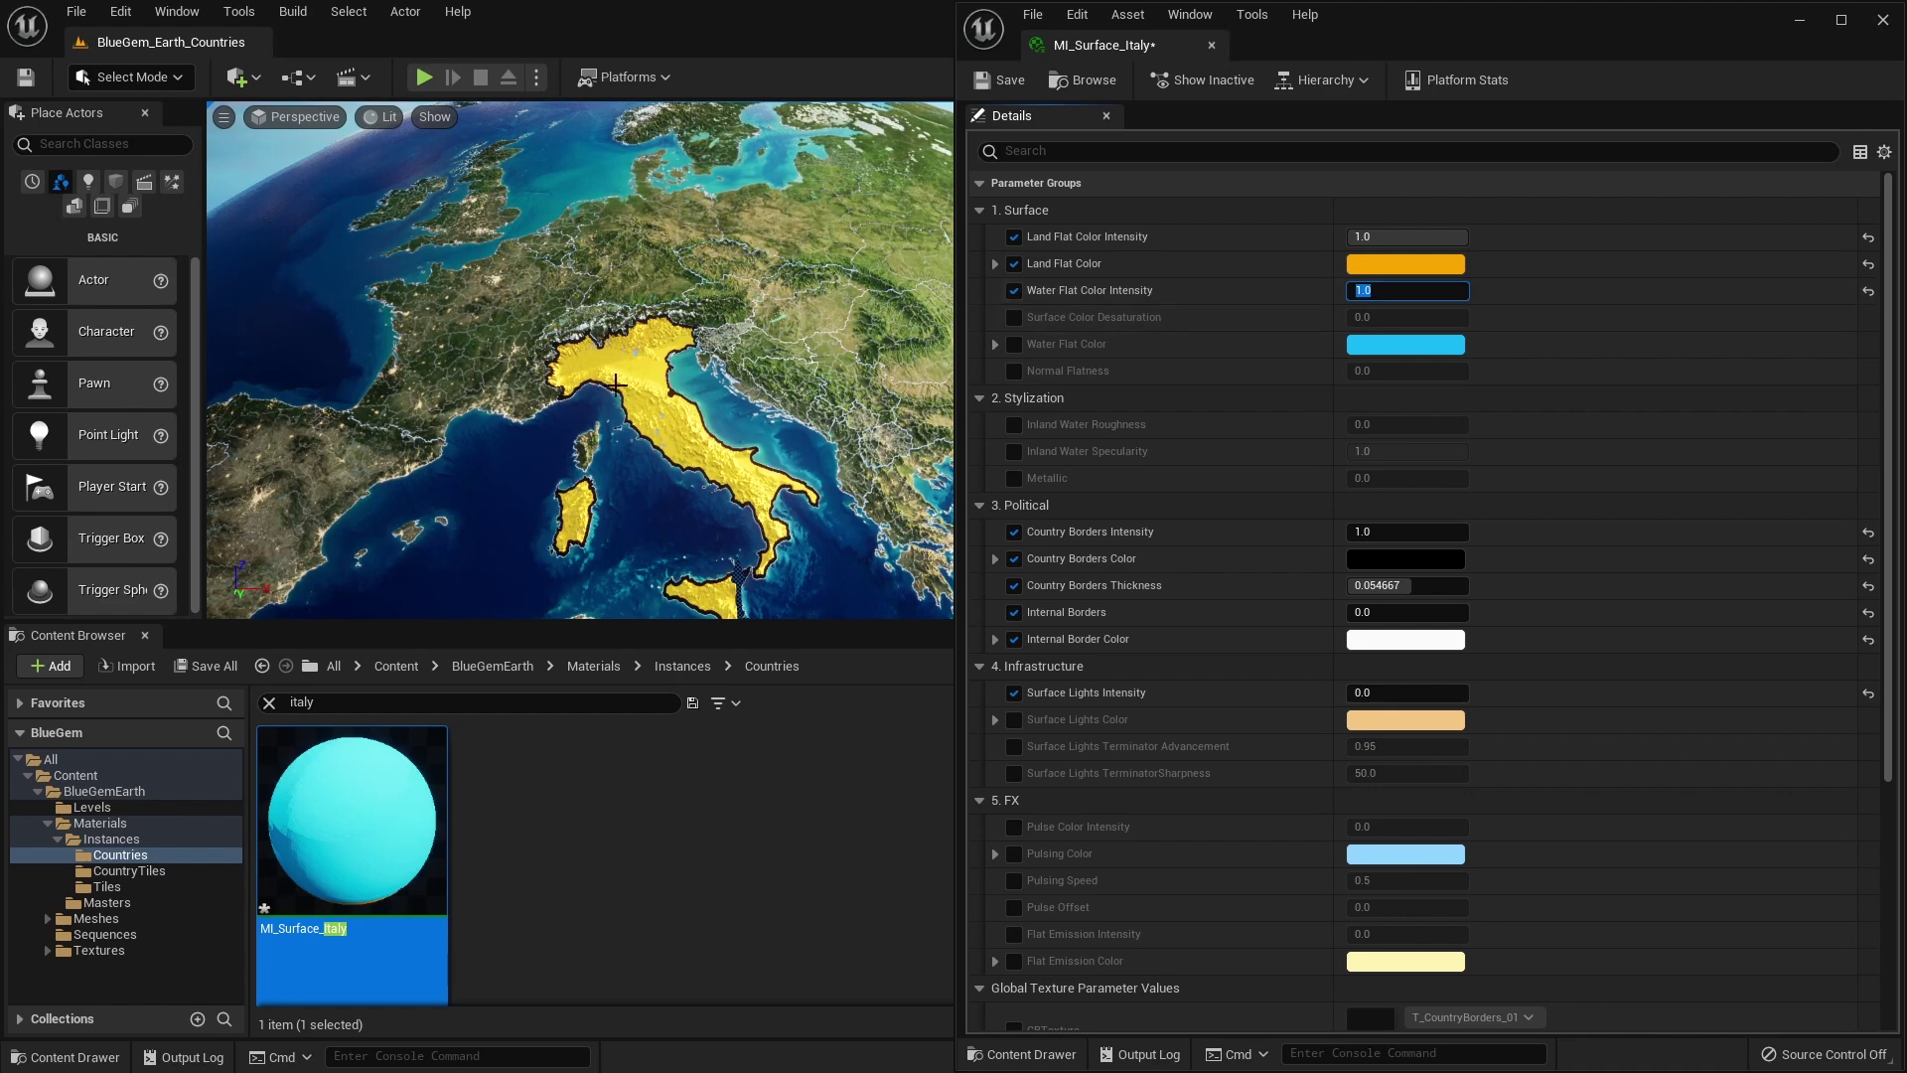
click(572, 323)
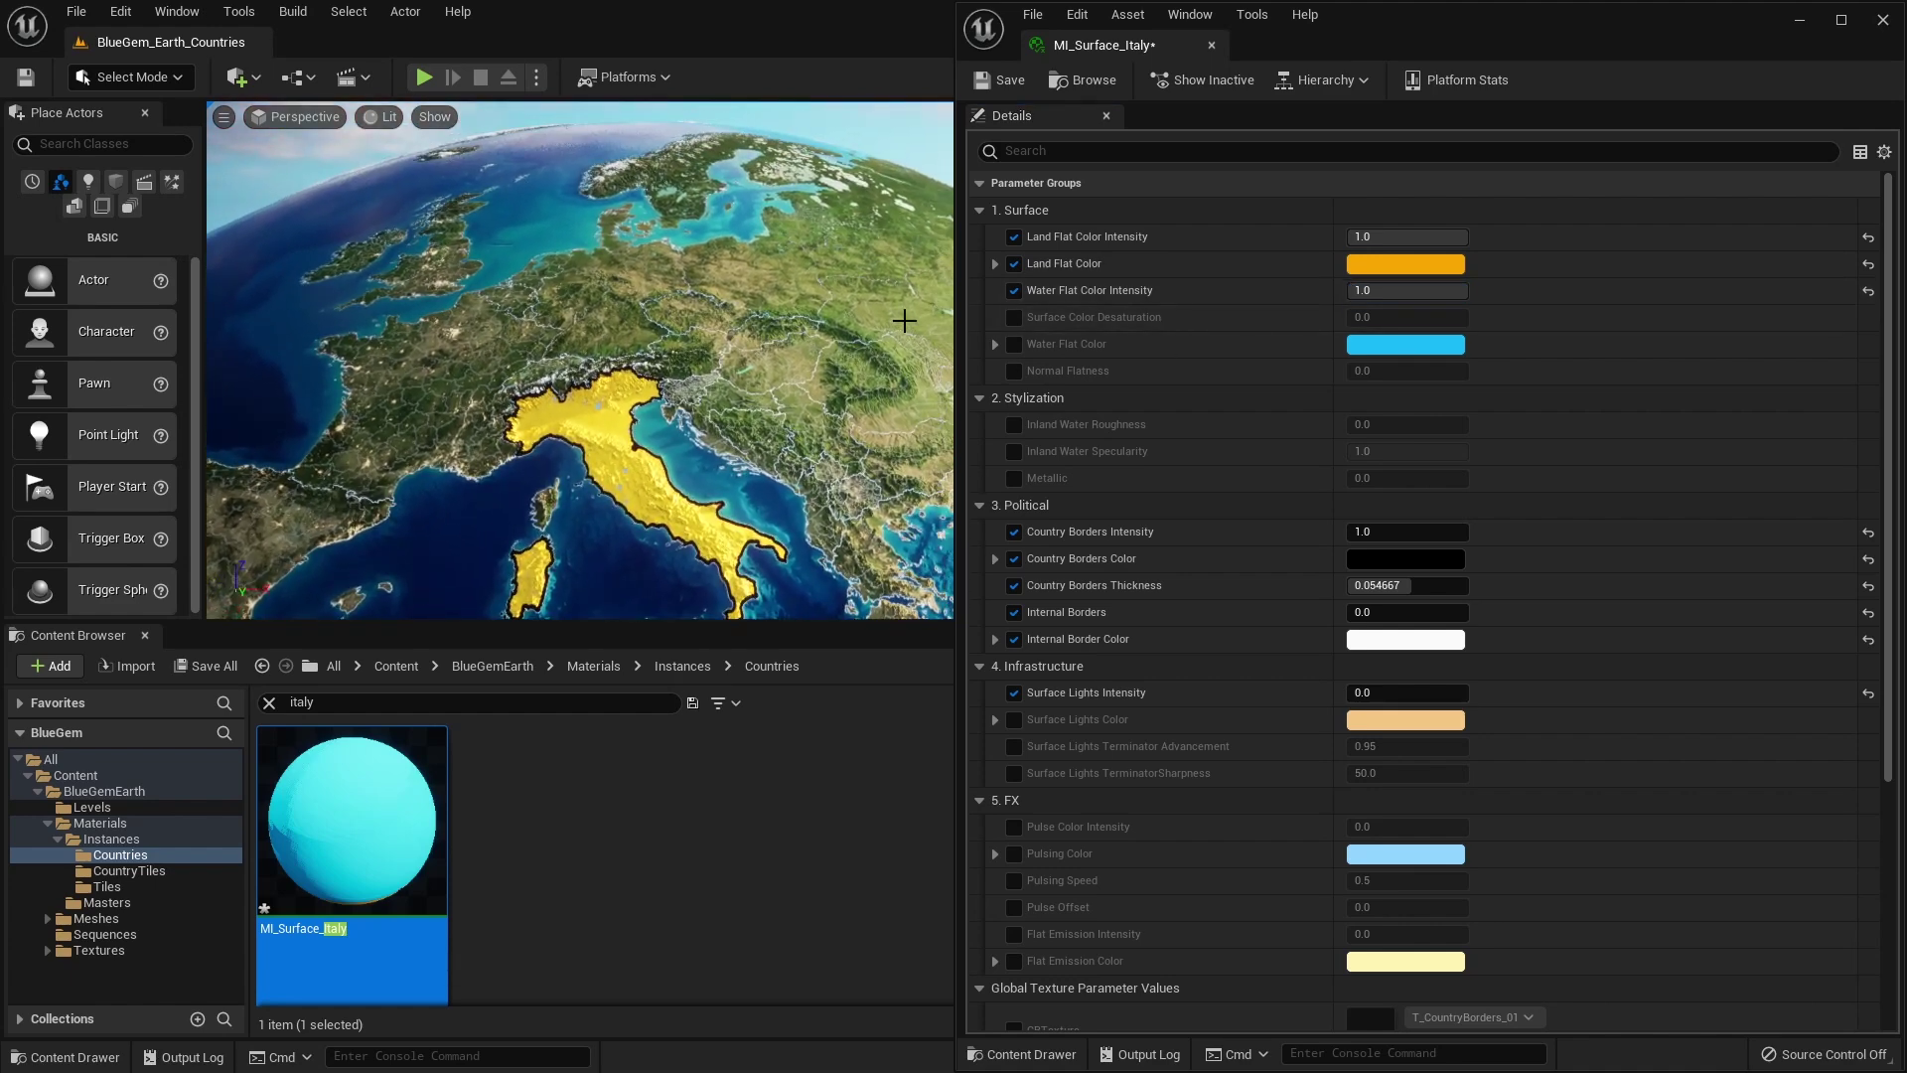
right_drag(616, 487, 616, 501)
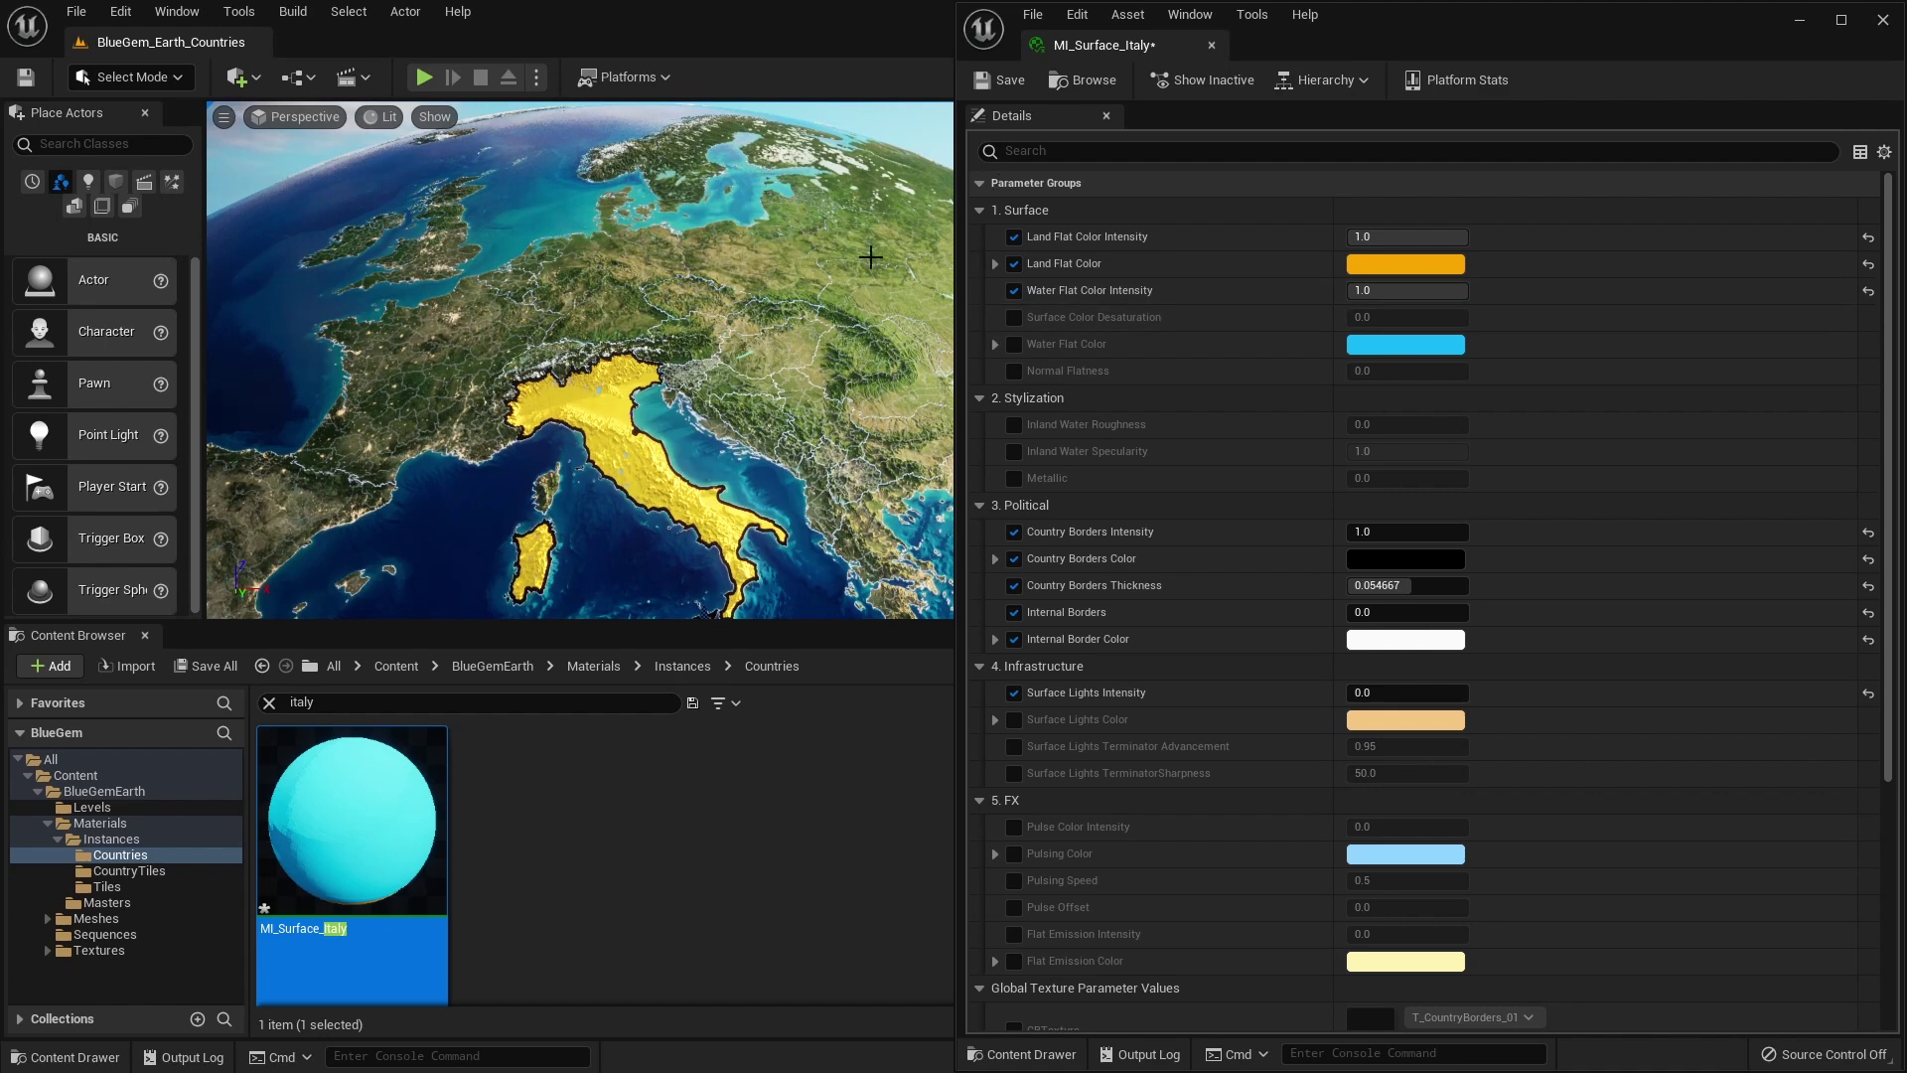
click(1014, 290)
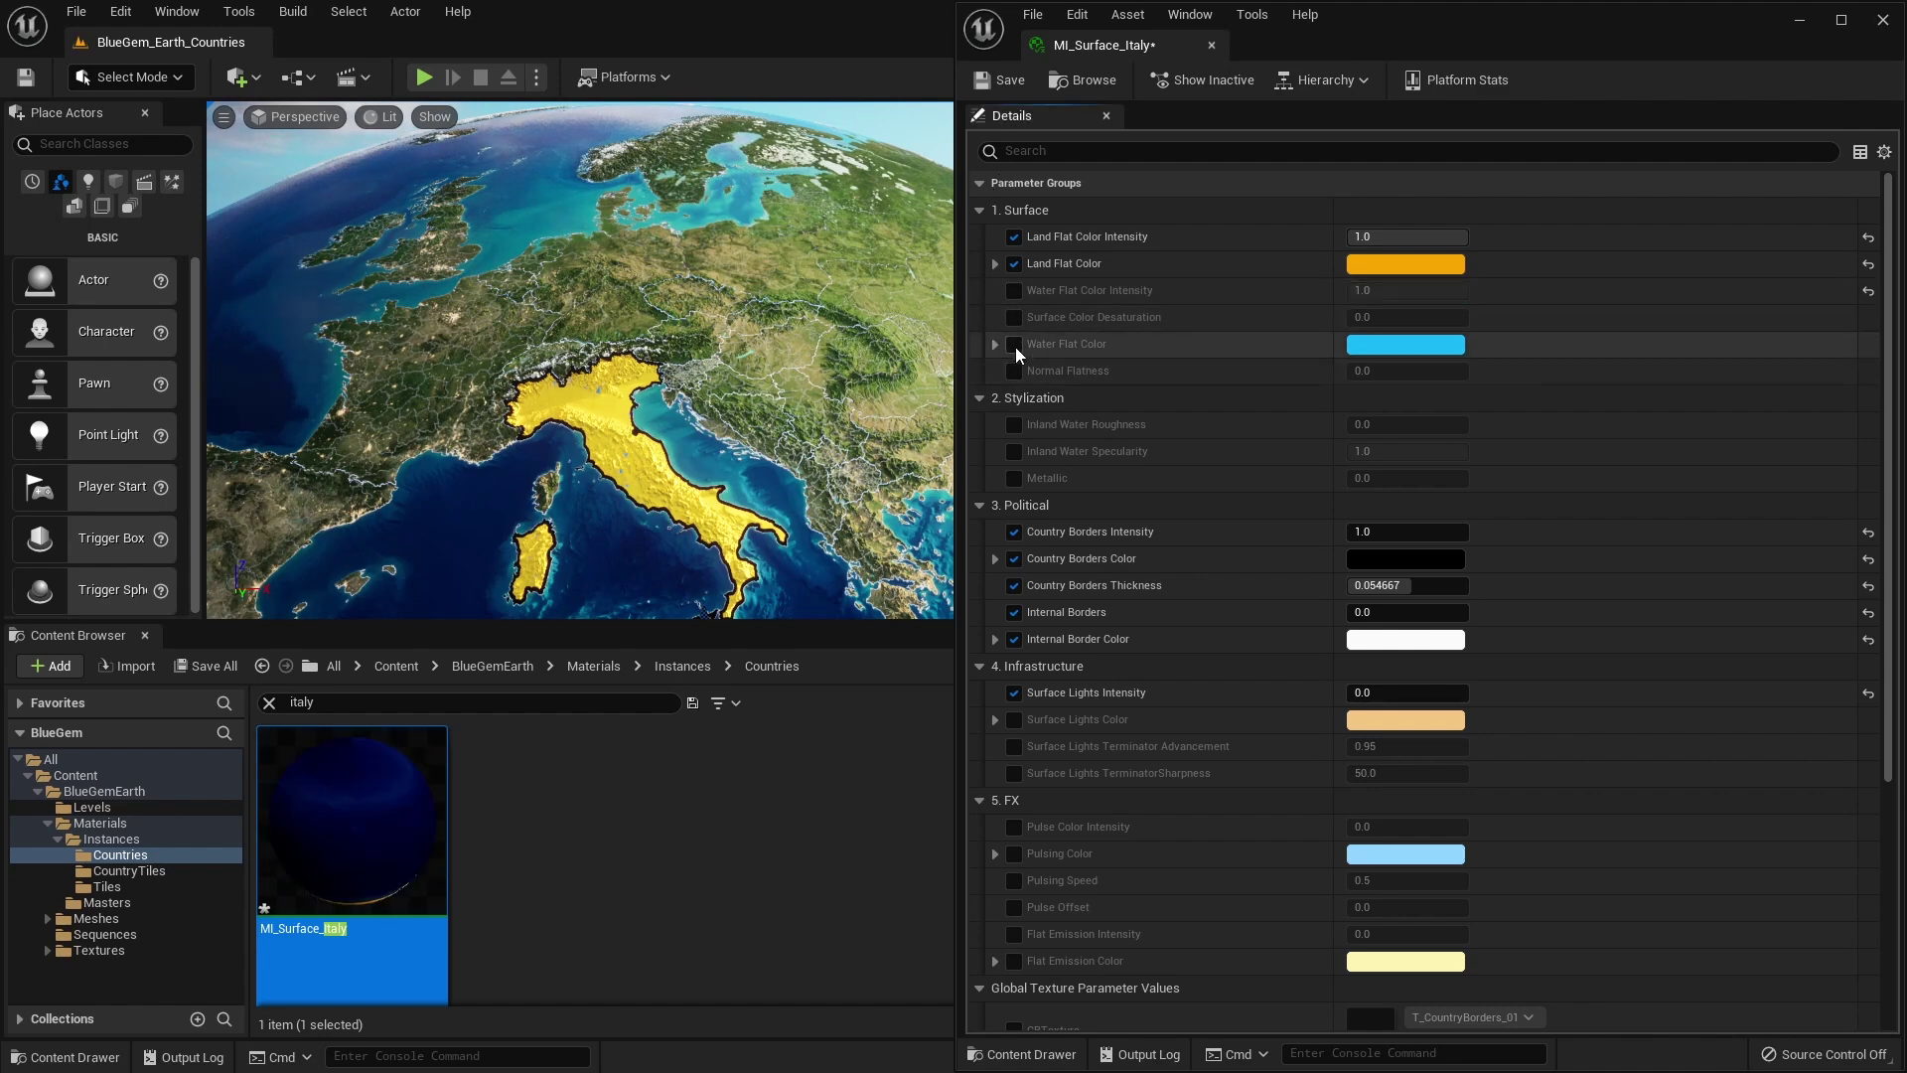
Set Italy's Land Flat Color Intensity to 0 and override Surface Color Desaturation, testing 0.816 and going back to 0.464
click(1015, 320)
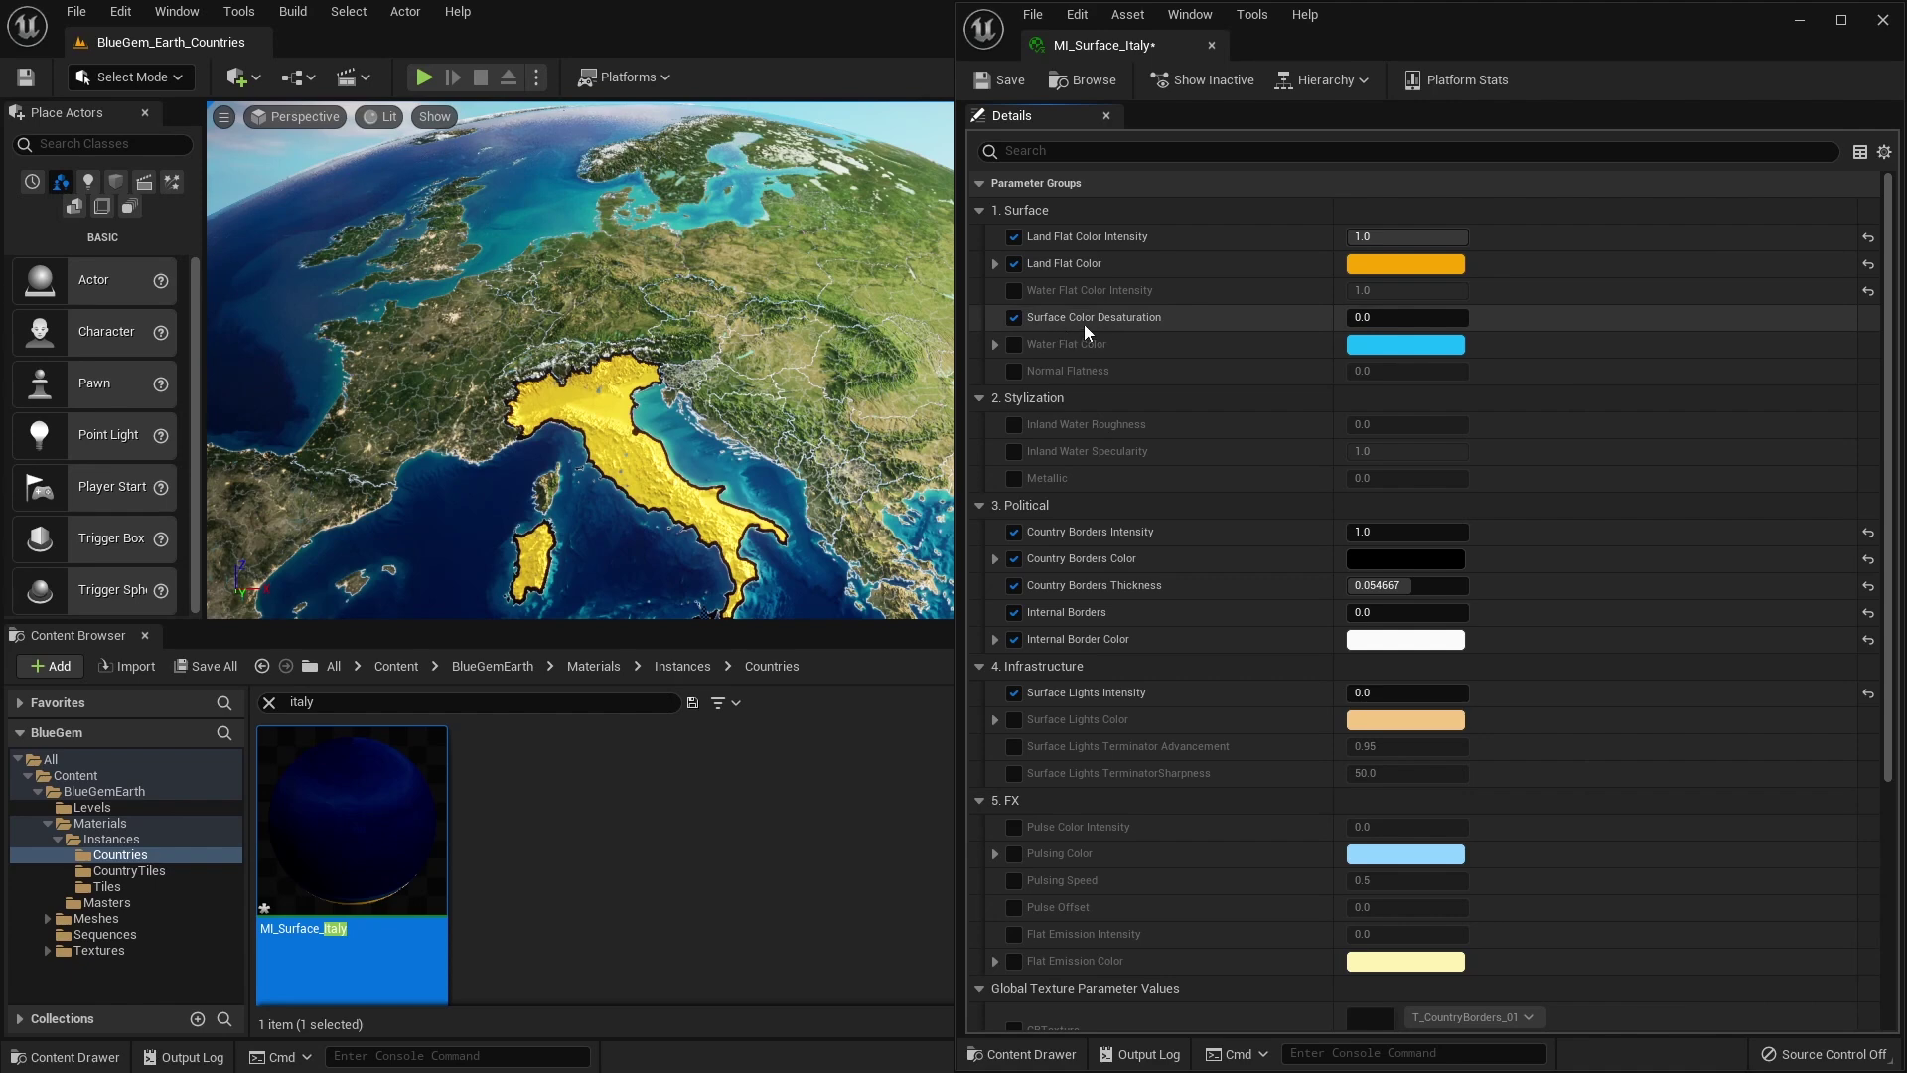
drag(1401, 317, 1374, 316)
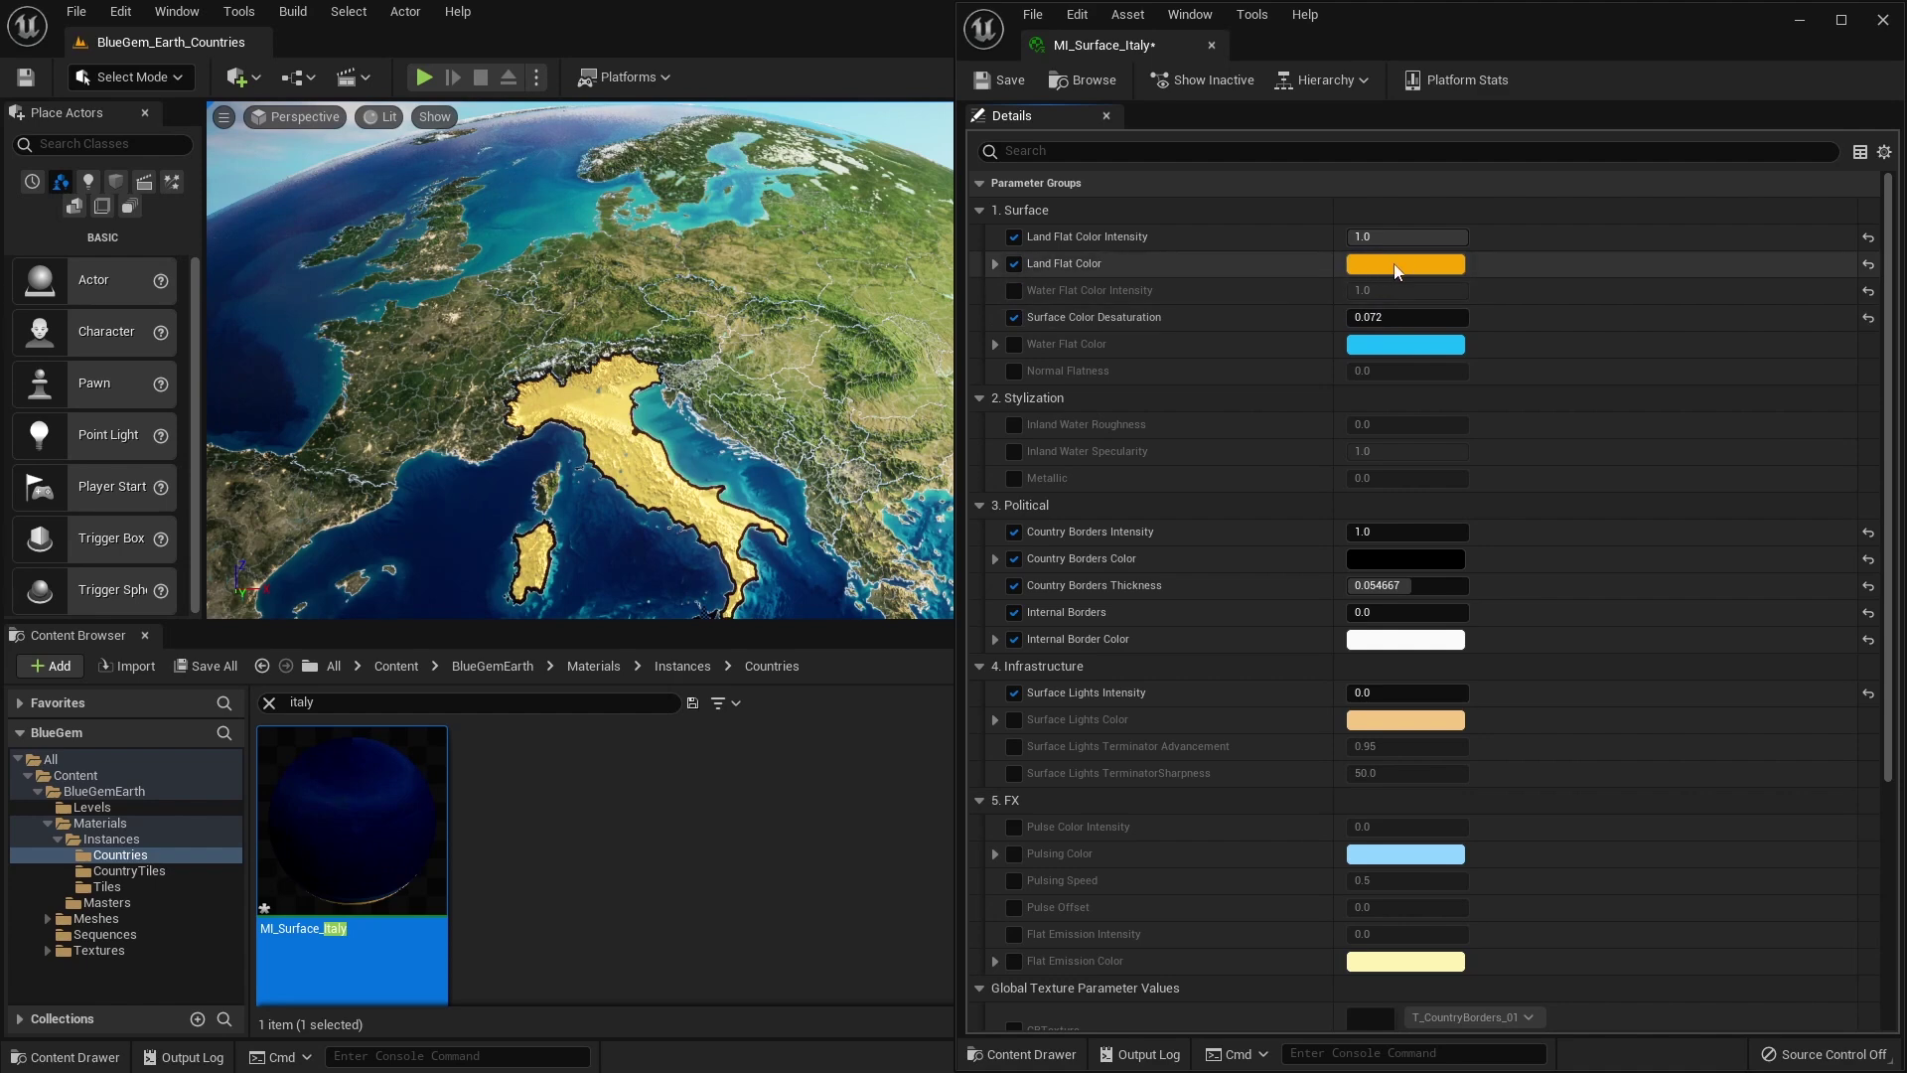
drag(1400, 236, 1362, 237)
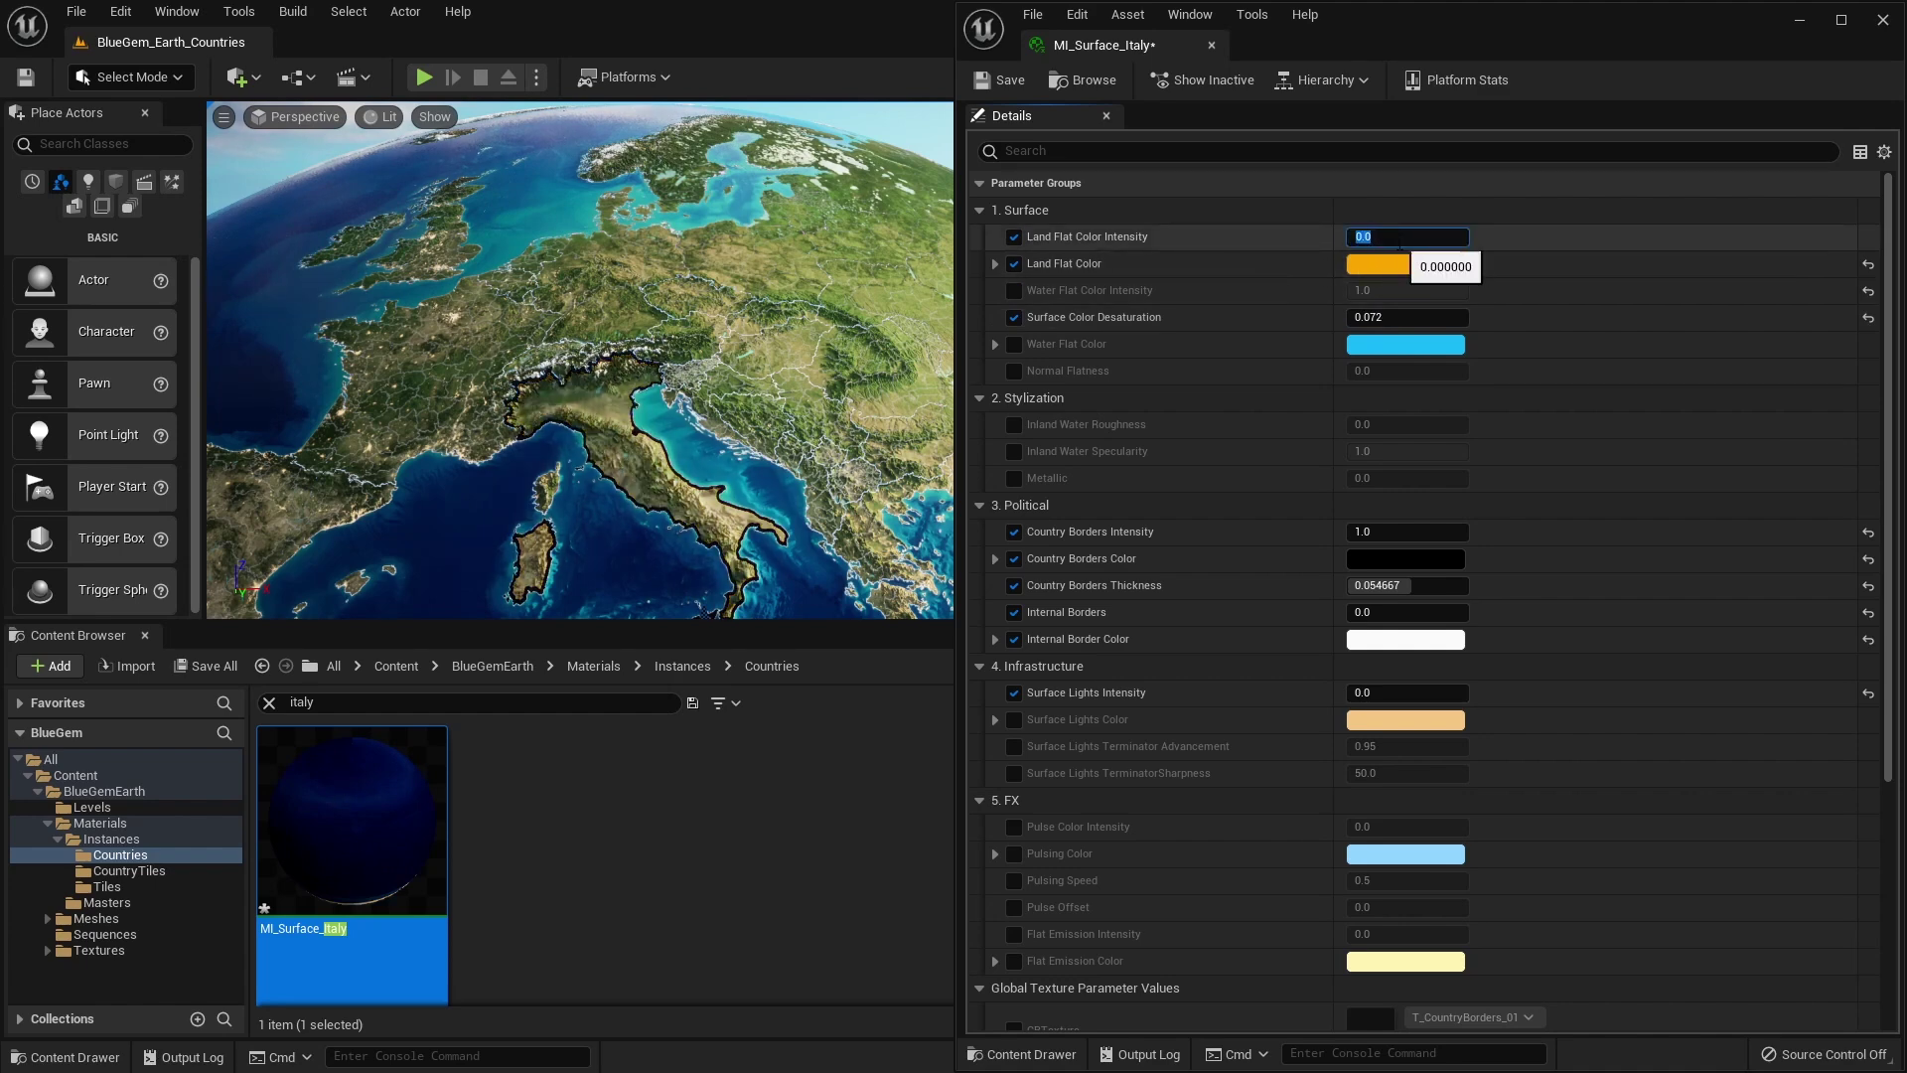
mouse_move(1378, 317)
mouse_down()
mouse_move(1450, 317)
mouse_move(1378, 317)
mouse_up()
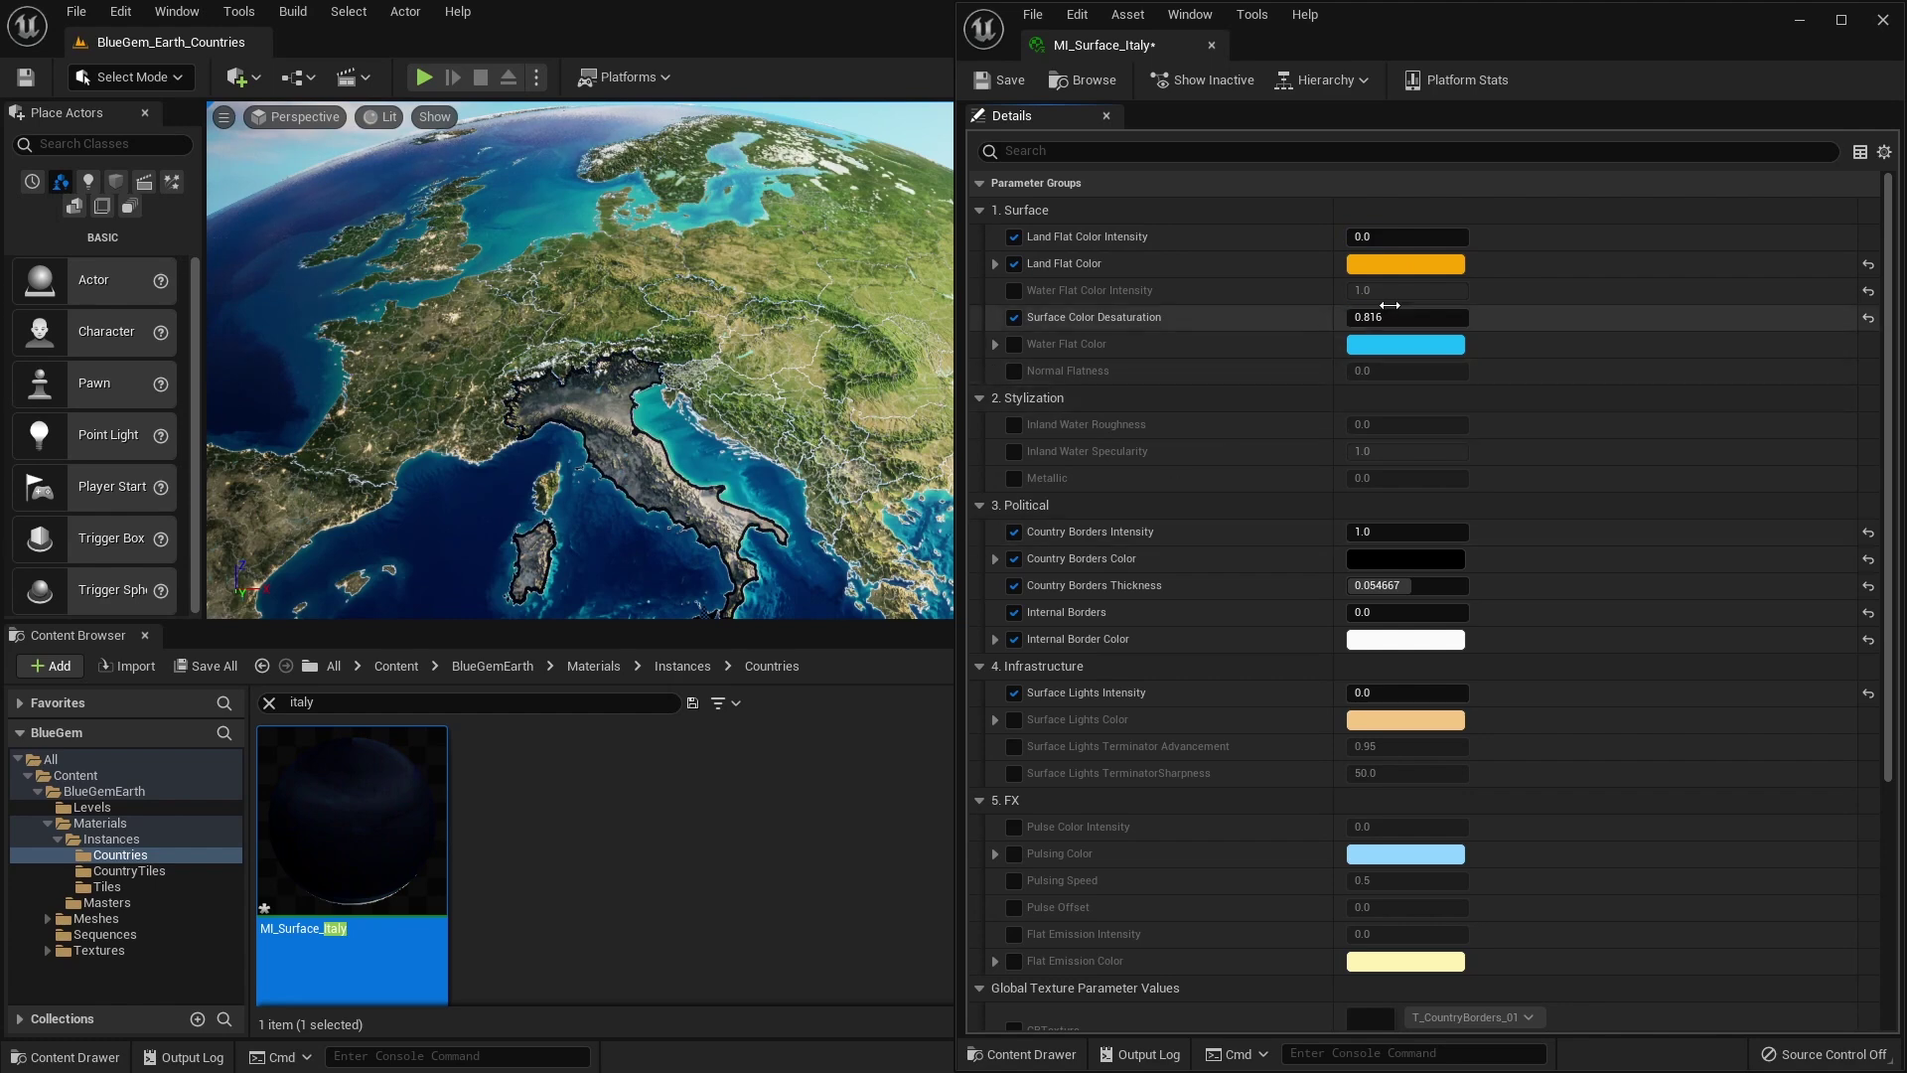
key(ctrl+z)
key(ctrl+z)
Open the master material instance assigned to the Geo_Land actor for editing
drag(1374, 44, 533, 830)
drag(1678, 831, 1237, 749)
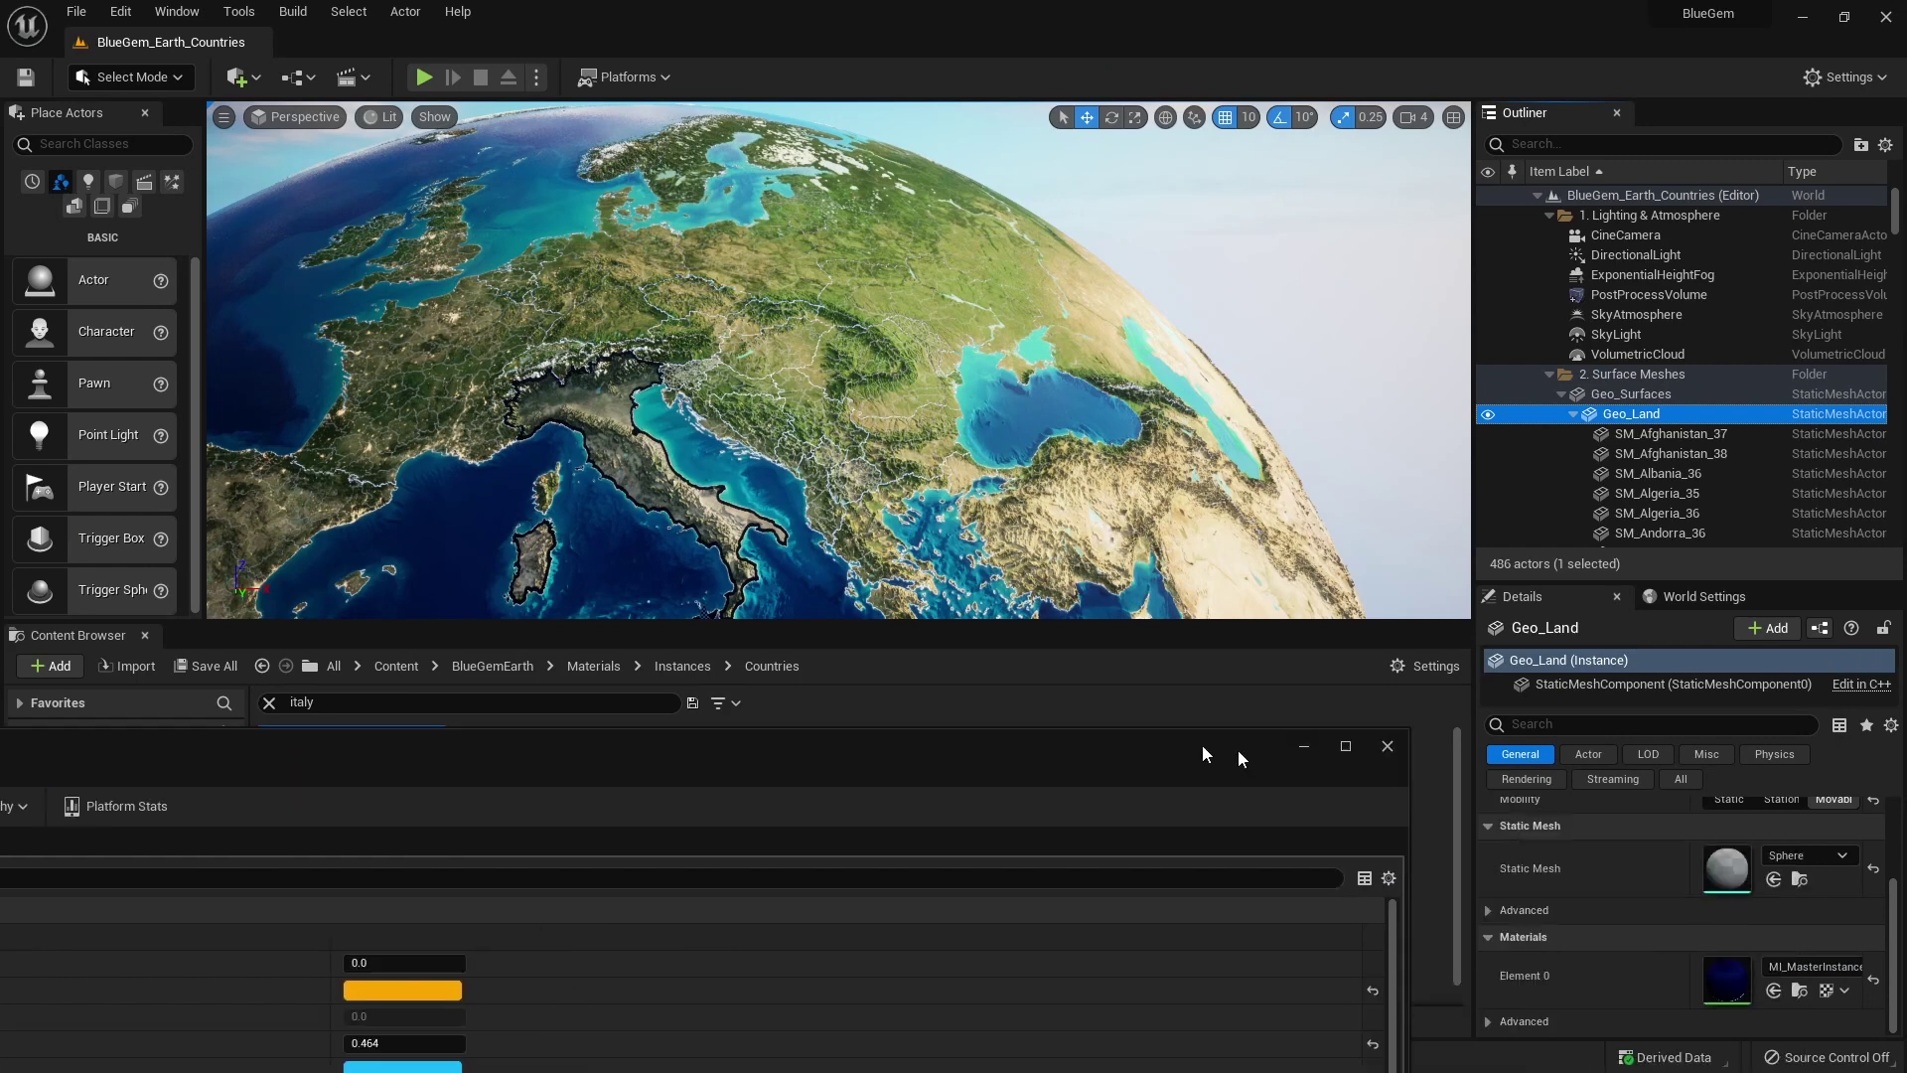
double_click(1721, 981)
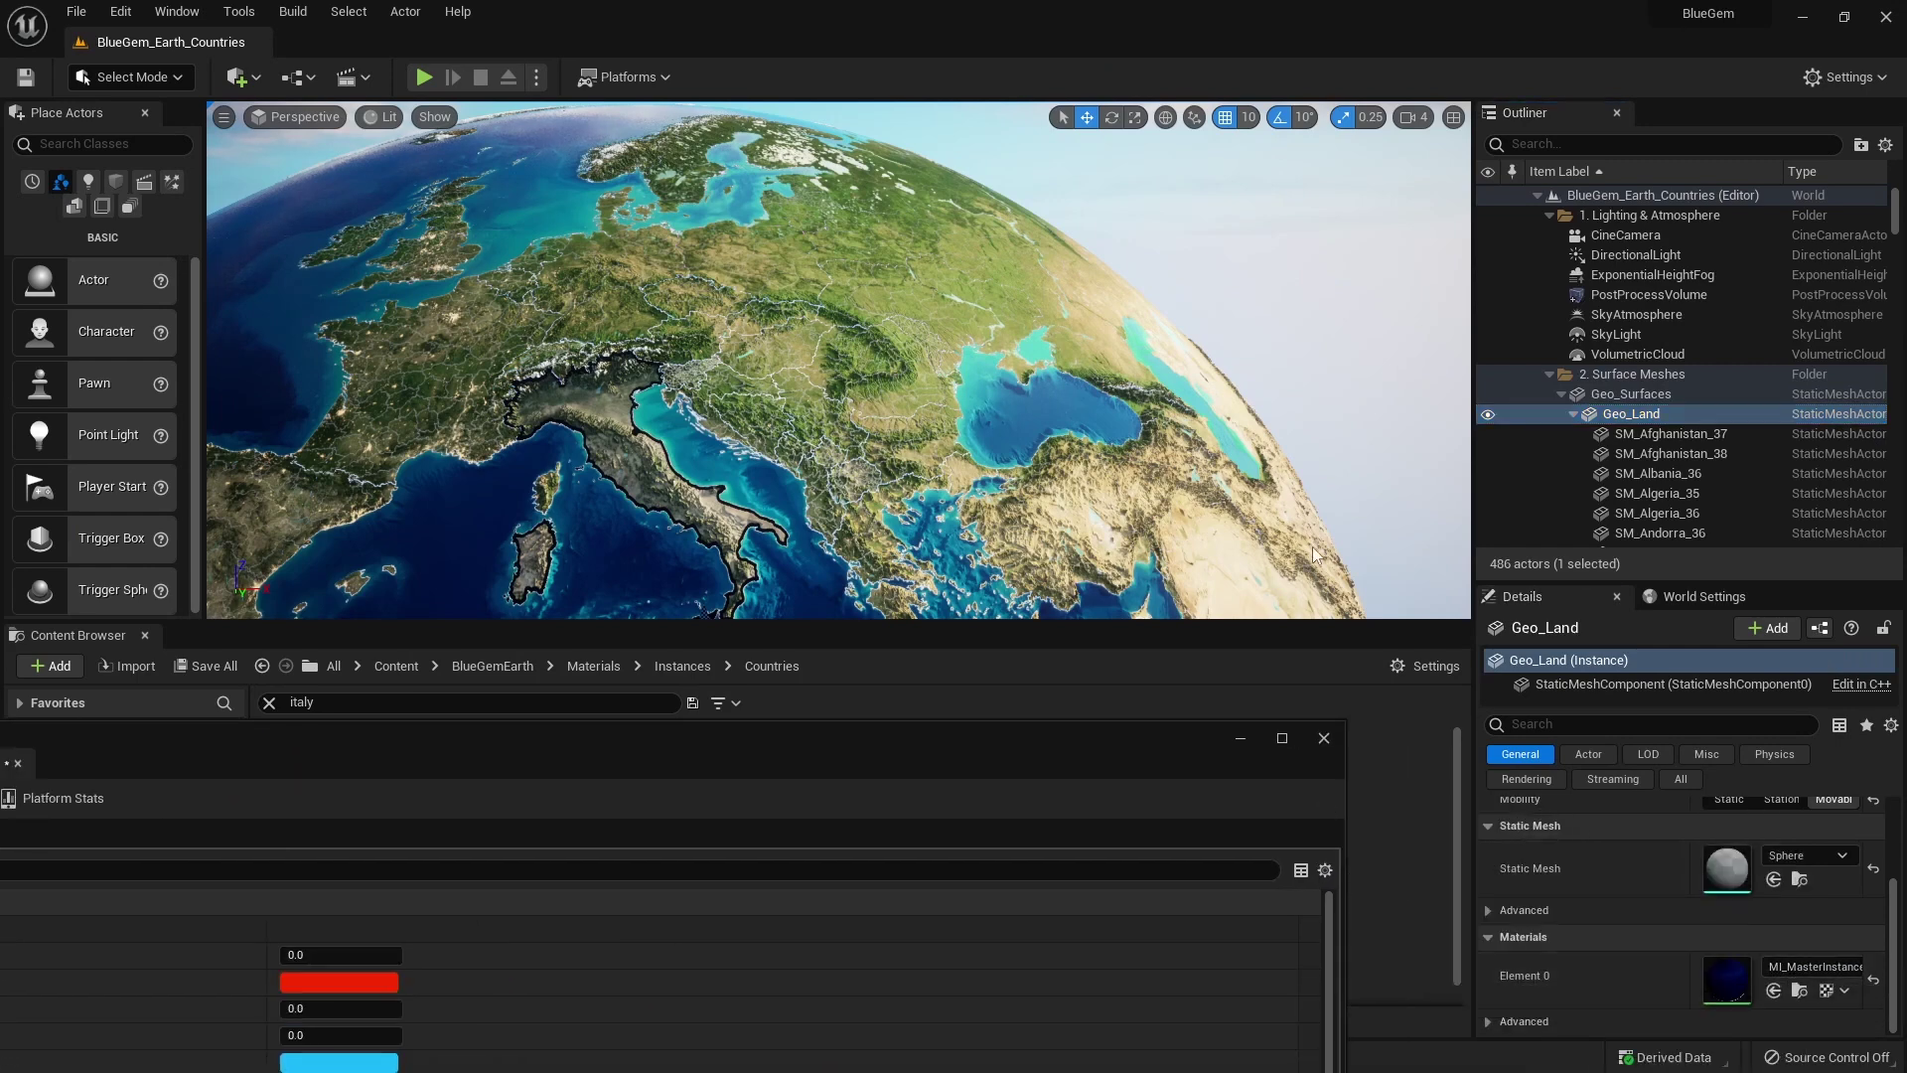
drag(947, 763, 1193, 183)
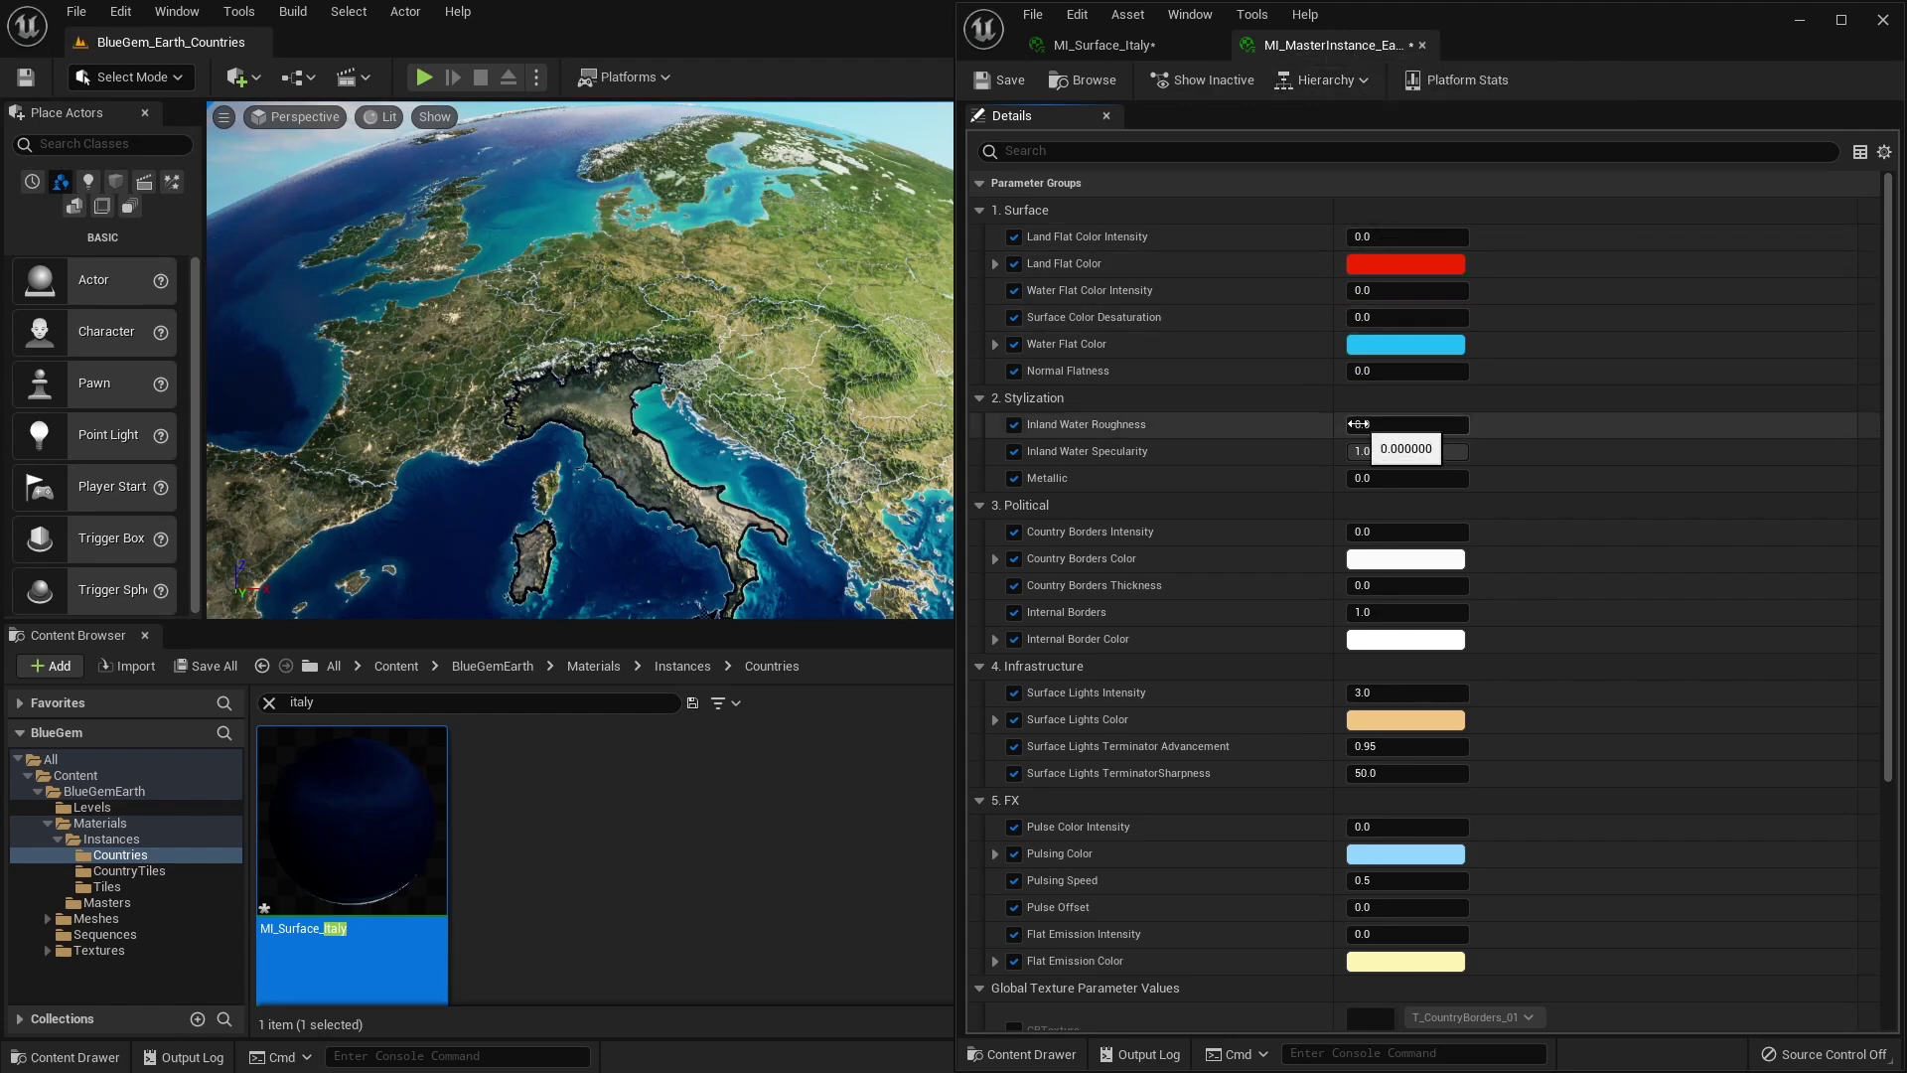
Set the master instance's Surface Color Desaturation to 1
click(1410, 315)
text(1)
key(Return)
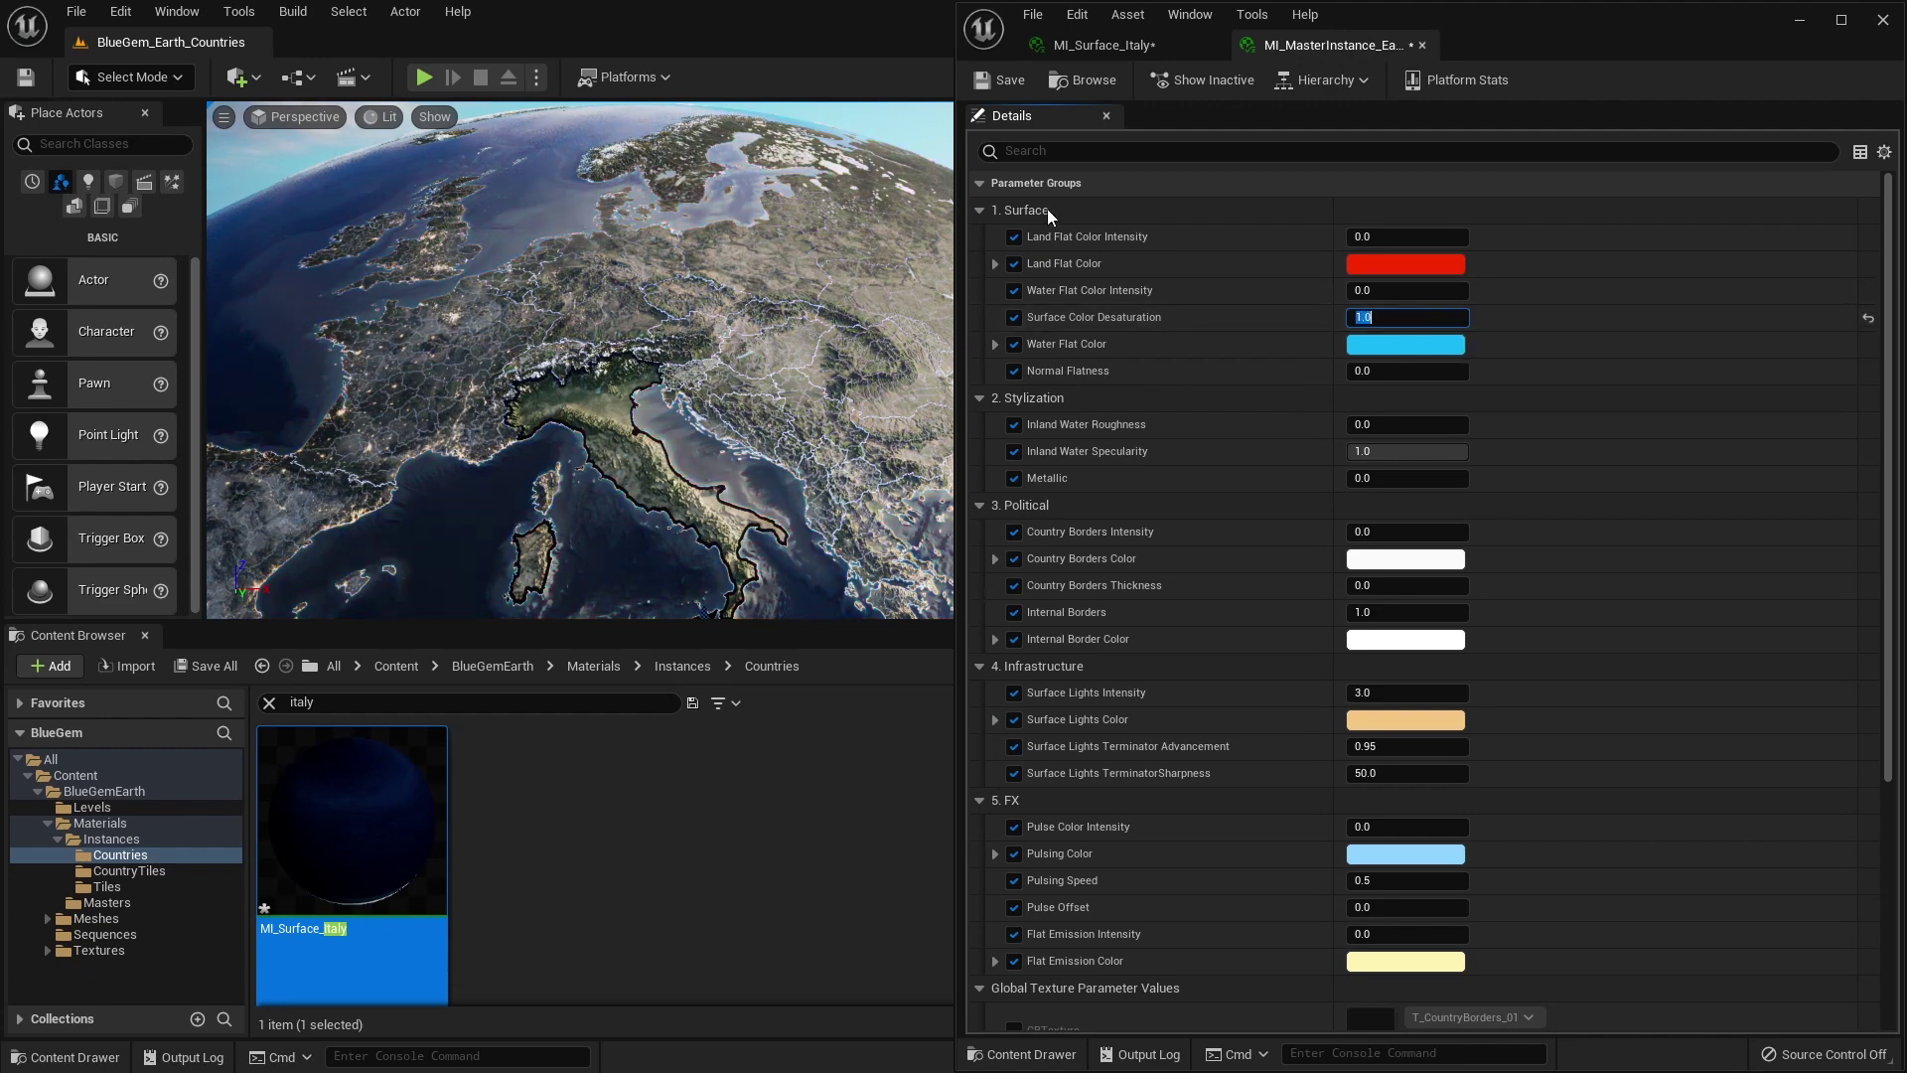
Set Surface Color Desaturation to 0 in MI_Surface_Italy and enable its Water Flat Color override
click(1102, 45)
click(1408, 316)
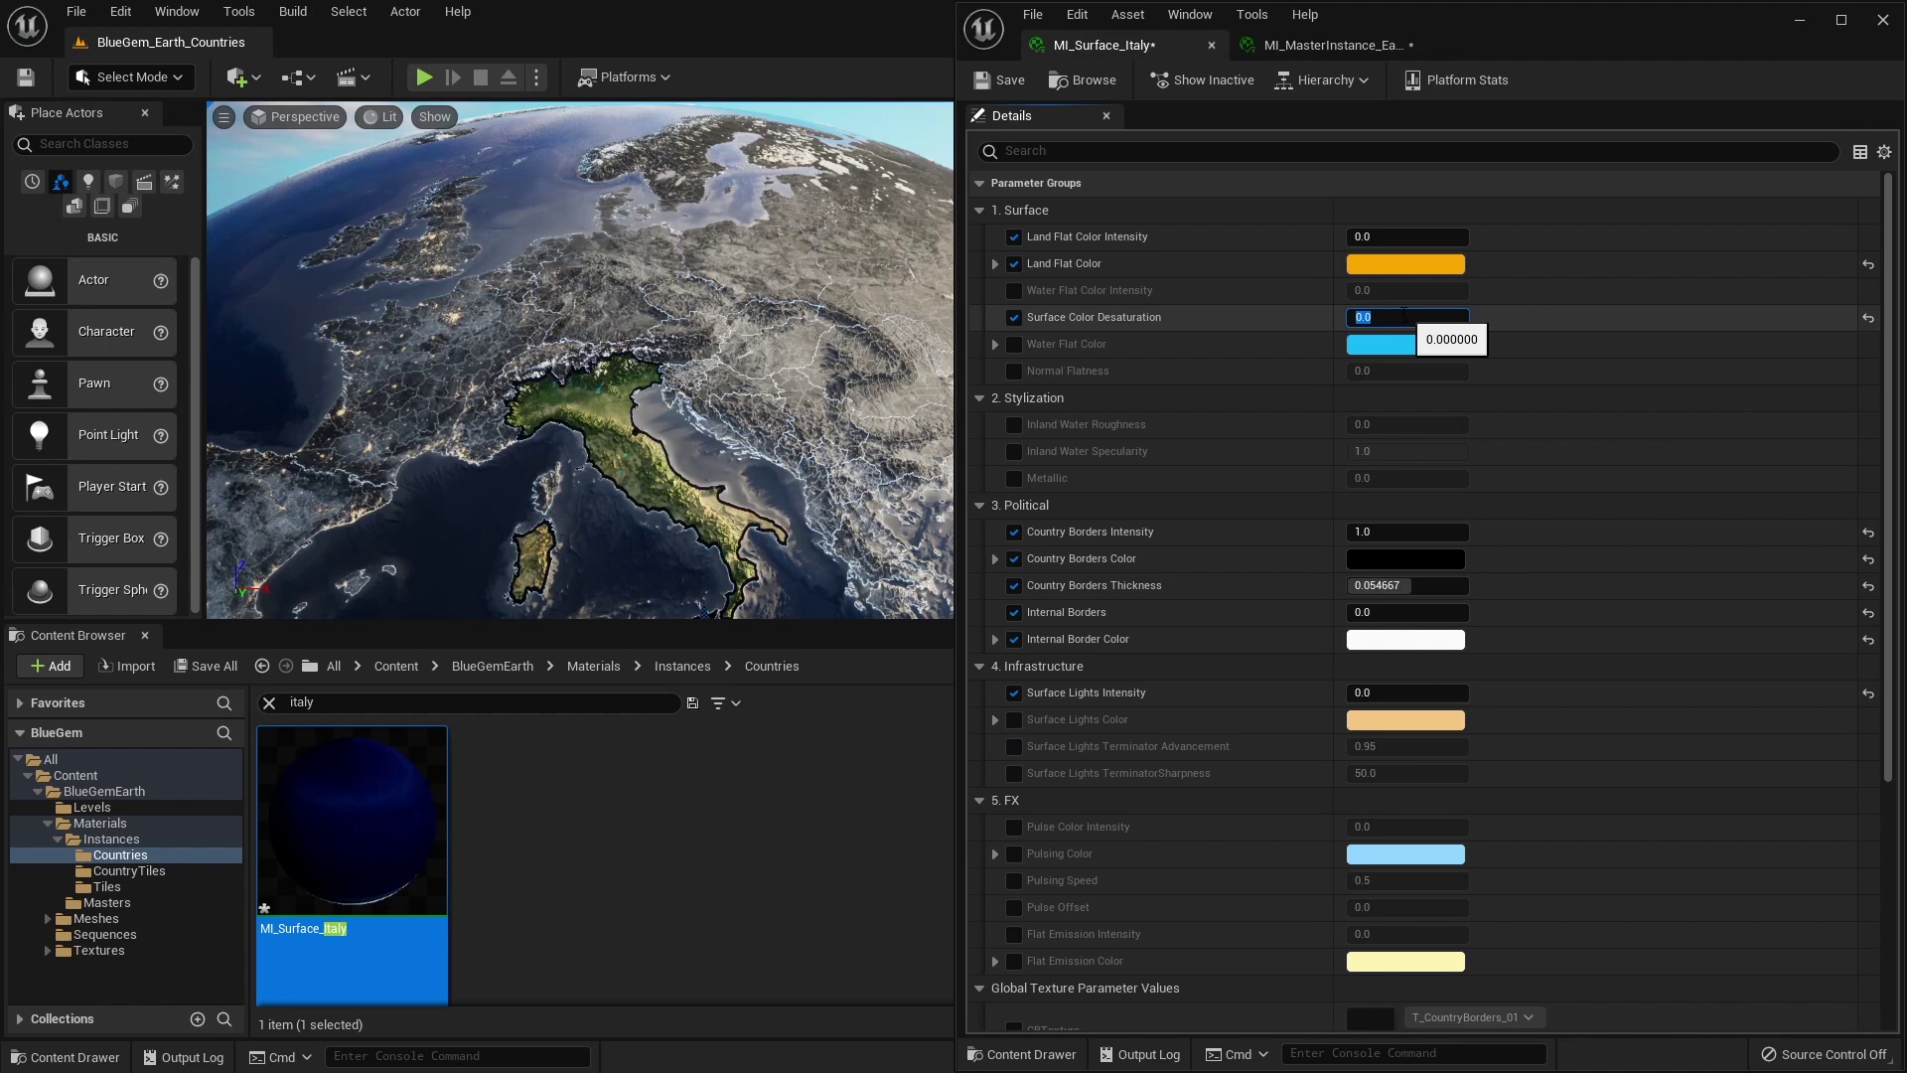
click(1014, 343)
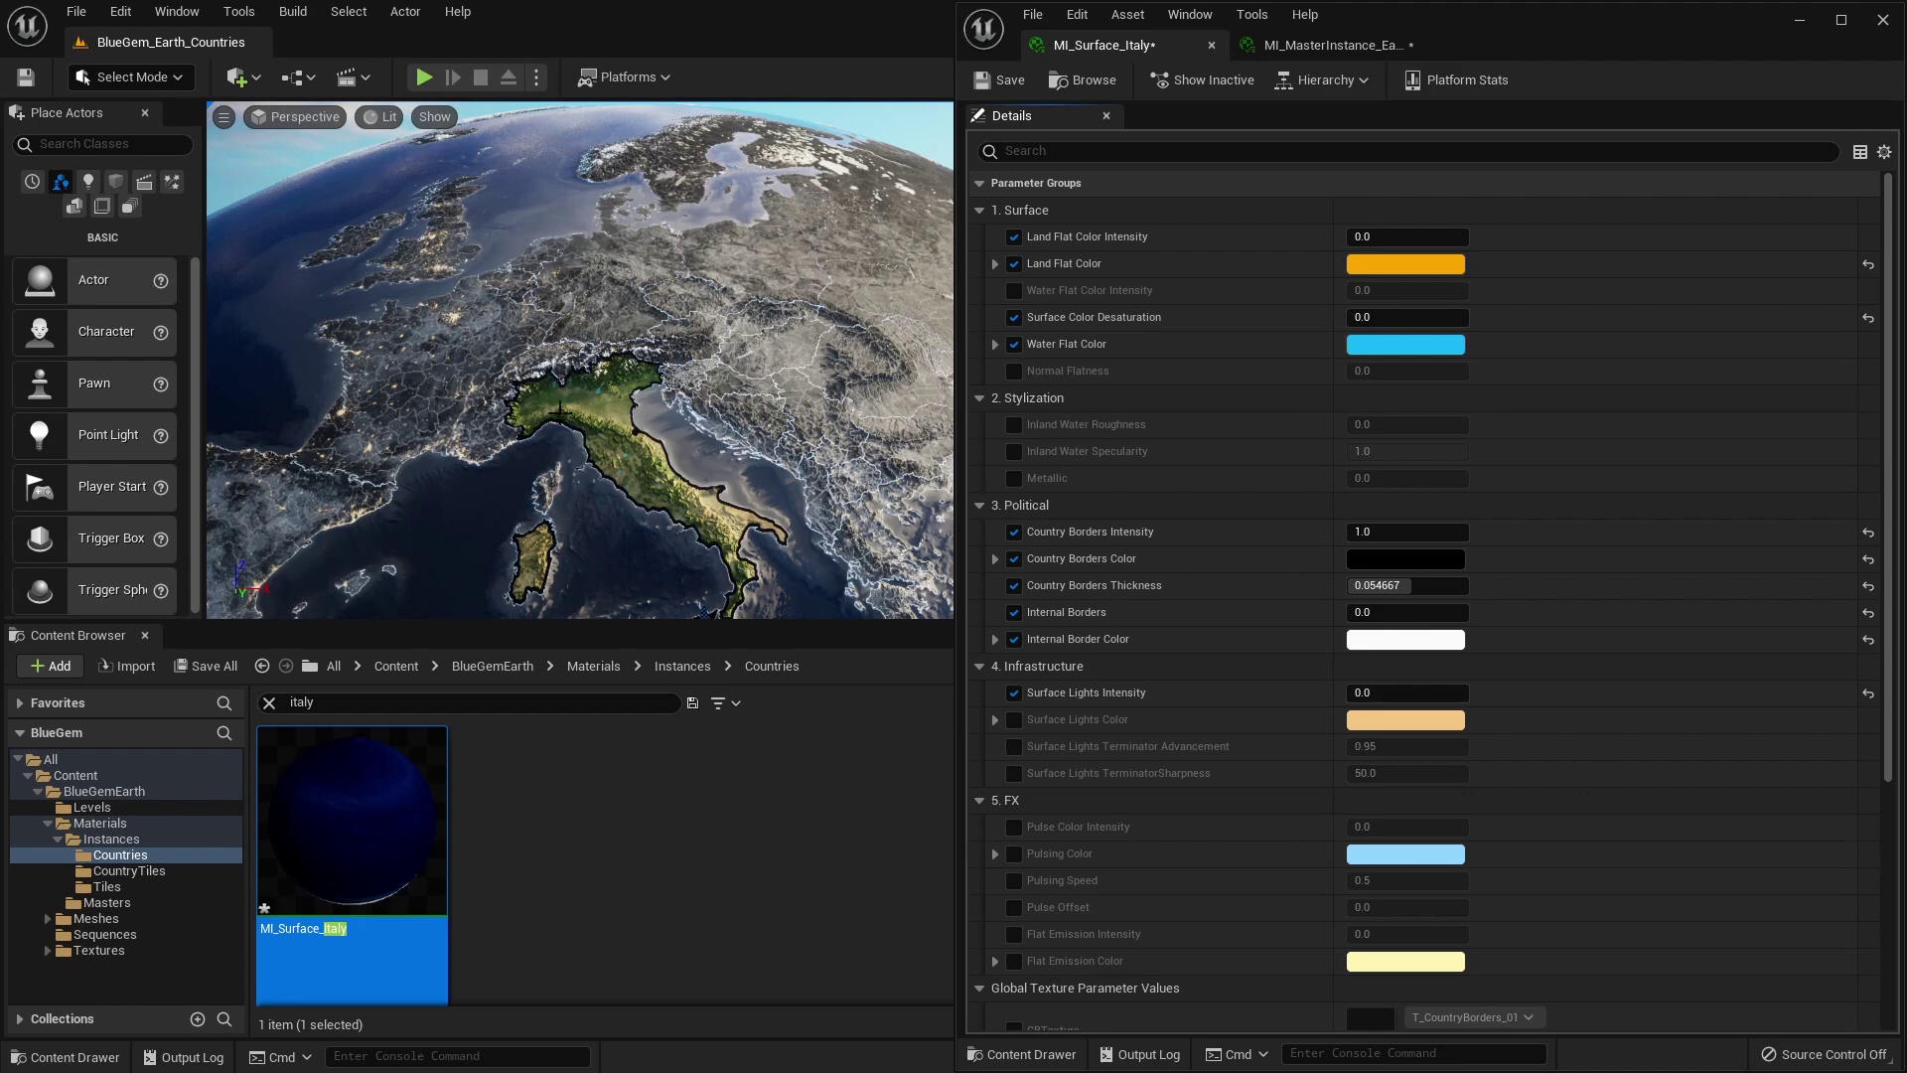
Enable Italy's Normal Flatness override, test the values -1, 0 and 50, and set it to 1
click(1014, 371)
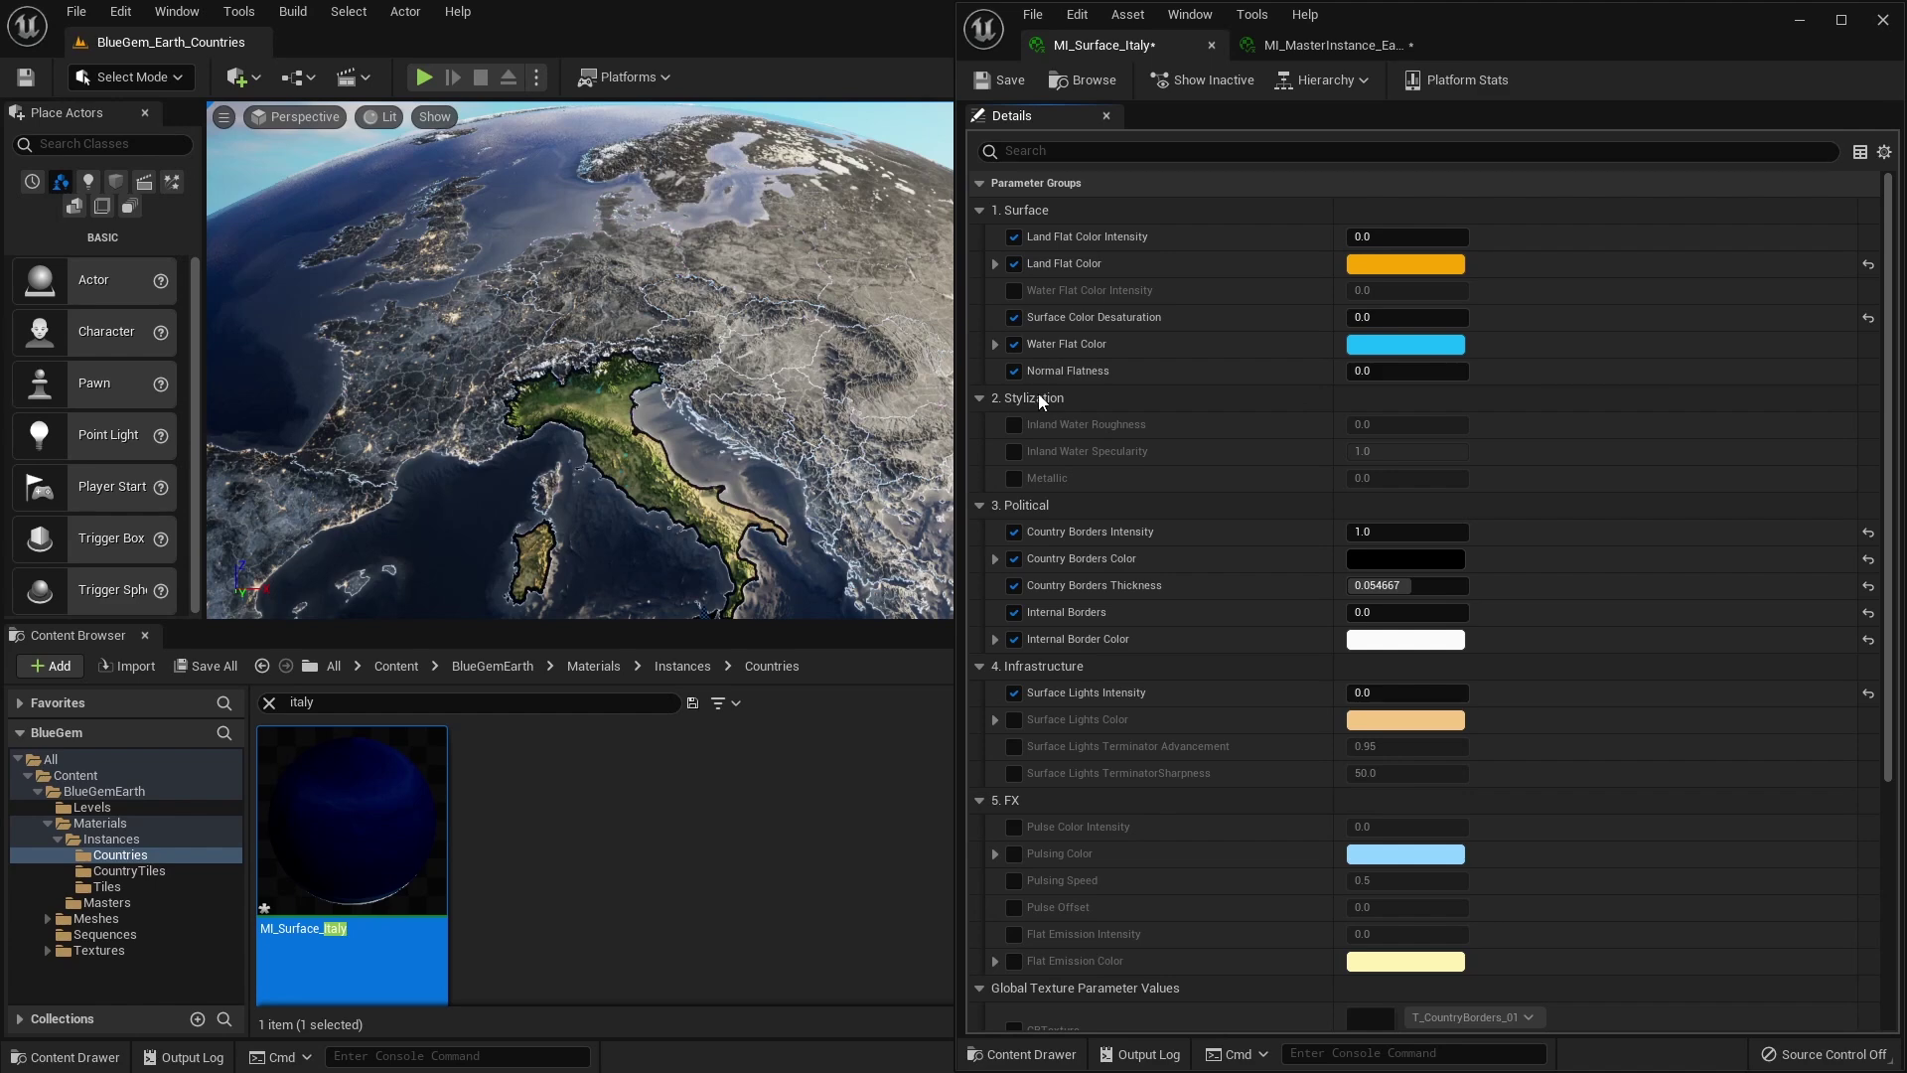
click(1442, 372)
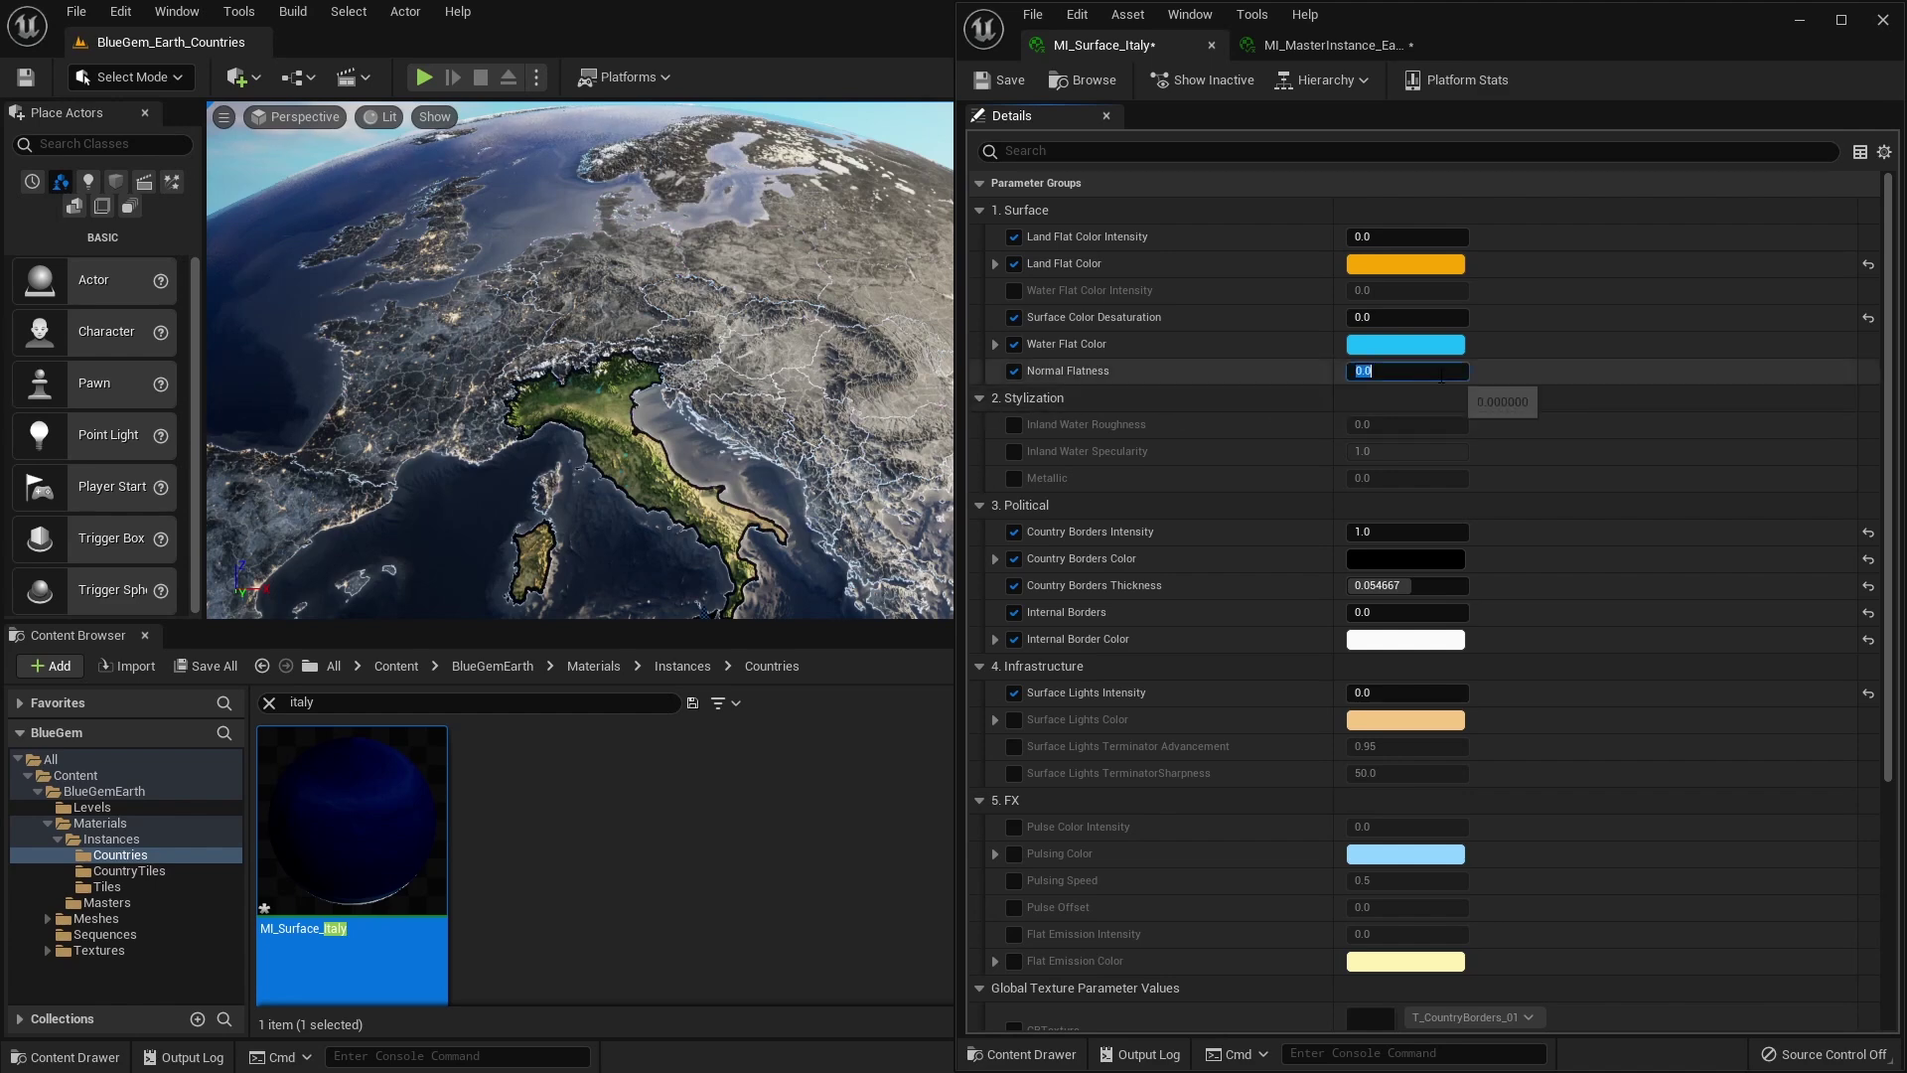
text(1)
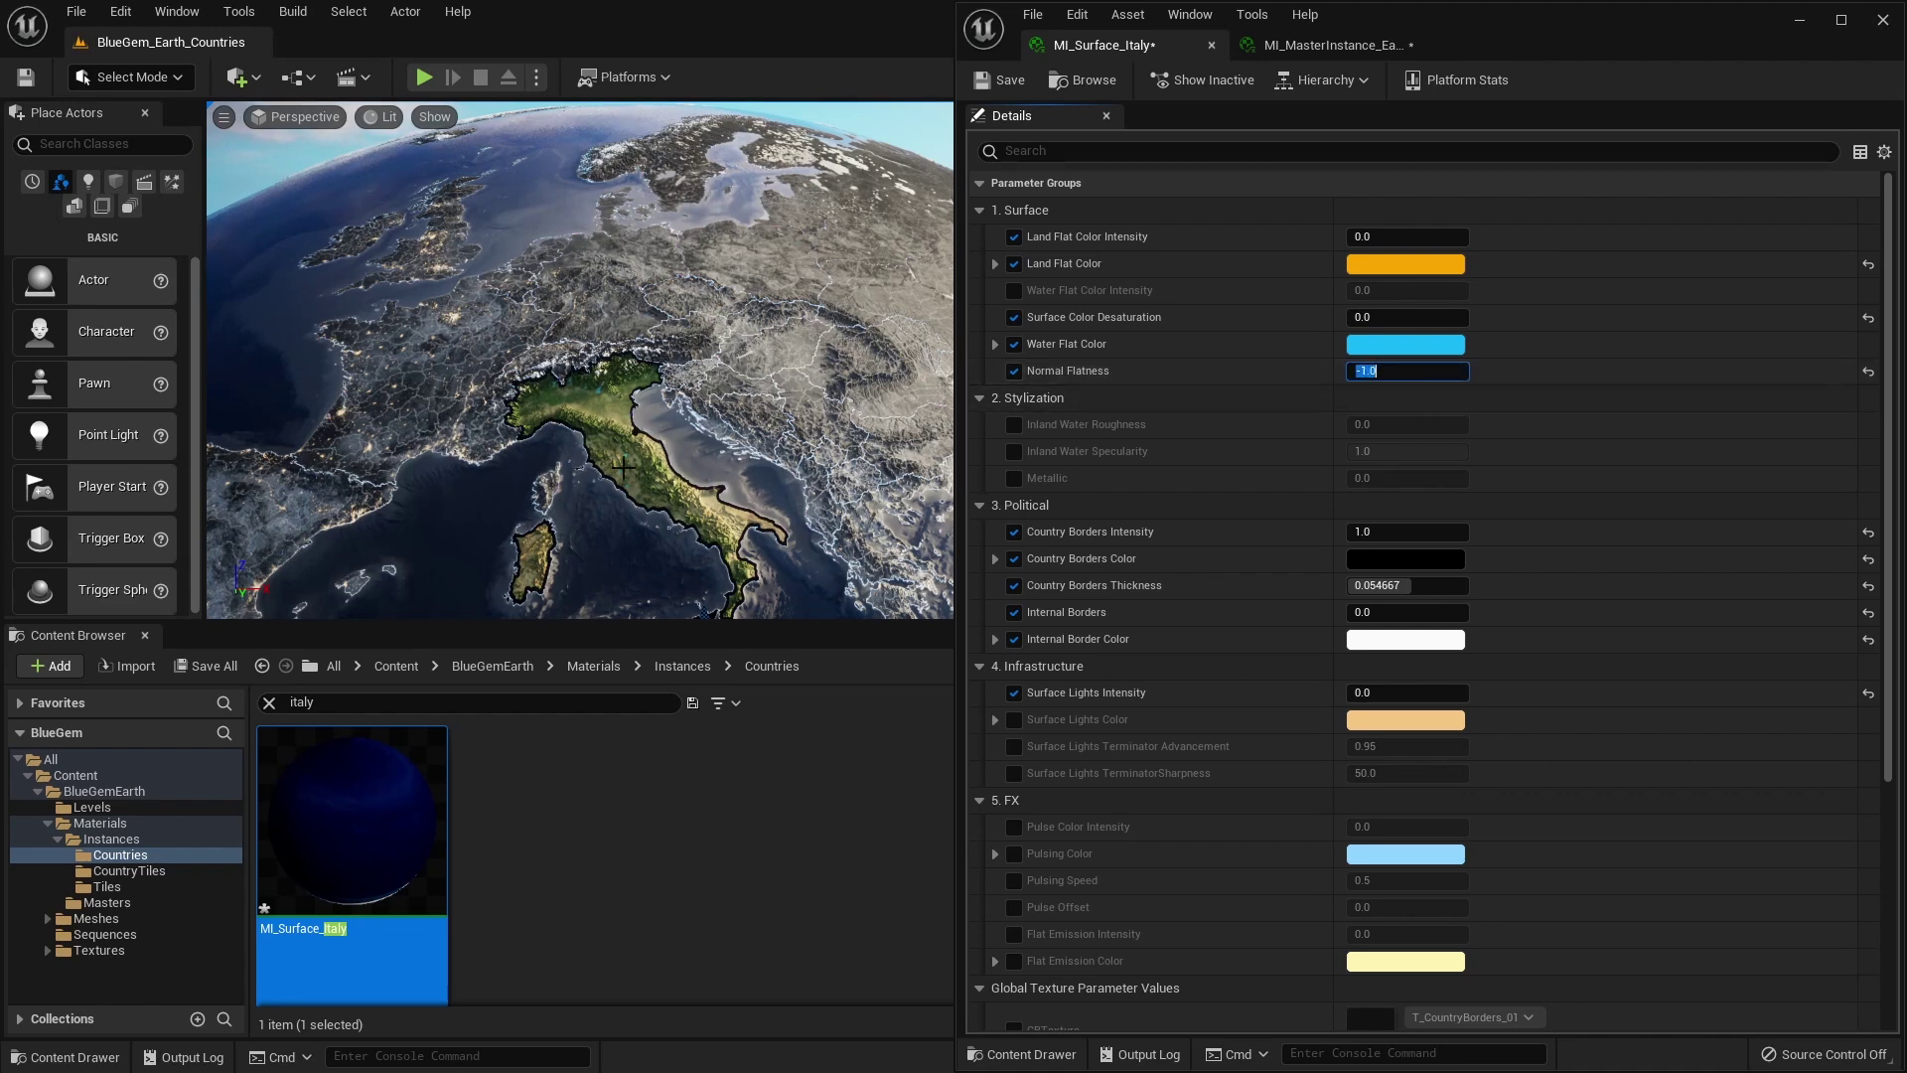
text(0)
key(Return)
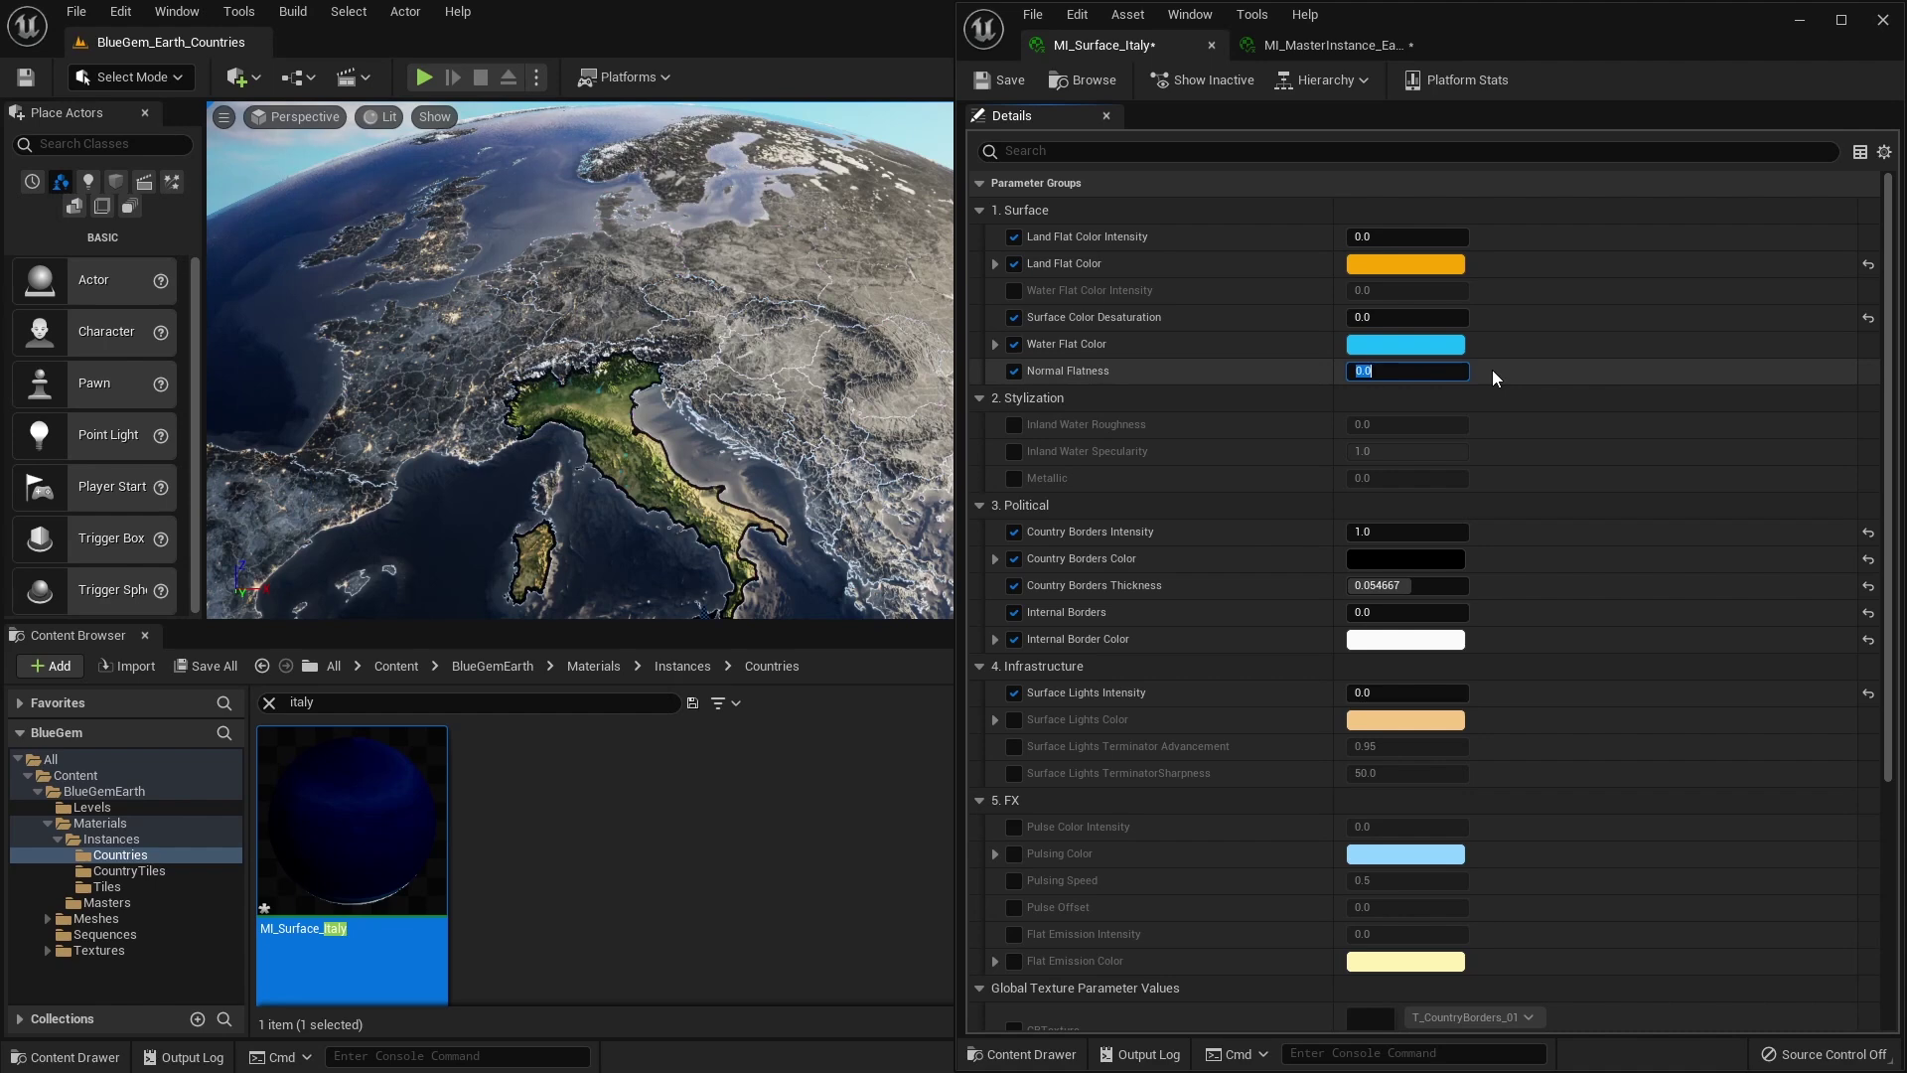
text(50)
key(Return)
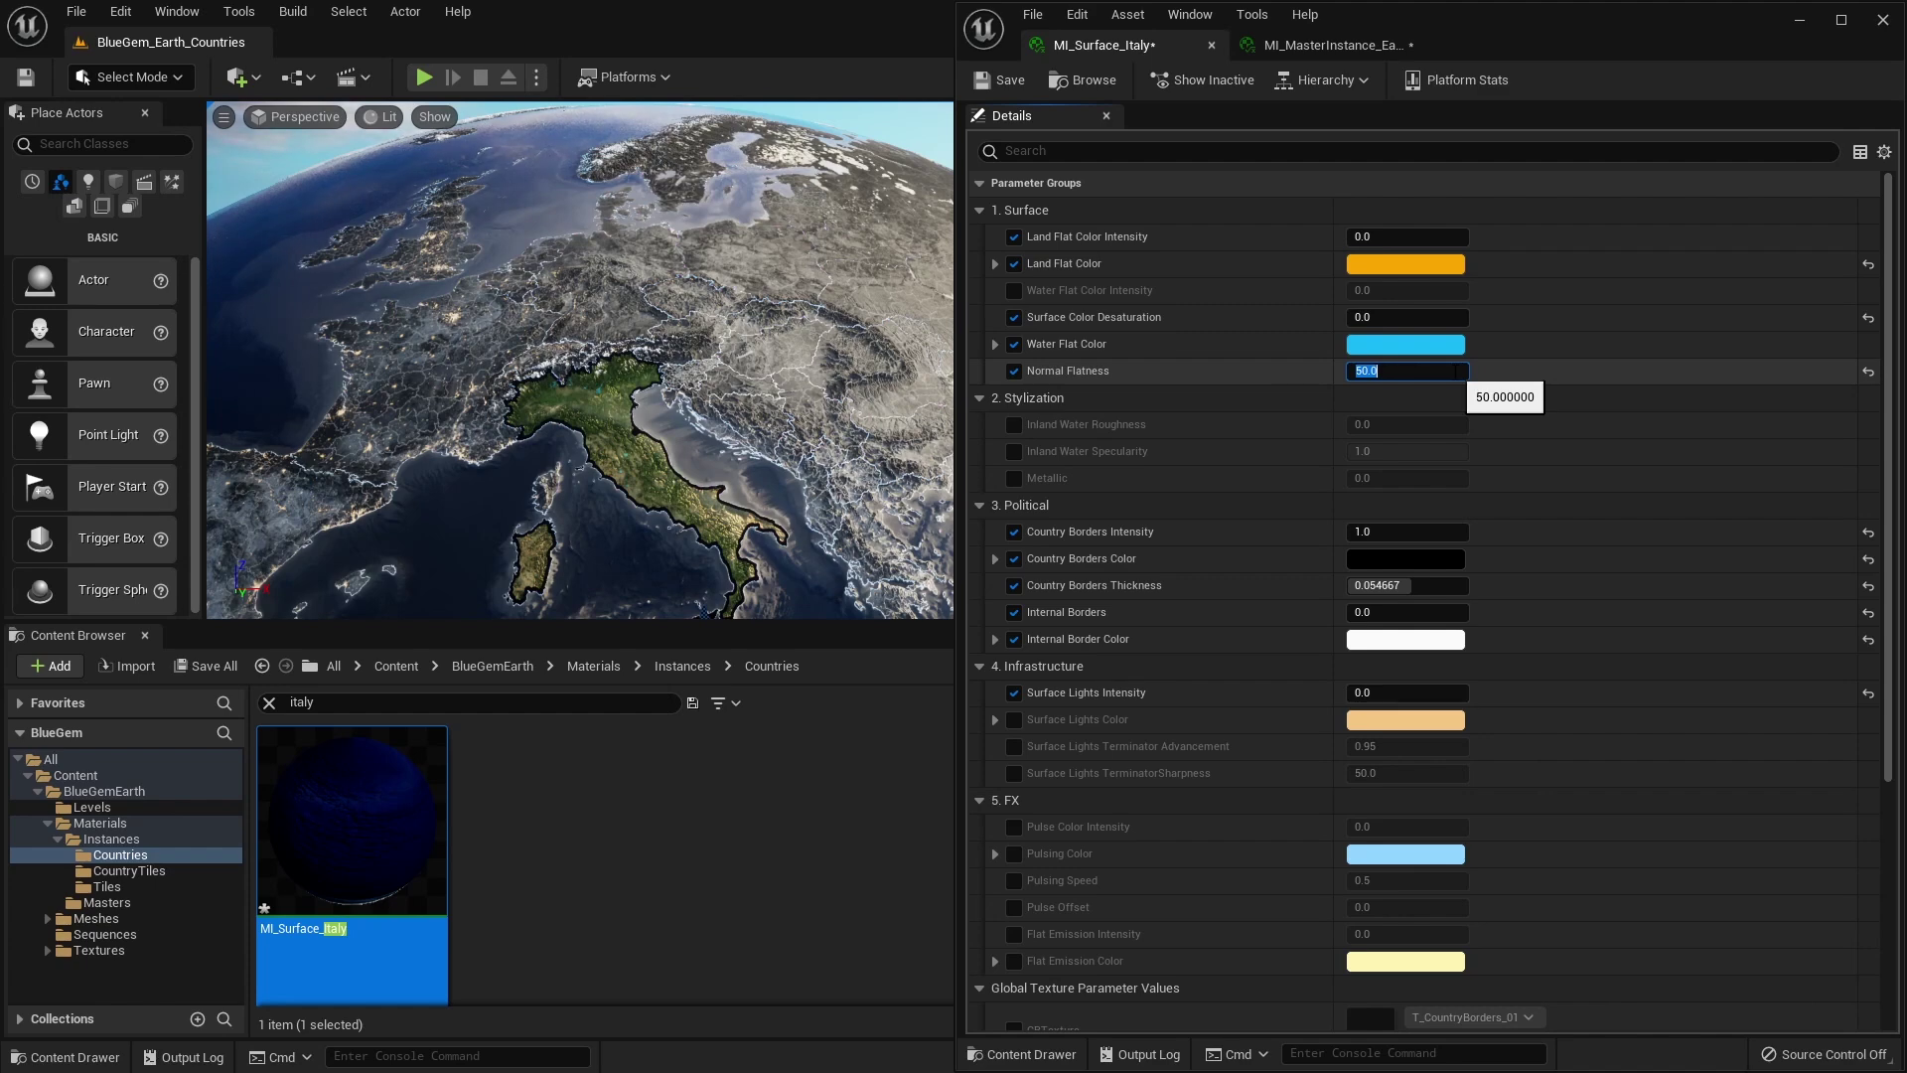
text(1)
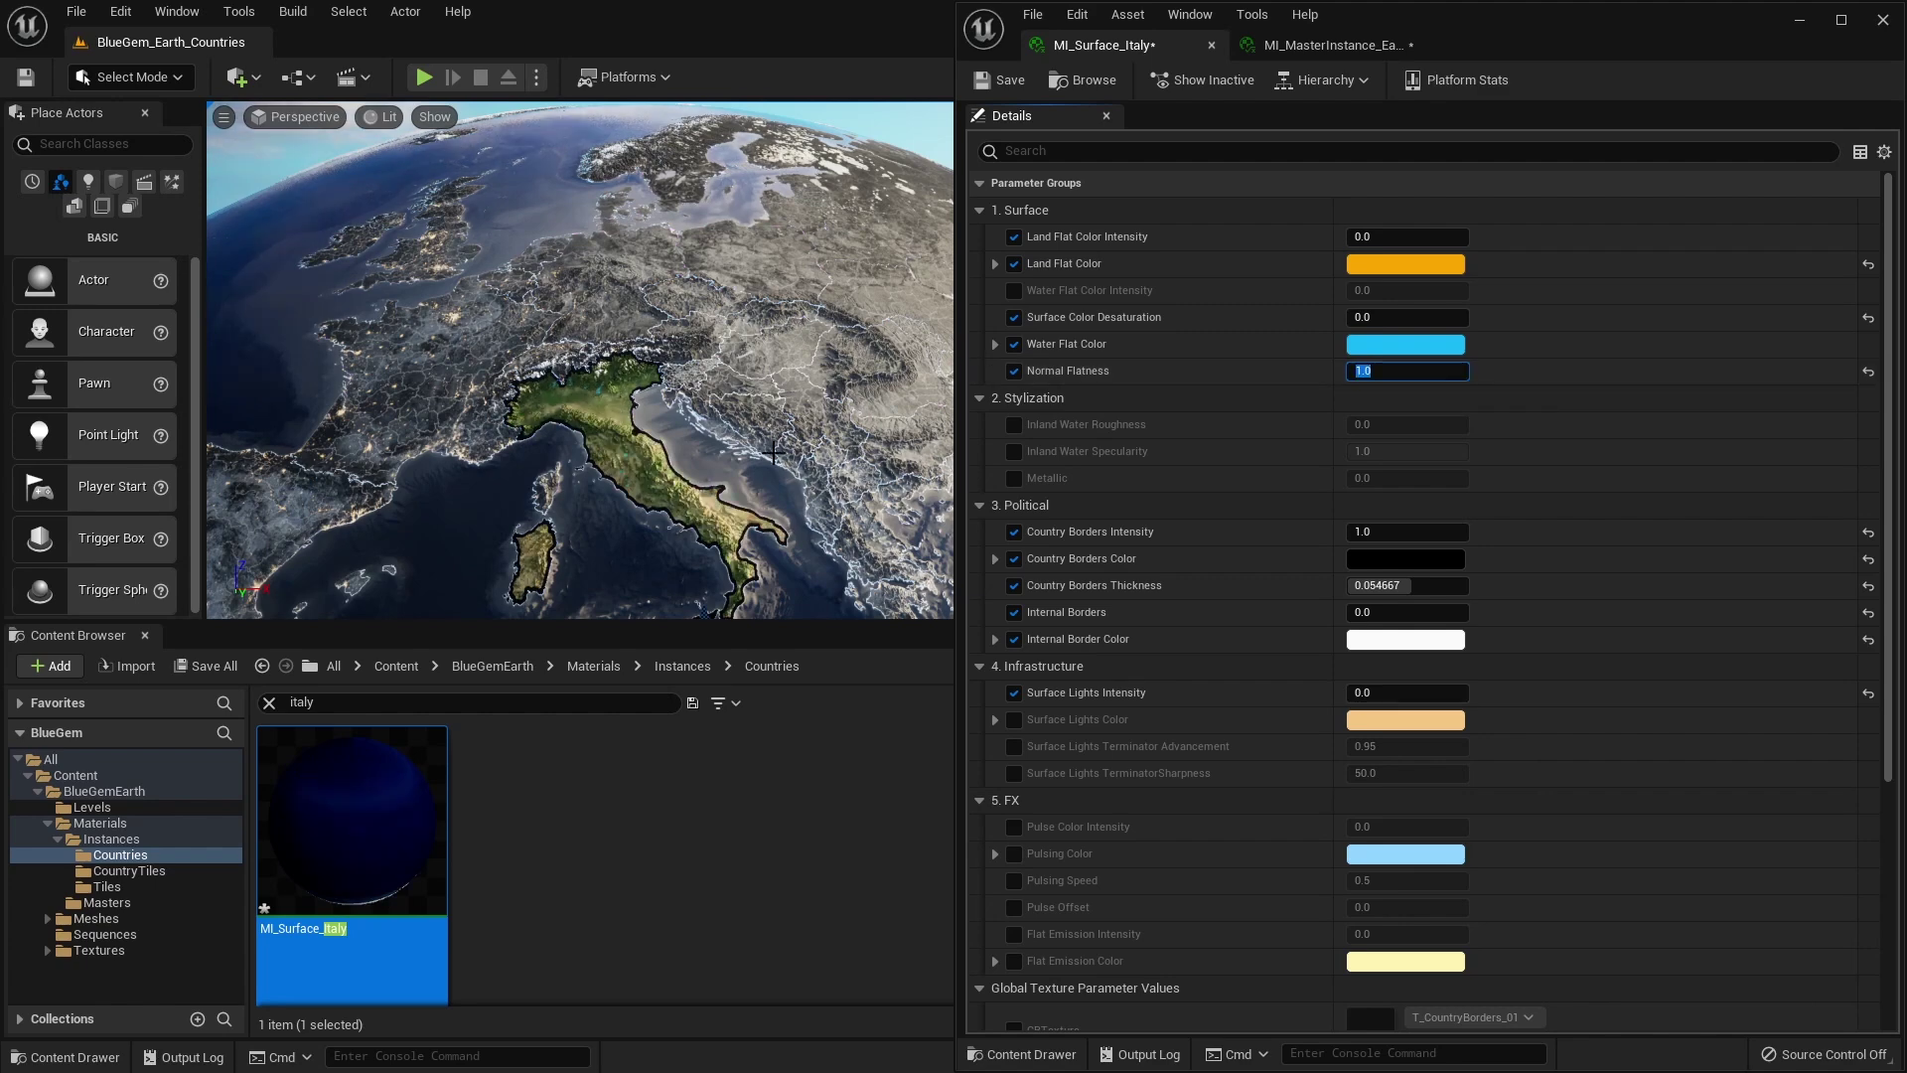
key(Return)
Restore the master material instance's Surface Color Desaturation to 0
click(1331, 45)
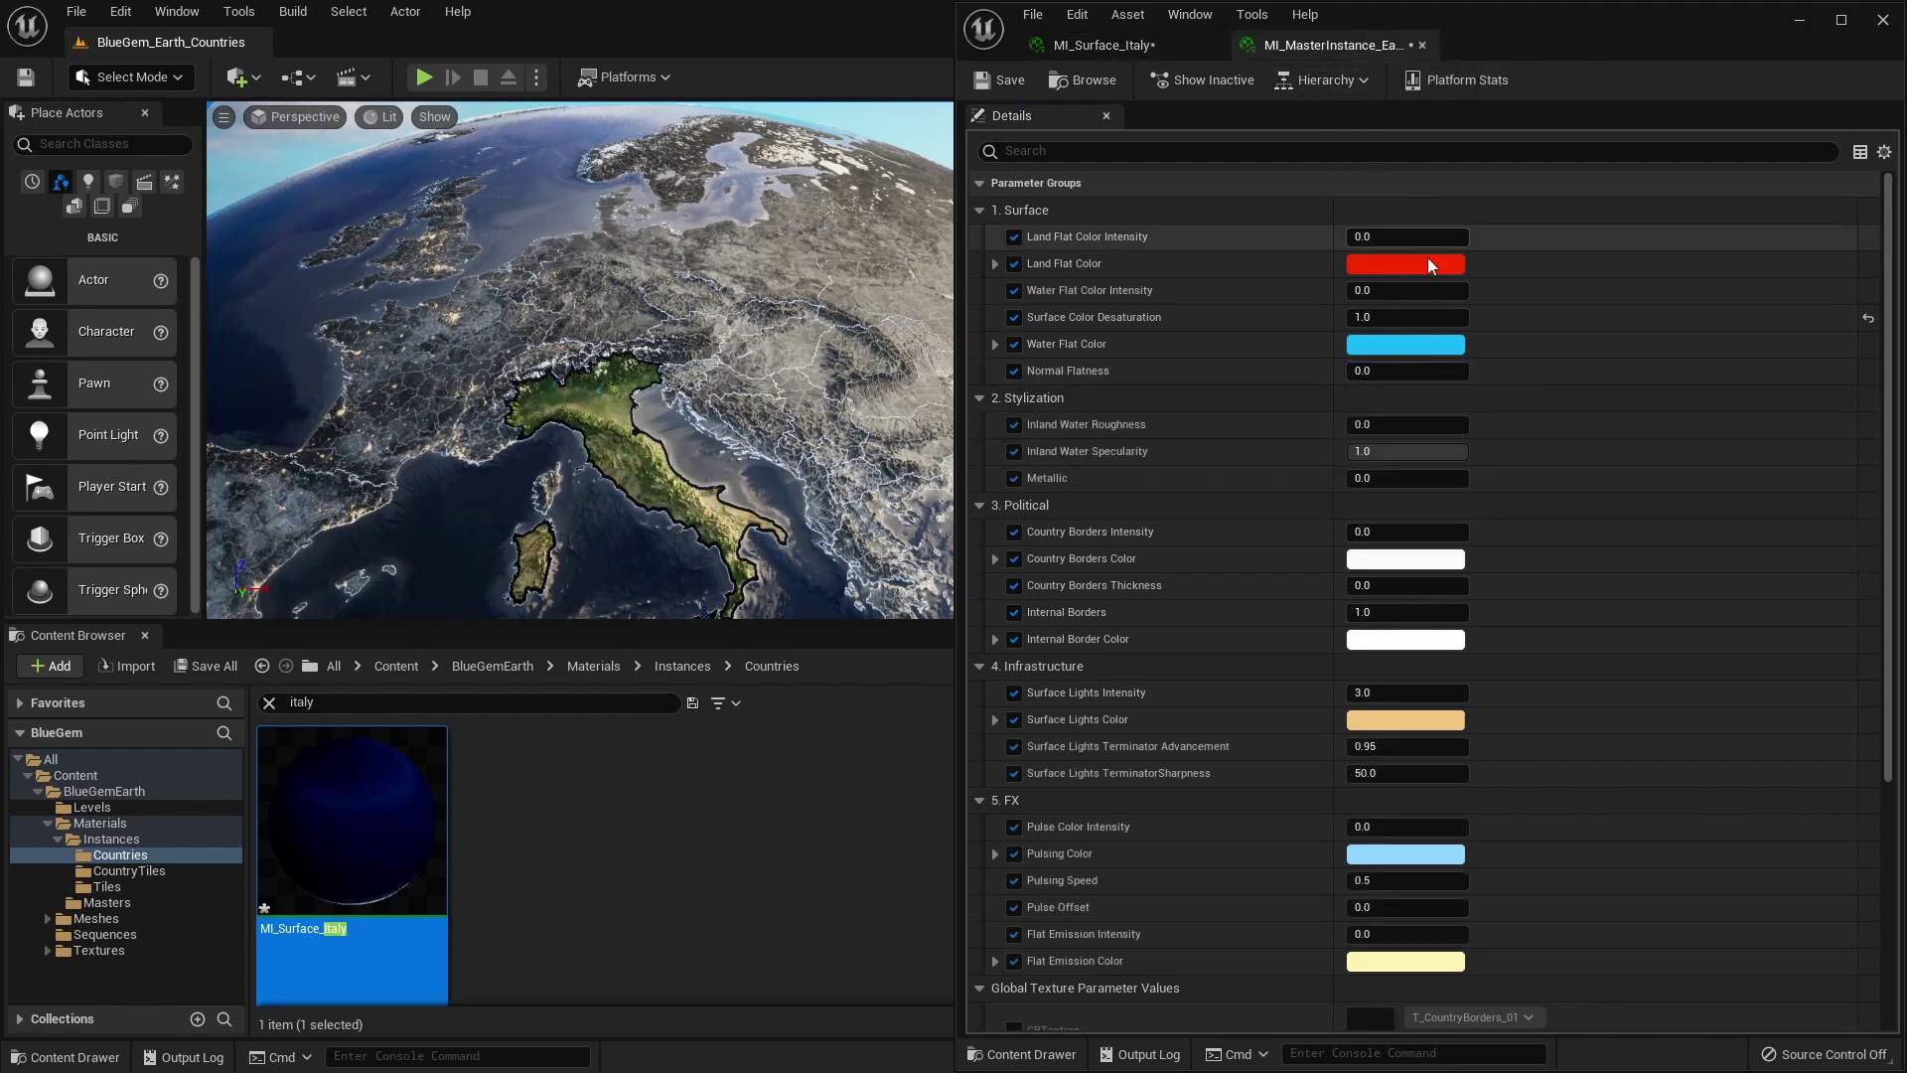
click(1418, 317)
text(0)
key(Return)
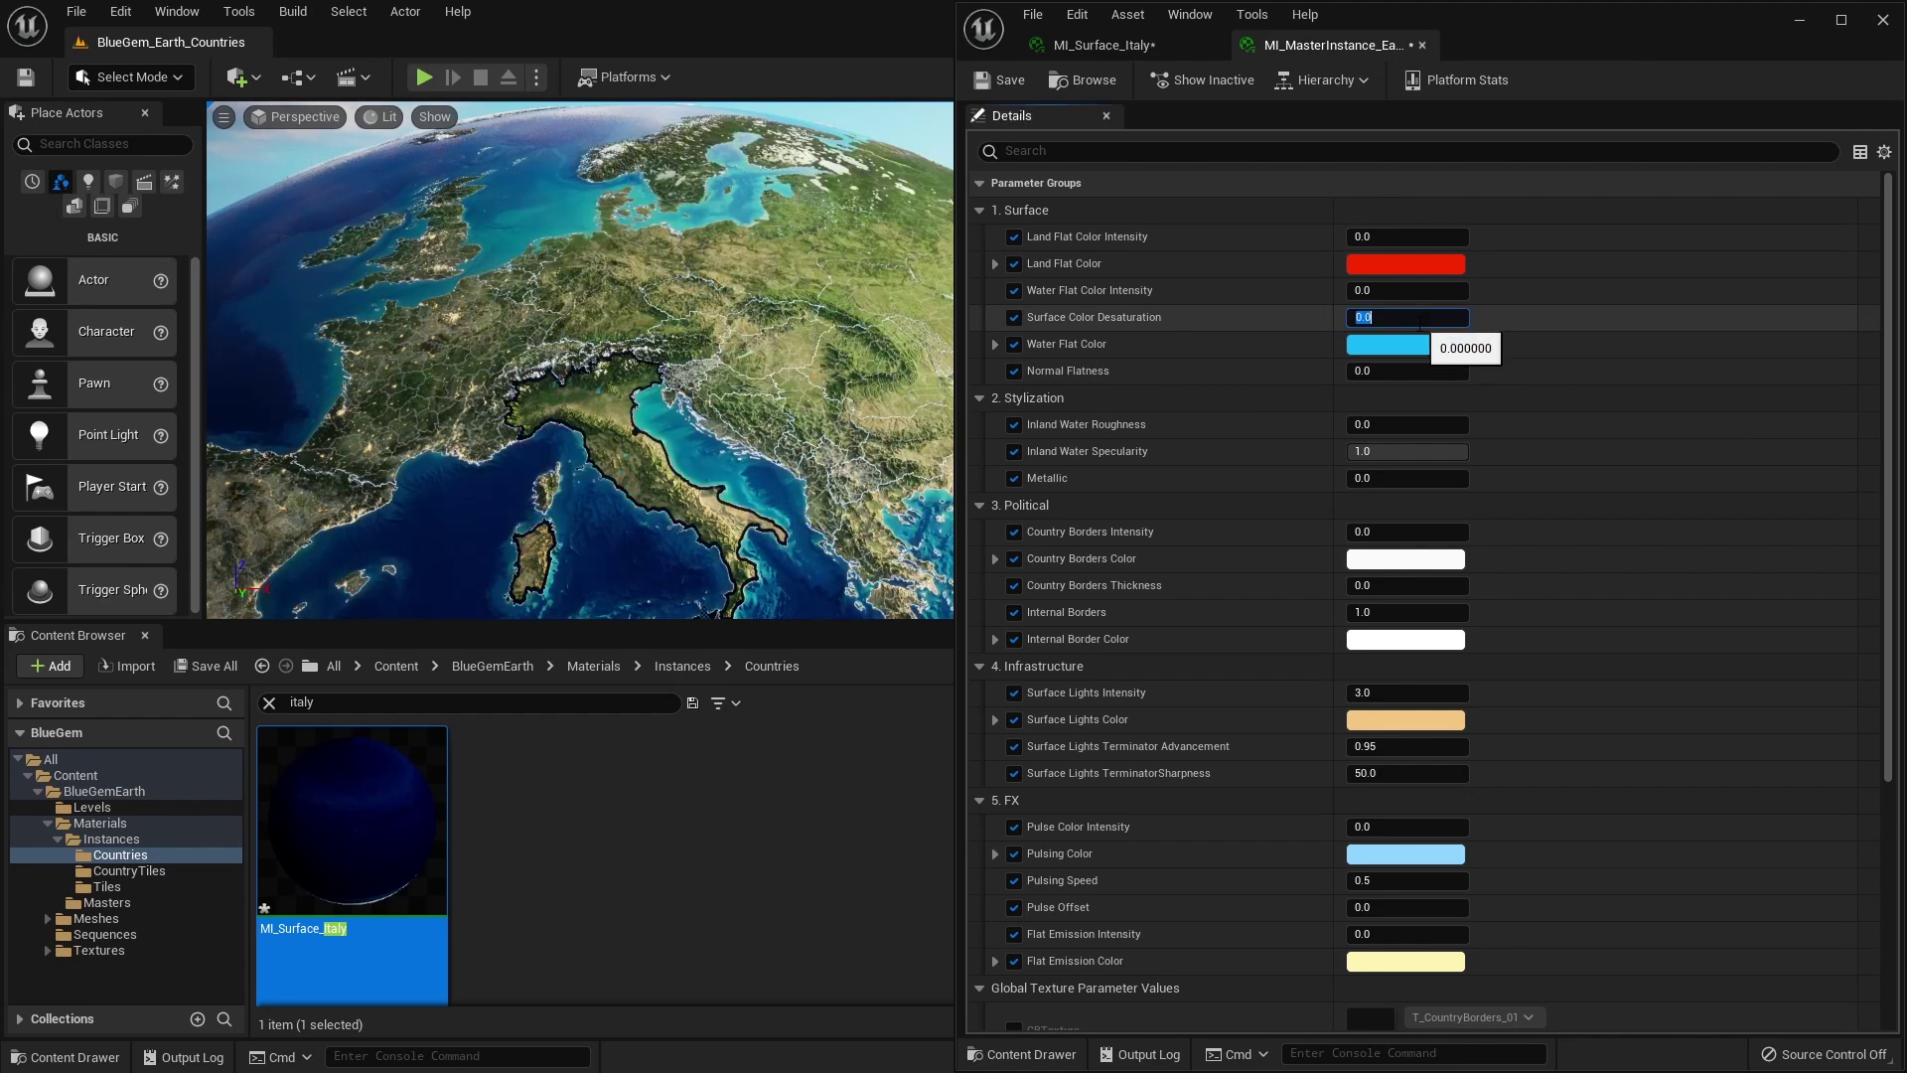
Return to the MI_Surface_Italy parameters and select the Italy mesh in a close view of its northern lakes
click(1102, 44)
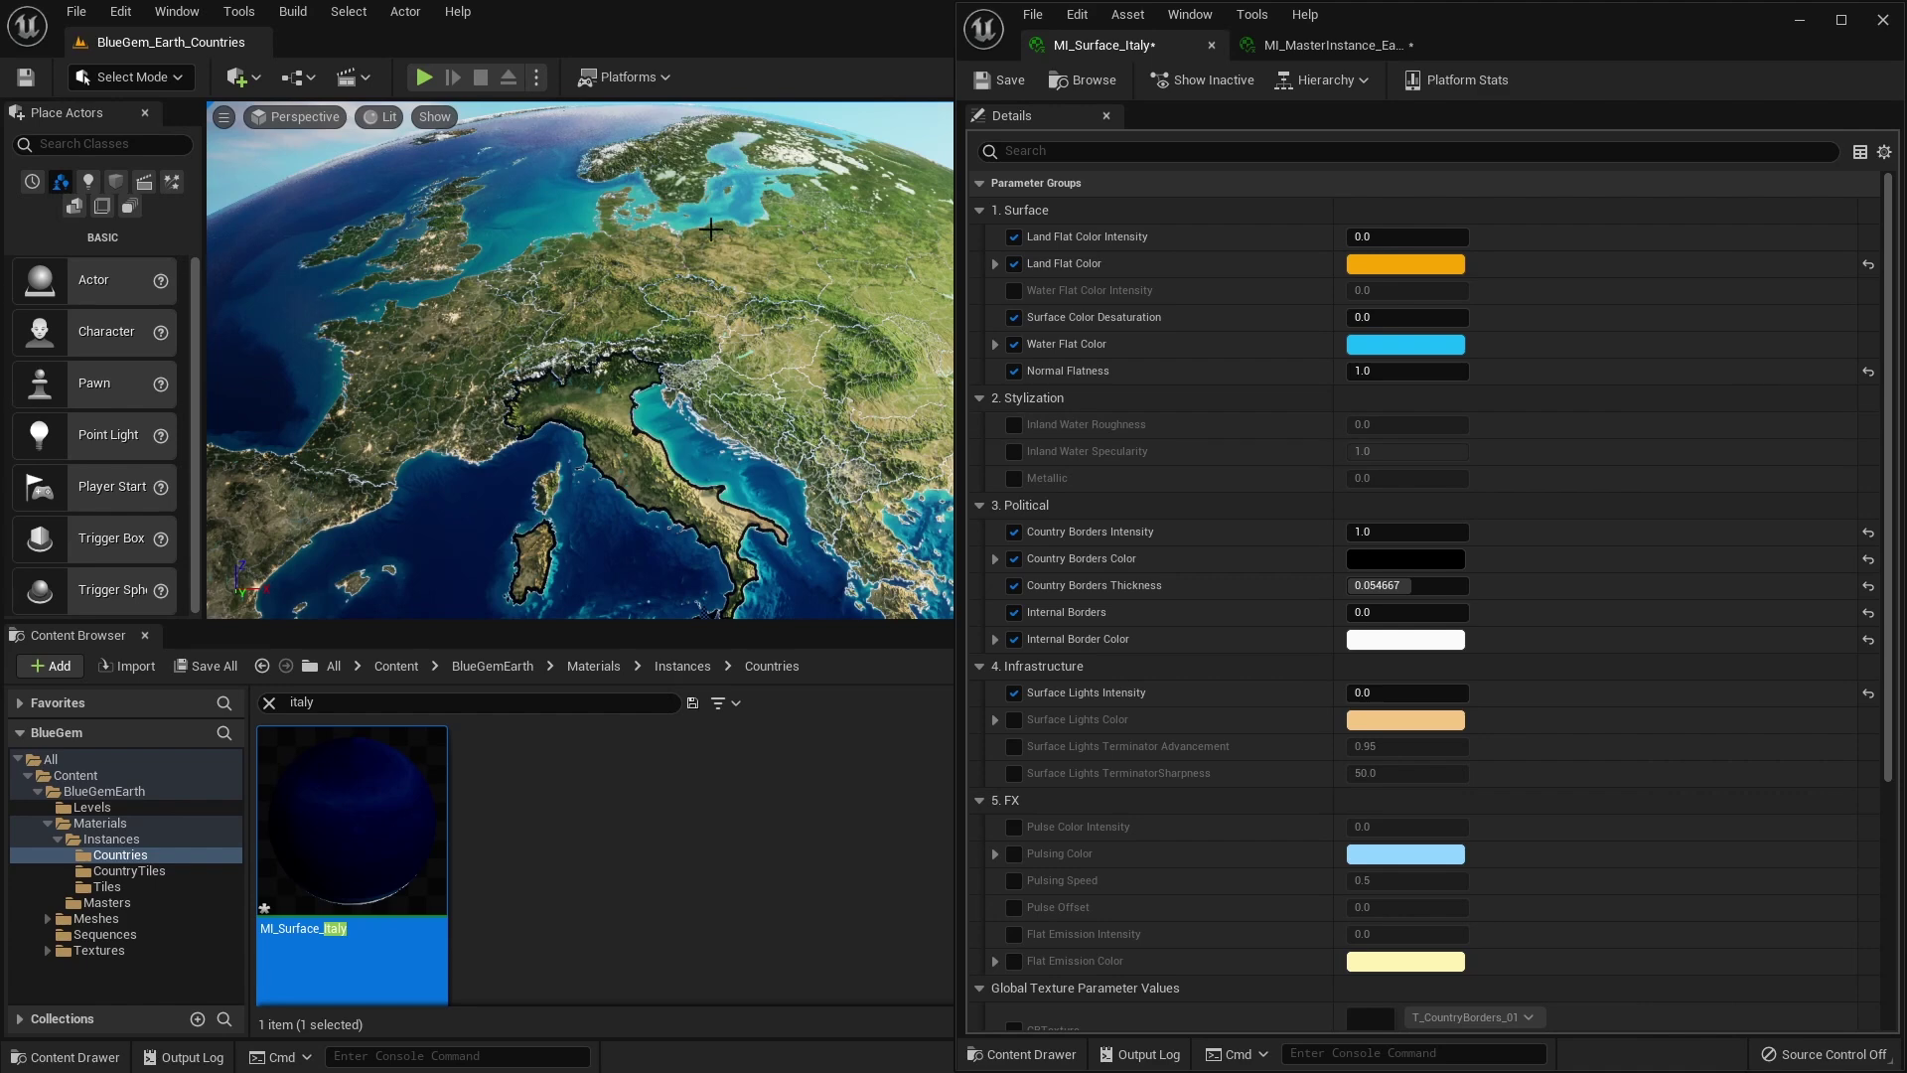
drag(562, 427, 647, 420)
scroll(643, 326, up, 8)
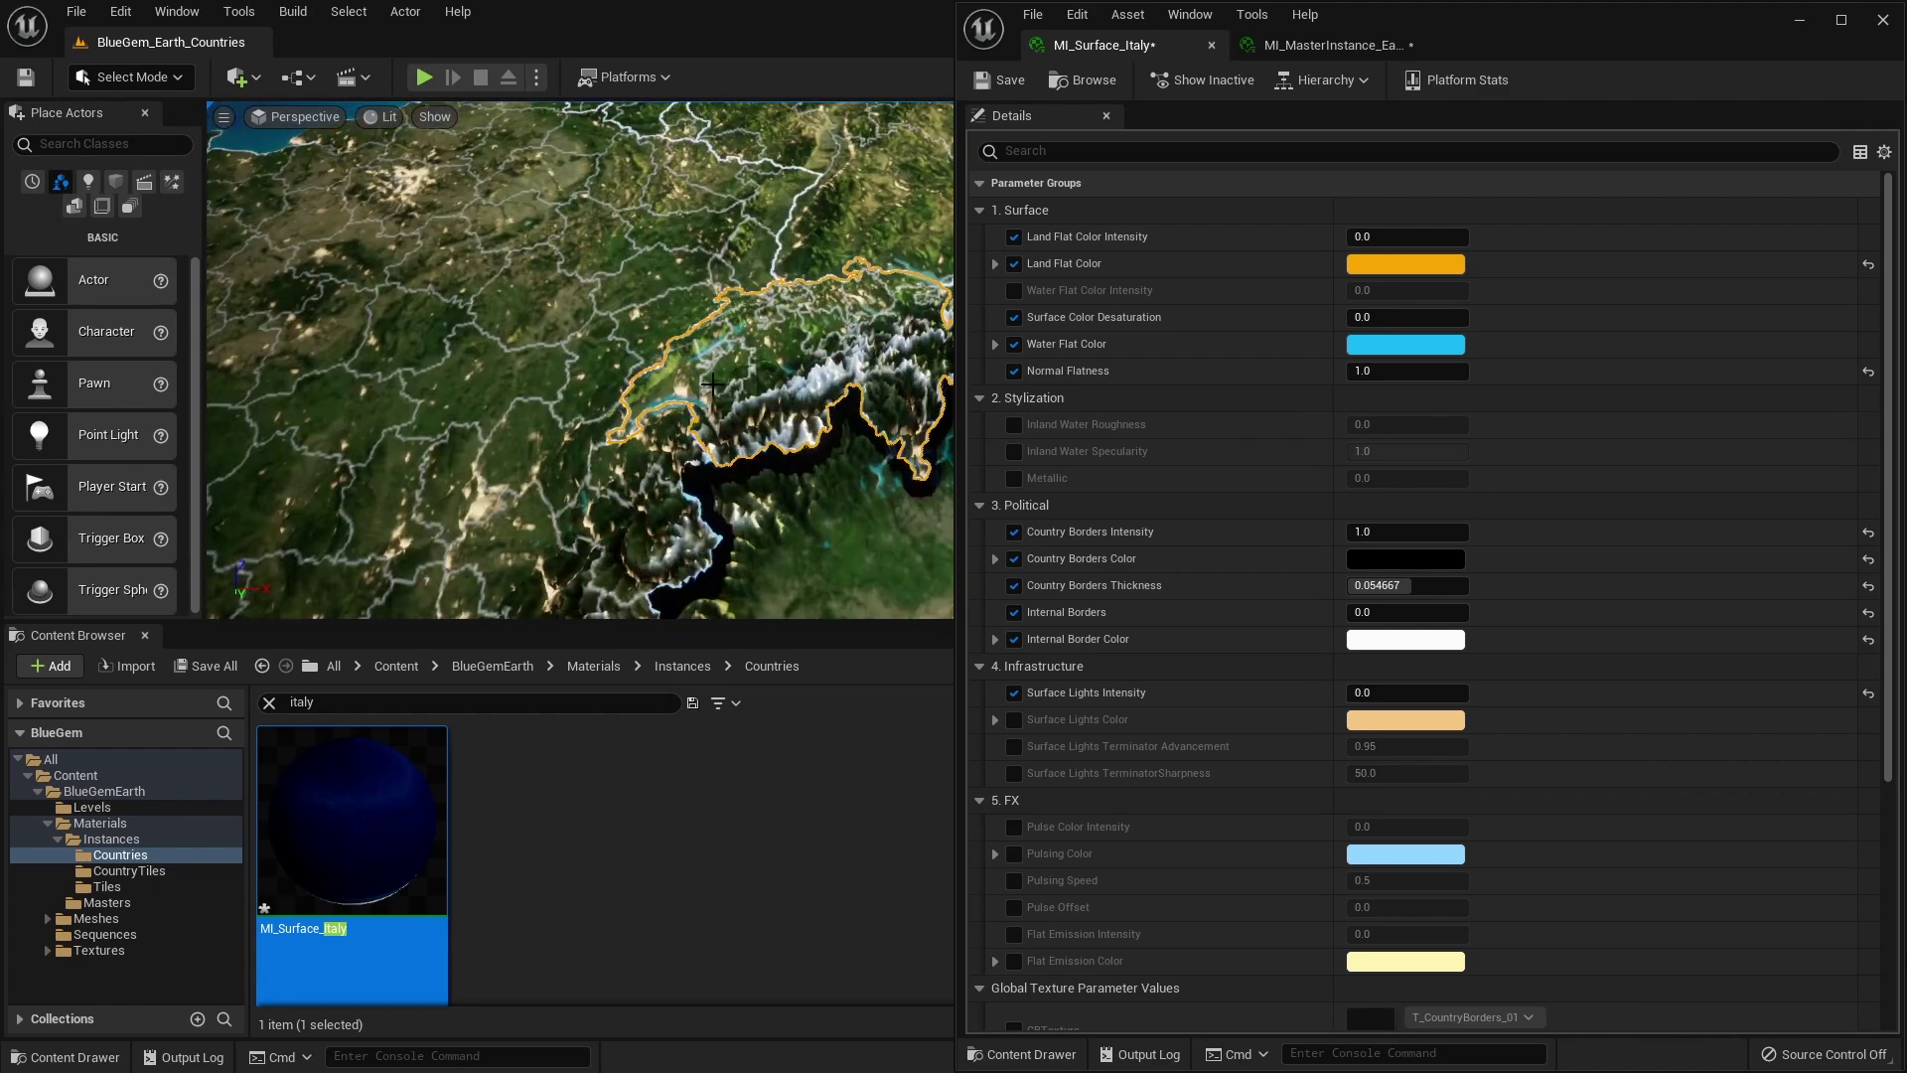
right_drag(643, 326, 695, 338)
click(695, 467)
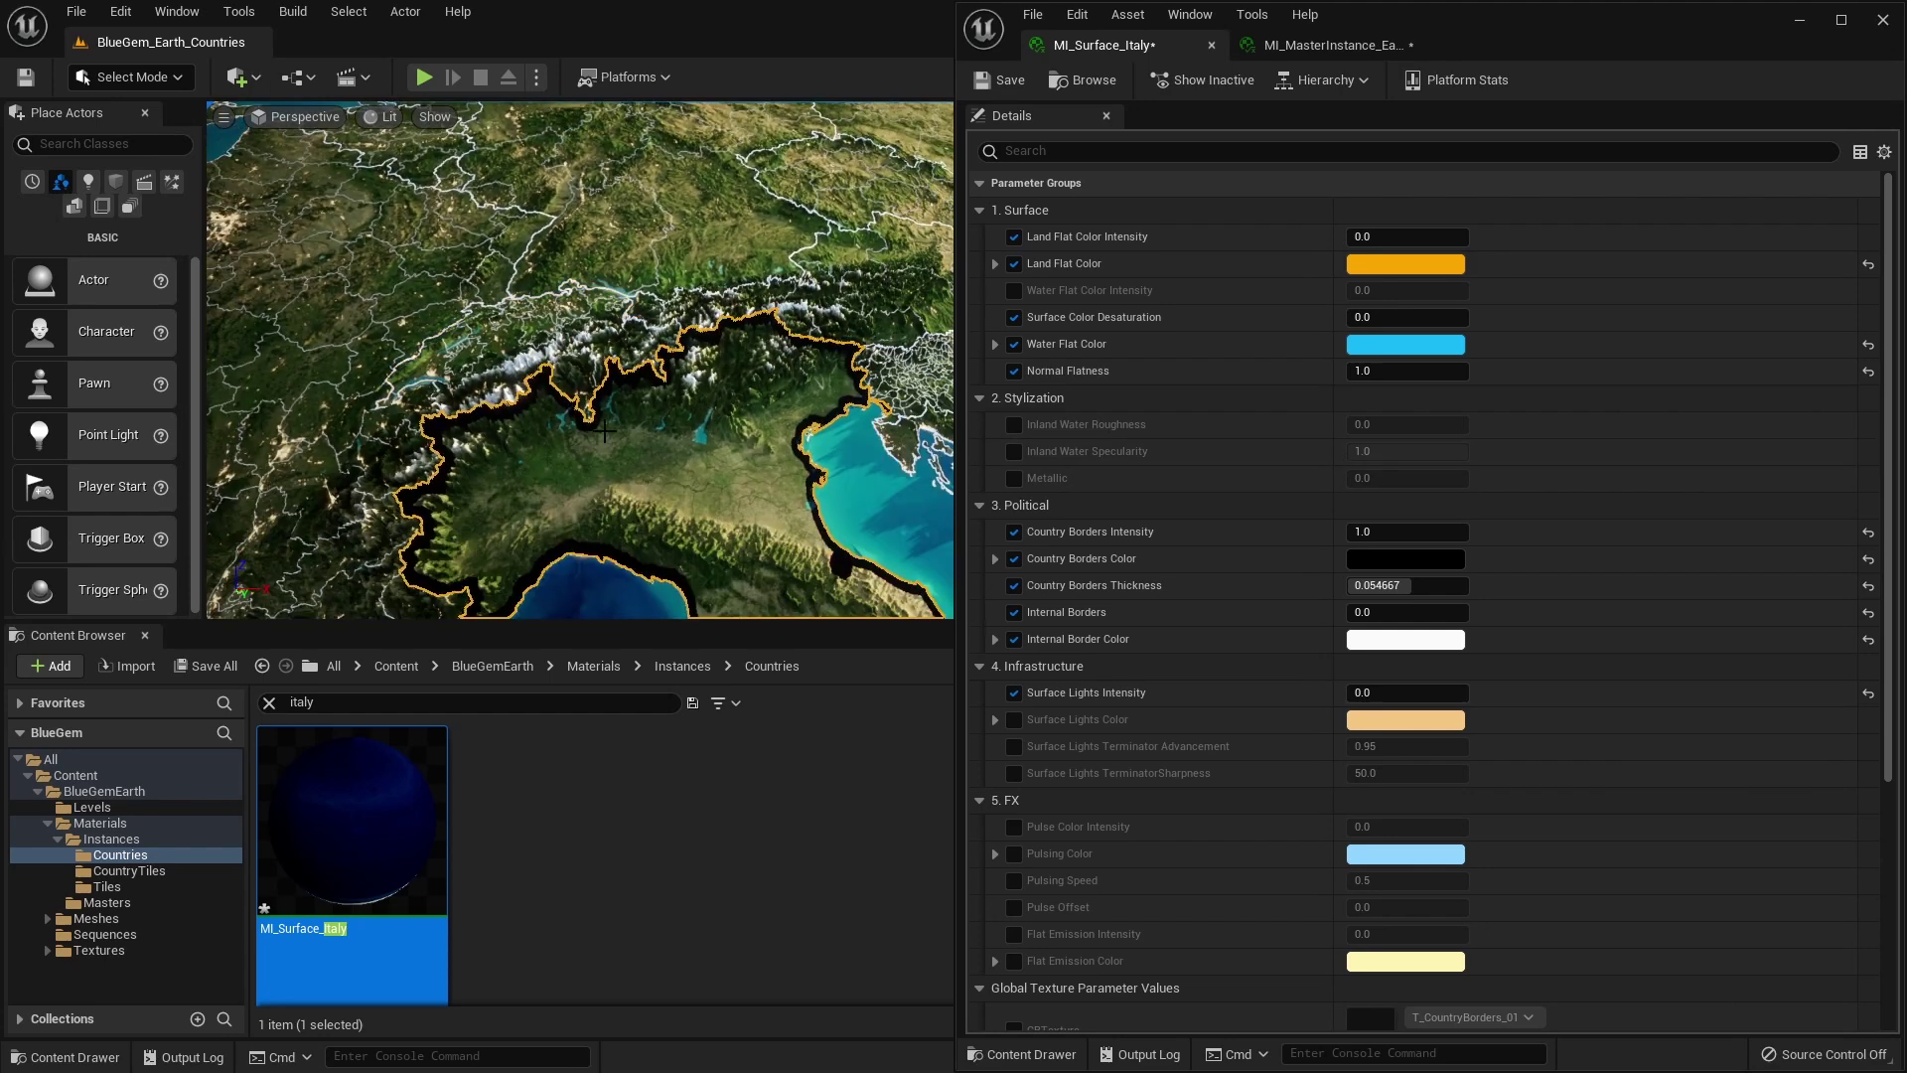
Test Inland Water Roughness at 1 and Inland Water Specularity at 0 on Italy, switching each override off after its test
click(1014, 425)
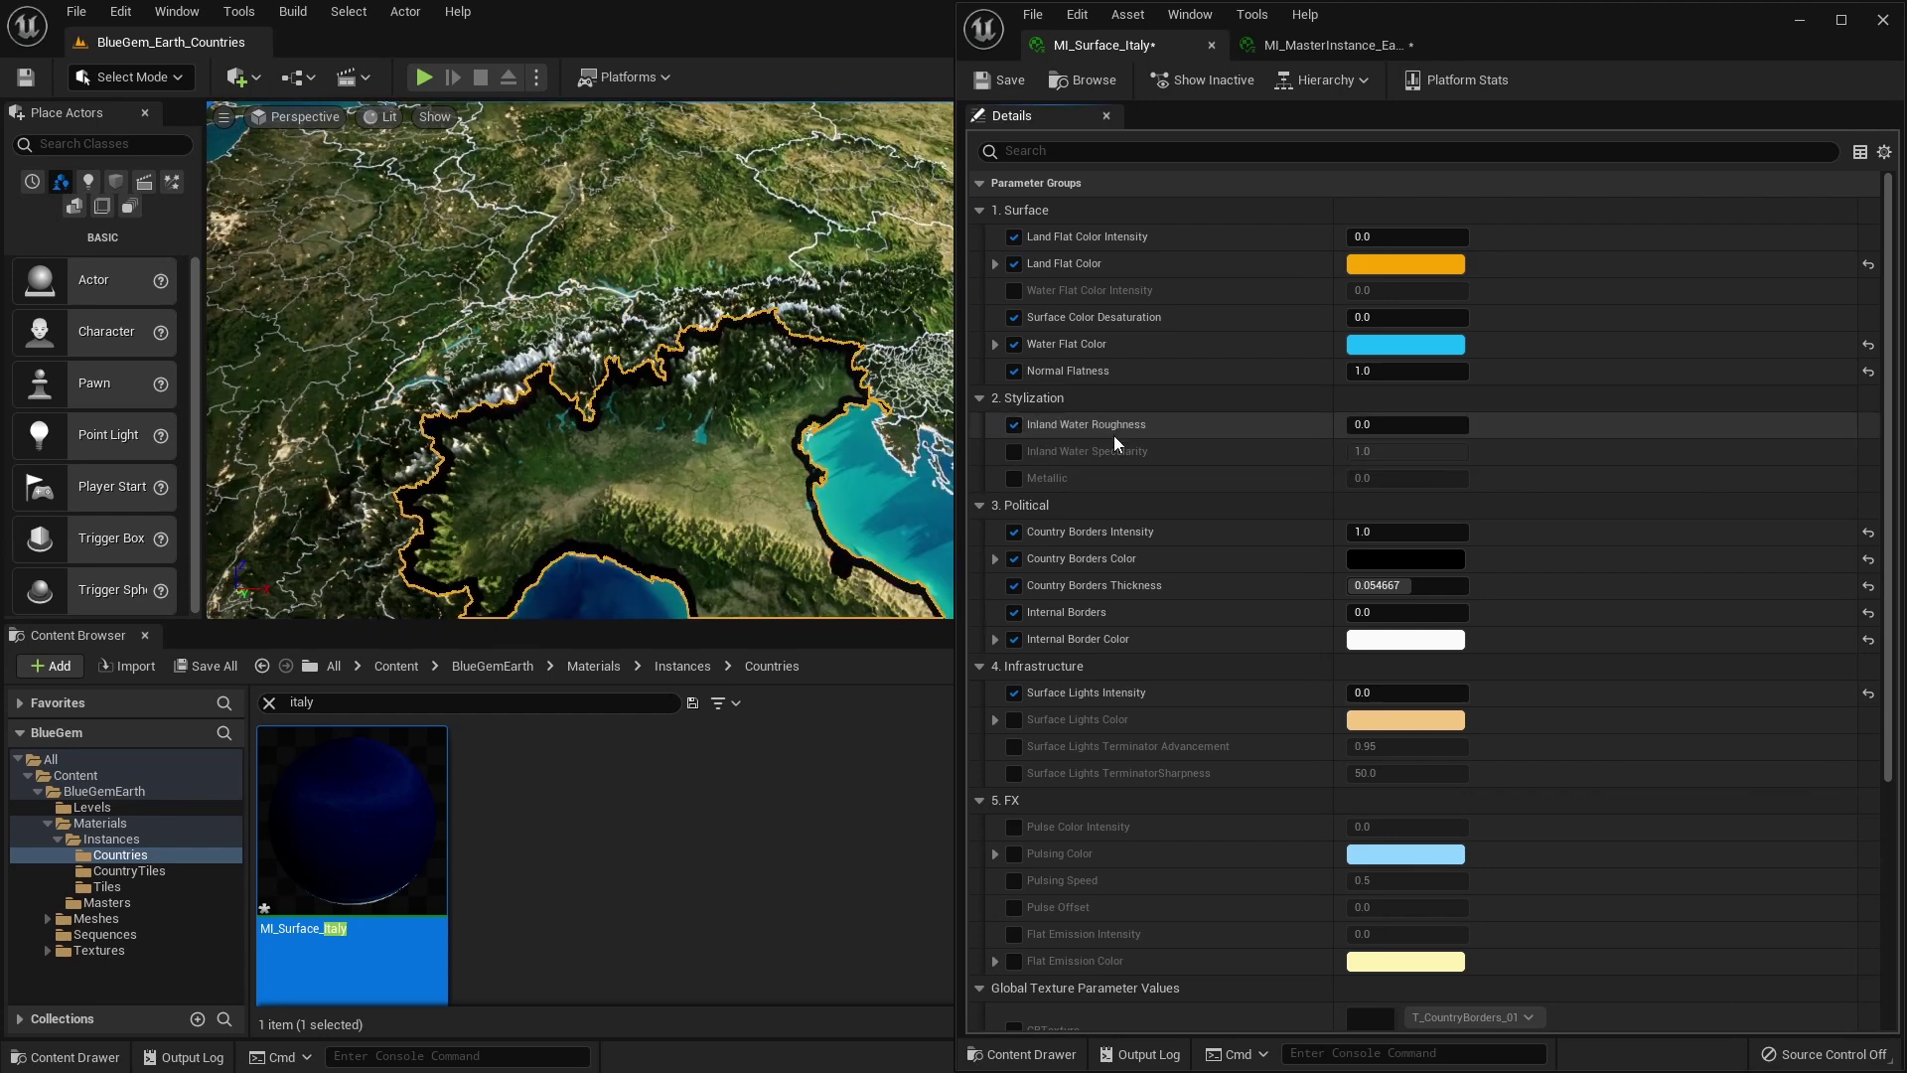
drag(1401, 425, 1446, 428)
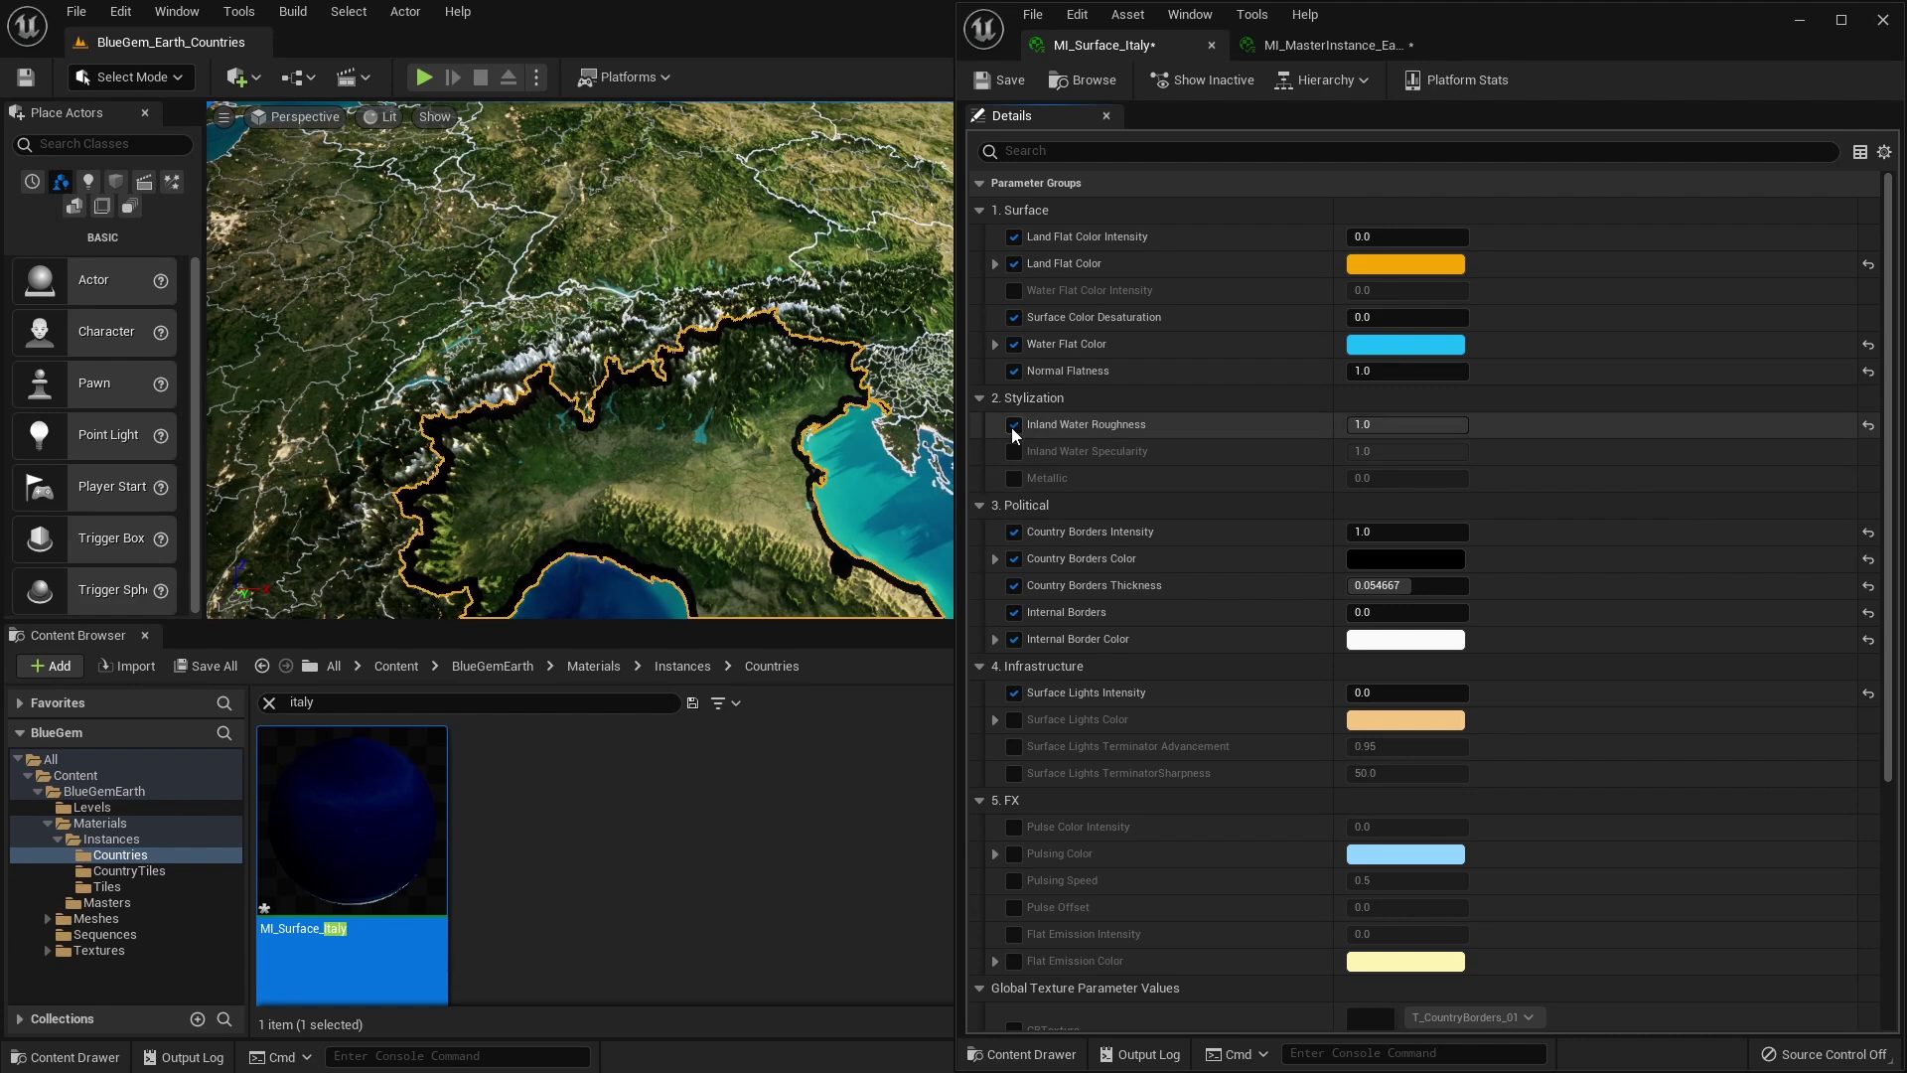
click(1013, 425)
click(1014, 452)
drag(1401, 451, 1351, 451)
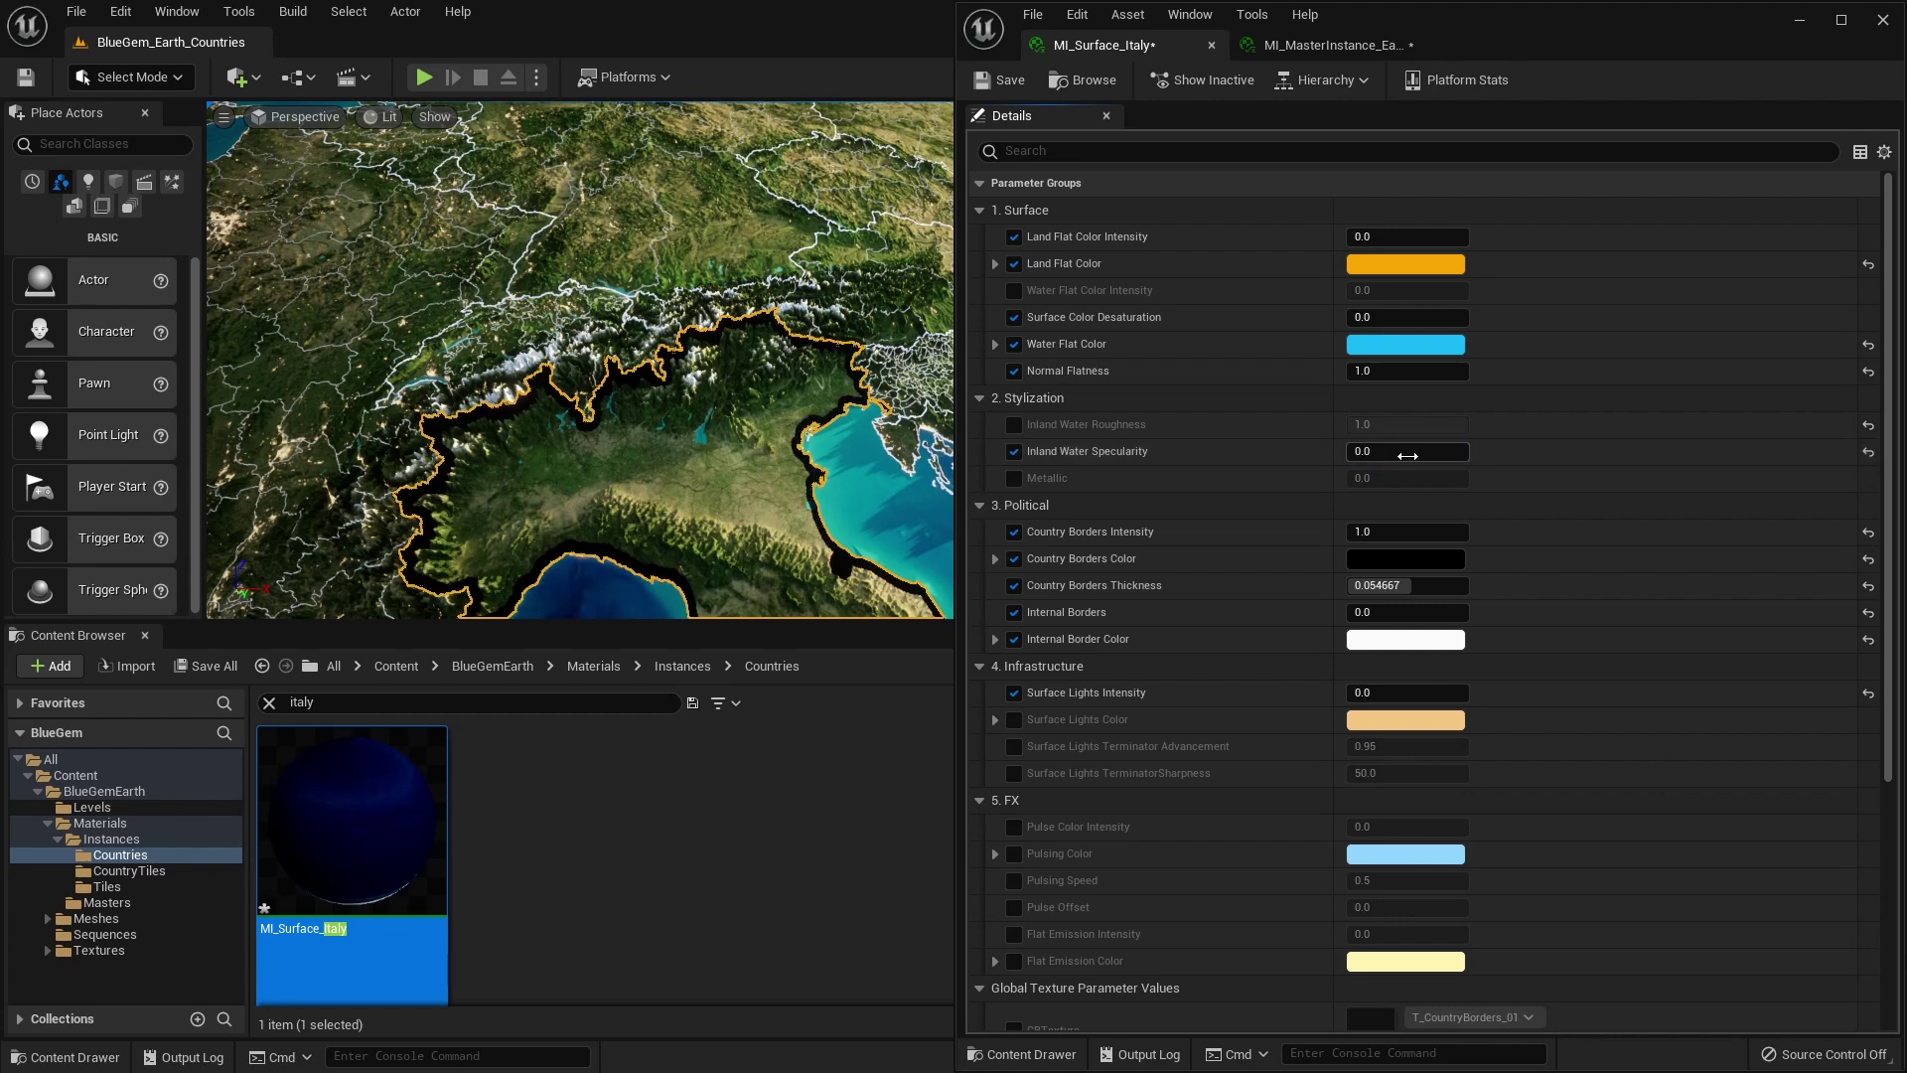
drag(1407, 455, 1400, 455)
click(1014, 451)
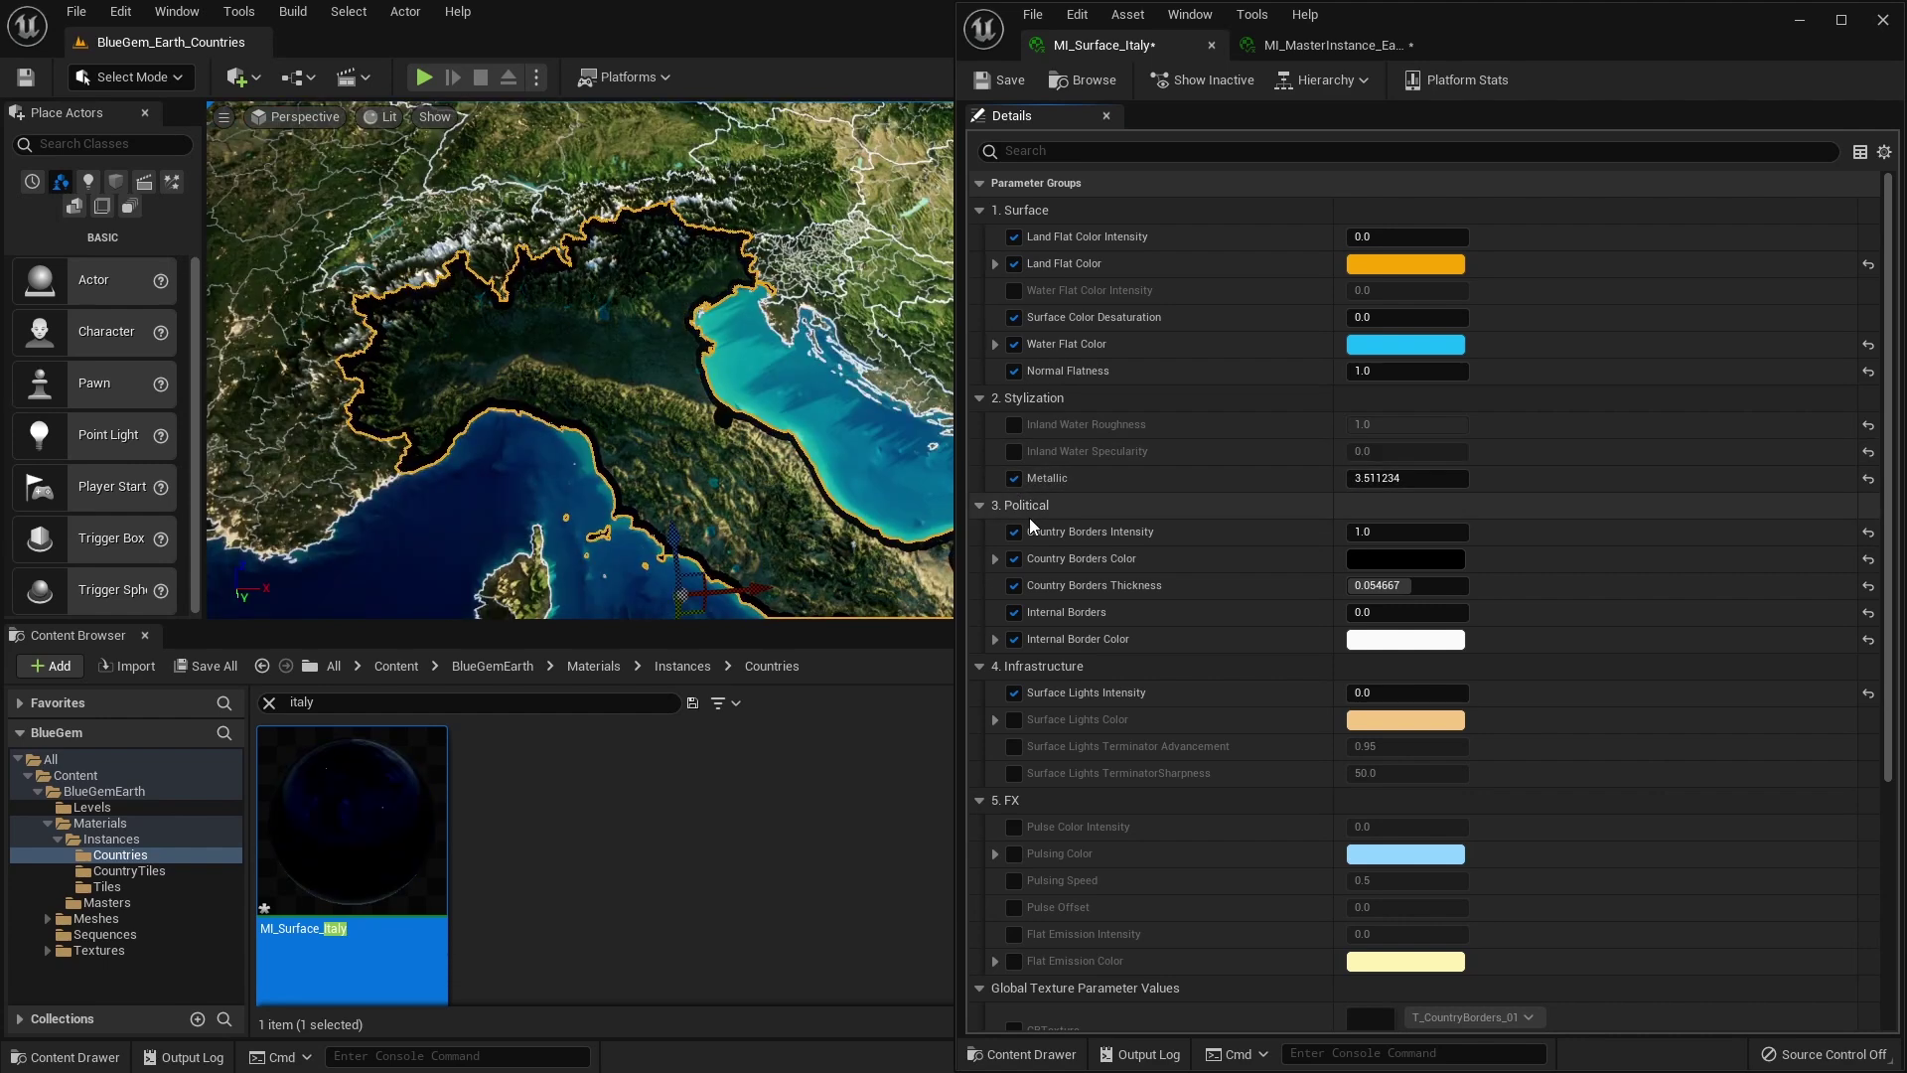
Override Italy's Metallic parameter, test values of about 3.51 and 1, and set it to 0
click(1407, 478)
drag(1375, 478, 1450, 484)
click(1450, 483)
text(1)
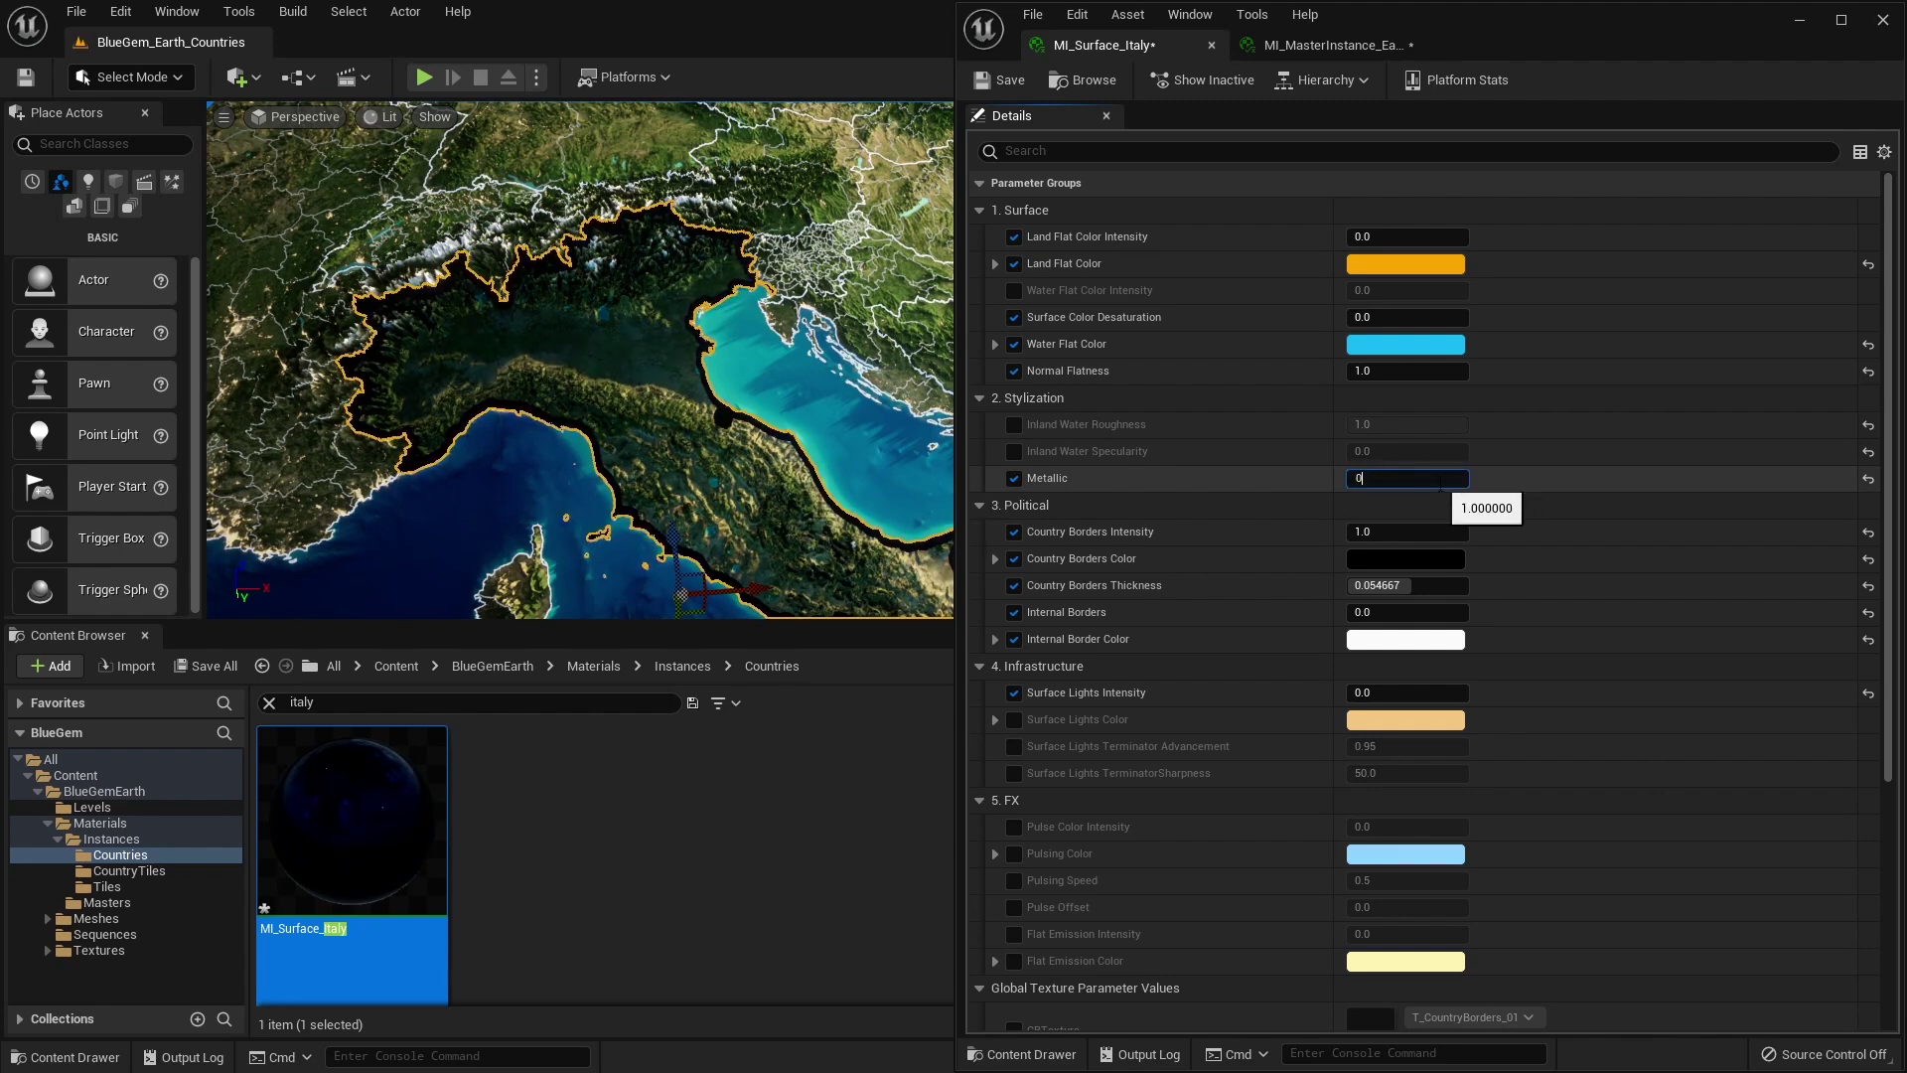
key(Return)
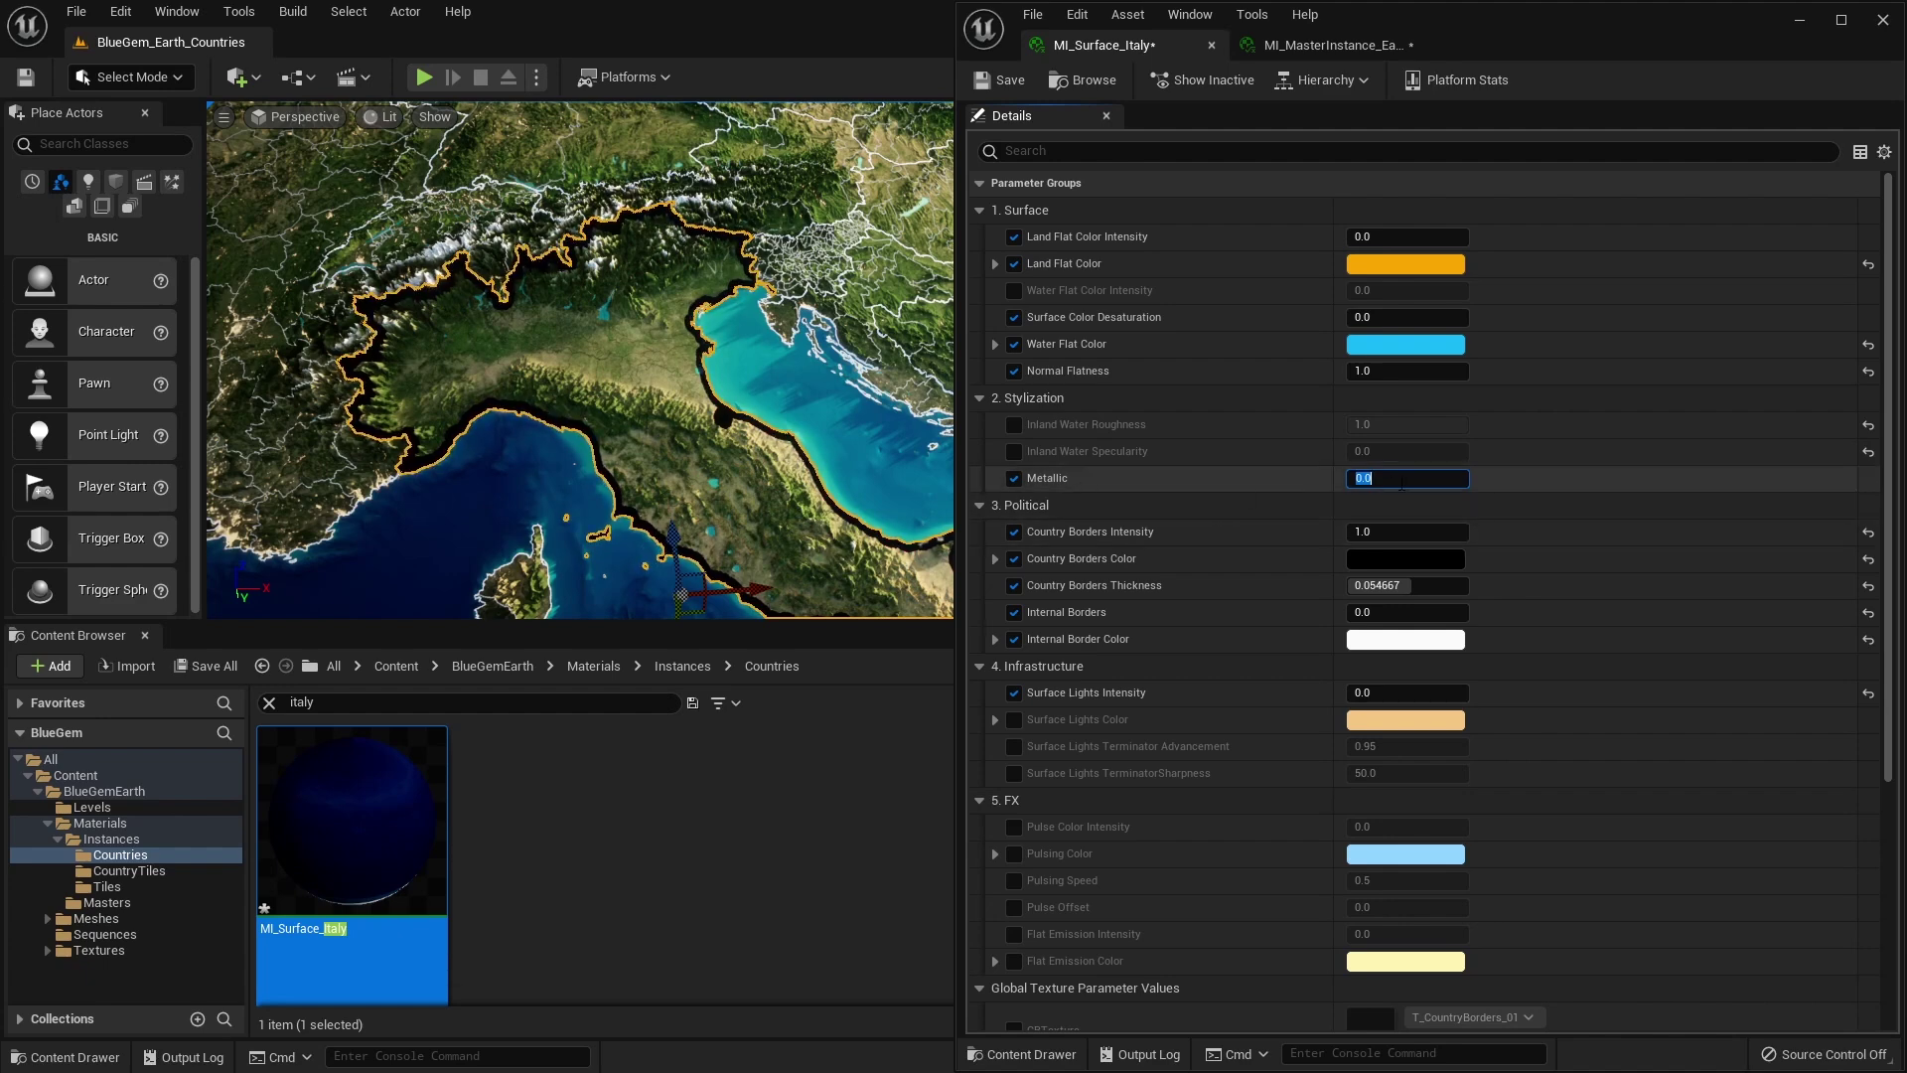
Switch off Italy's Metallic override and change its Country Borders Color to orange with hex sRGB FD7B31FF
click(1014, 477)
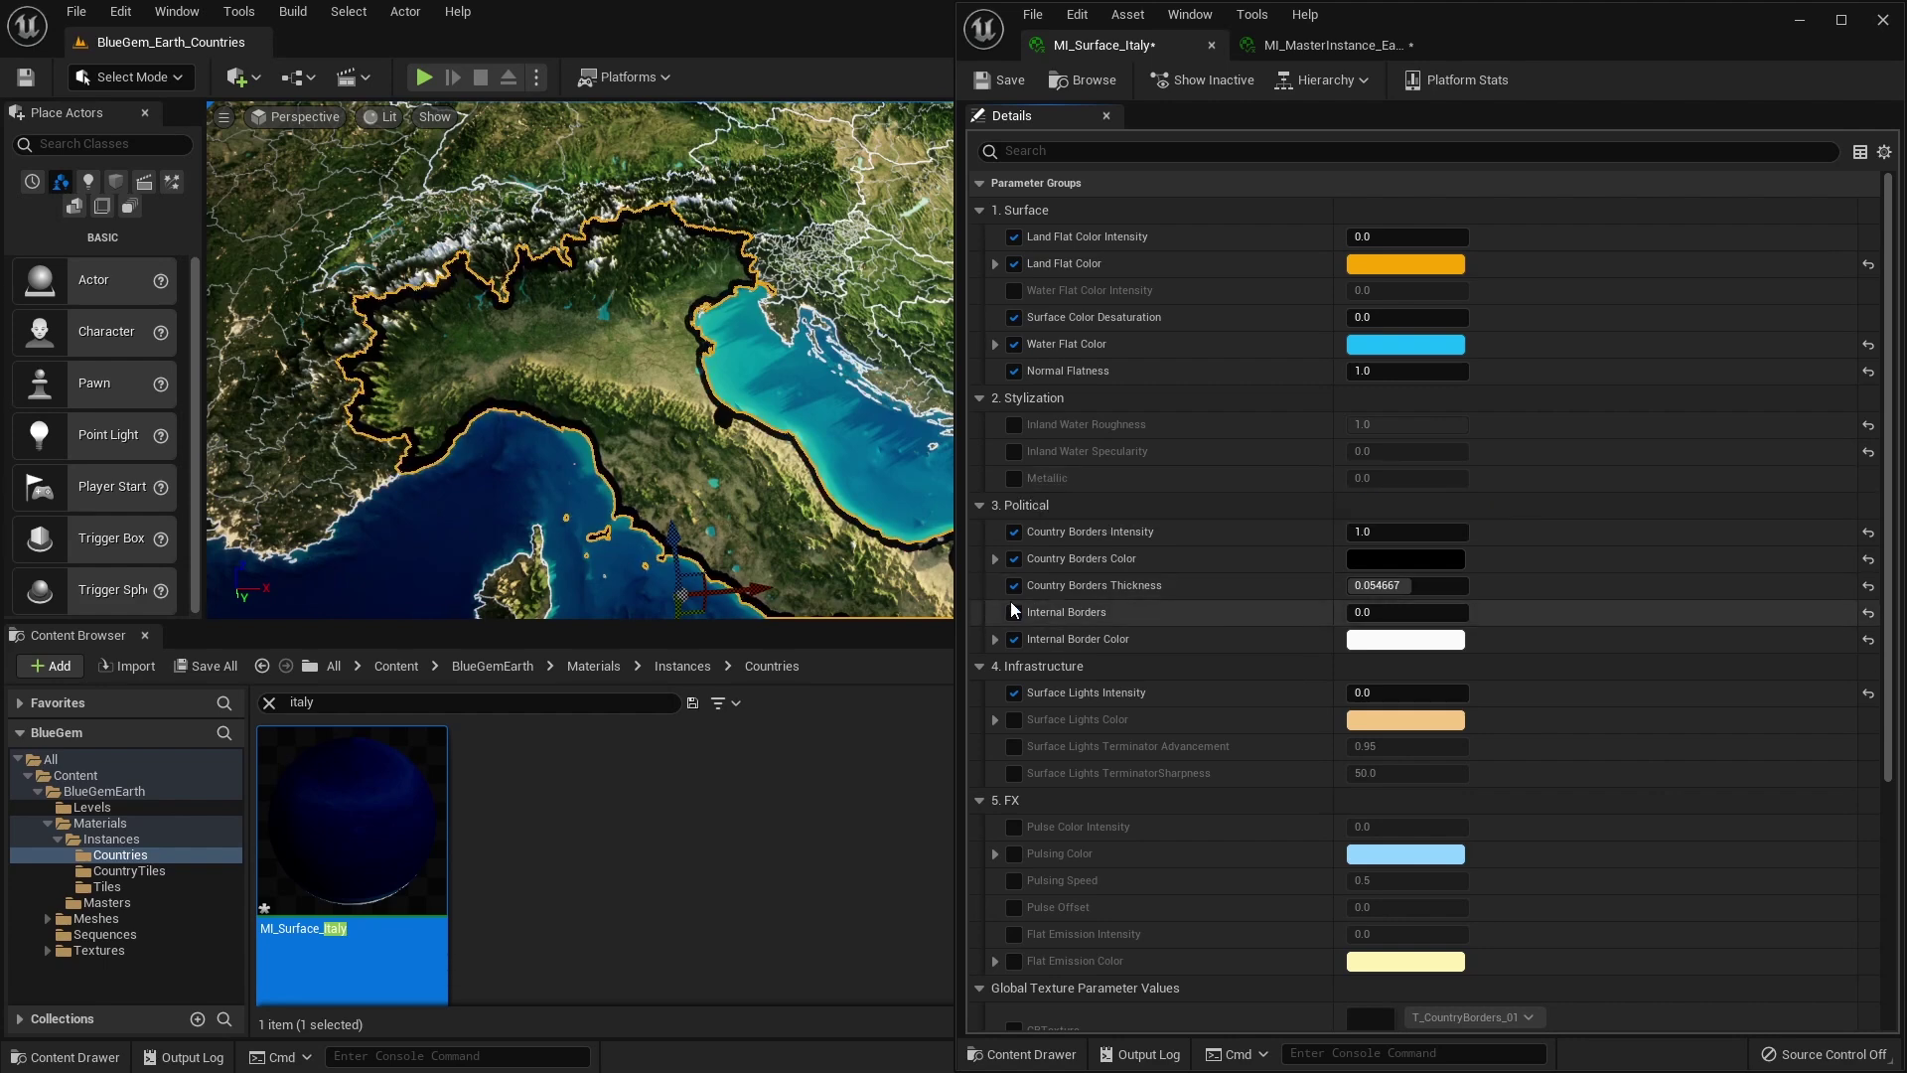
key(s)
mouse_move(811, 444)
right_down()
mouse_move(814, 471)
mouse_move(828, 452)
mouse_move(793, 438)
right_up()
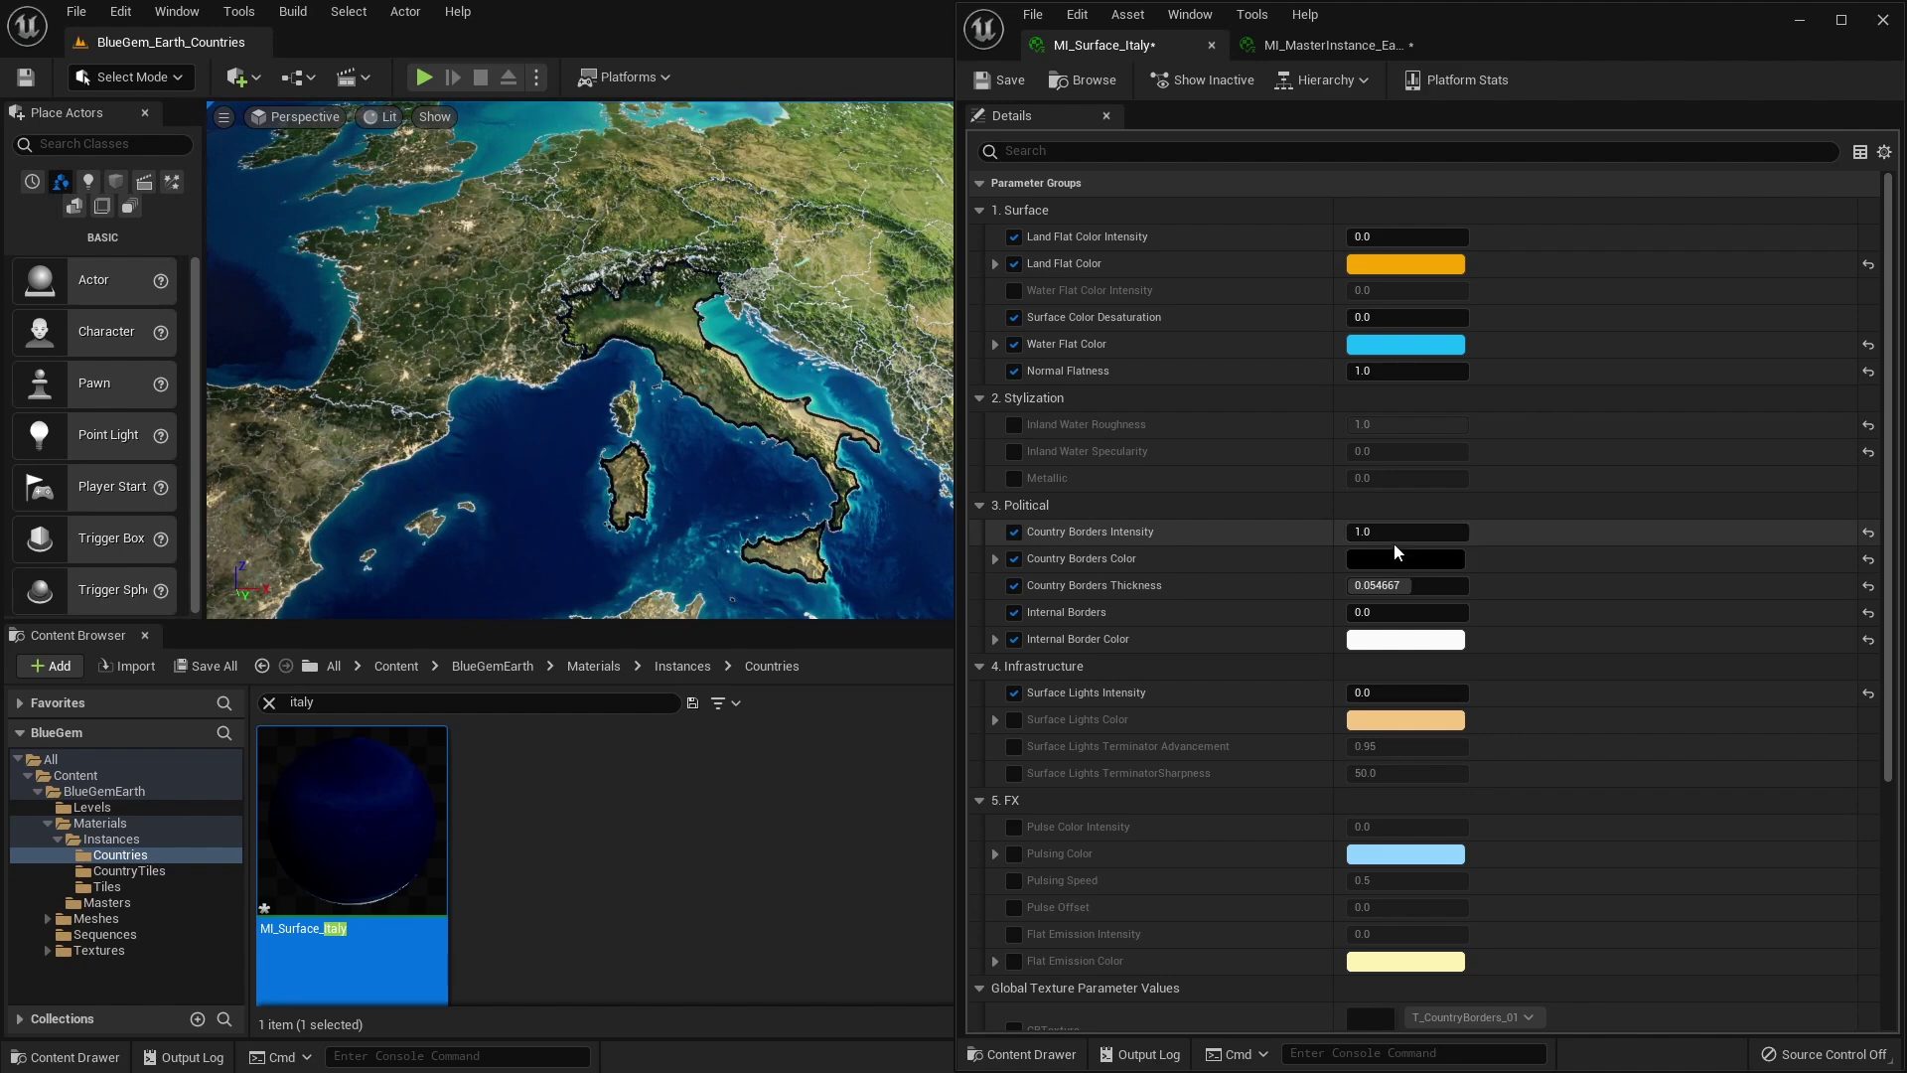
click(1391, 562)
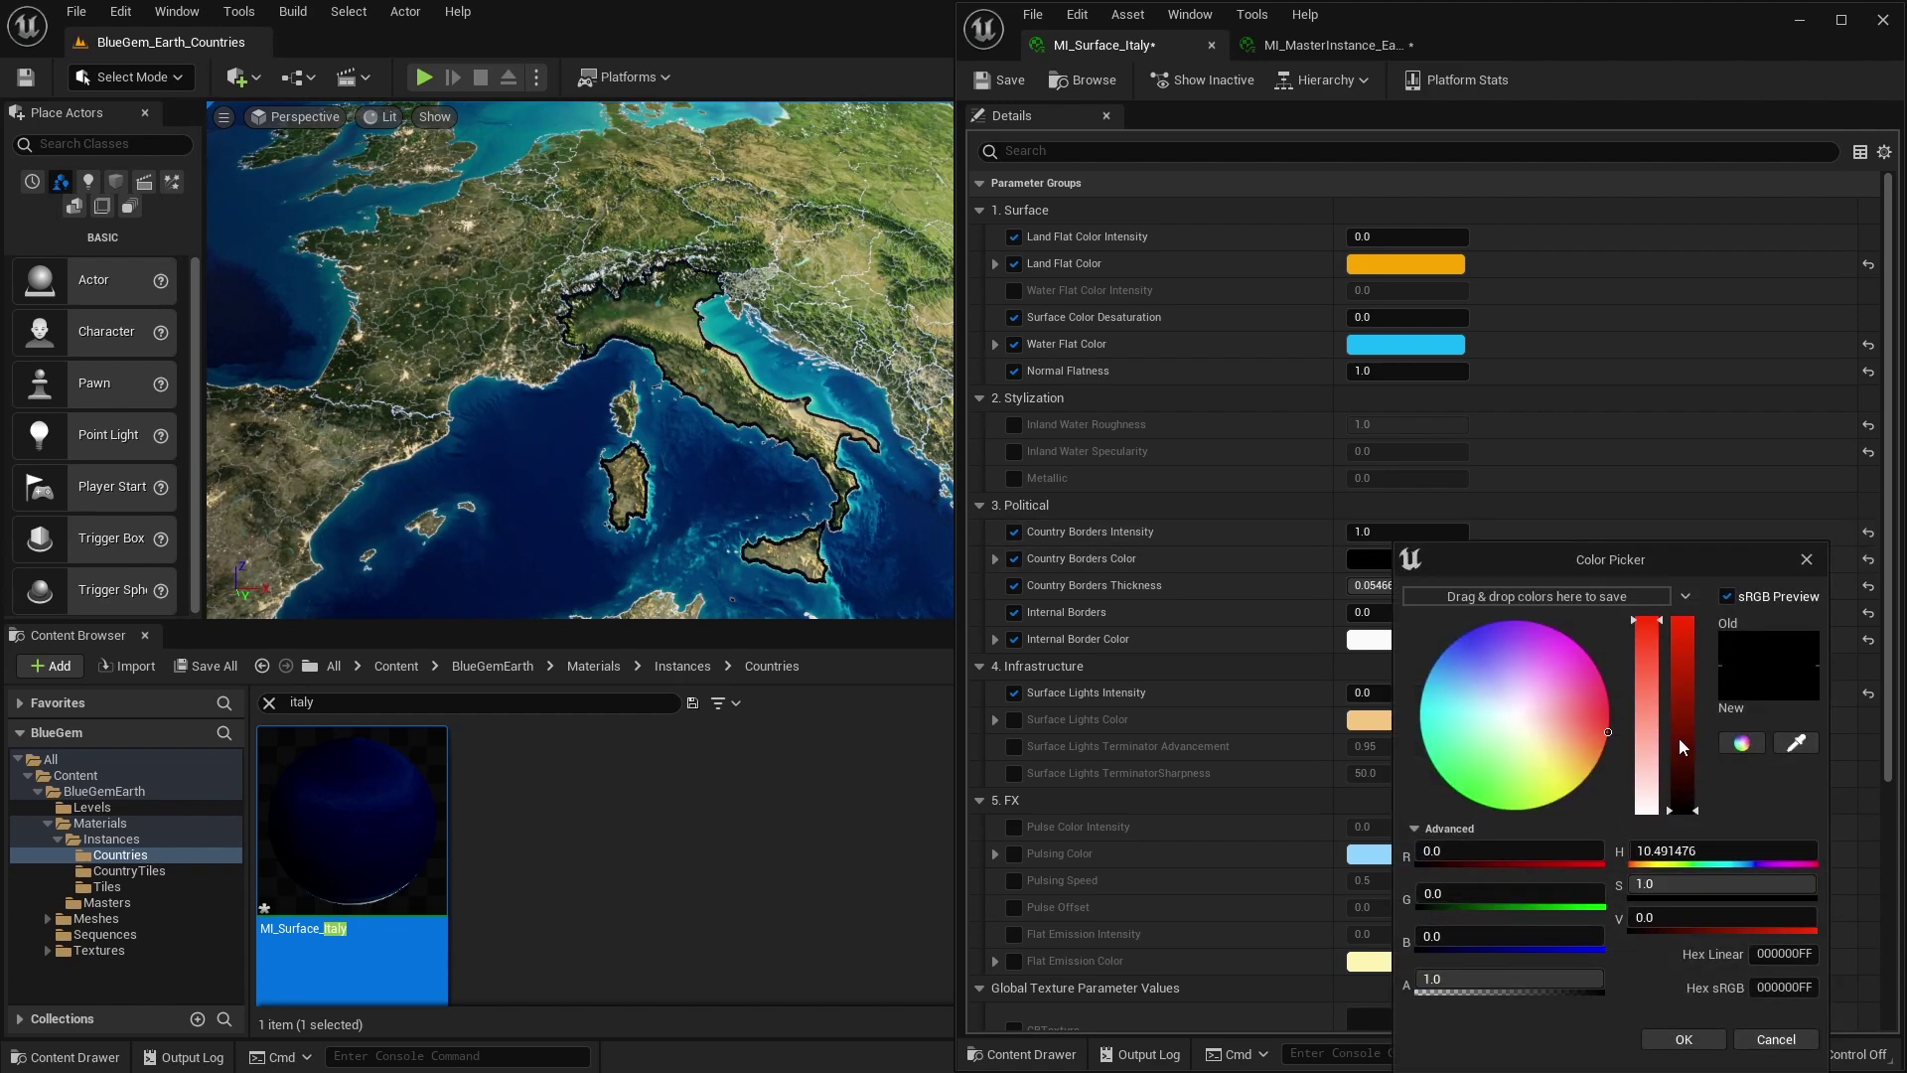
click(1691, 628)
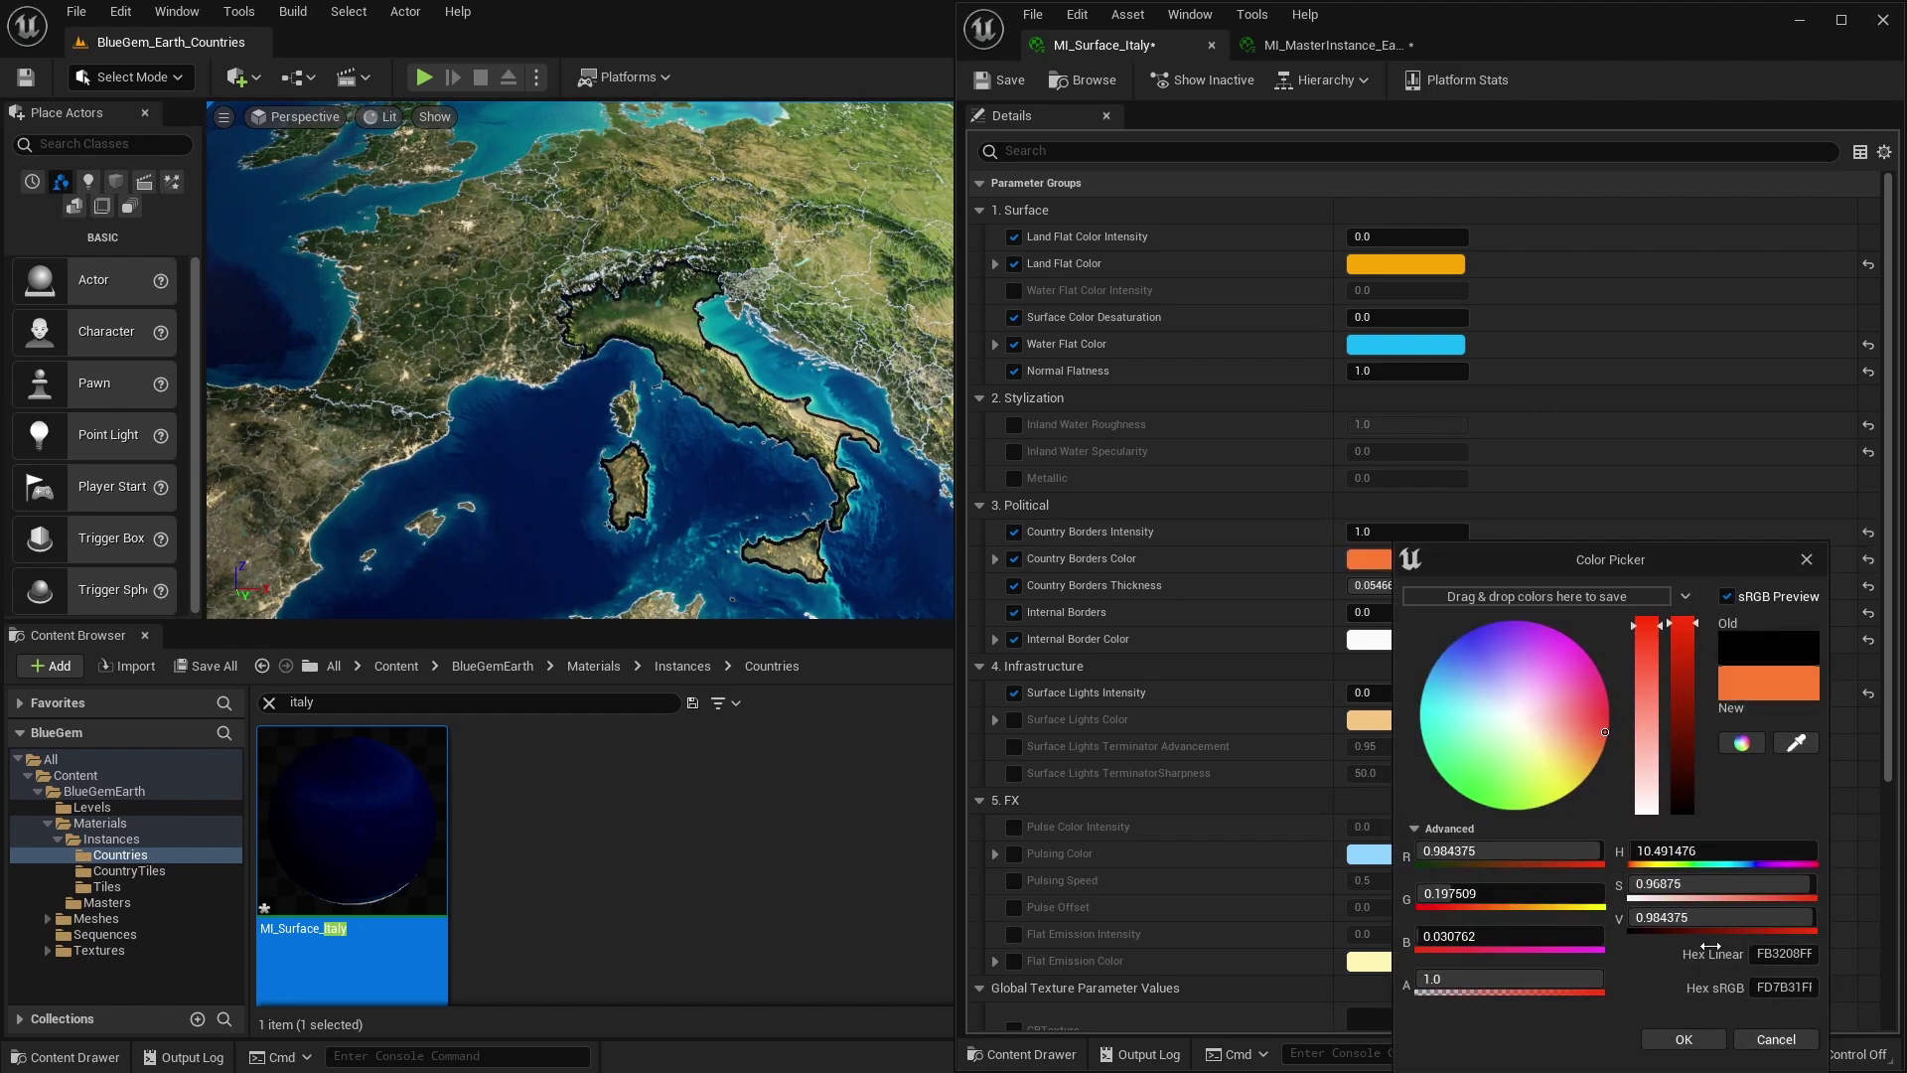
click(1684, 1039)
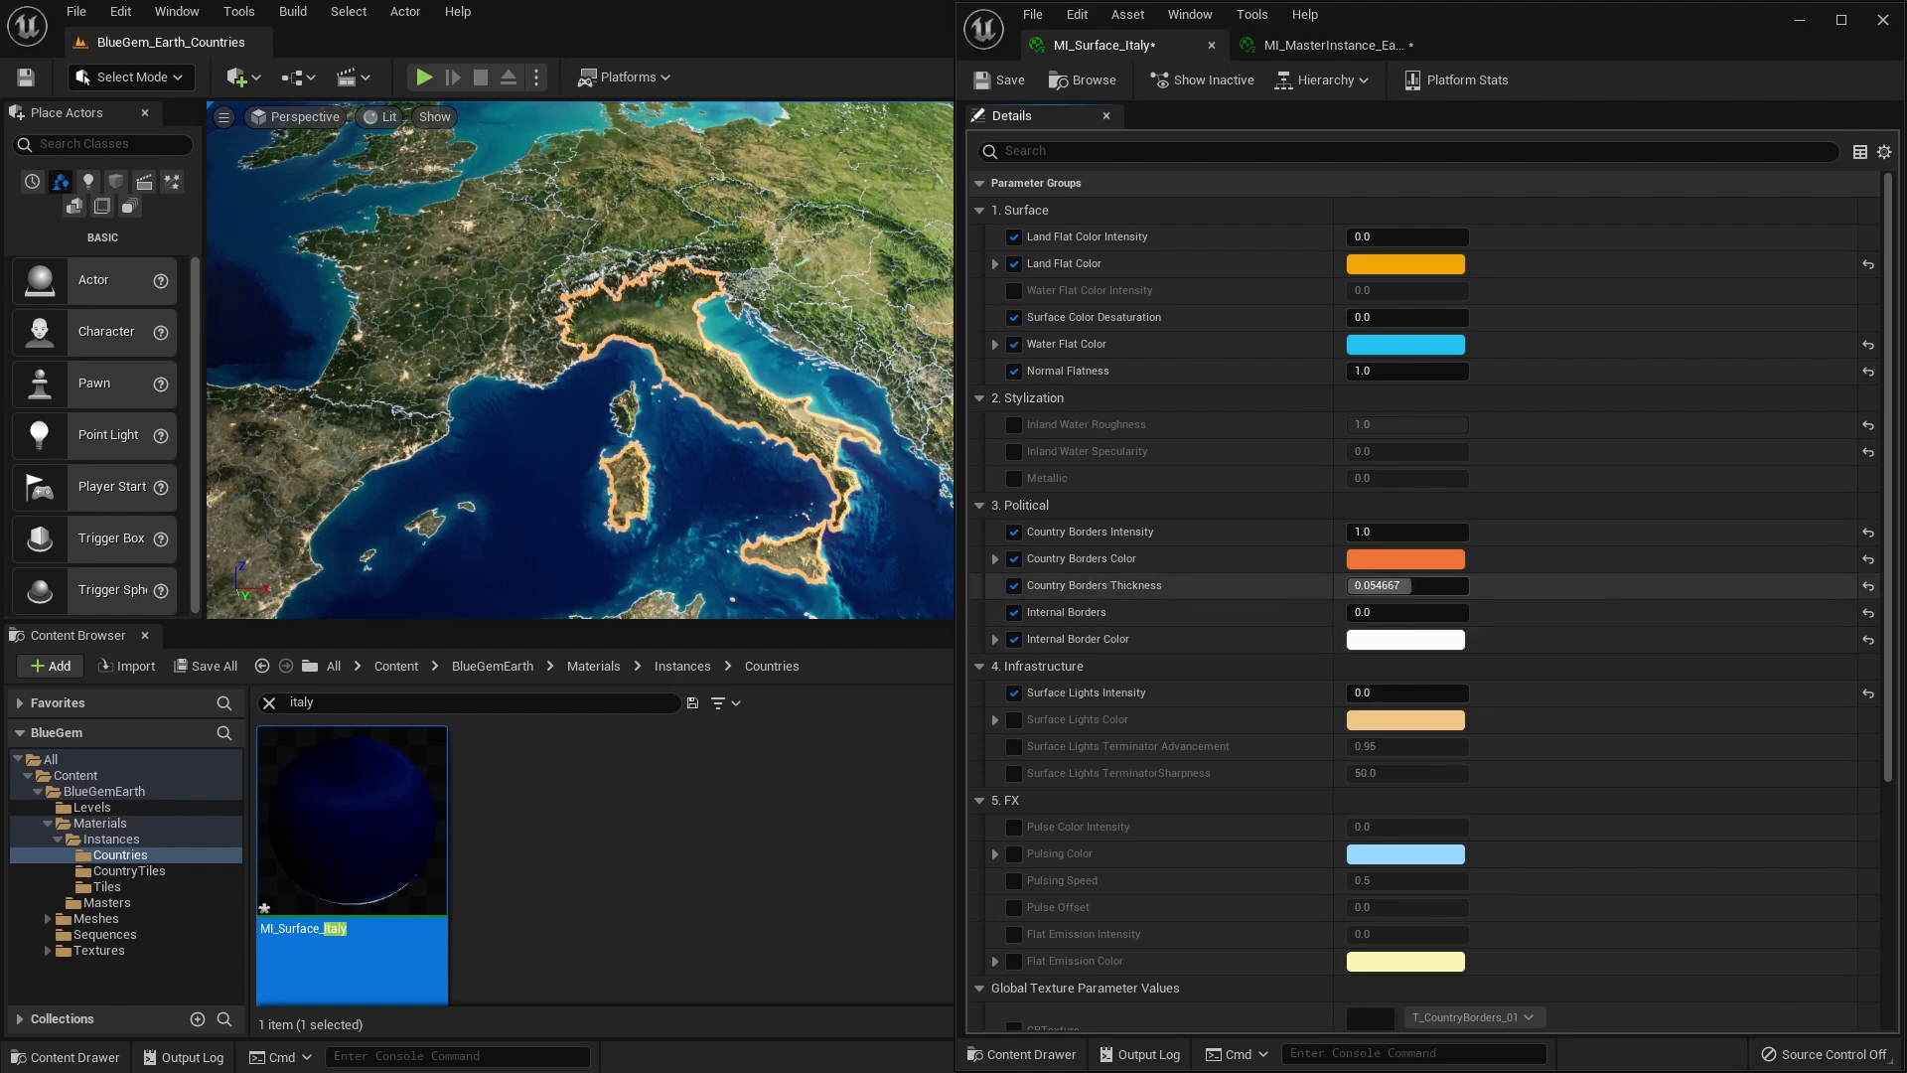
Test Italy's Country Borders Thickness at 0.1 and 0.2, and set it to 0.05
mouse_move(1410, 586)
mouse_down()
mouse_move(1375, 588)
mouse_move(1412, 588)
mouse_up()
click(1413, 588)
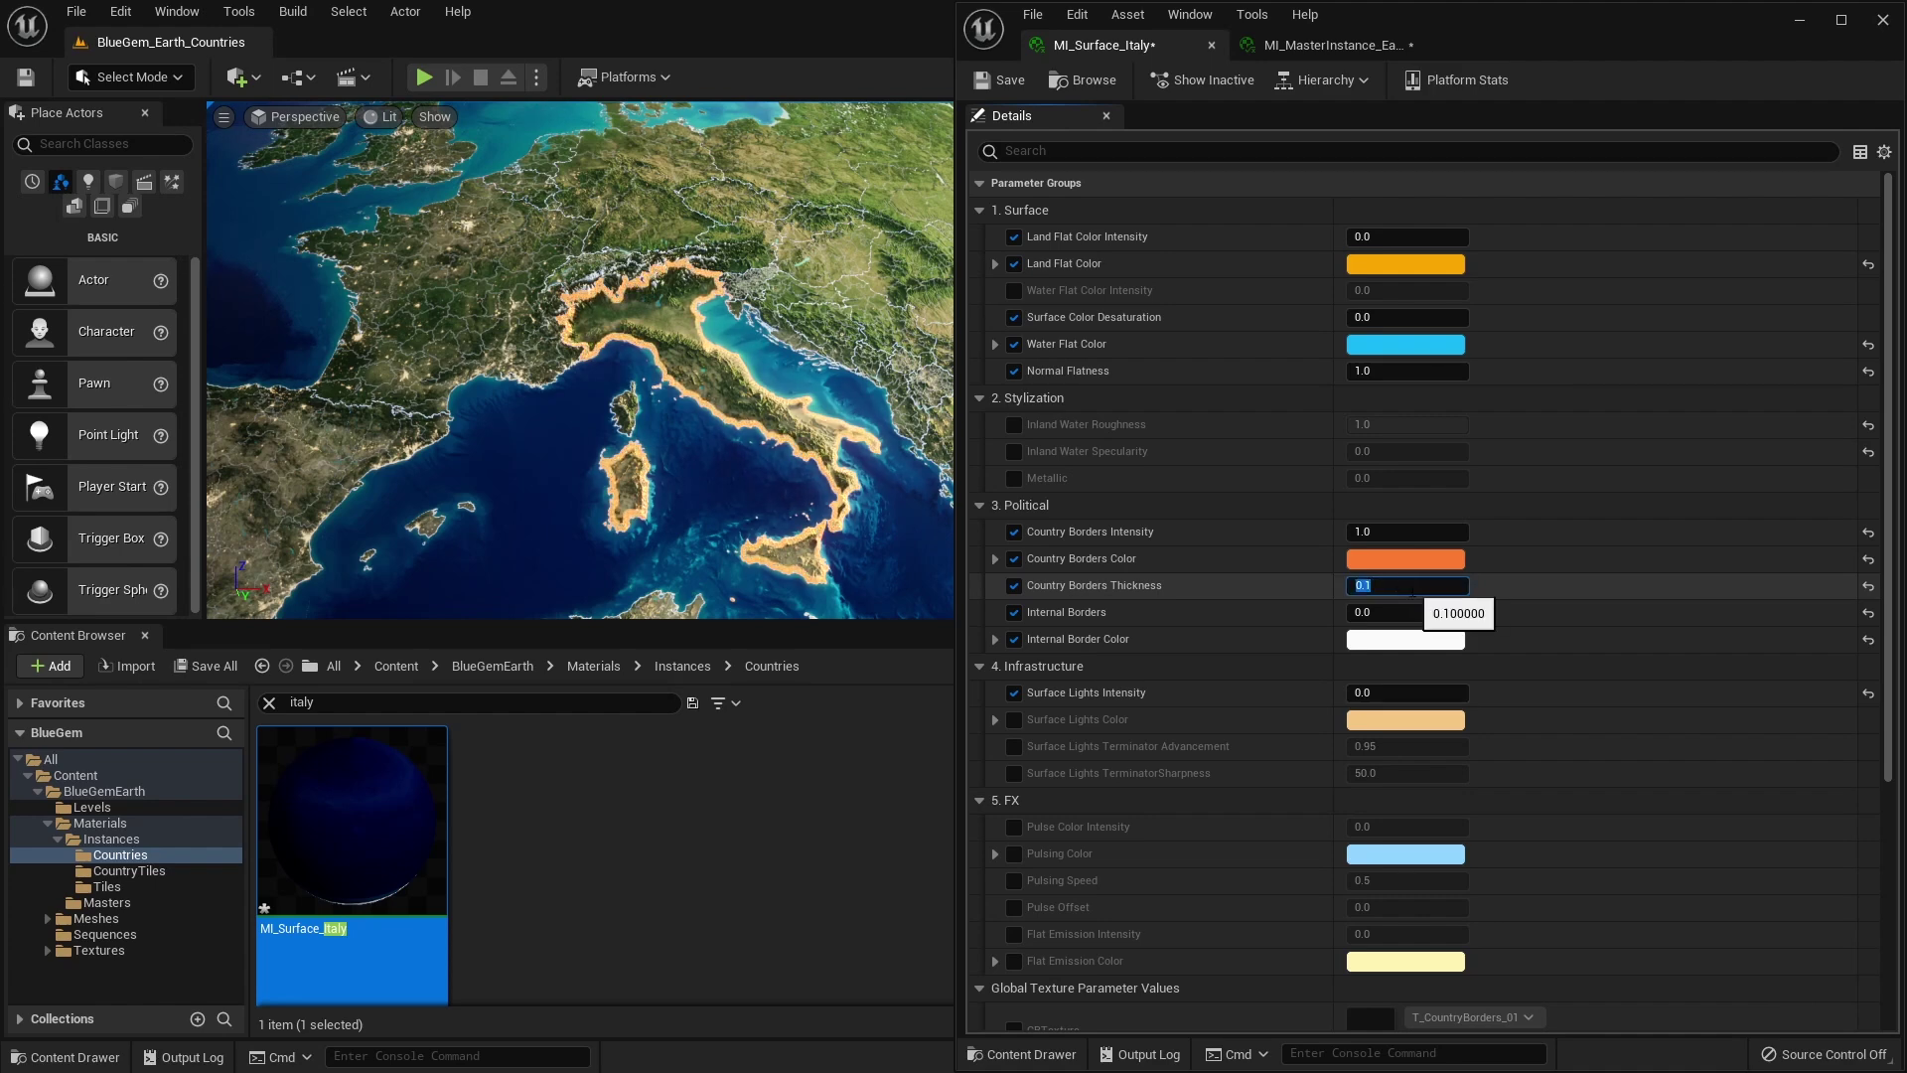
text(0.2)
key(Return)
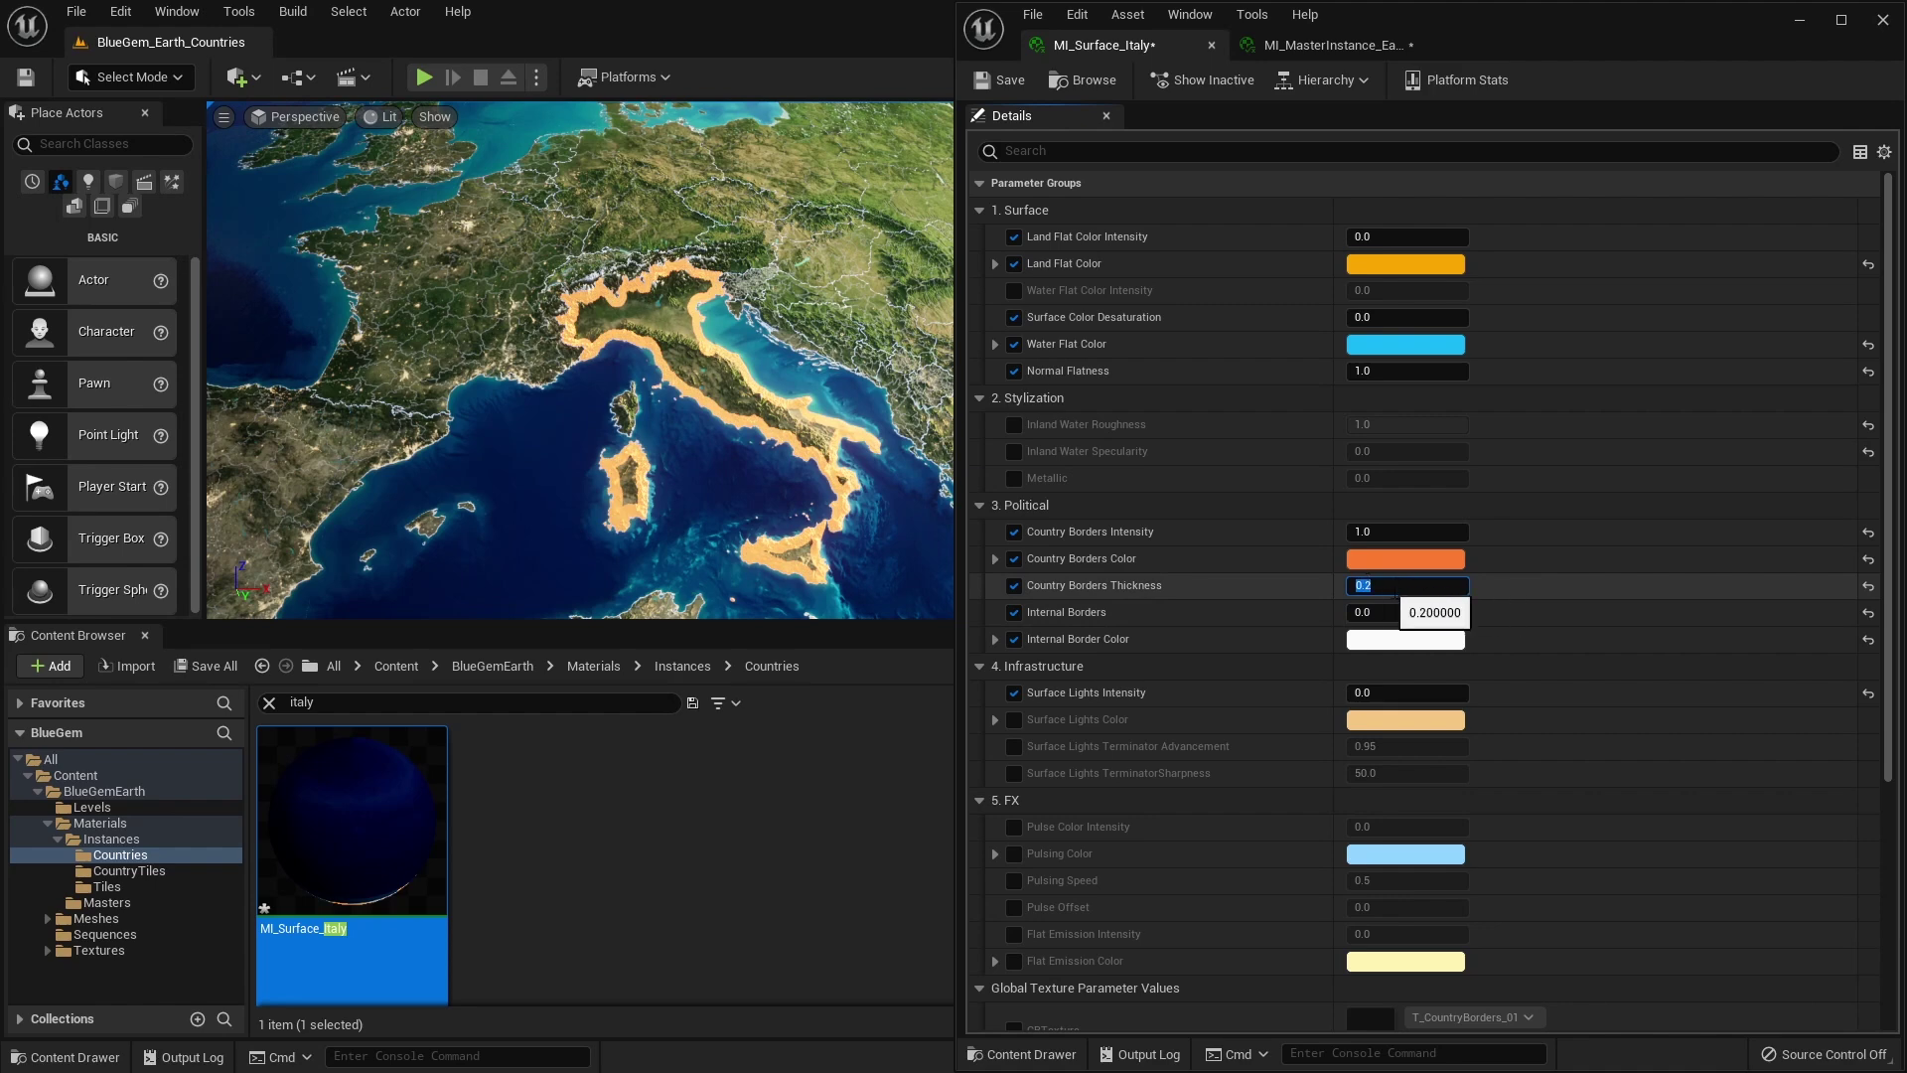
text(0.1)
key(Return)
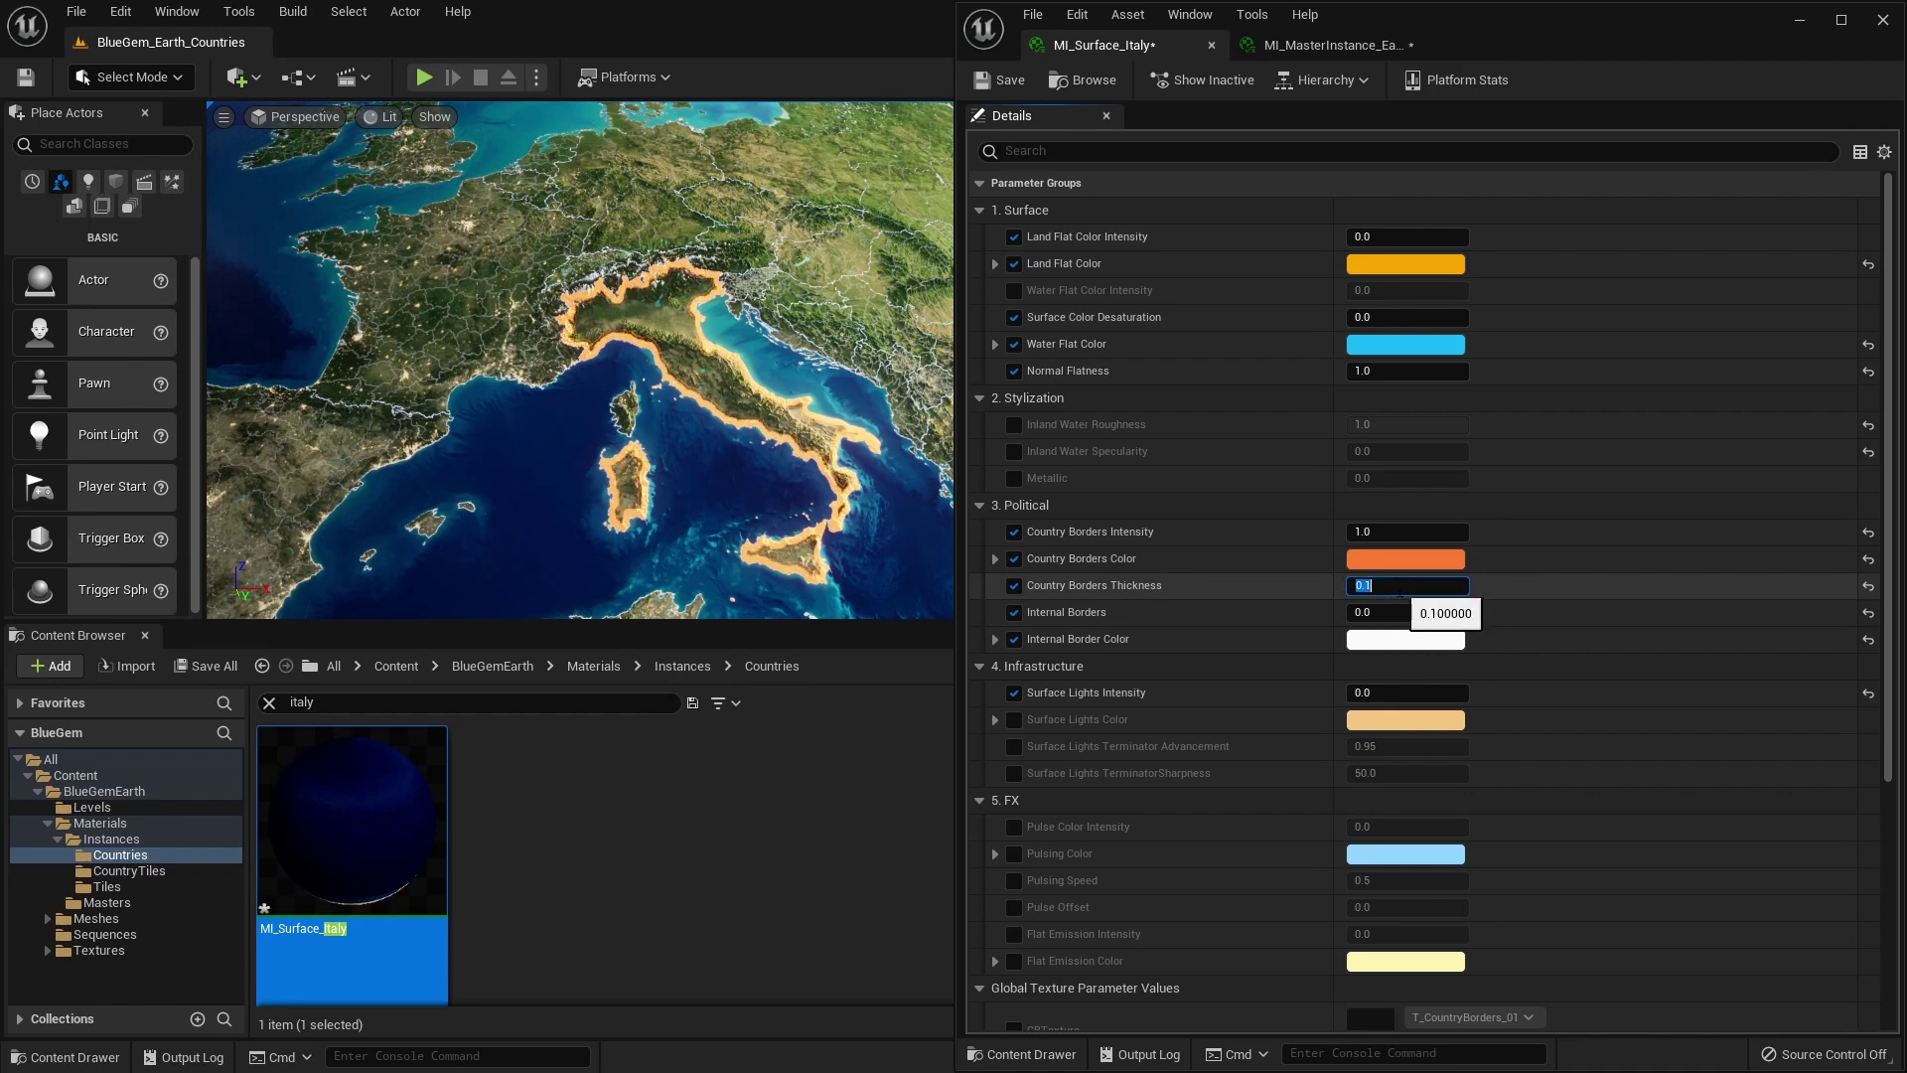
text(.05)
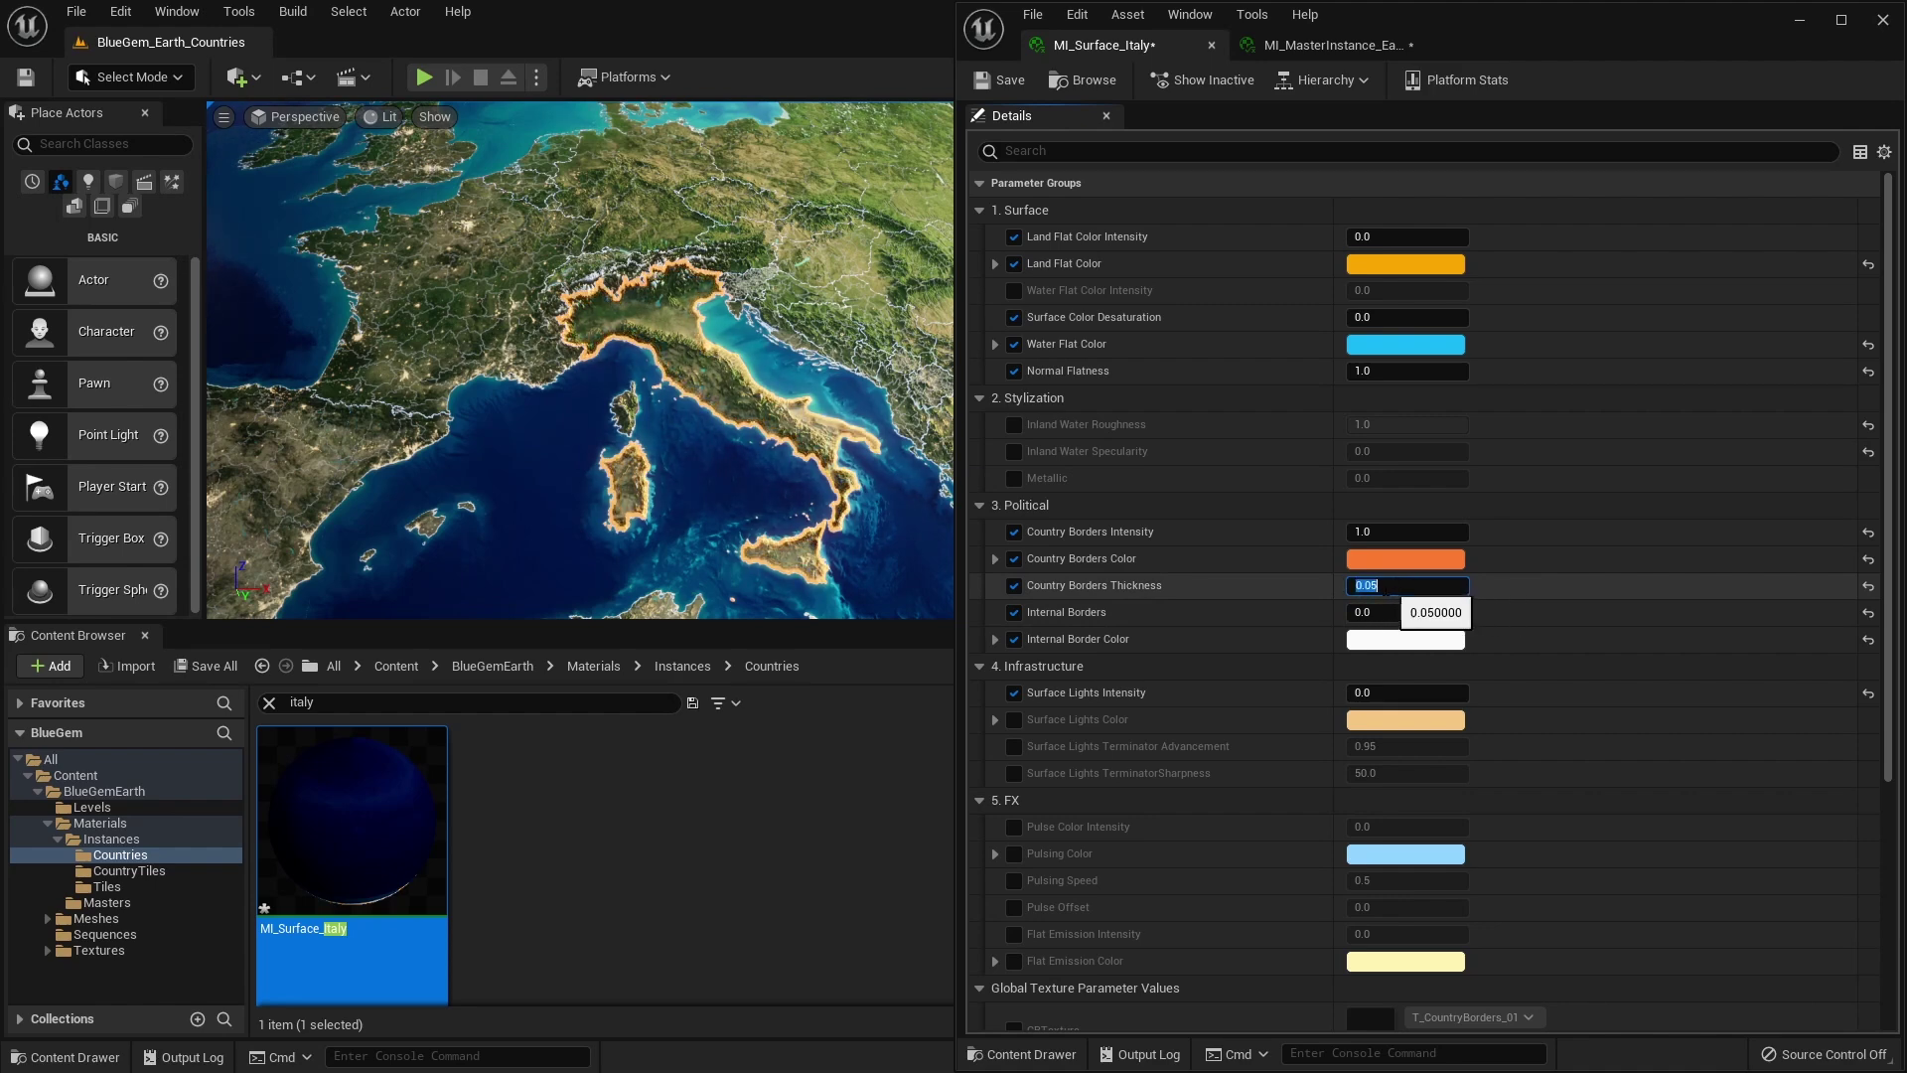
key(Return)
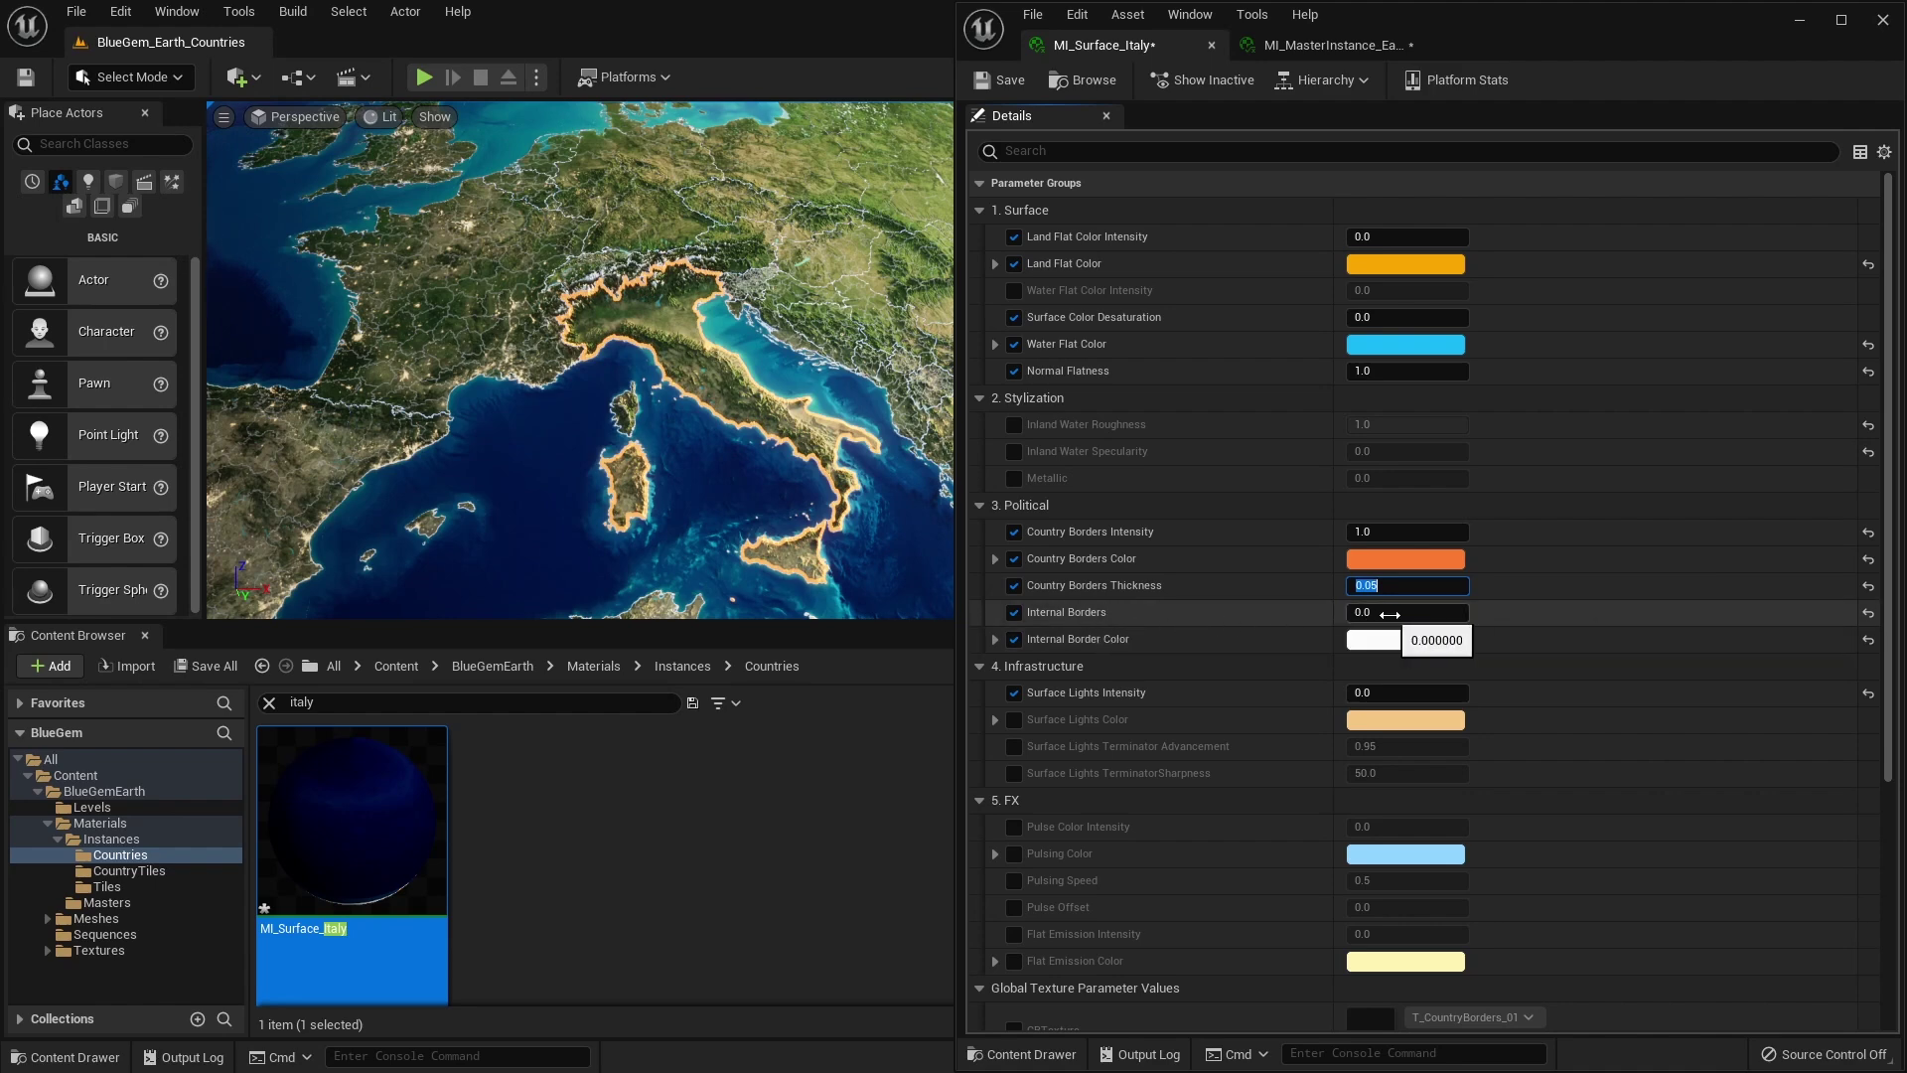
Set Italy's Internal Borders to 1 and its Internal Border Color to saturated red
click(1430, 610)
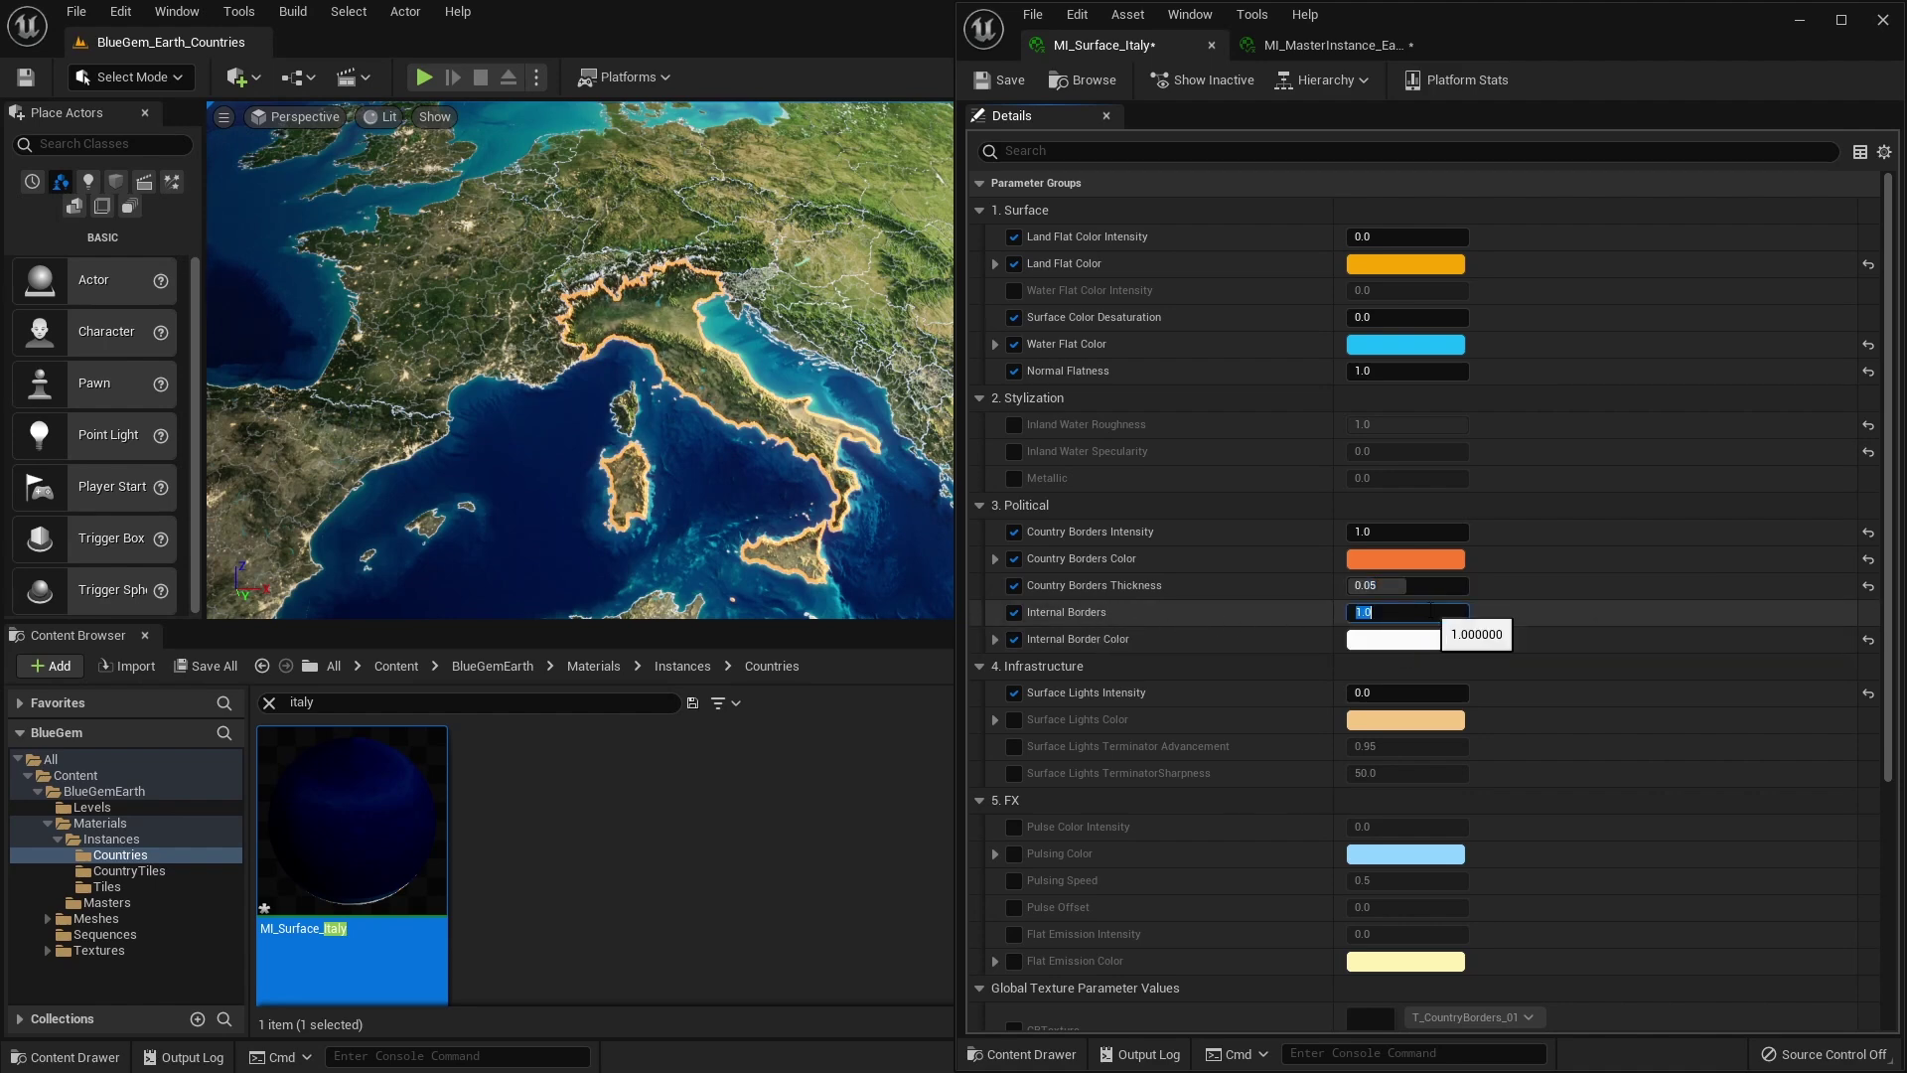
click(1408, 642)
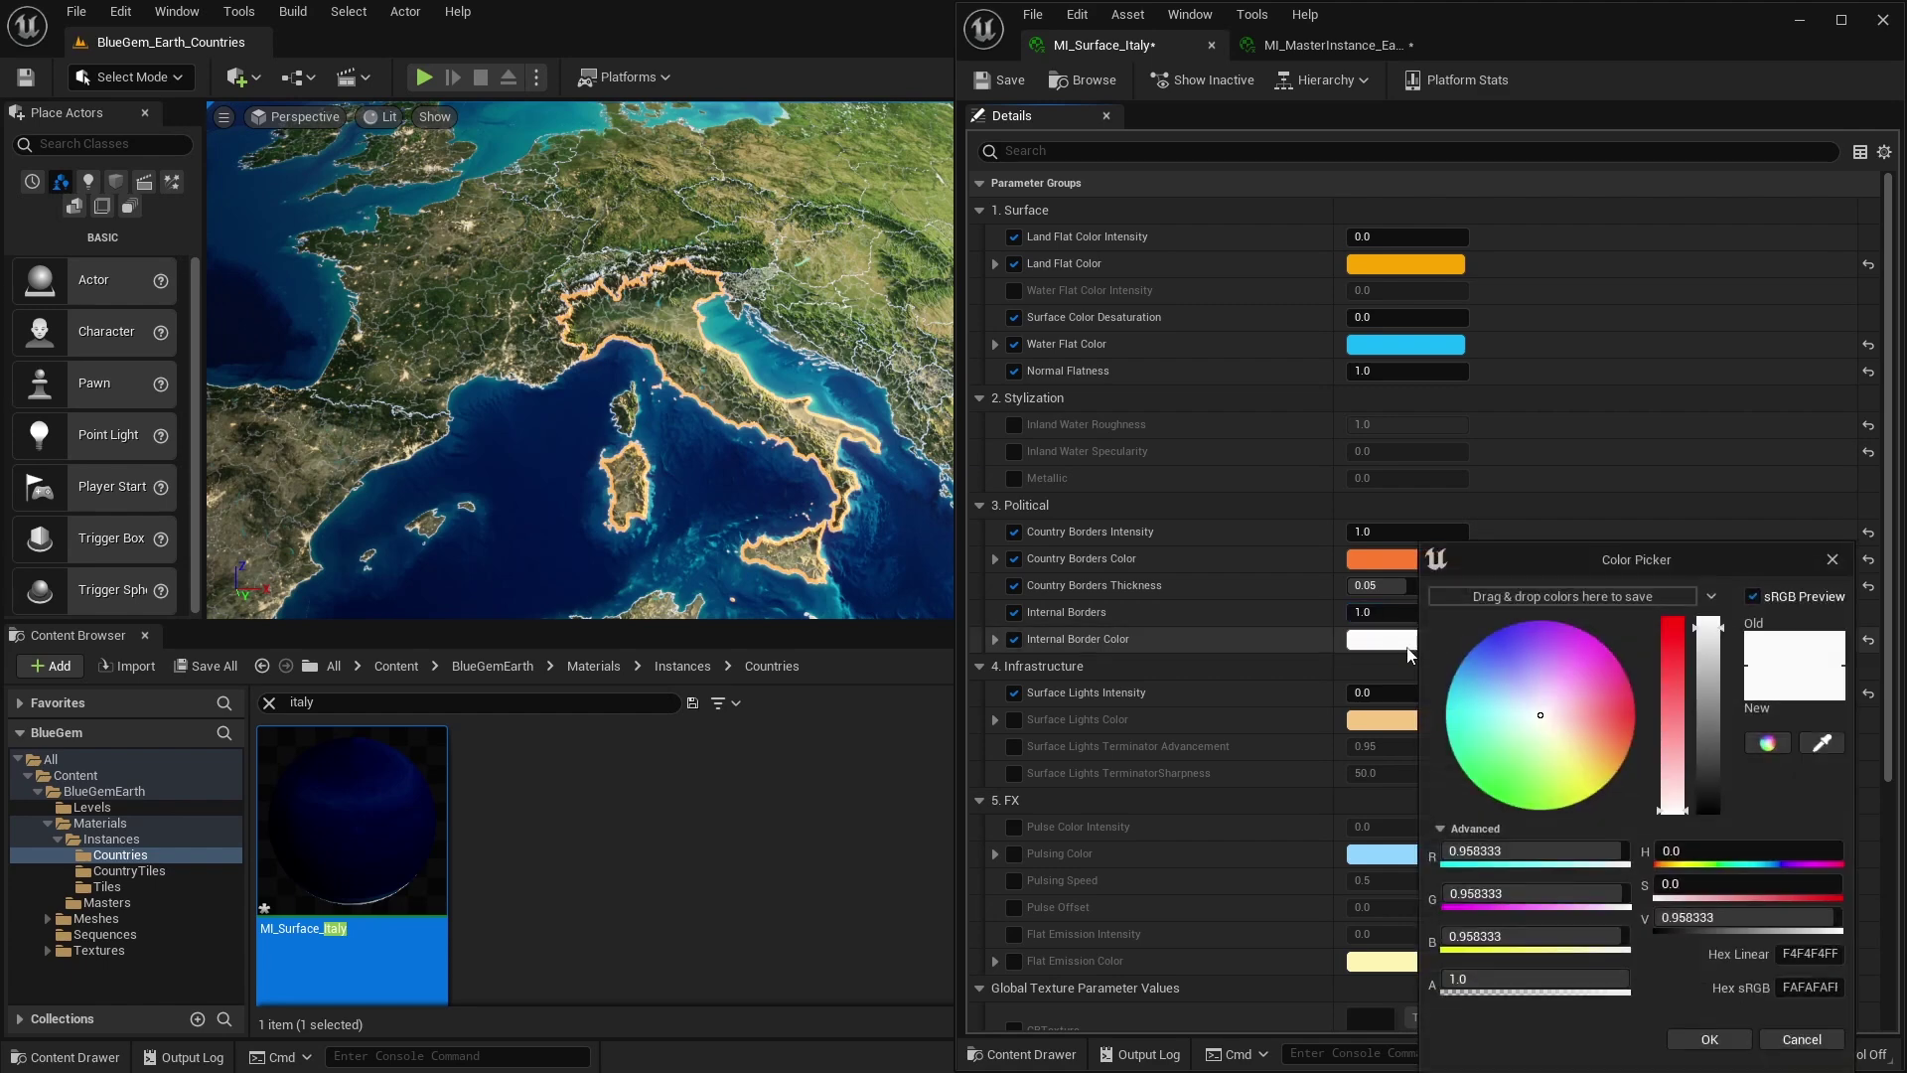
click(1634, 711)
click(1709, 1039)
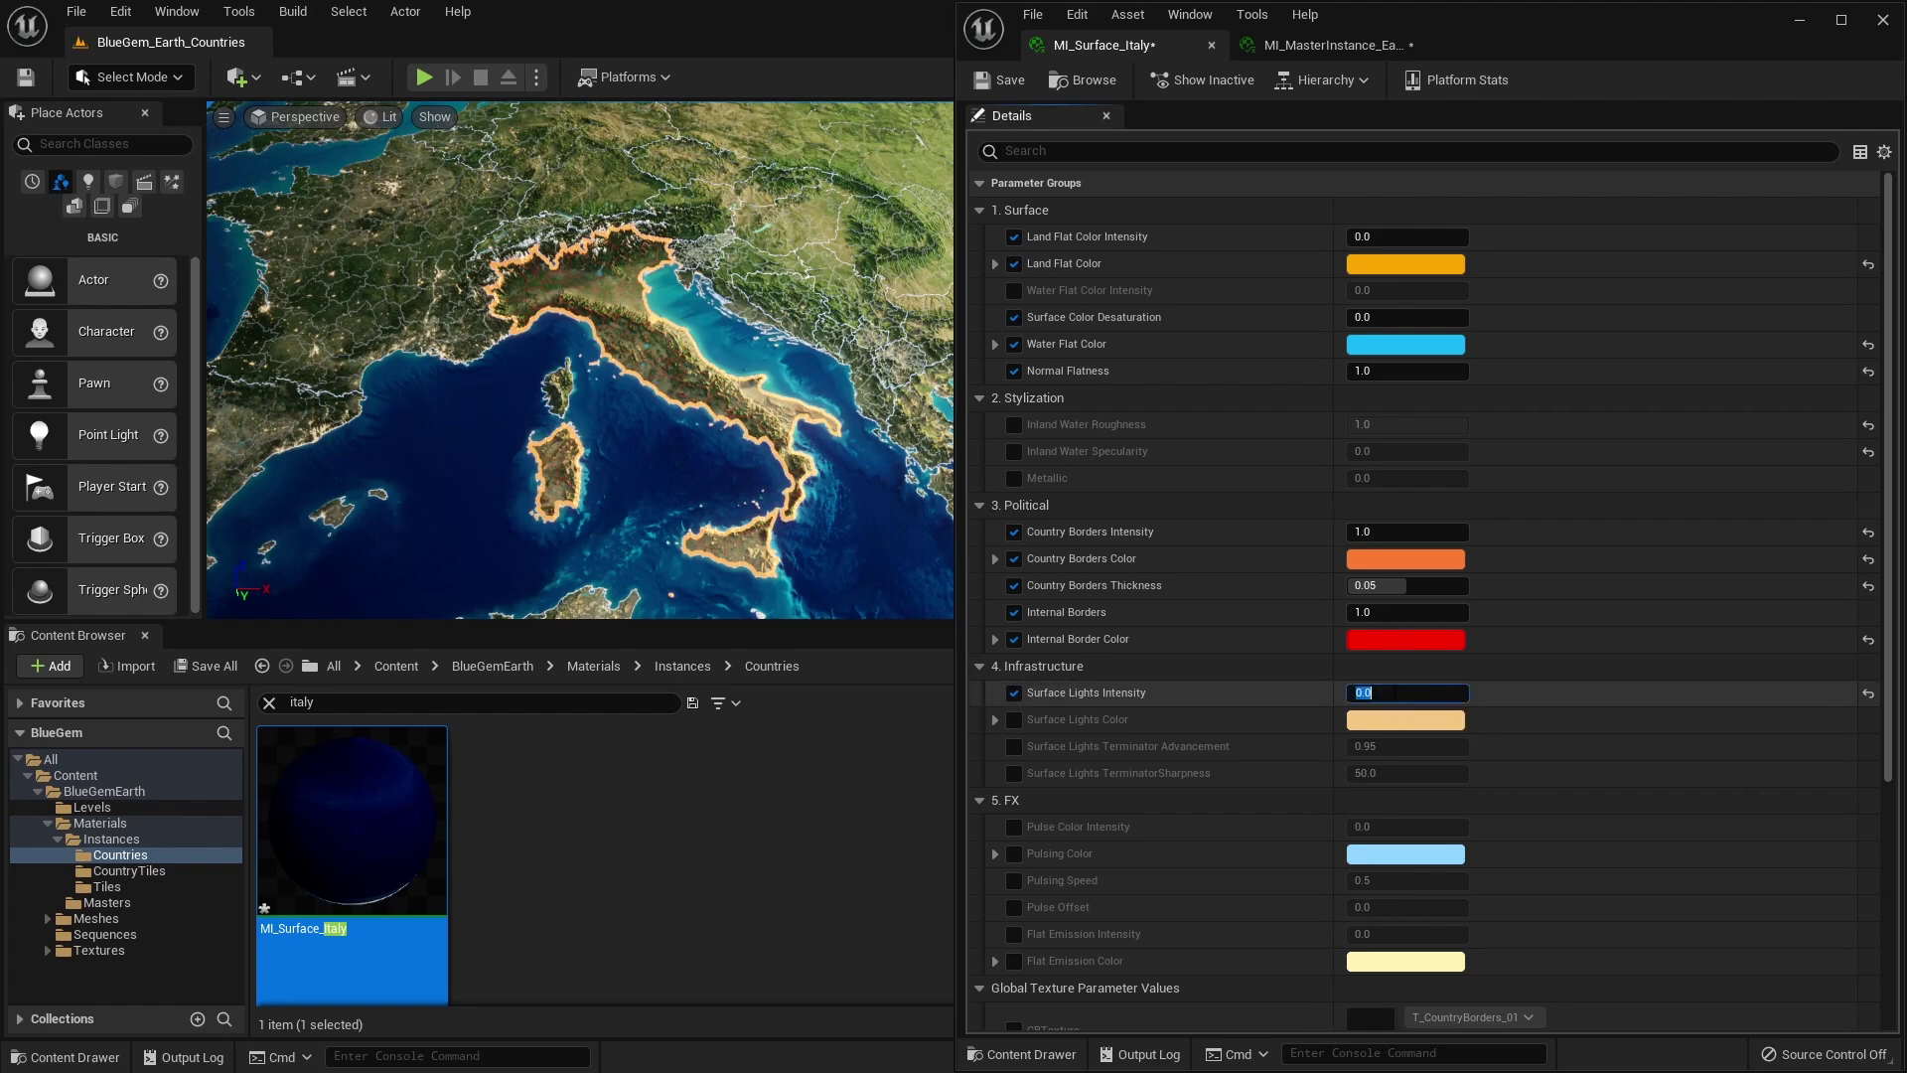
Set Italy's Surface Lights Intensity to 3 and rotate the sun direction between day and night, leaving Italy in the darker lighting
text(3)
key(Return)
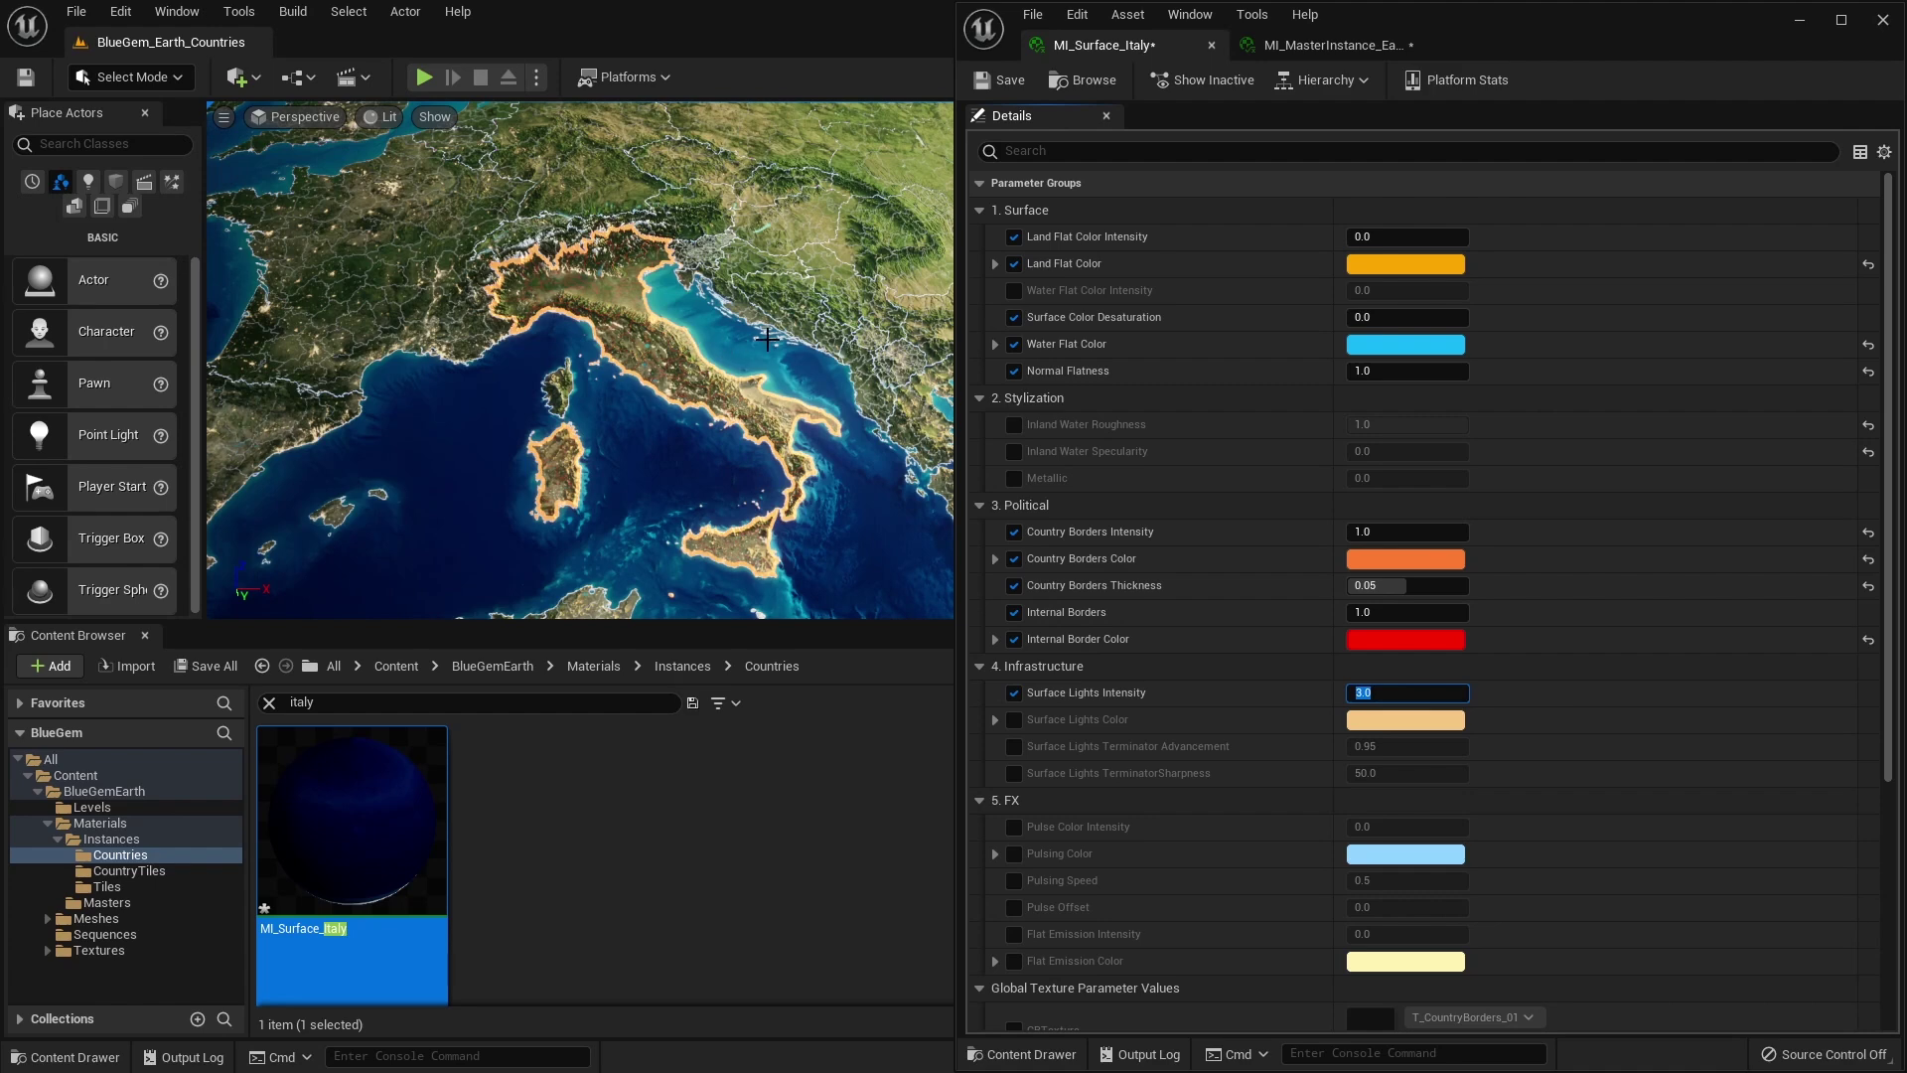
right_drag(766, 339, 762, 335)
key(ctrl+l)
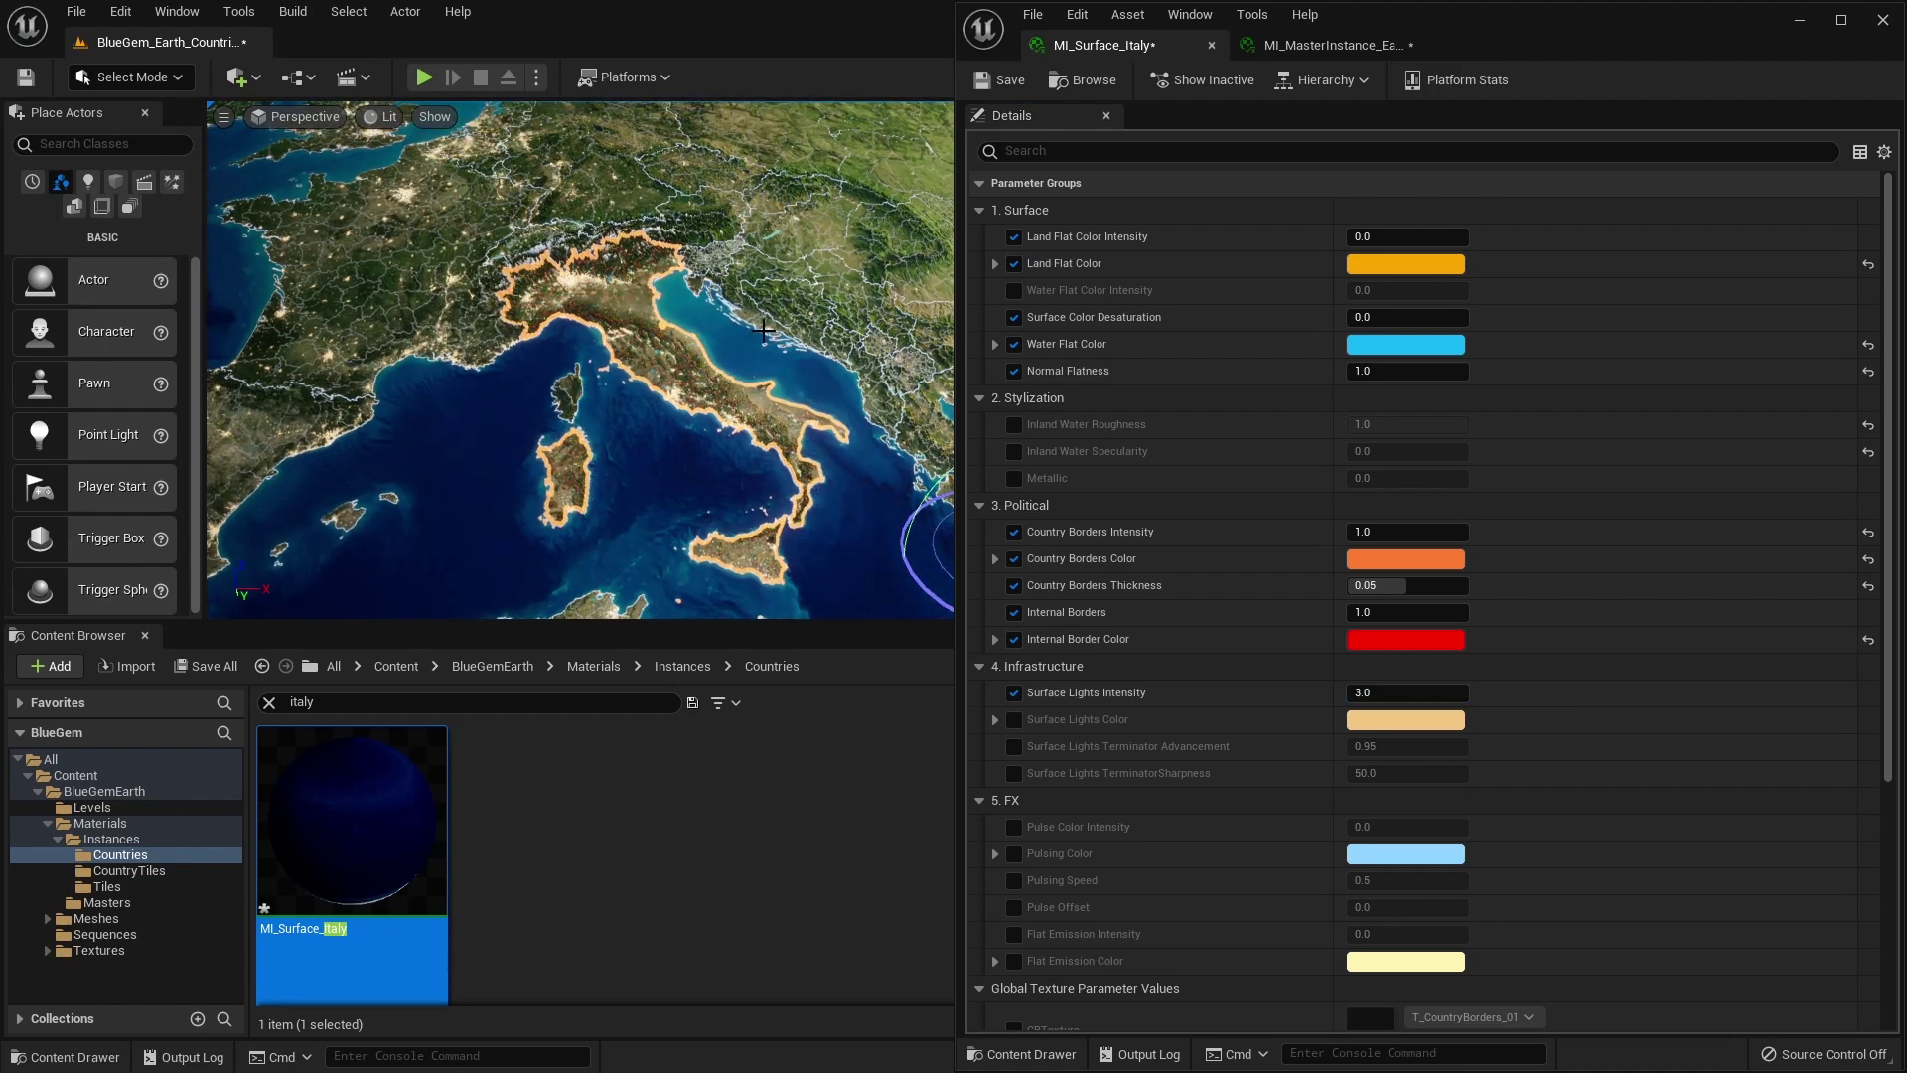
key(ctrl+l)
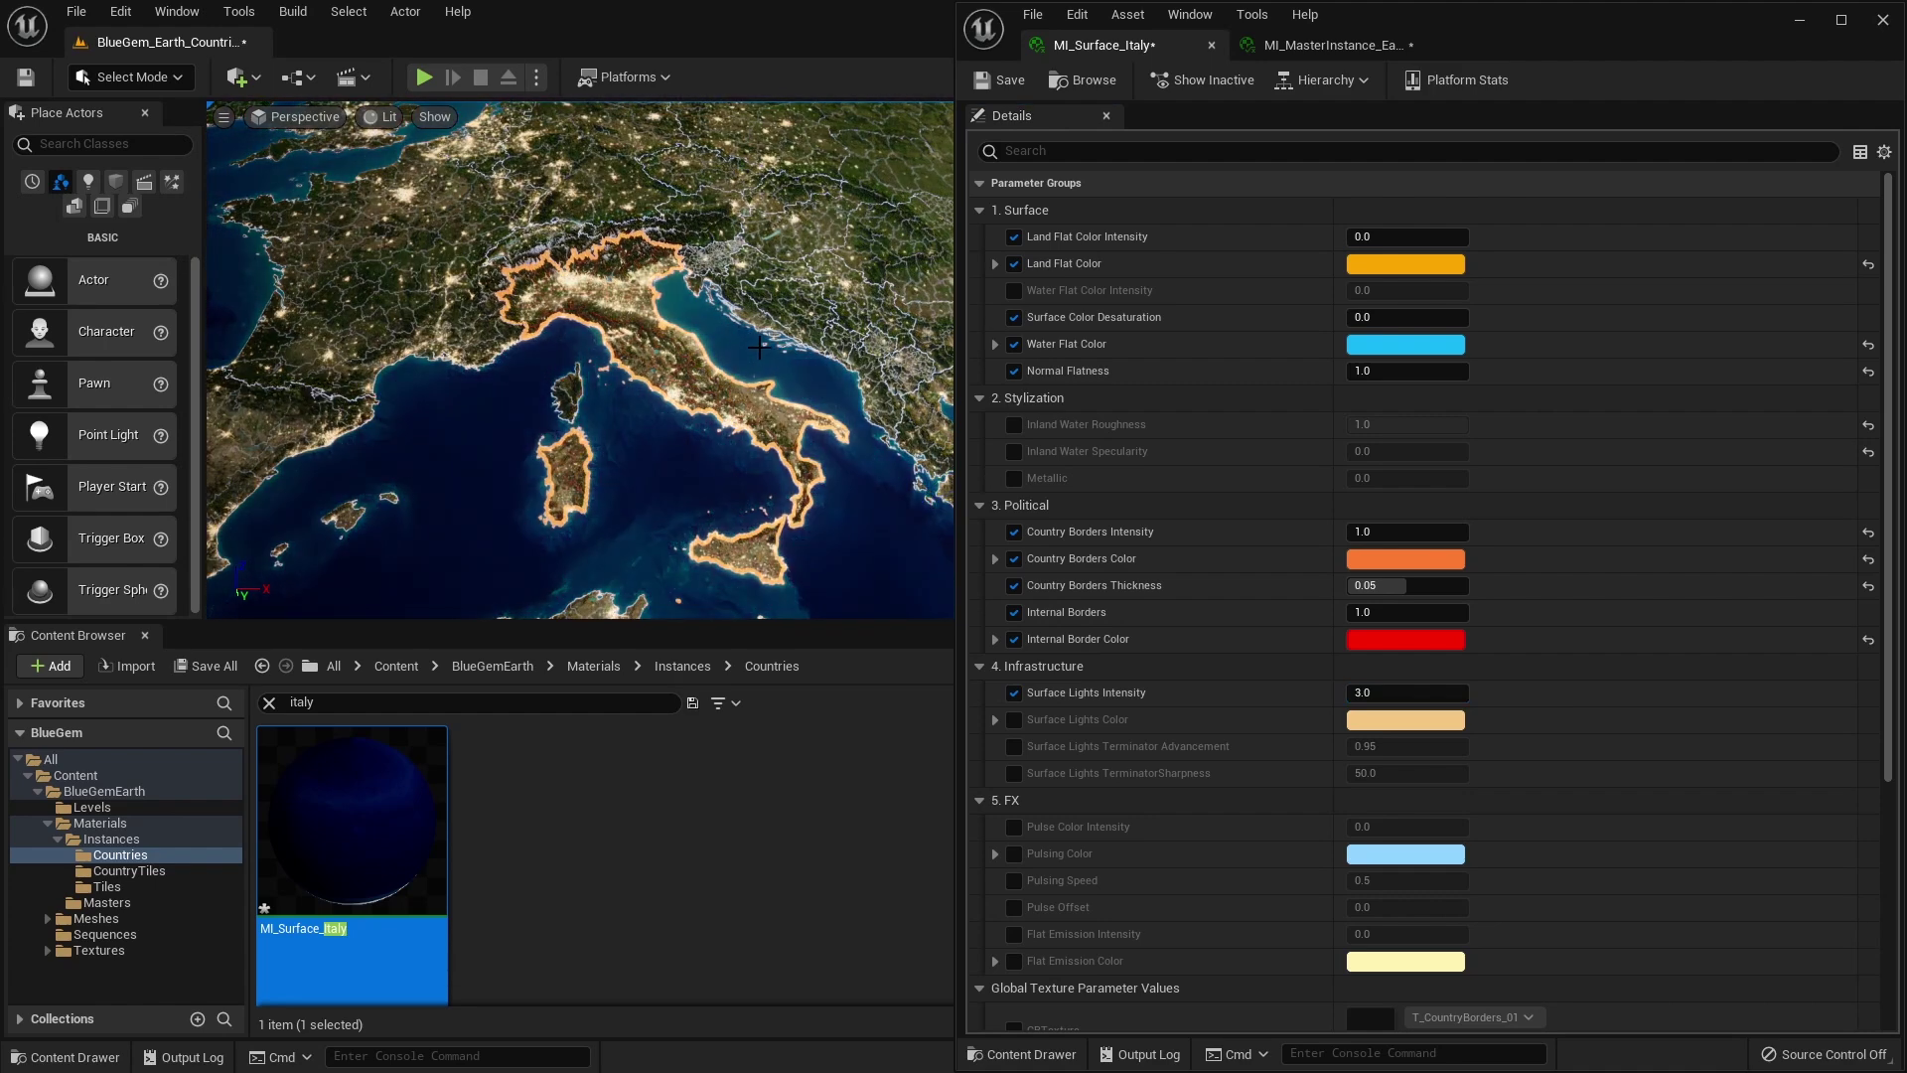
key(ctrl+l)
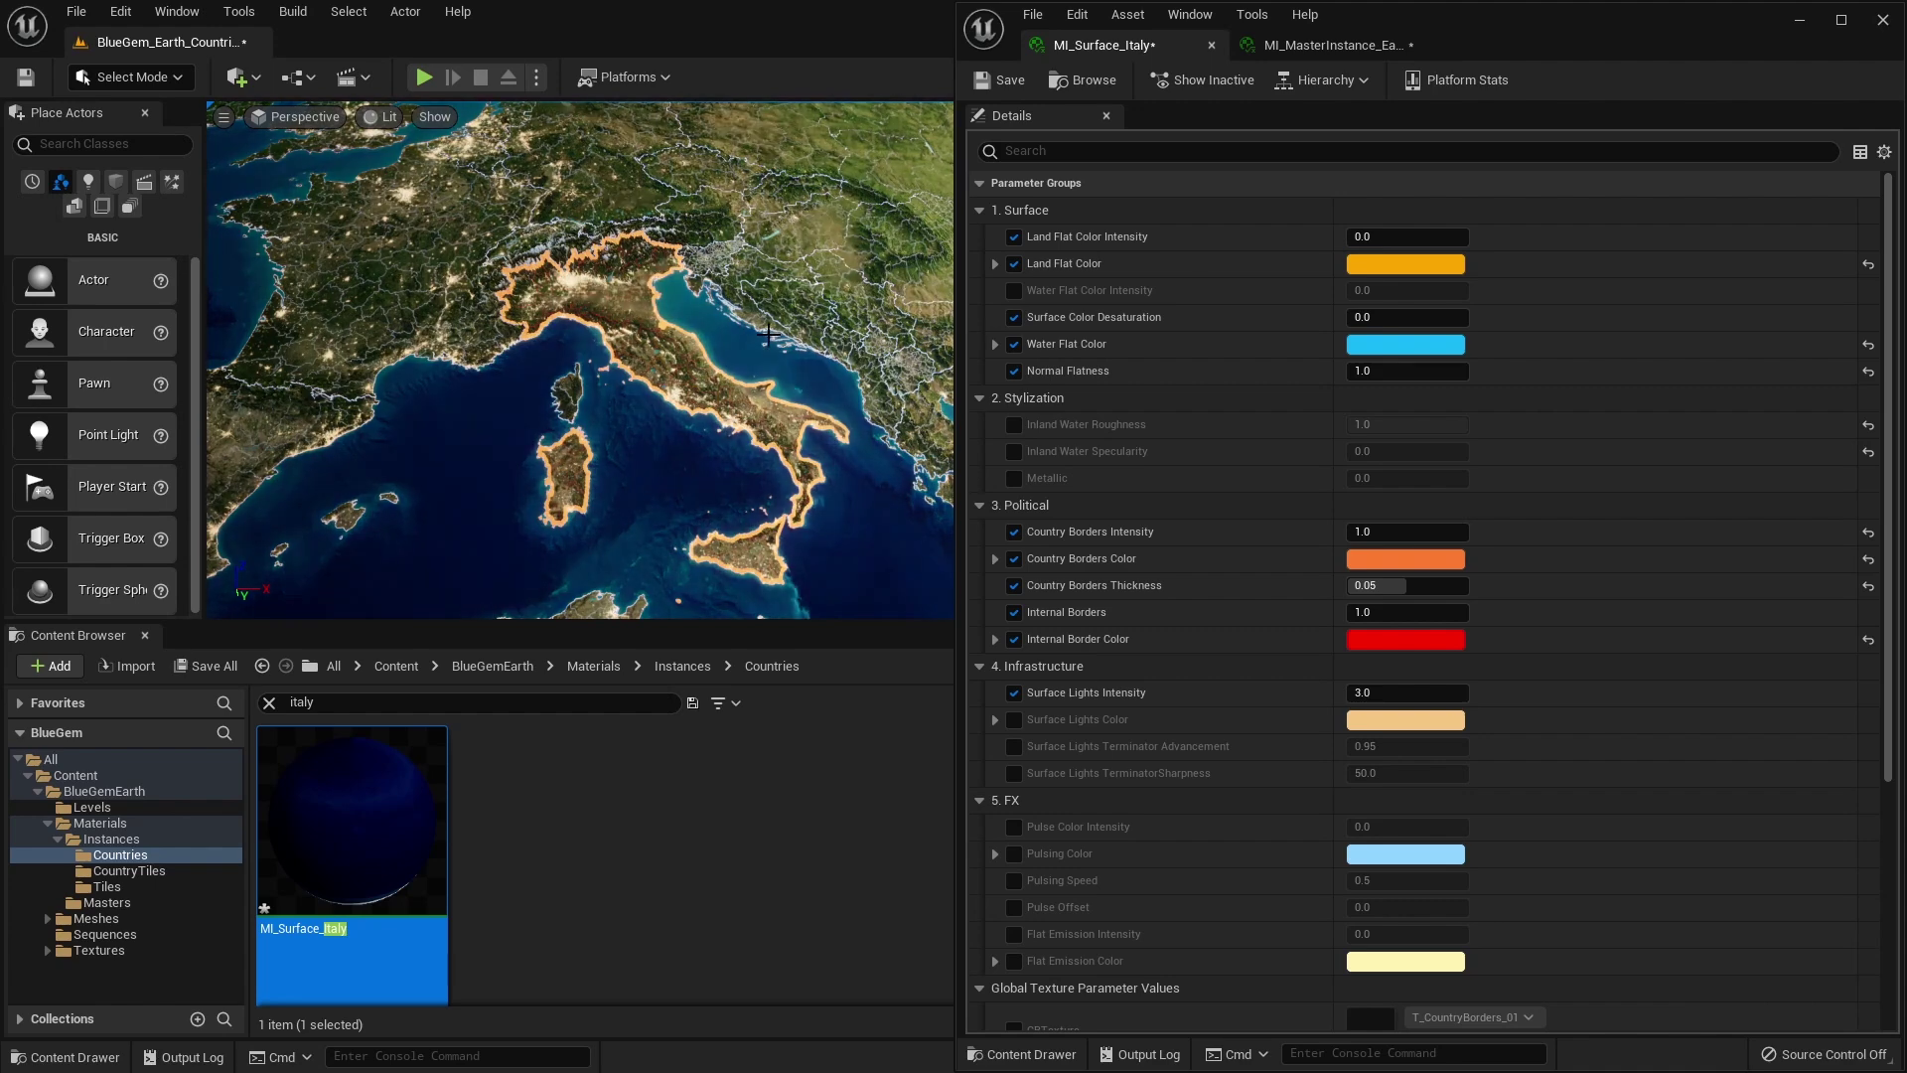
key(ctrl+l)
key(ctrl+l)
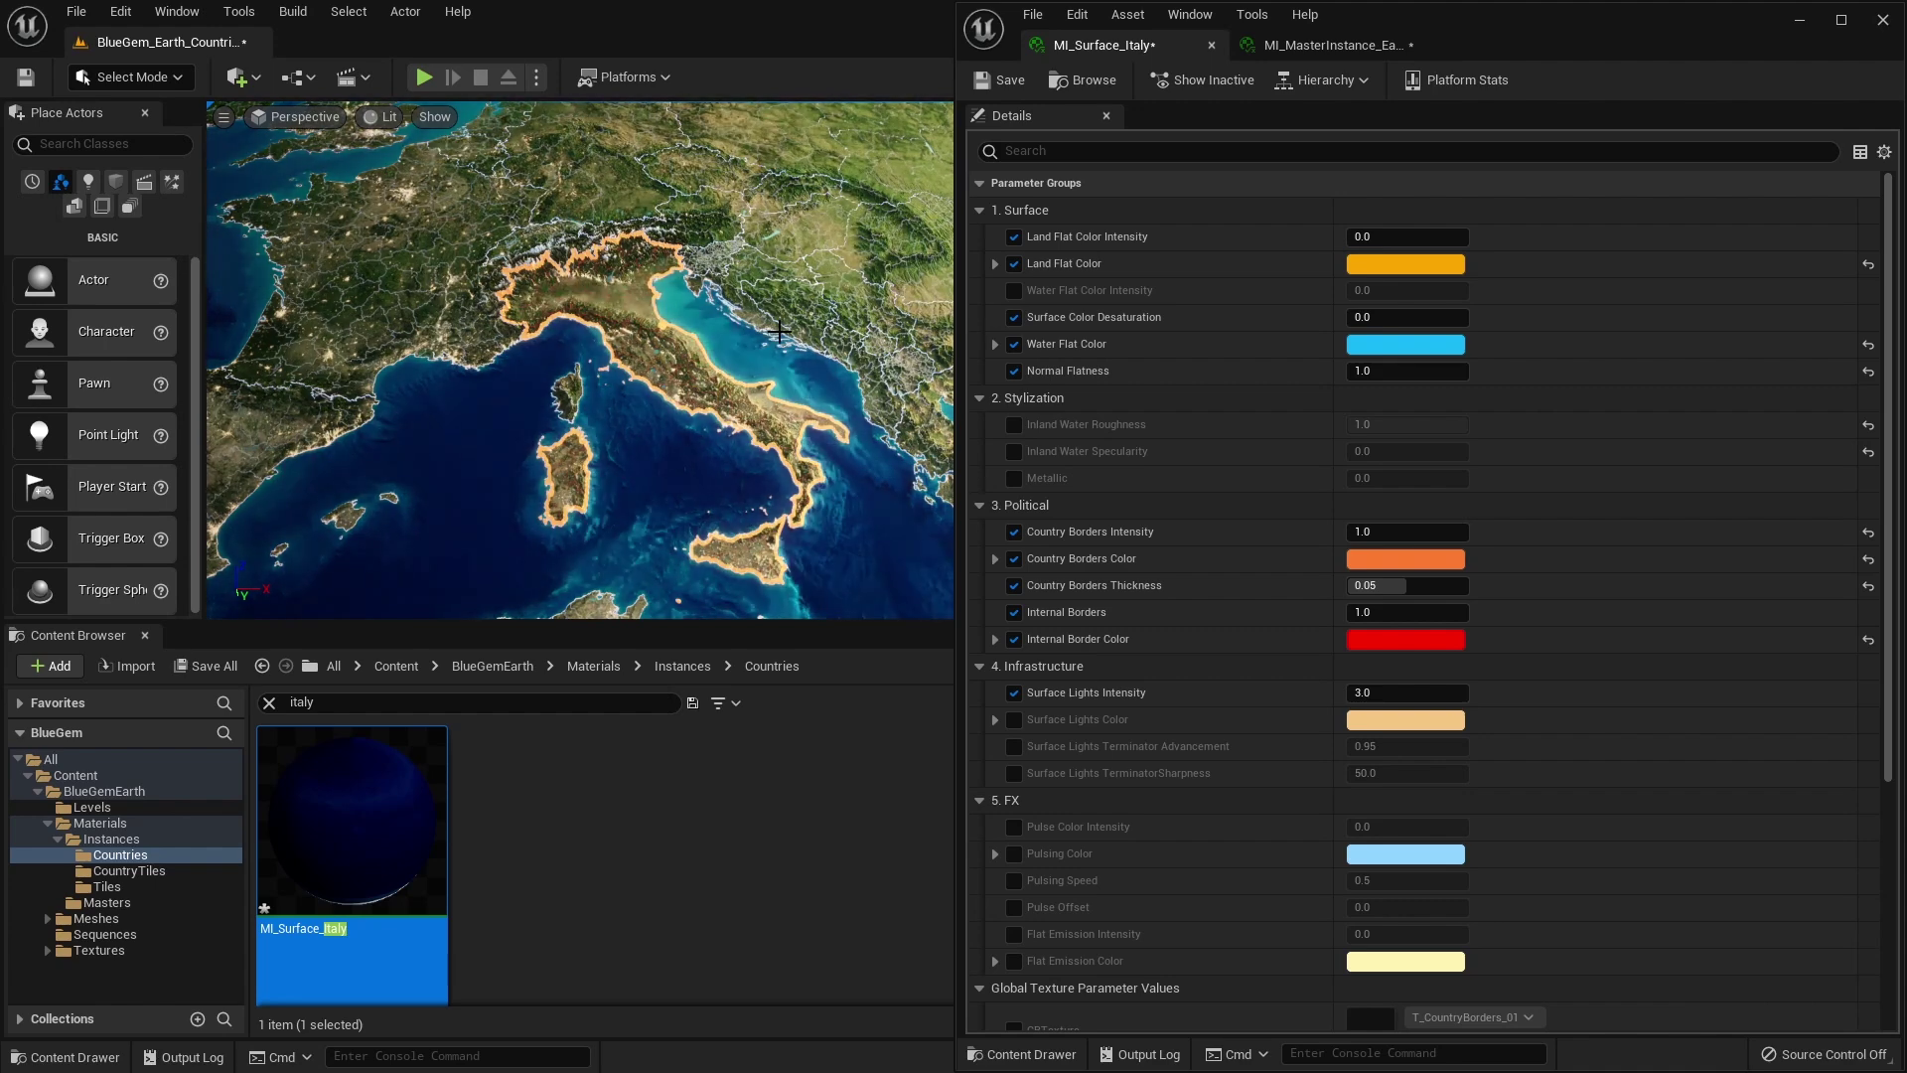
key(ctrl+l)
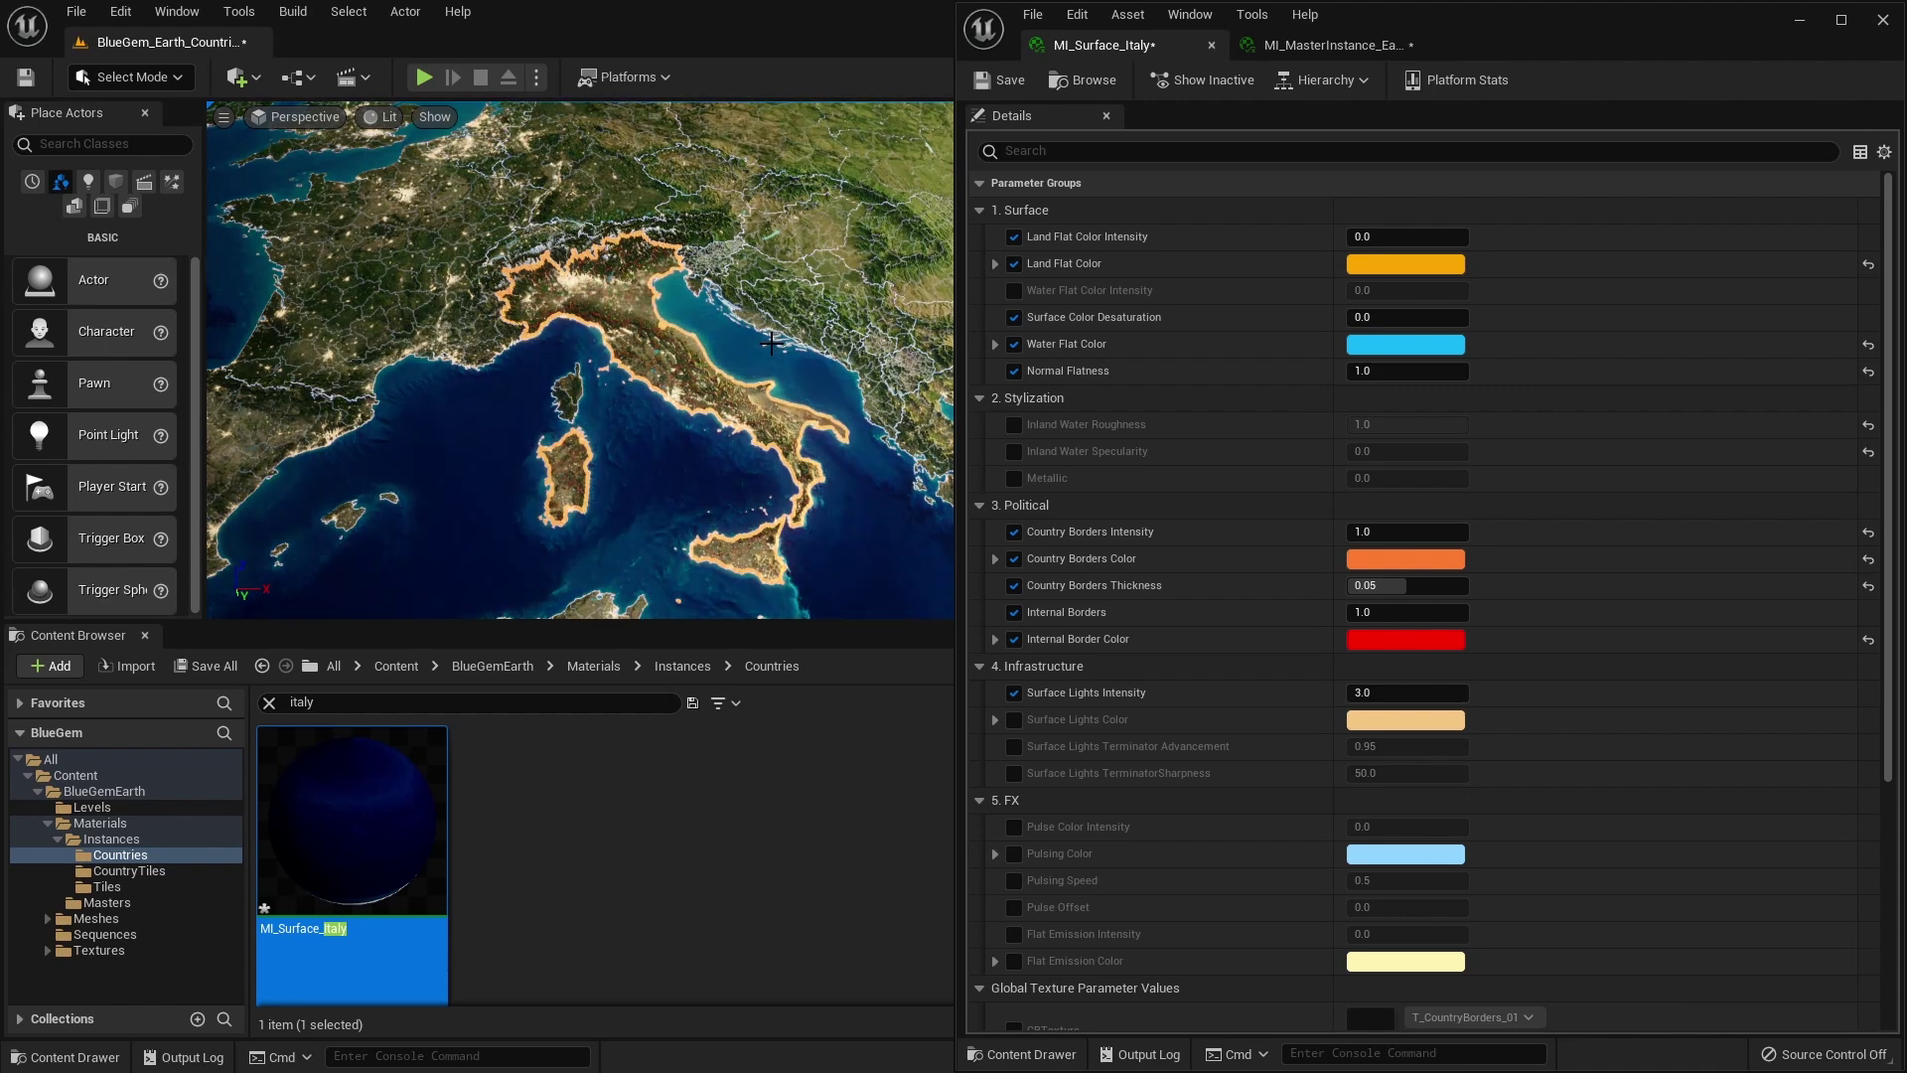
key(ctrl+l)
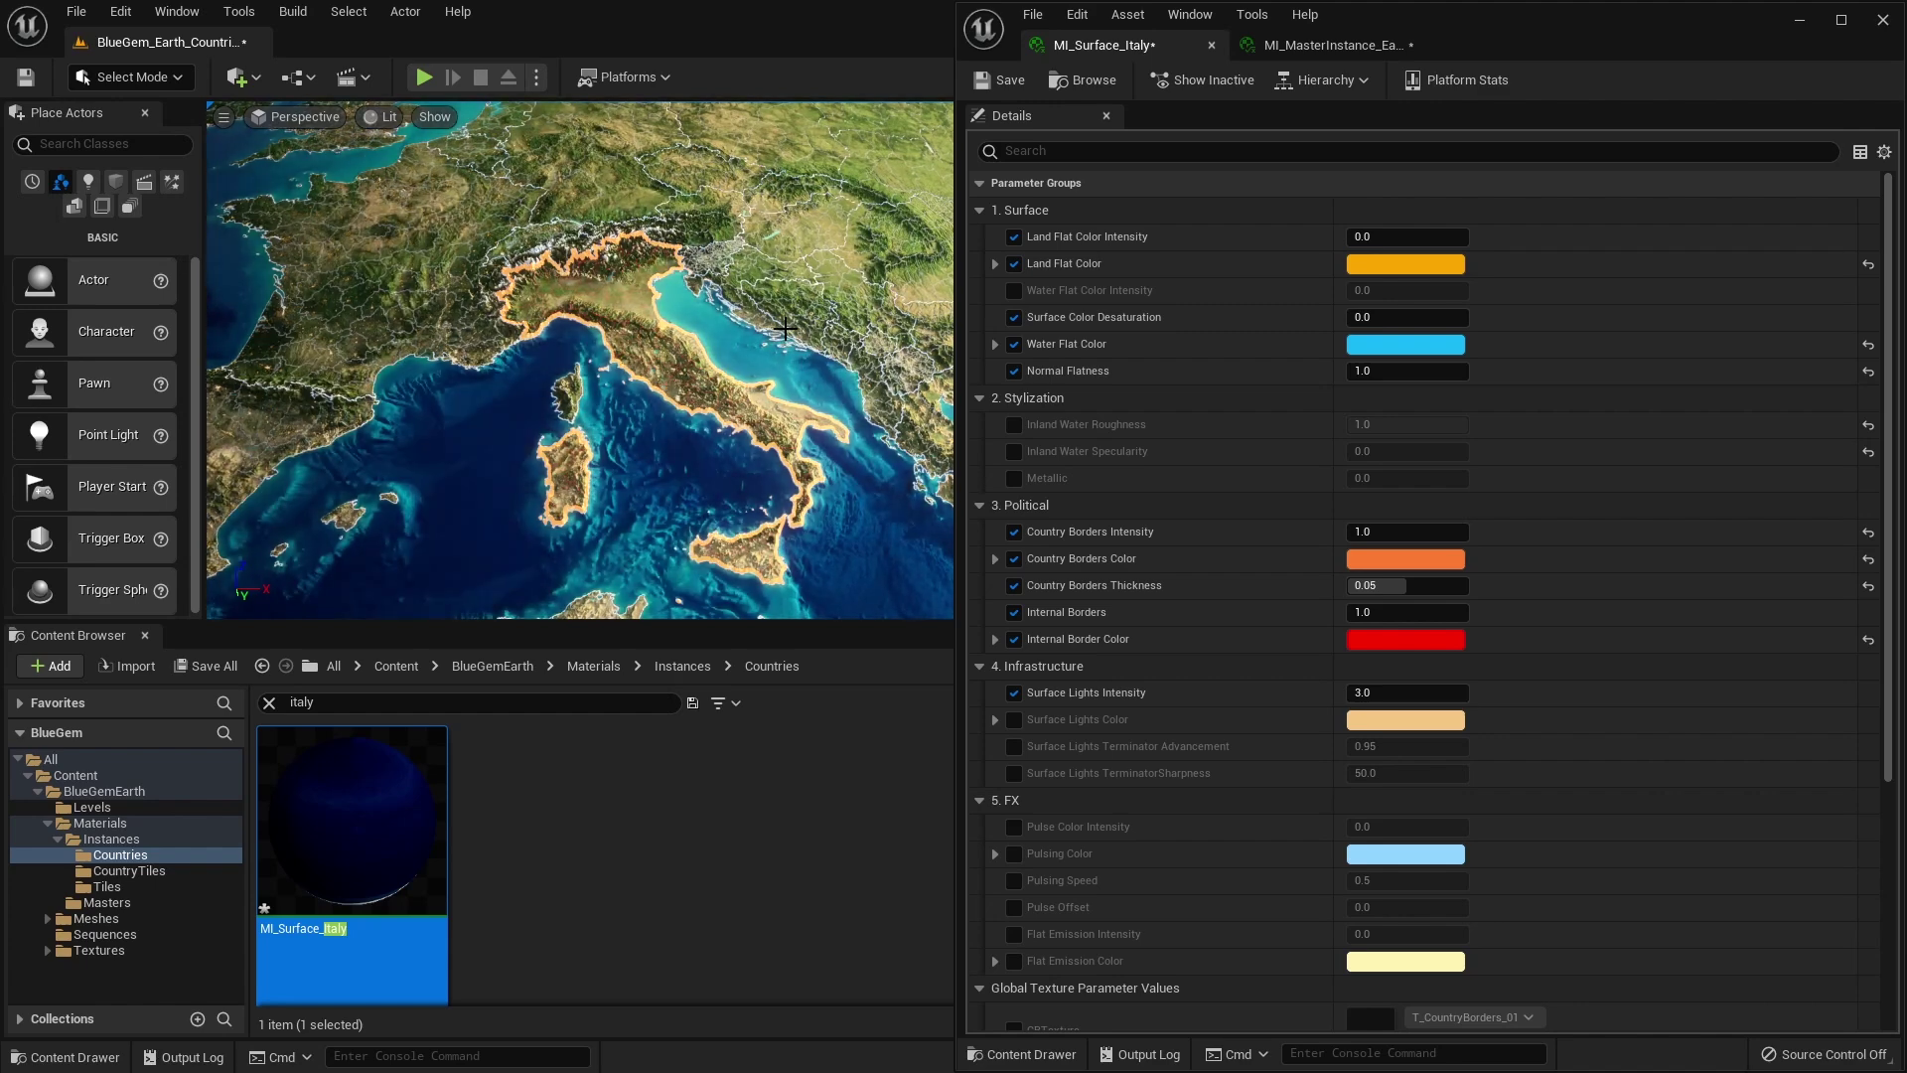
key(ctrl+l)
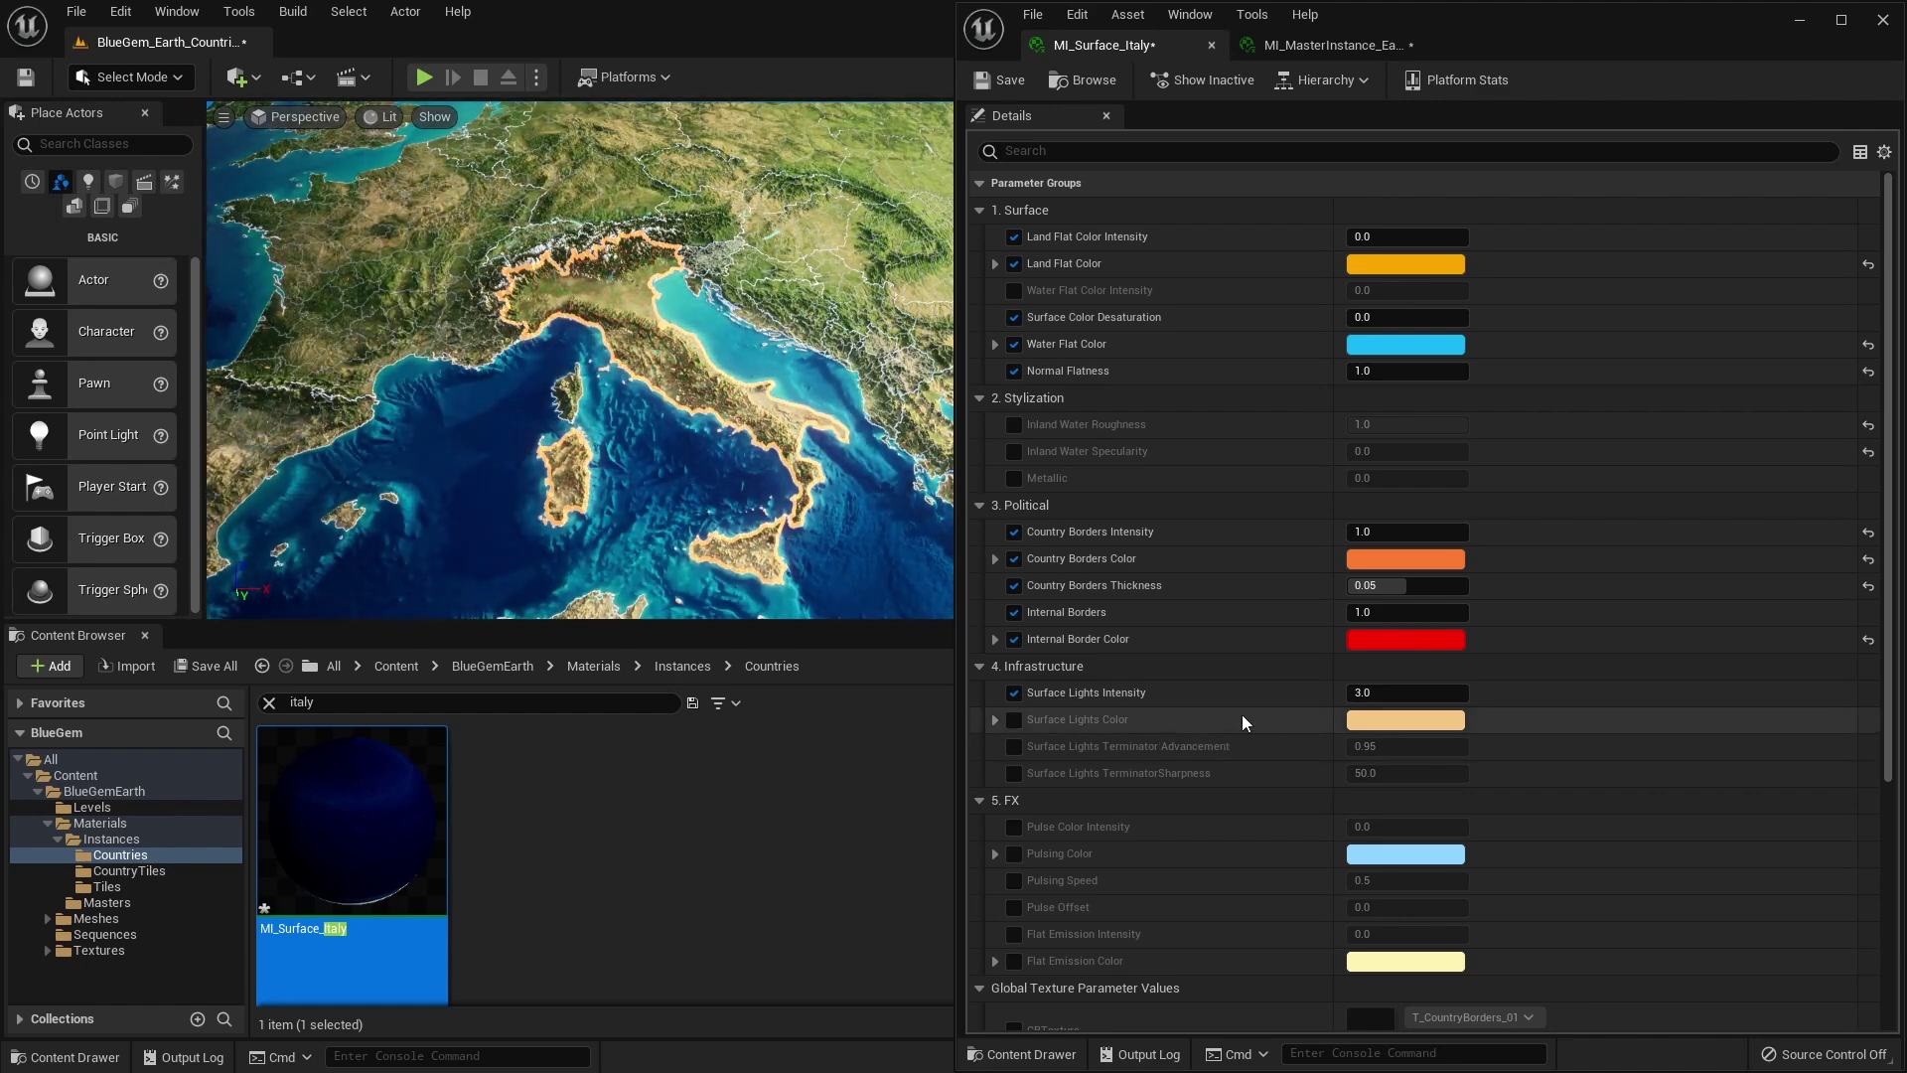
key(ctrl+l)
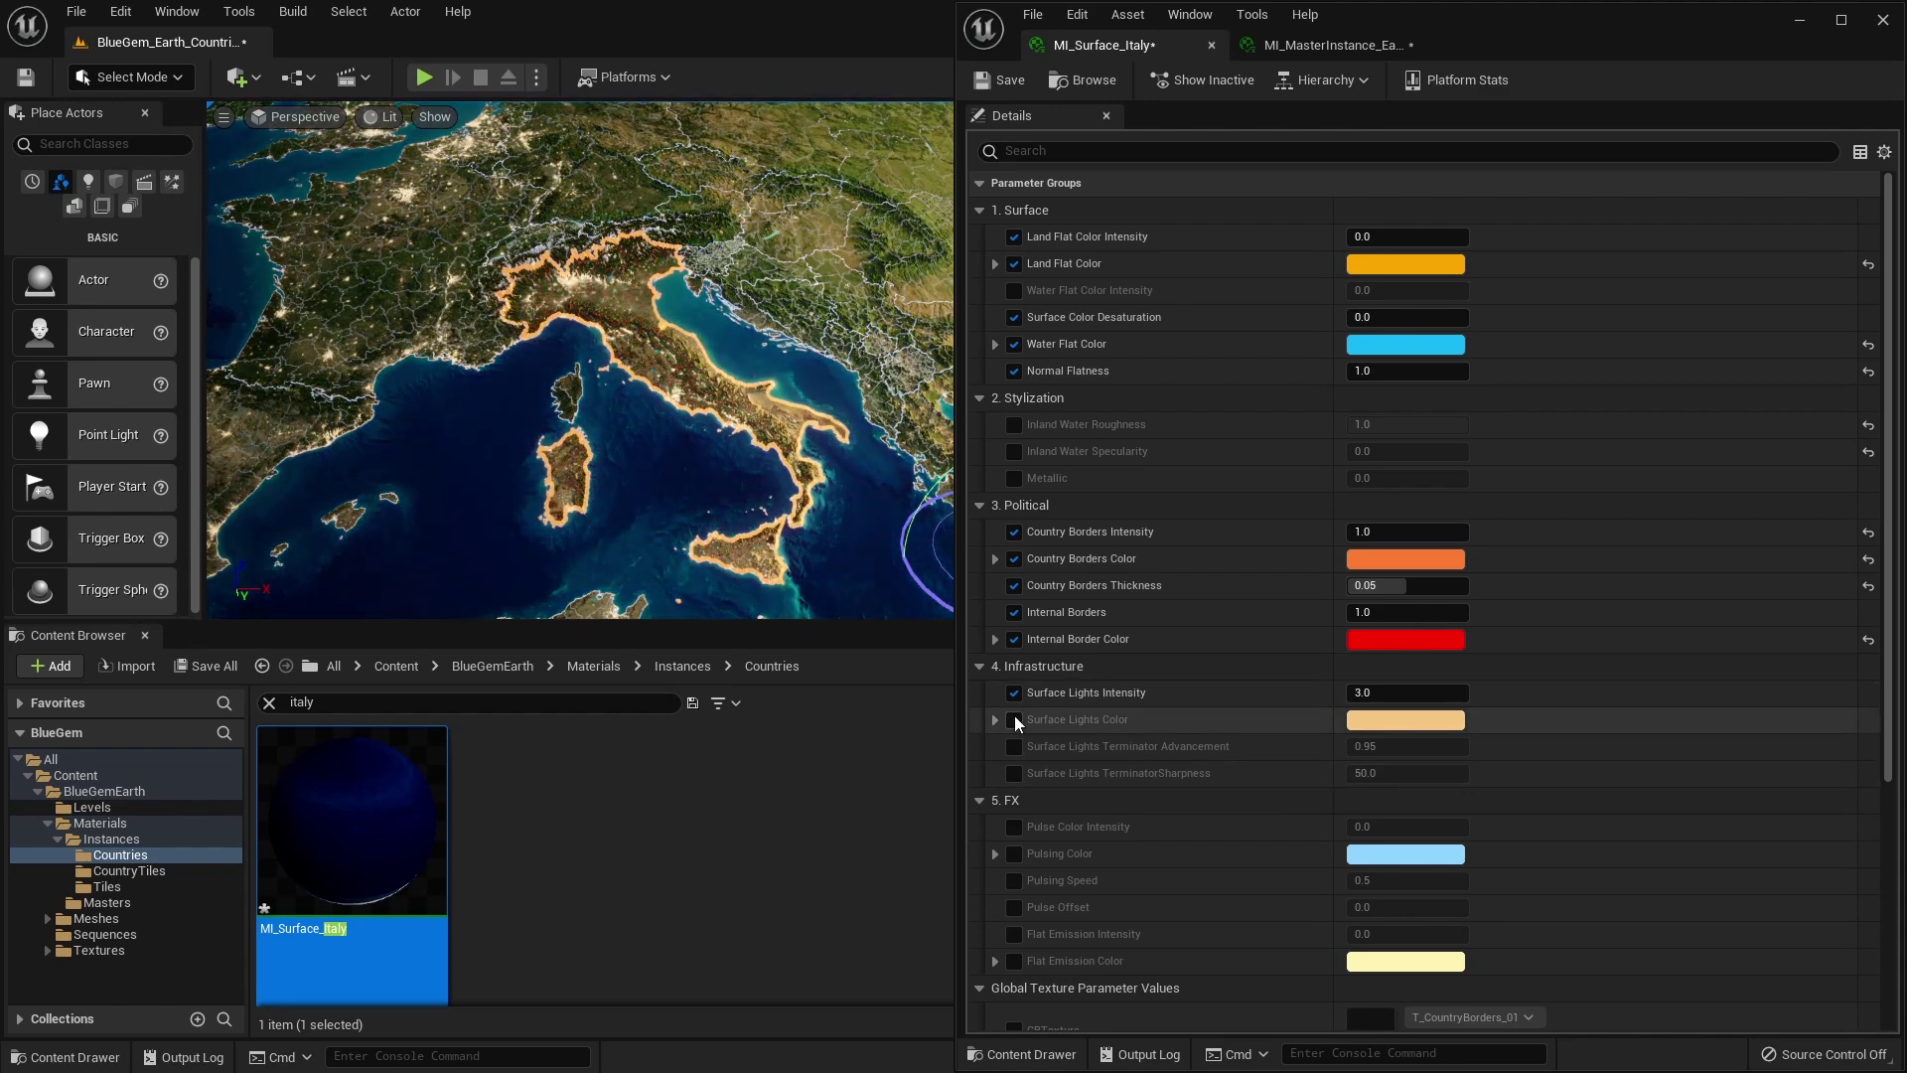
Override Italy's Surface Lights Color with red, hex sRGB F60000FF
click(1430, 719)
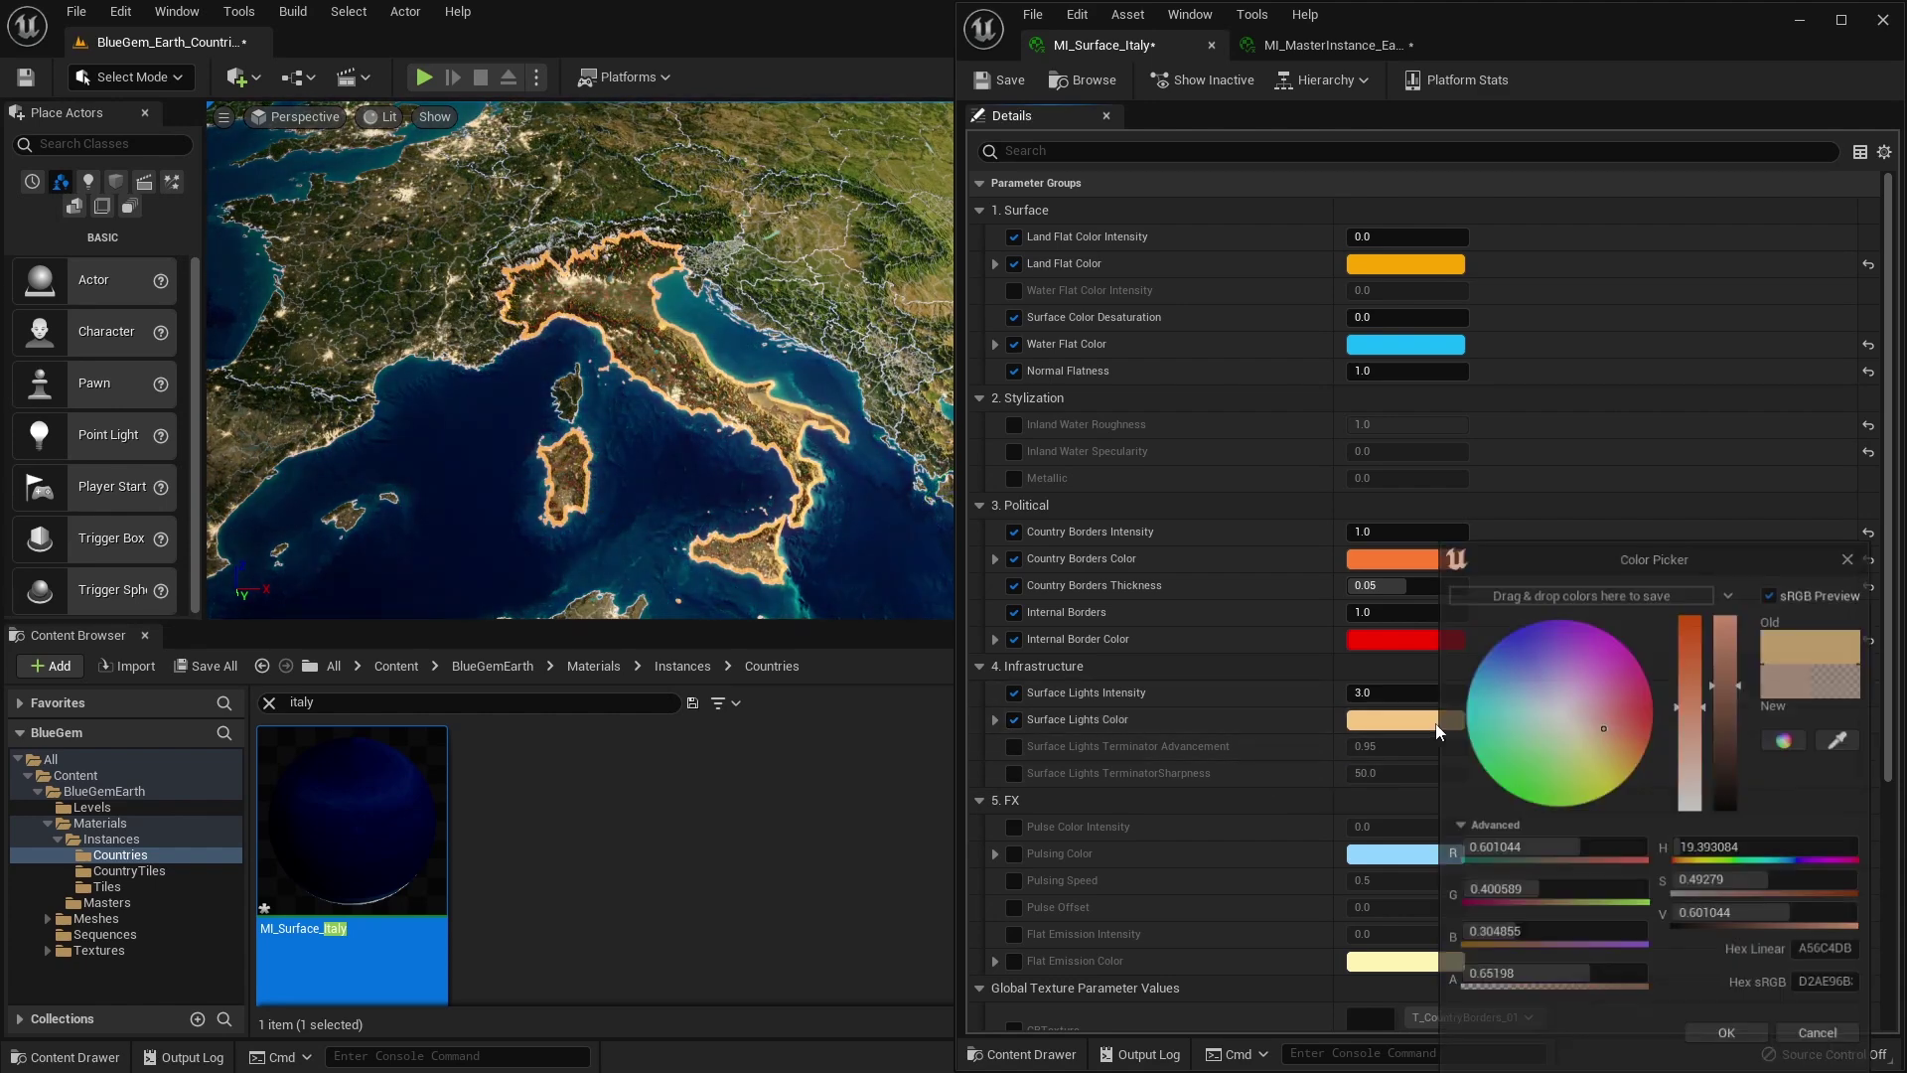
drag(1565, 666, 1720, 713)
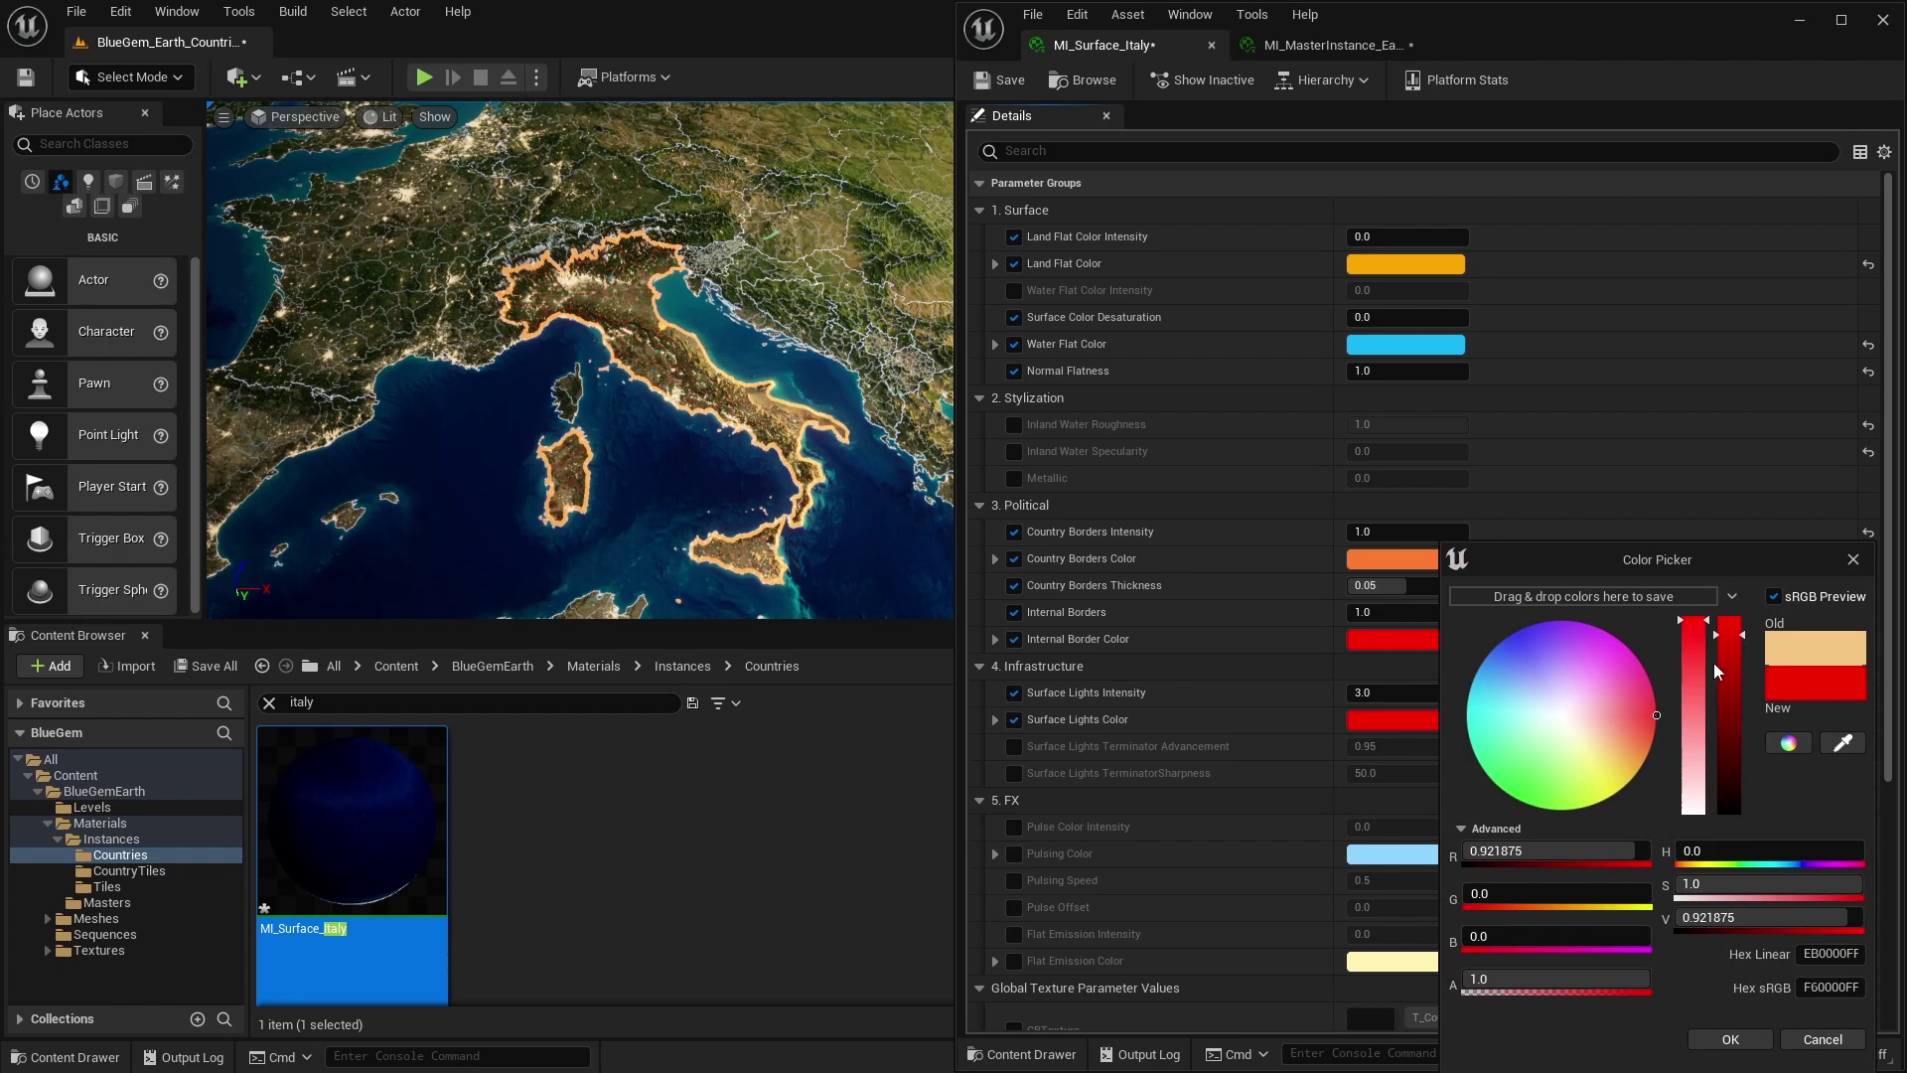
click(1729, 1039)
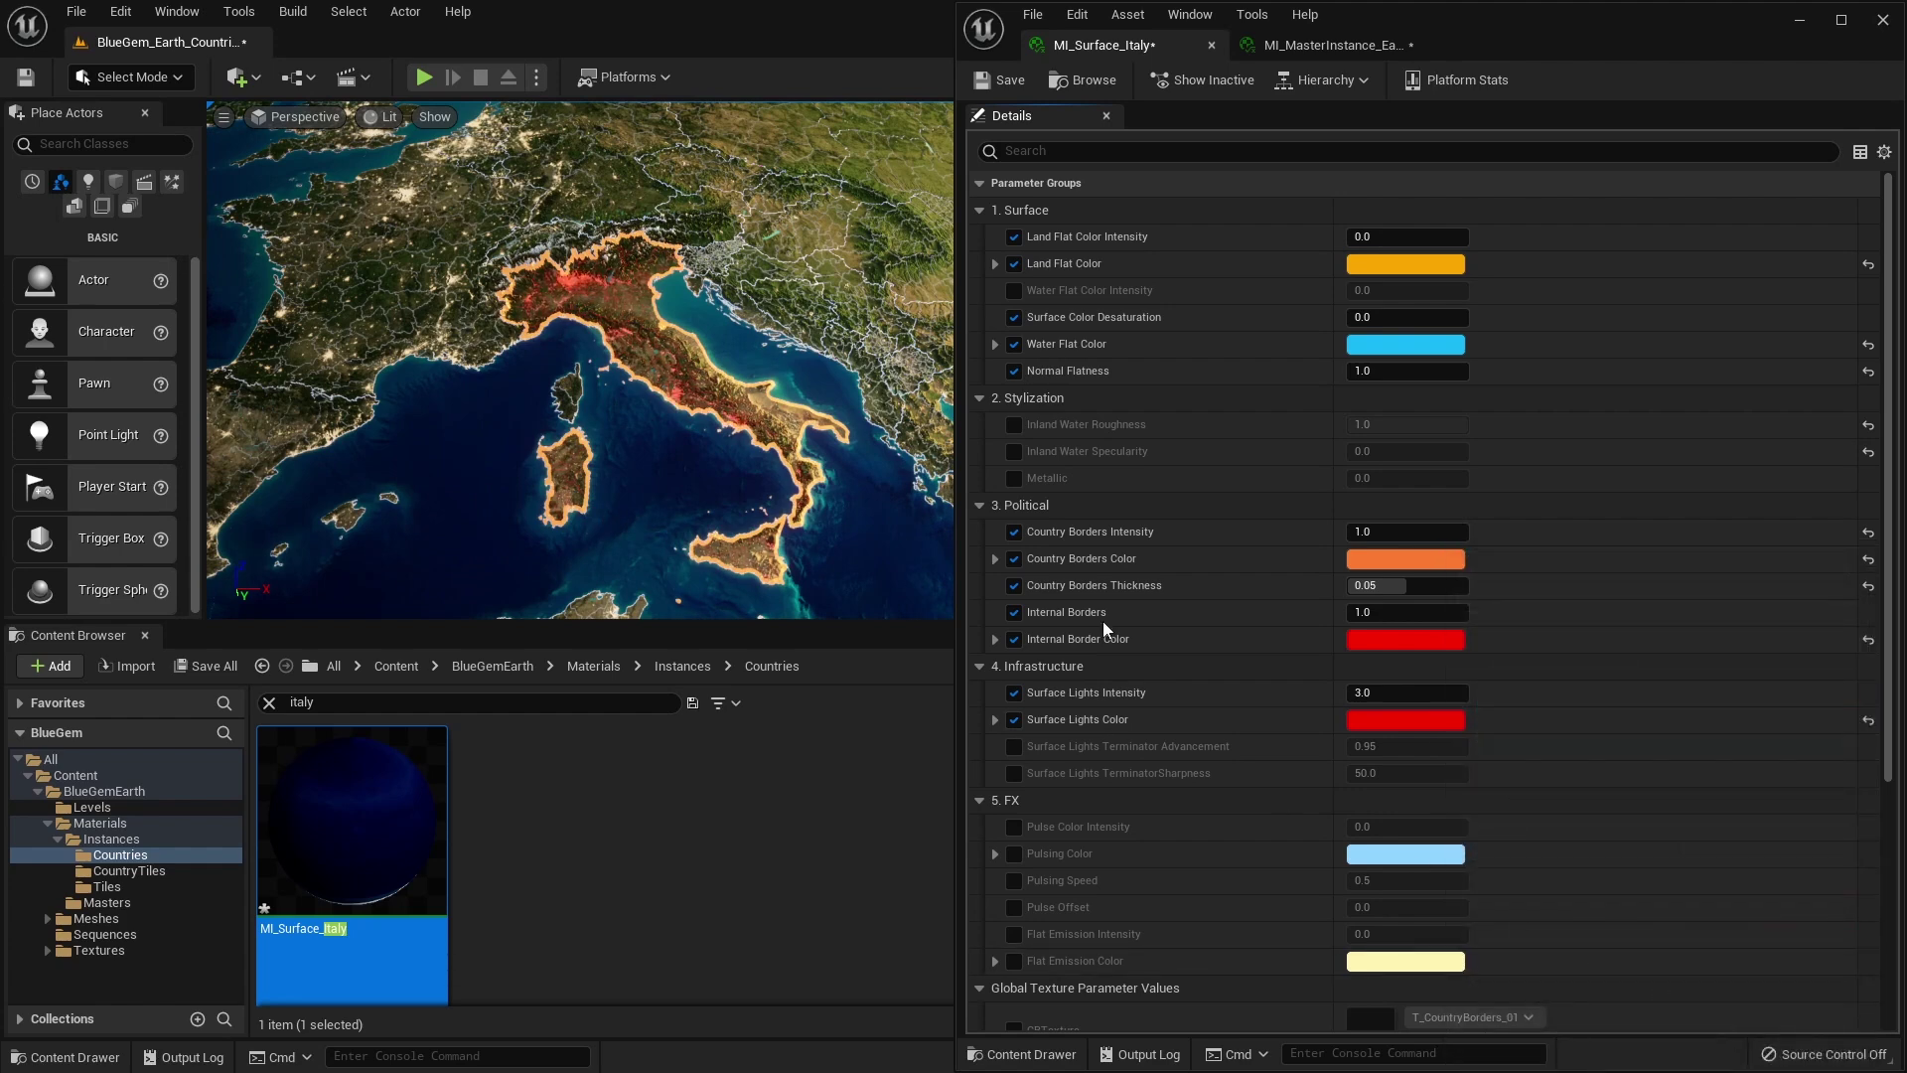
Test Italy's Surface Lights Intensity at about 1019, 50 and 0, and set it back to 3
drag(1415, 692, 1479, 685)
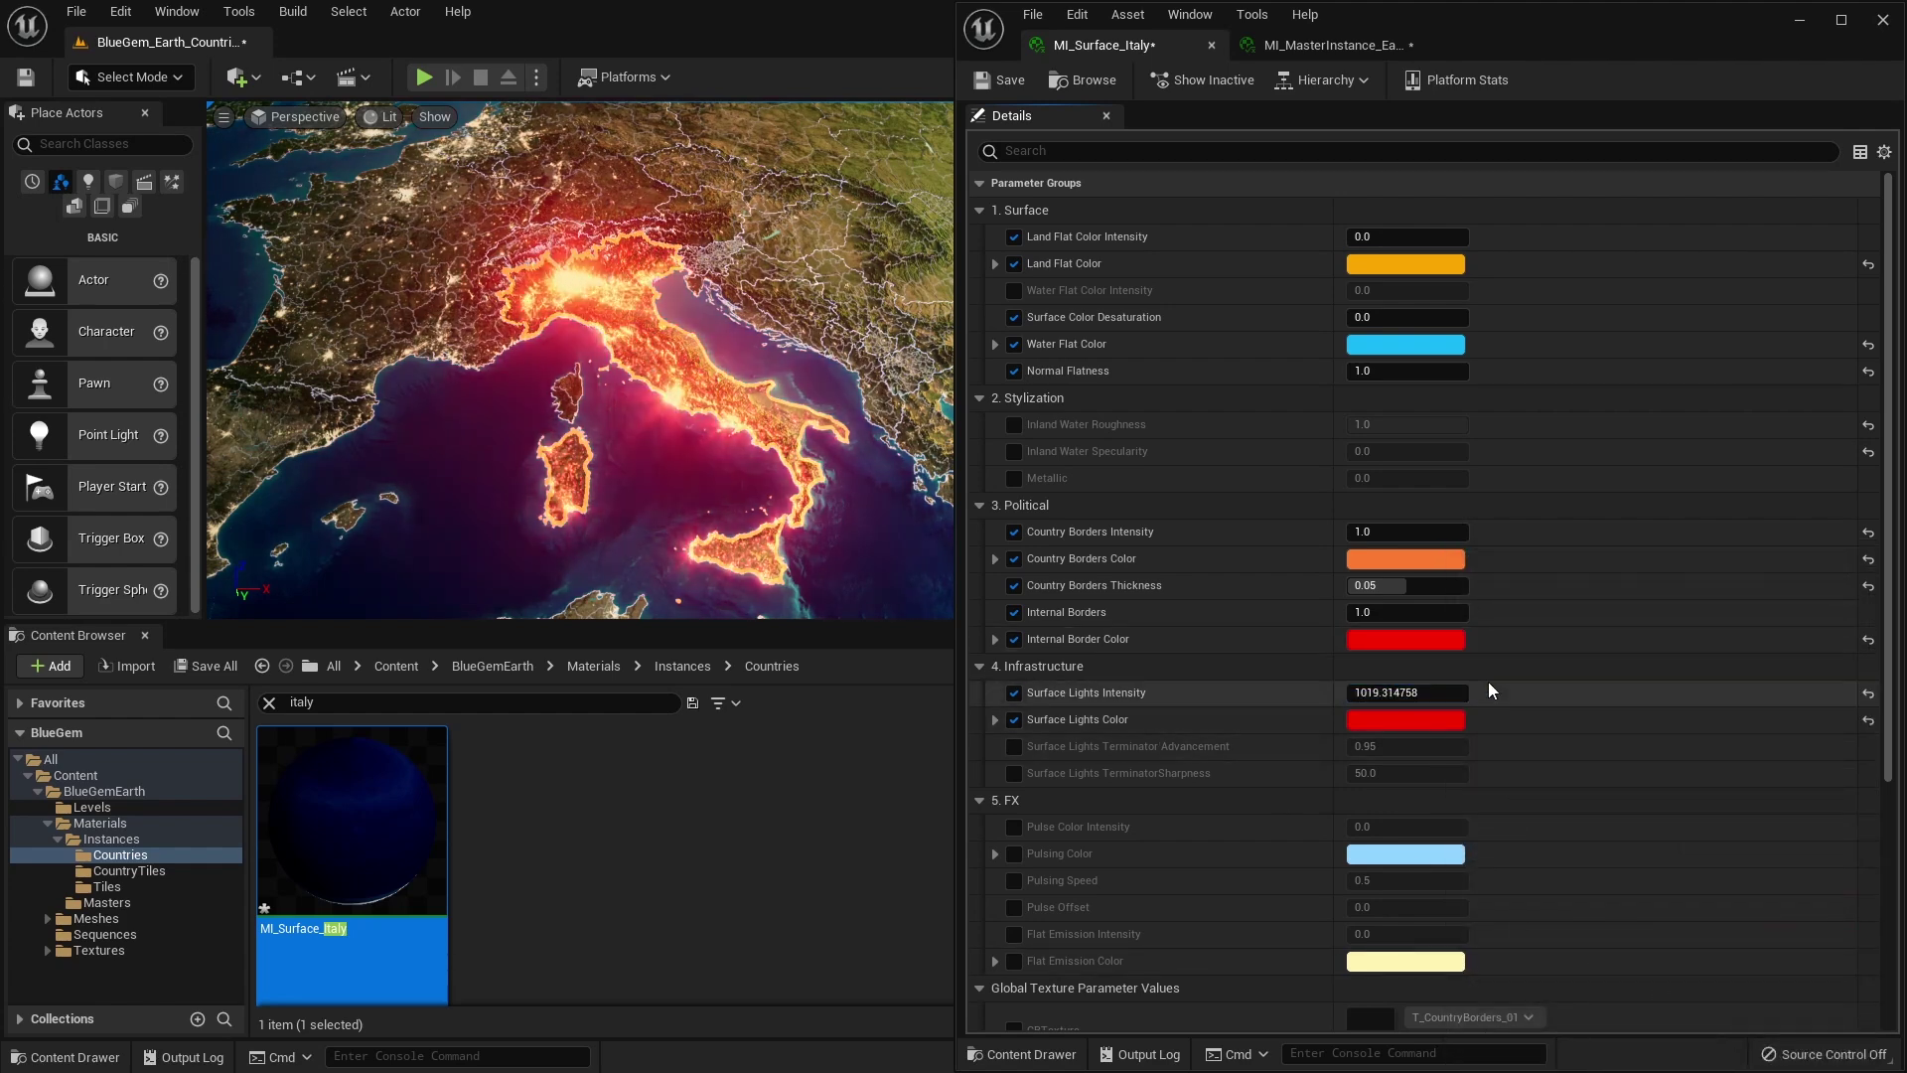
click(1421, 690)
text(50)
key(Return)
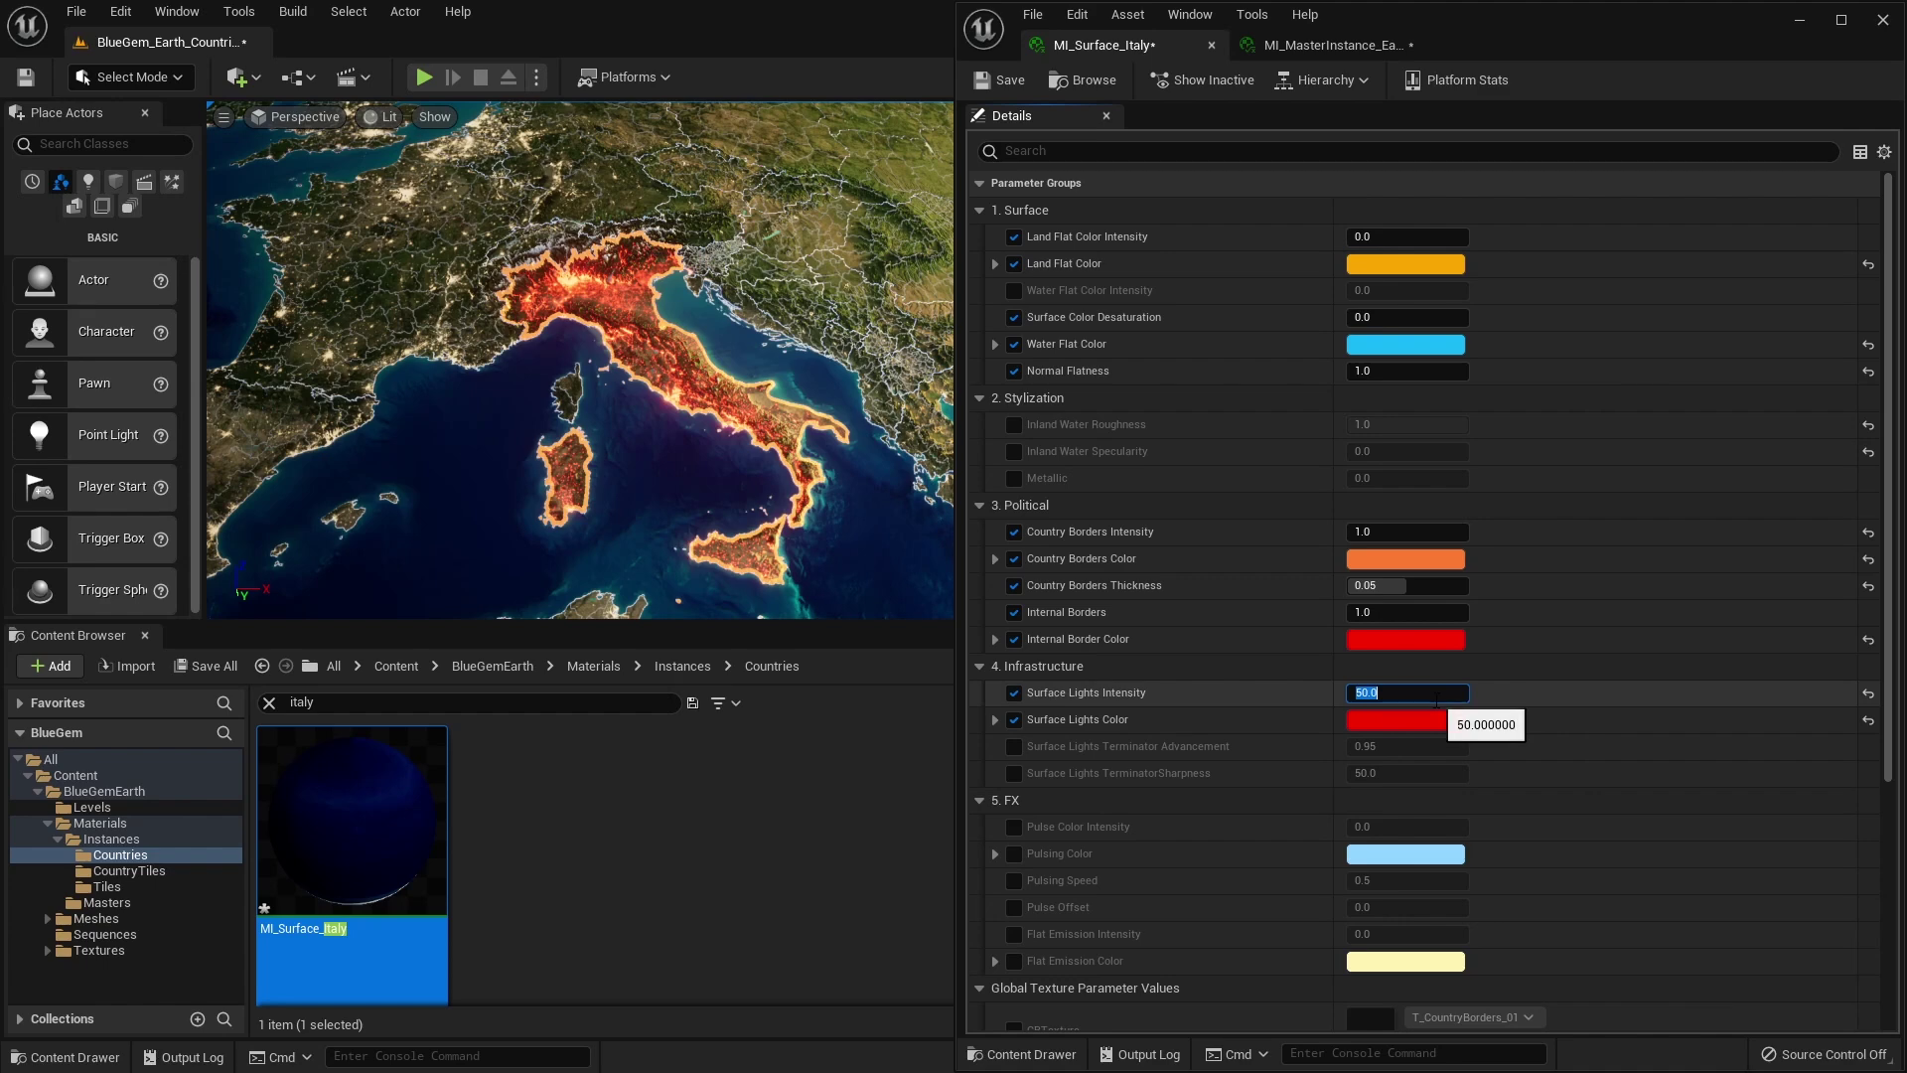
text(0)
key(Return)
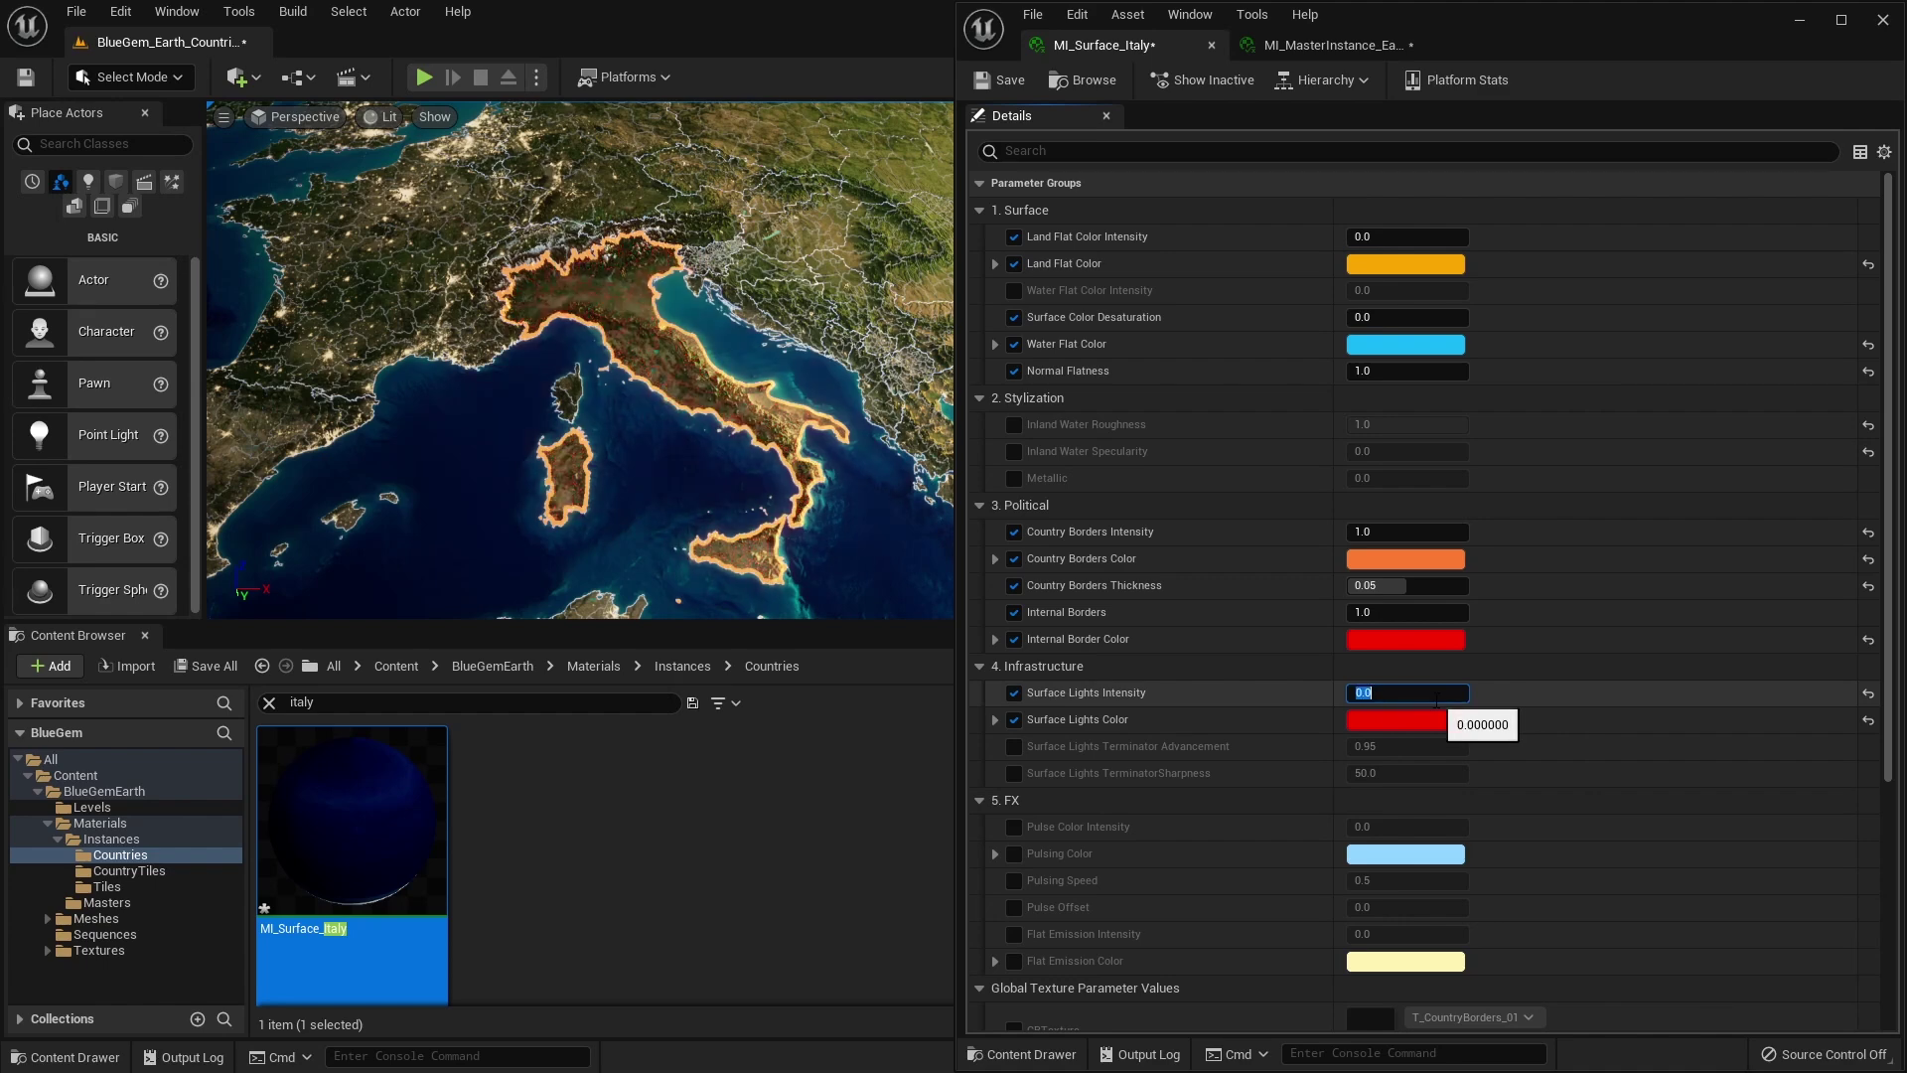
text(3)
key(Return)
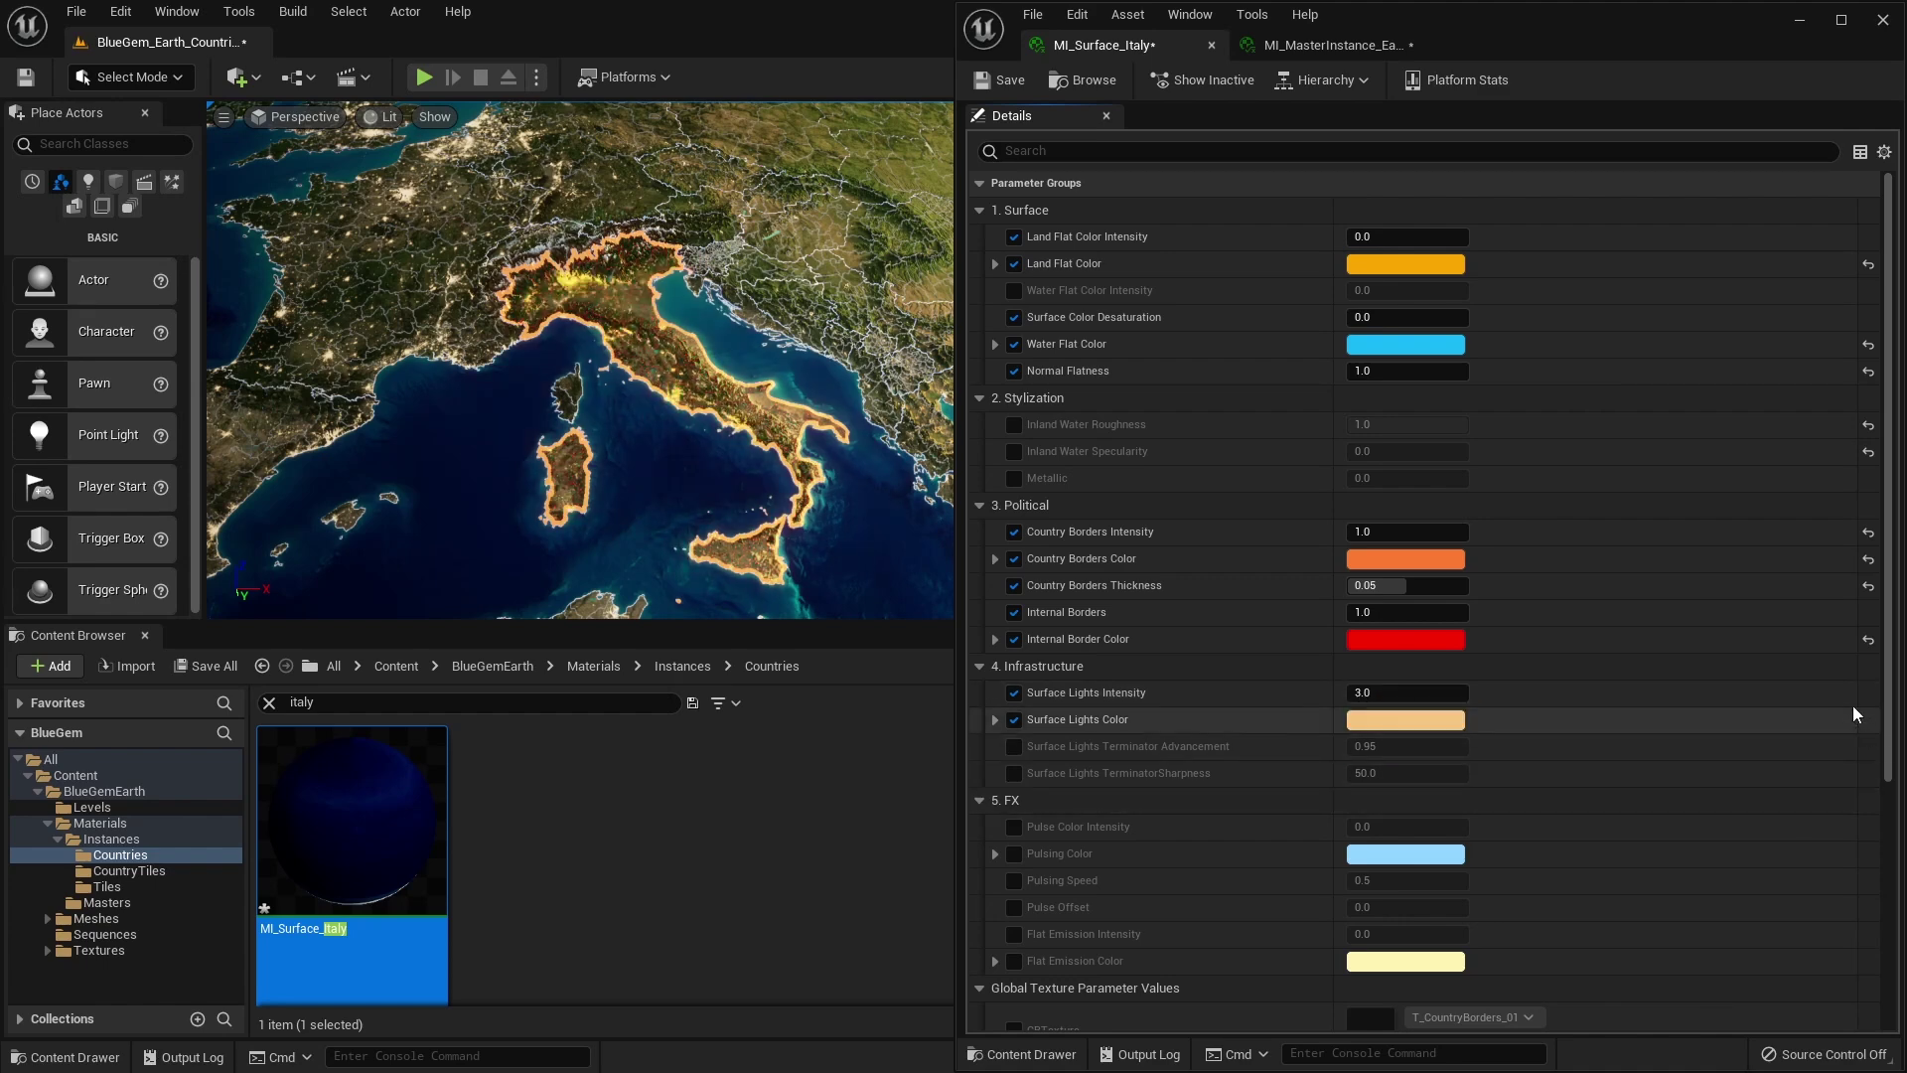
Restore Italy's default Surface Lights Color, keeping its override enabled, and enable the Surface Lights Terminator Advancement override
click(1014, 719)
click(1015, 719)
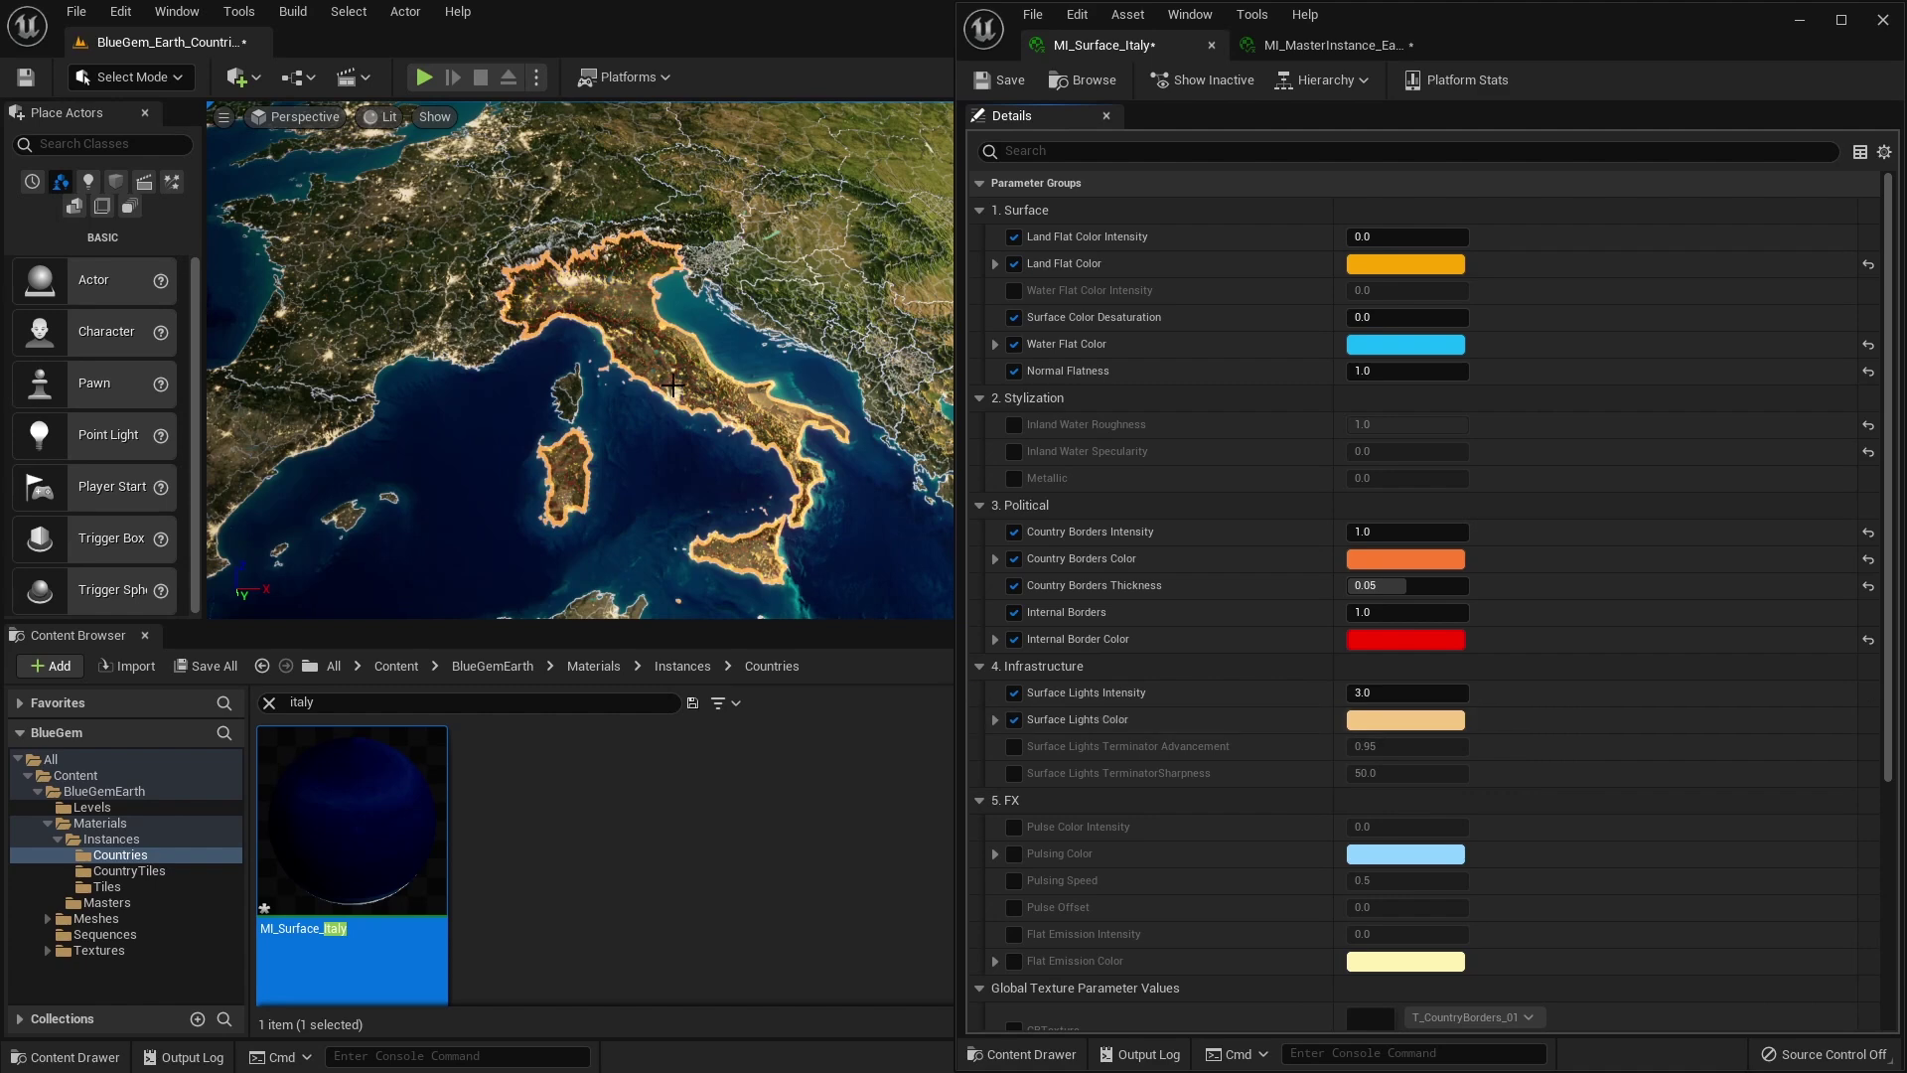
click(1015, 753)
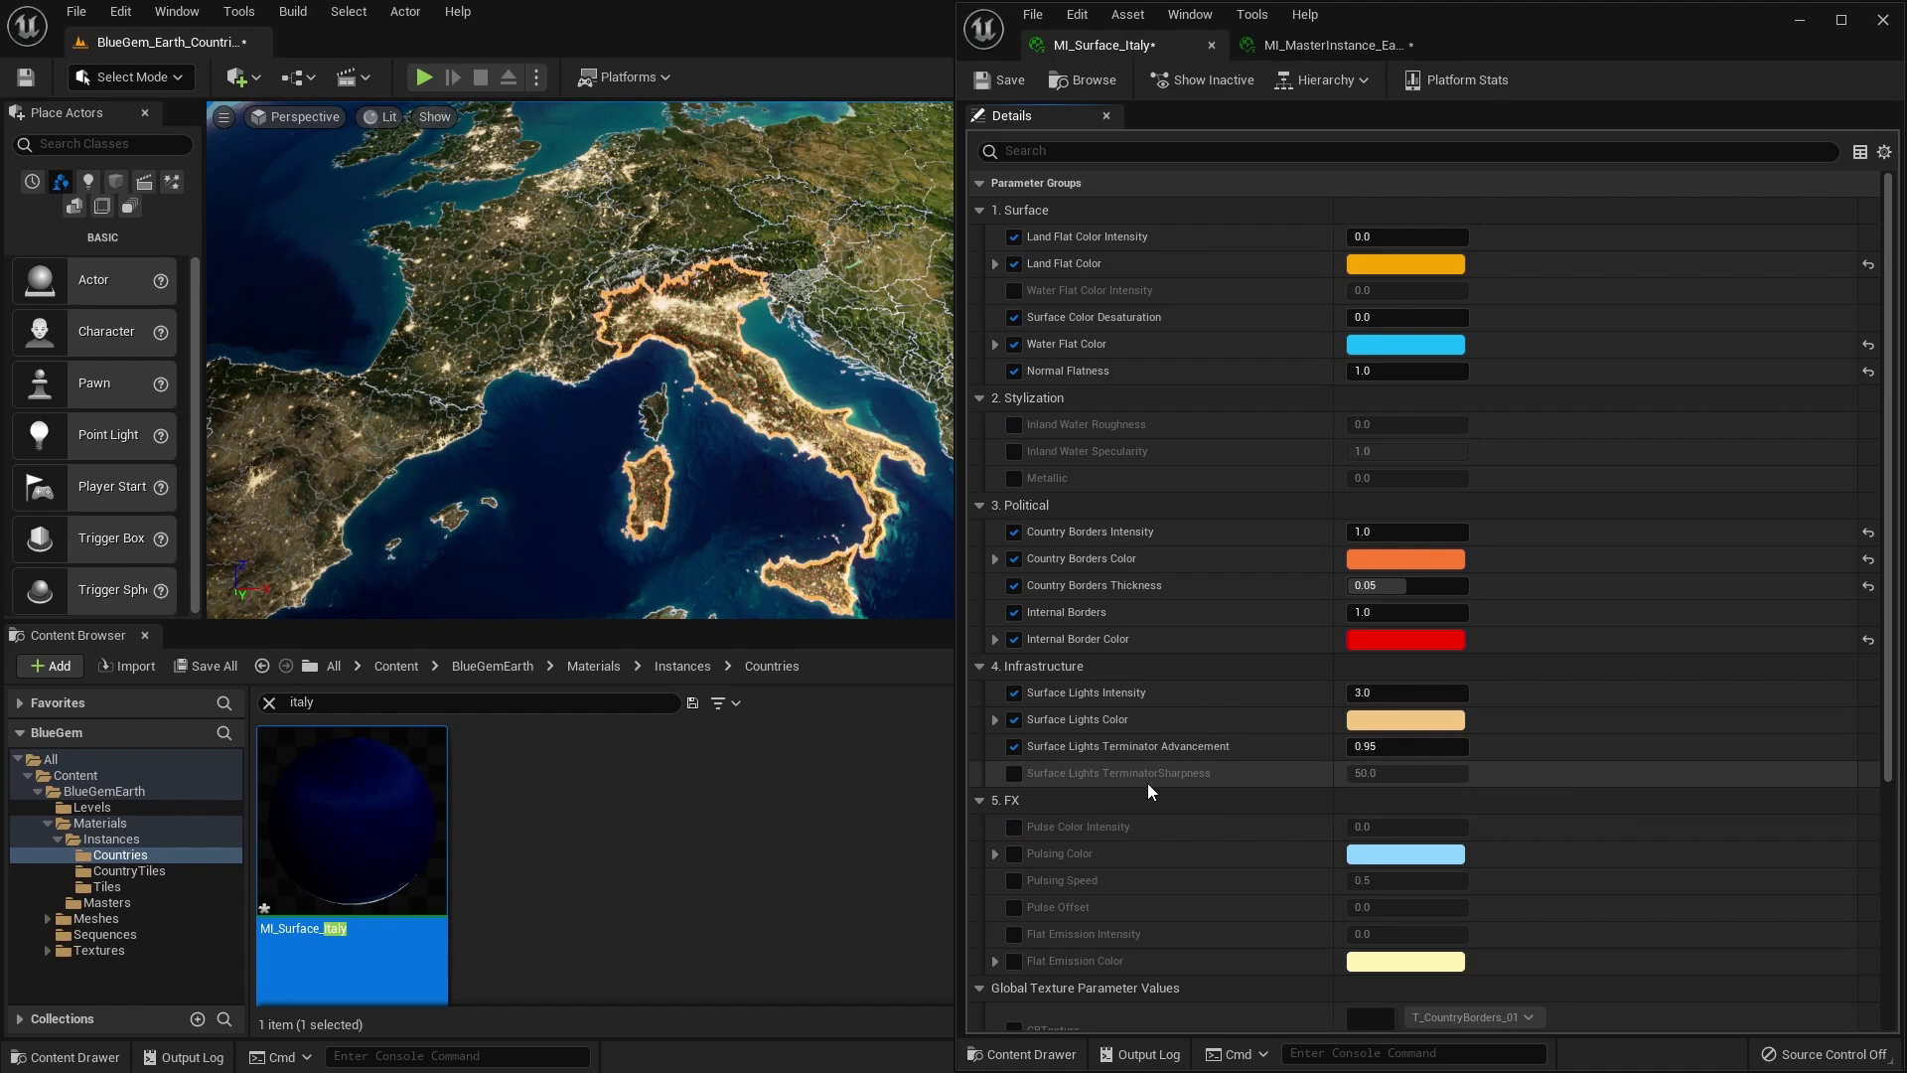
In the master material instance, set Surface Lights TerminatorSharpness to 500 and Surface Lights Terminator Advancement to 0.822
click(1338, 47)
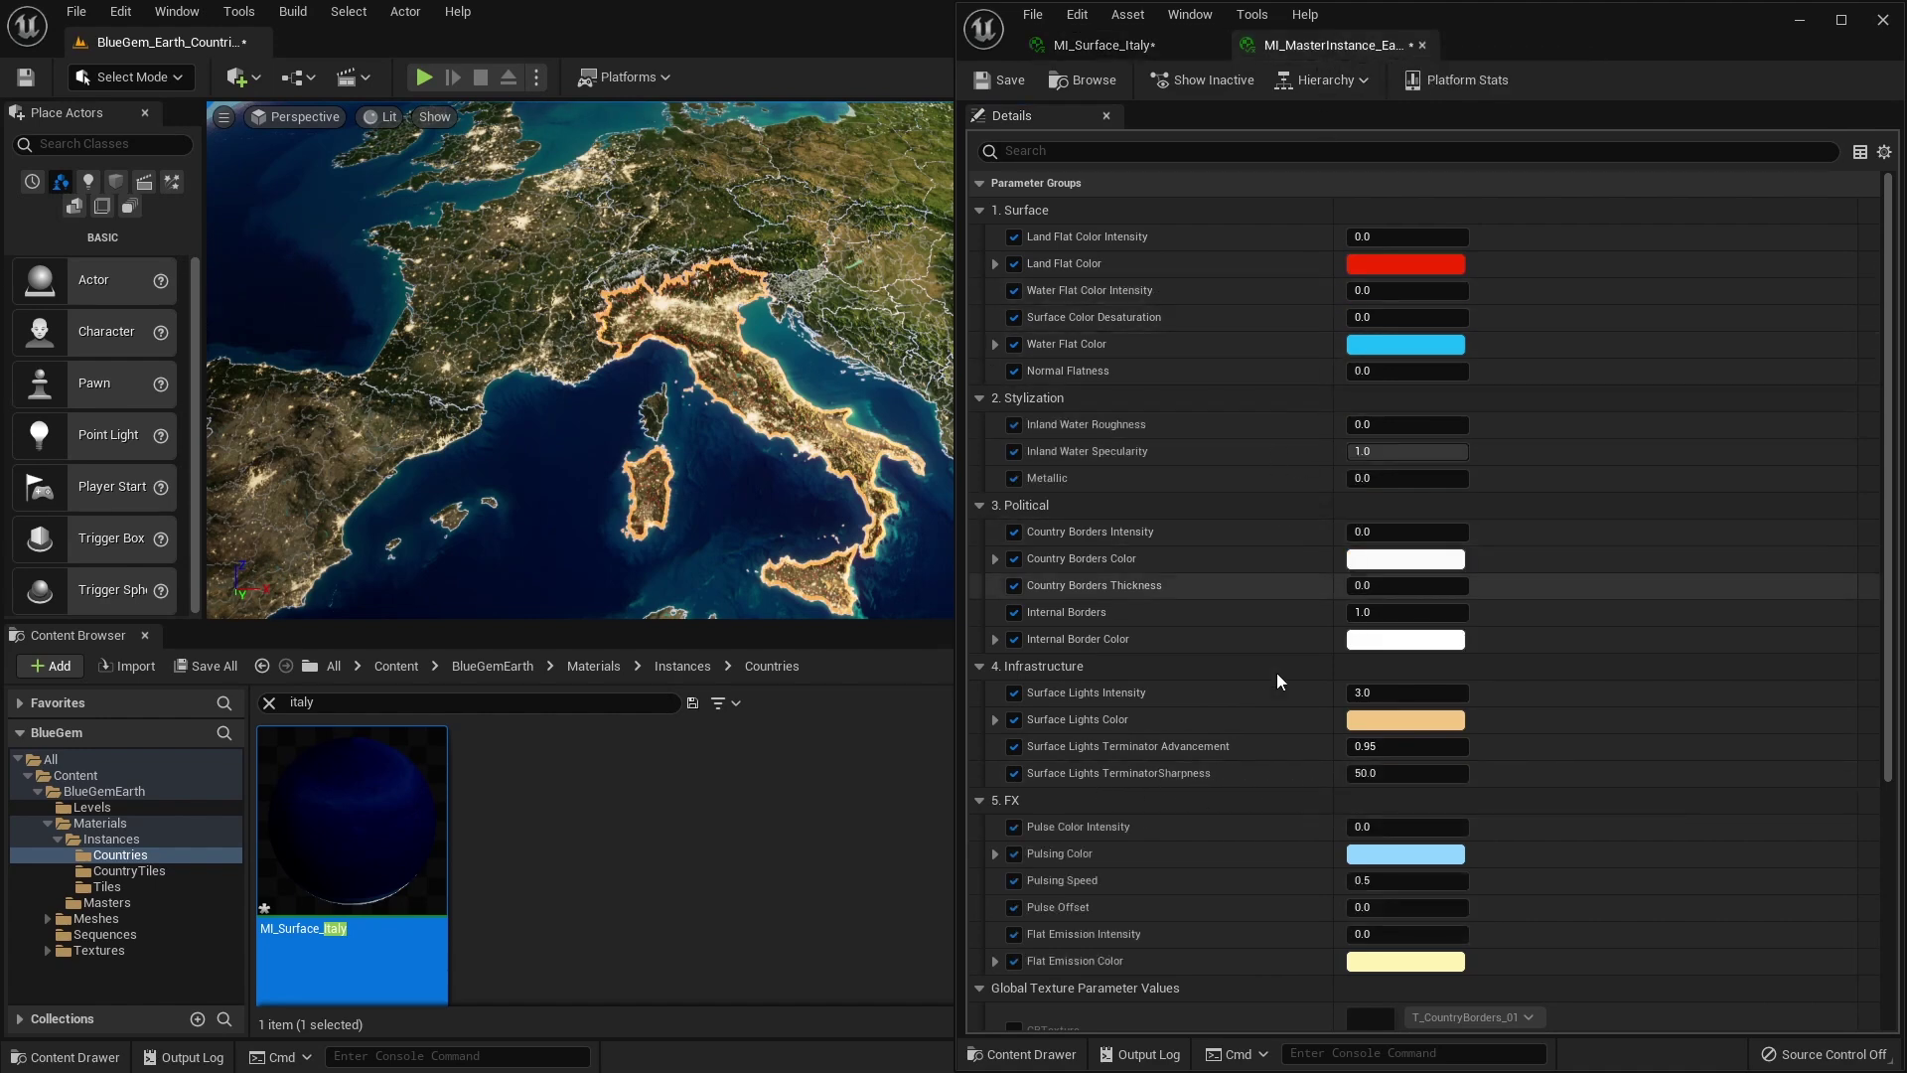
click(1390, 773)
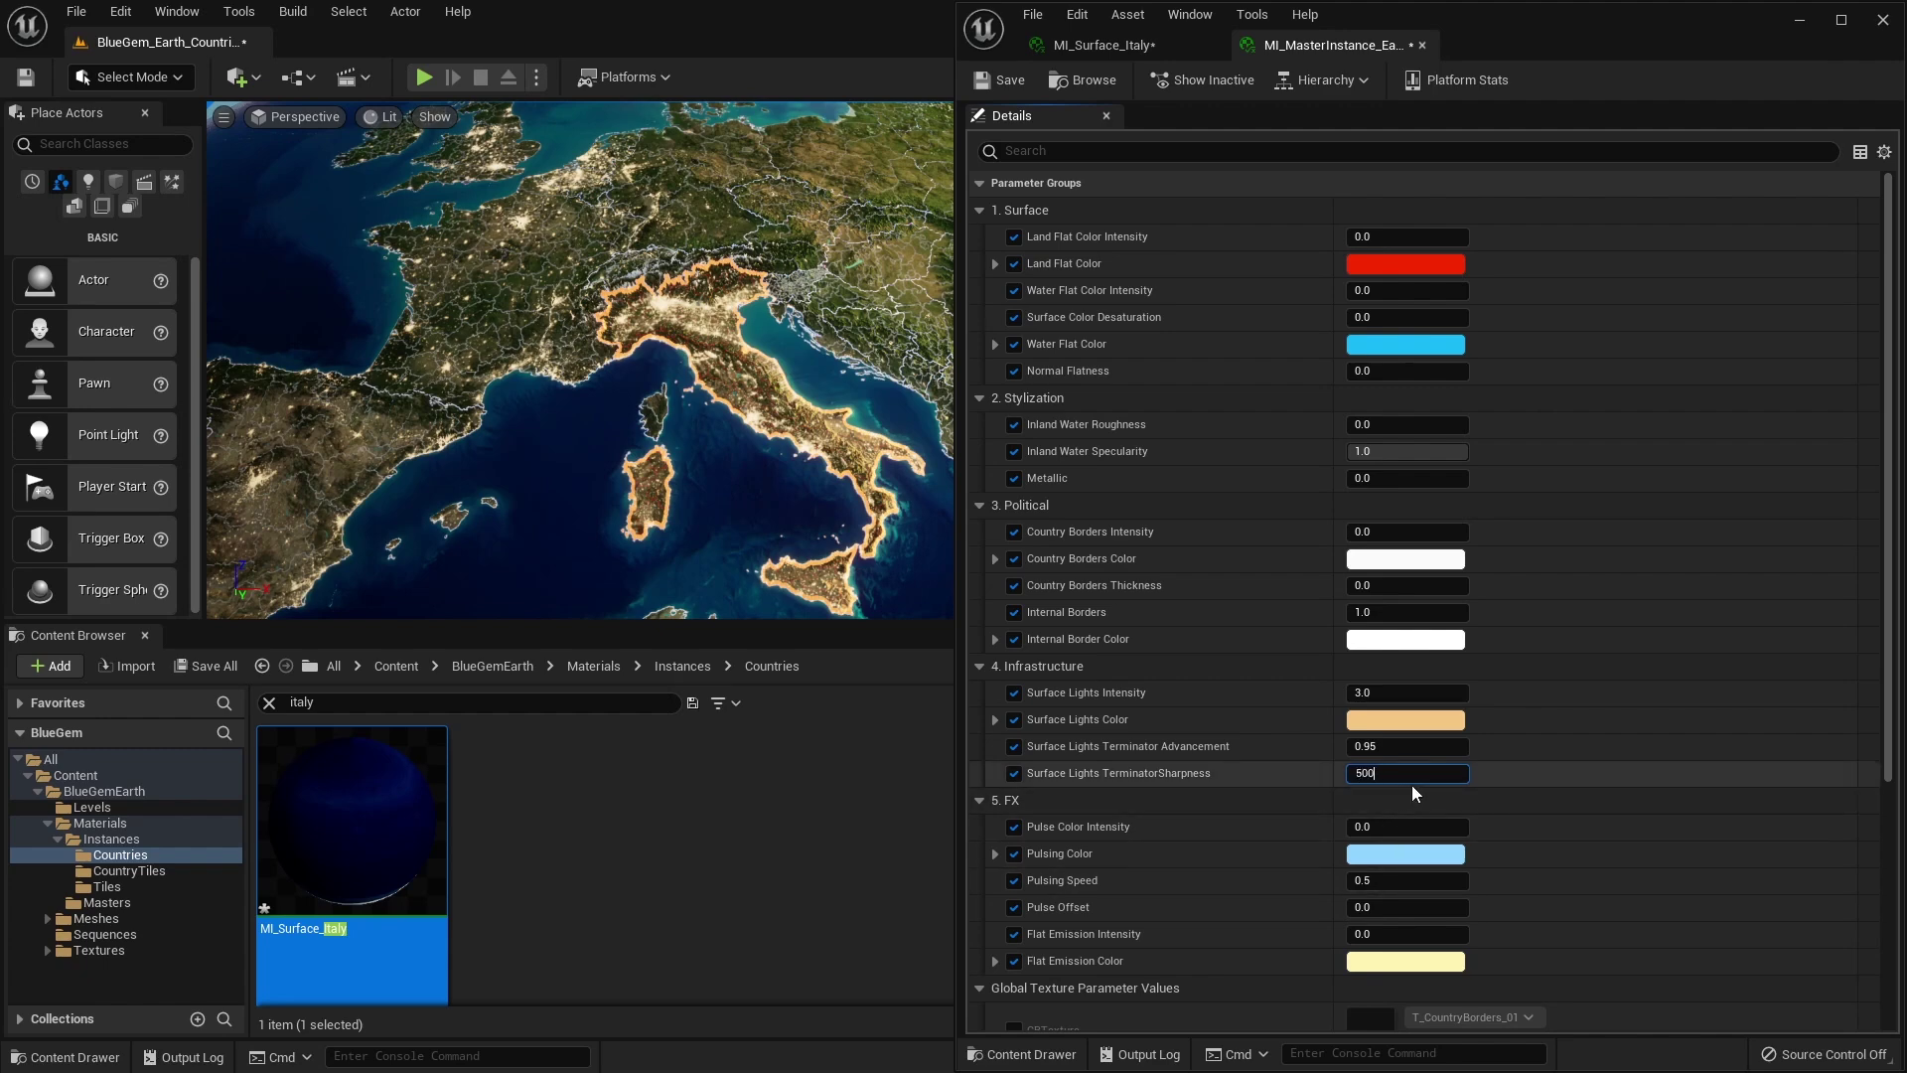
key(Return)
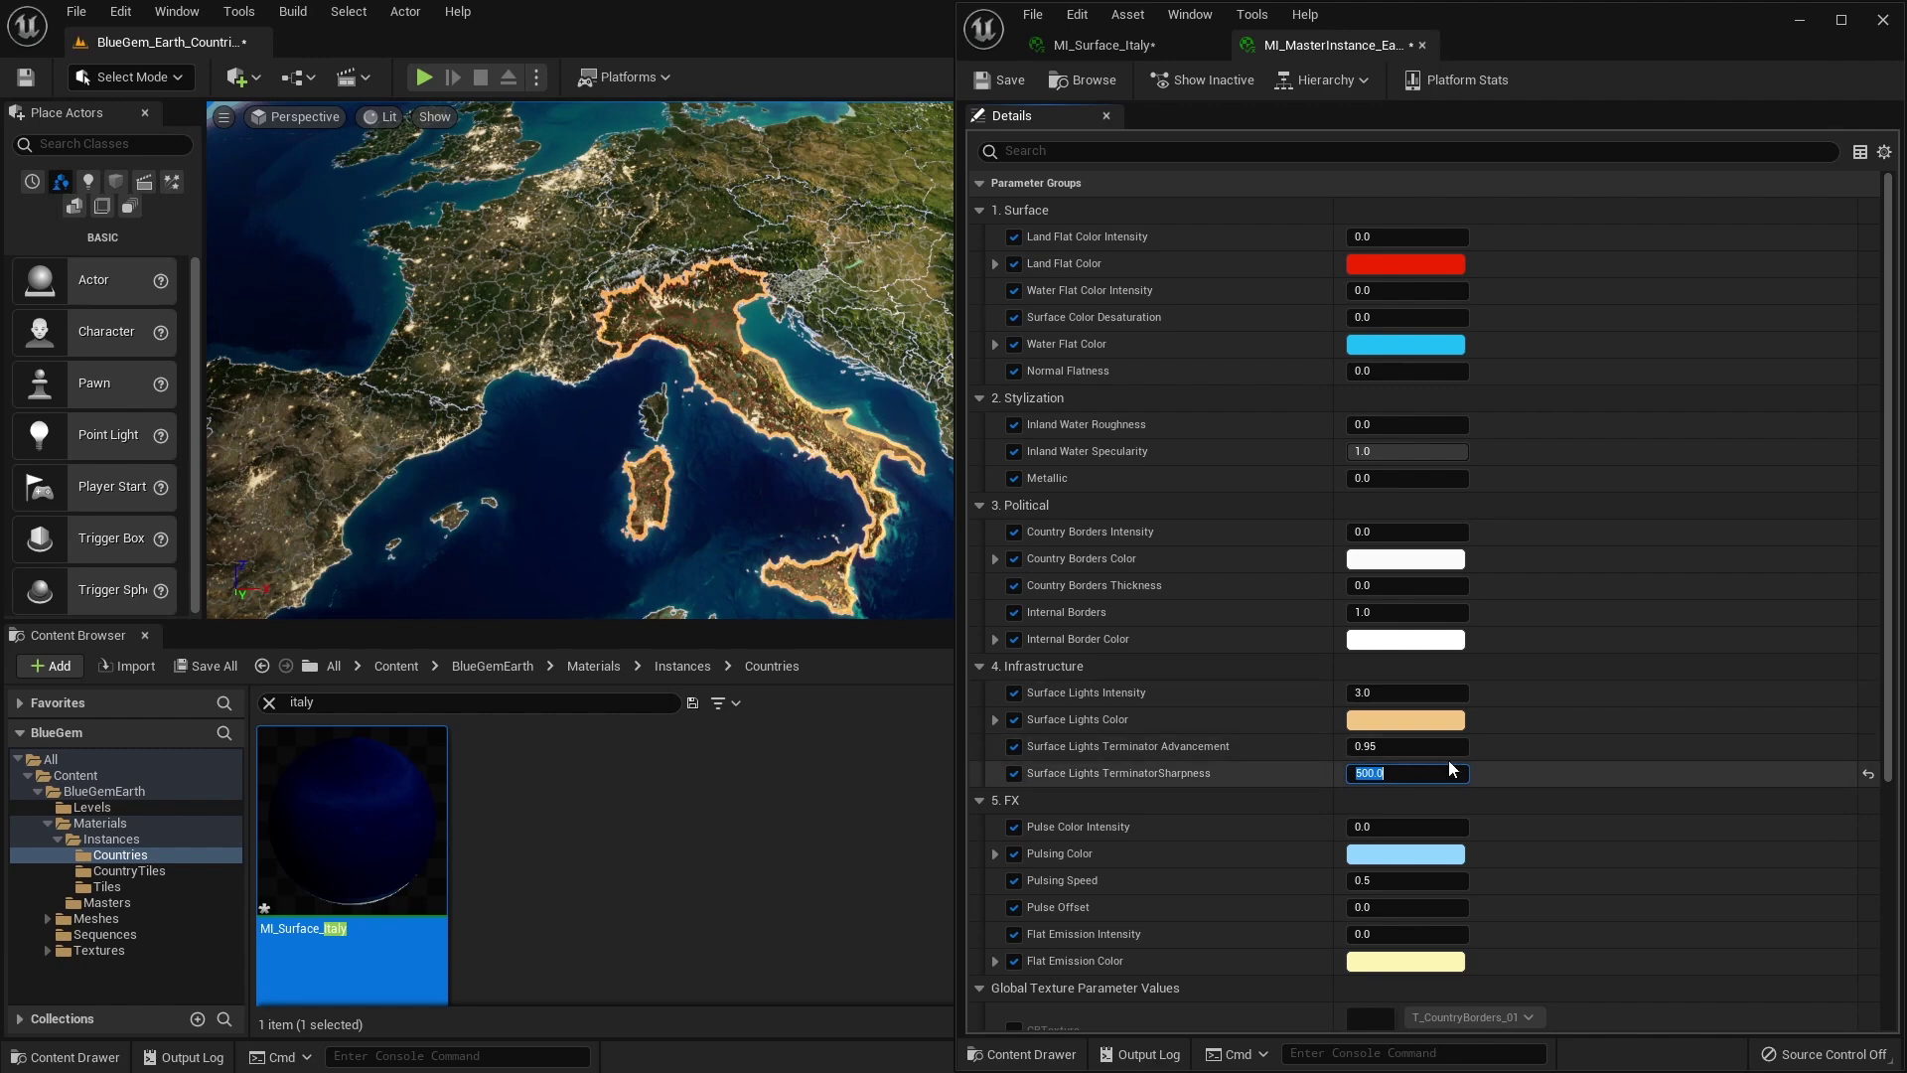
drag(1415, 747, 1409, 749)
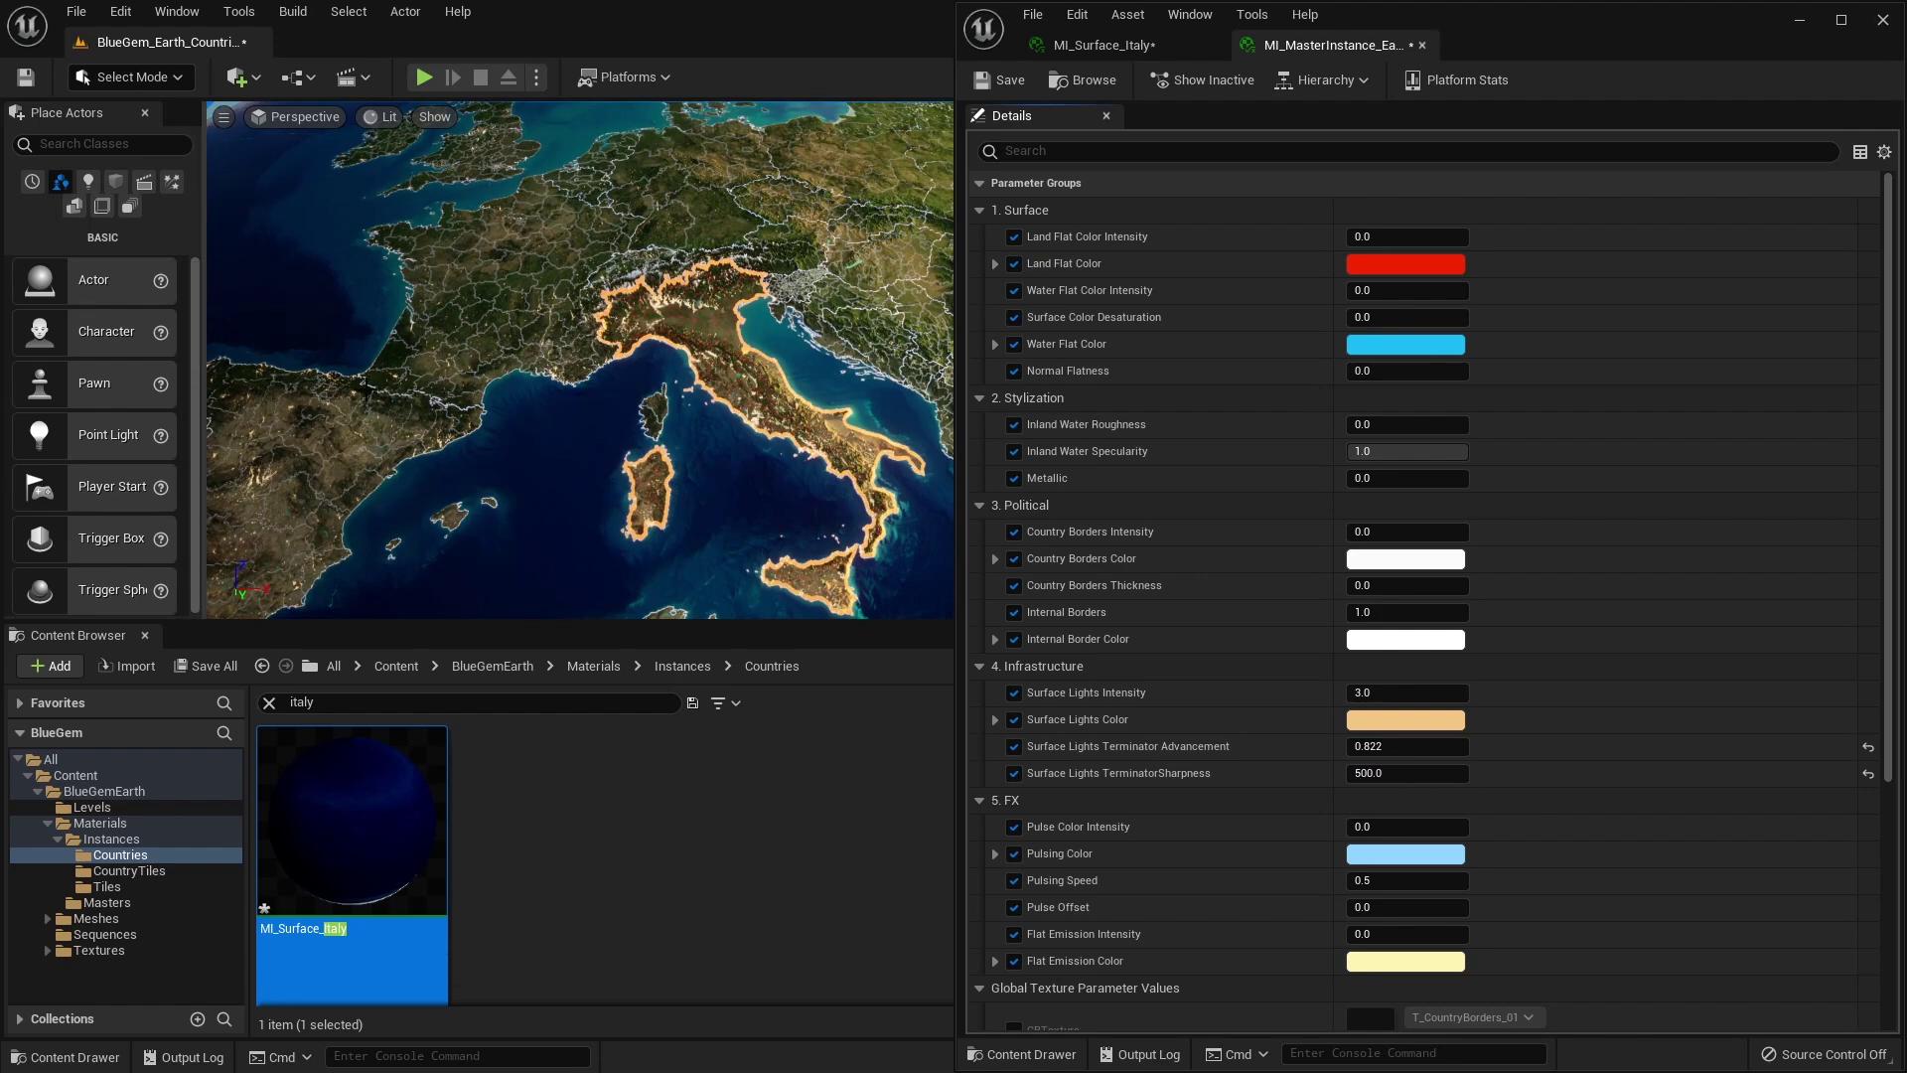
Test the master instance's Surface Lights Terminator Advancement at 1.2, and reset it and Surface Lights TerminatorSharpness to their defaults
click(1401, 747)
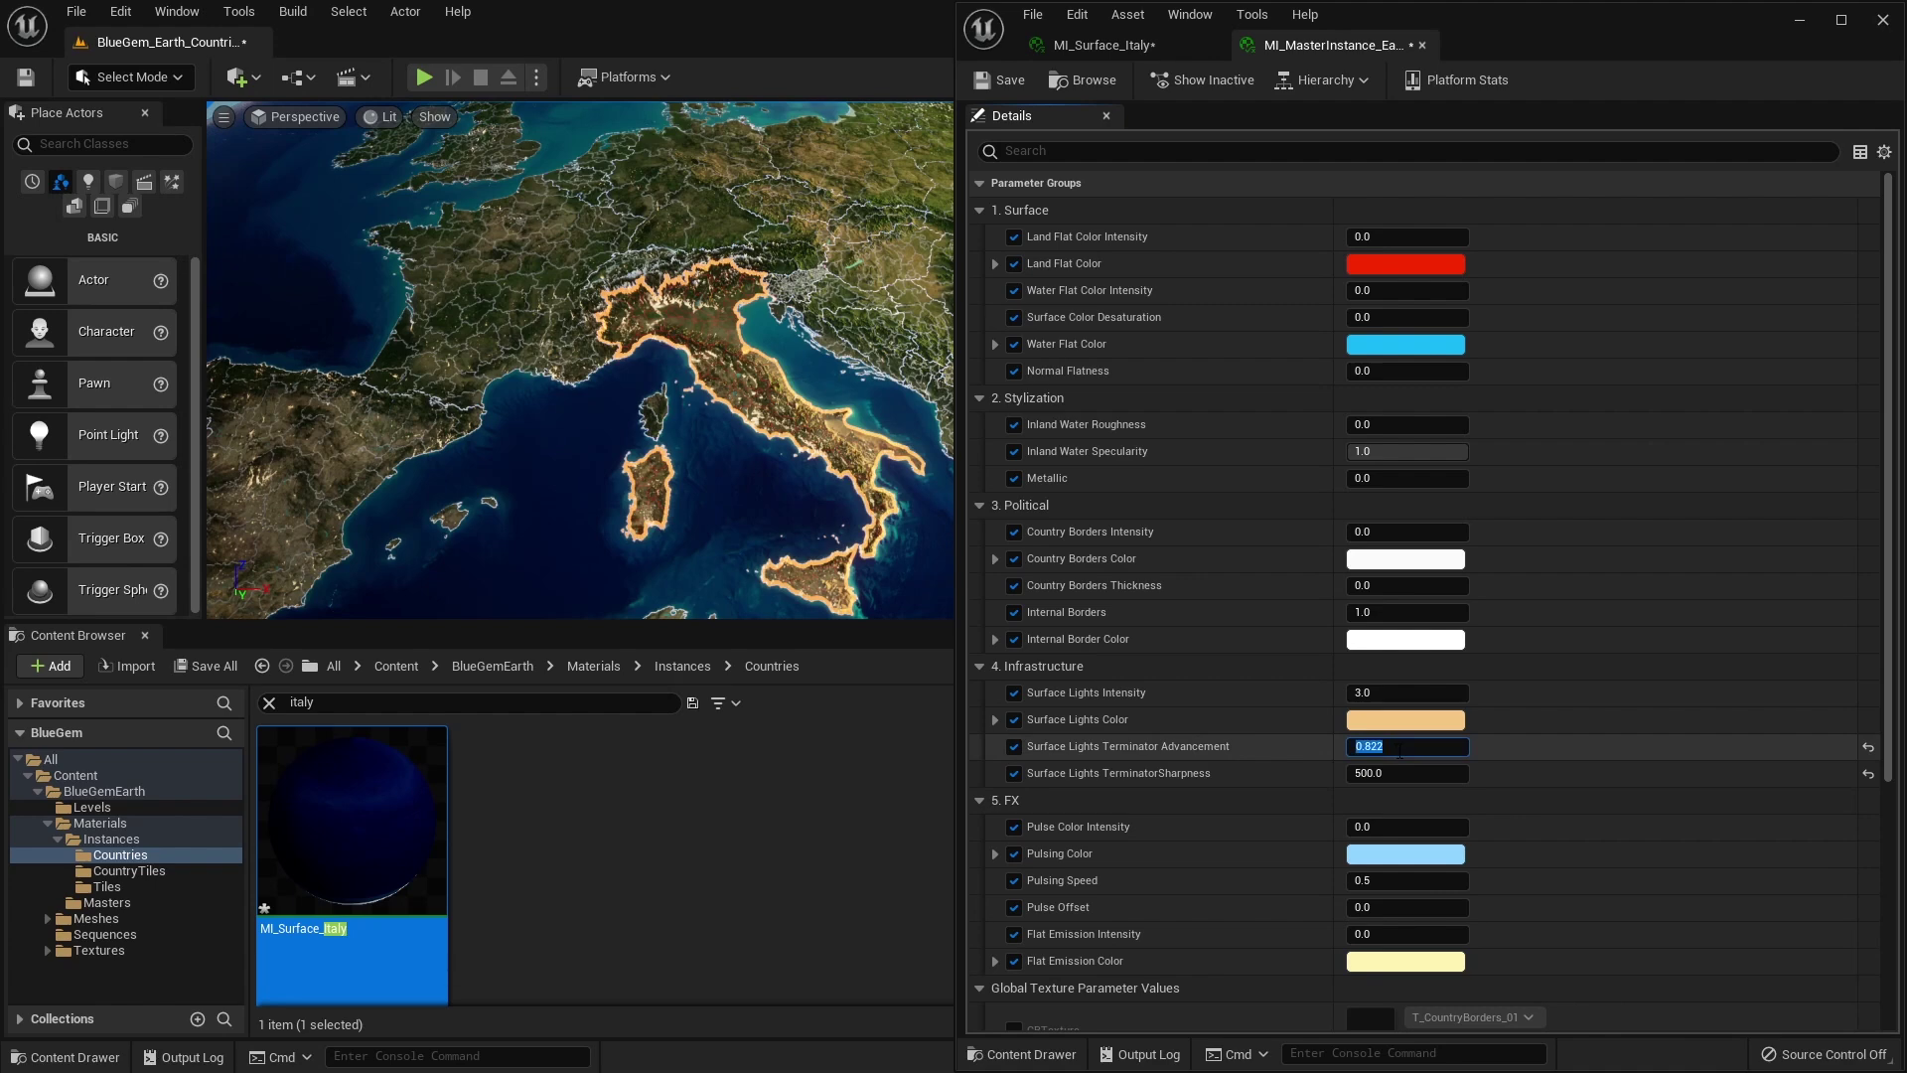
text(1.2)
key(Return)
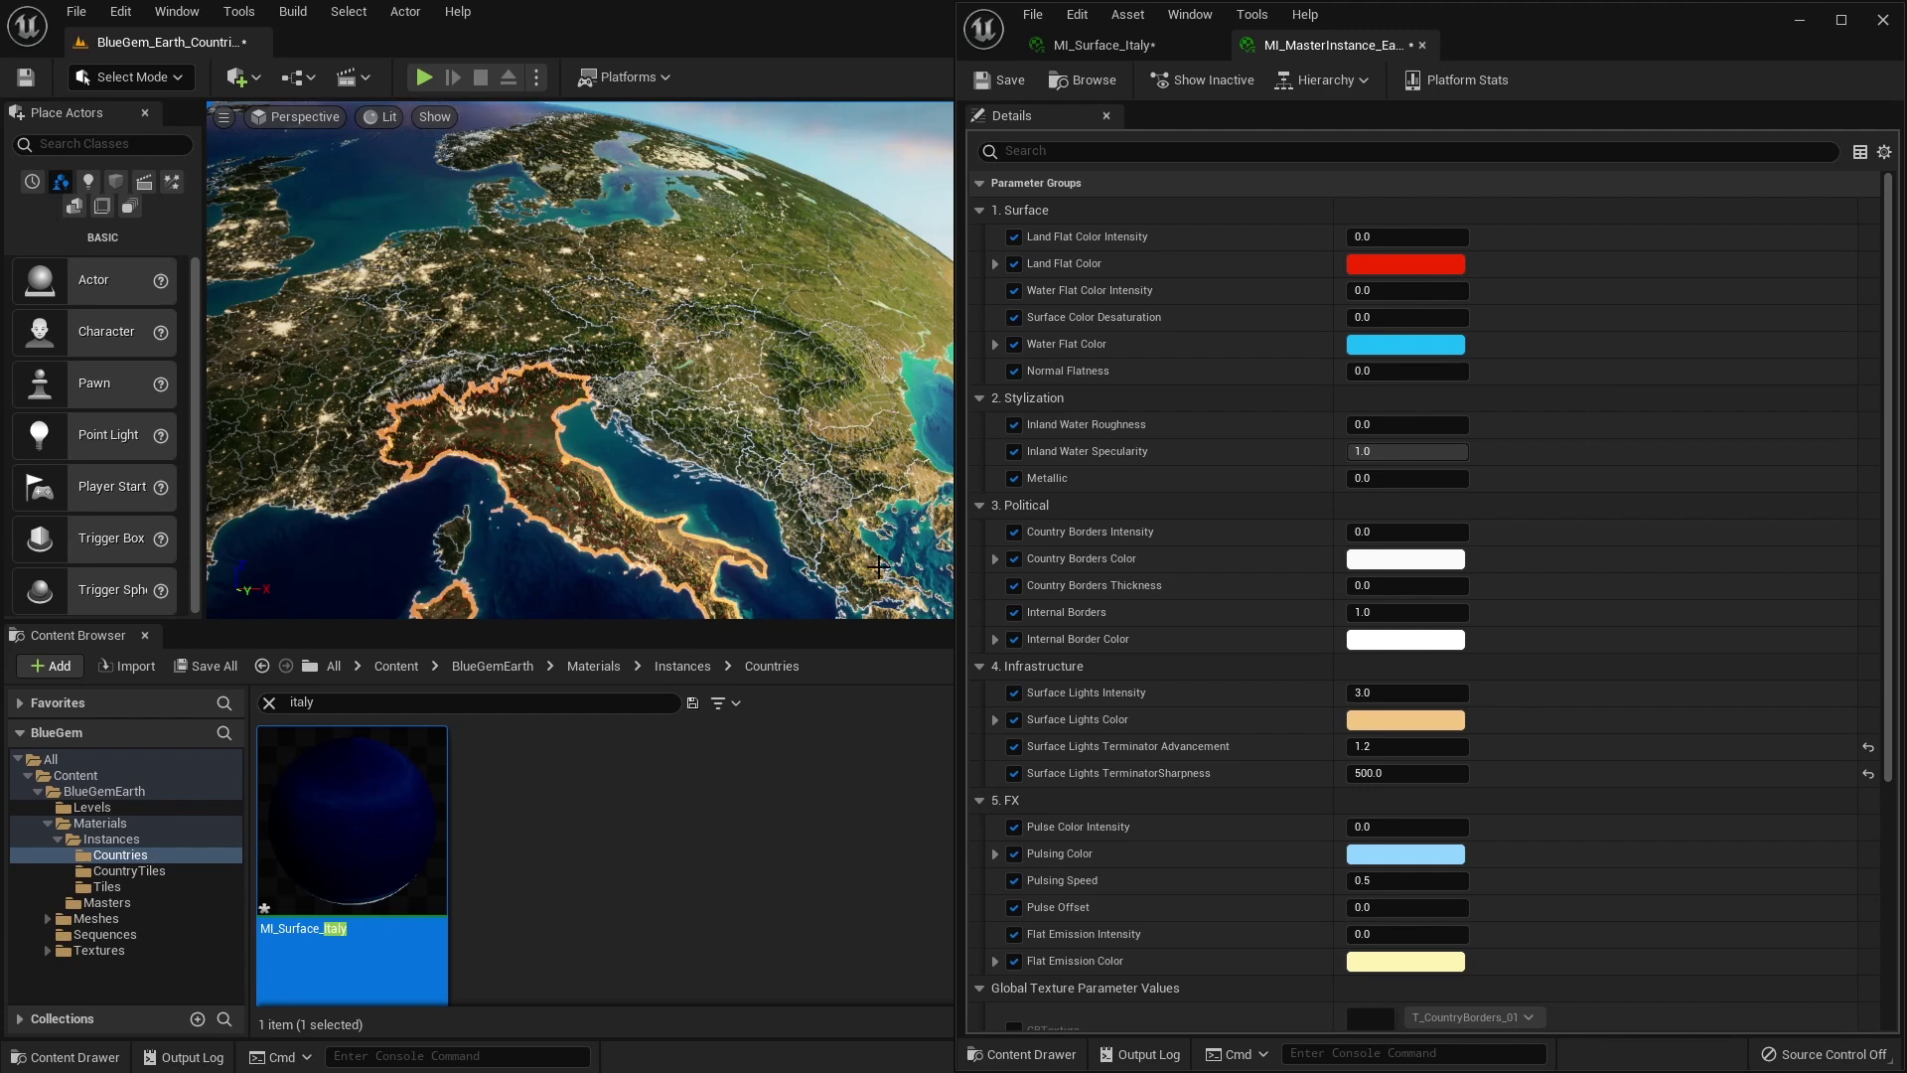
click(1868, 747)
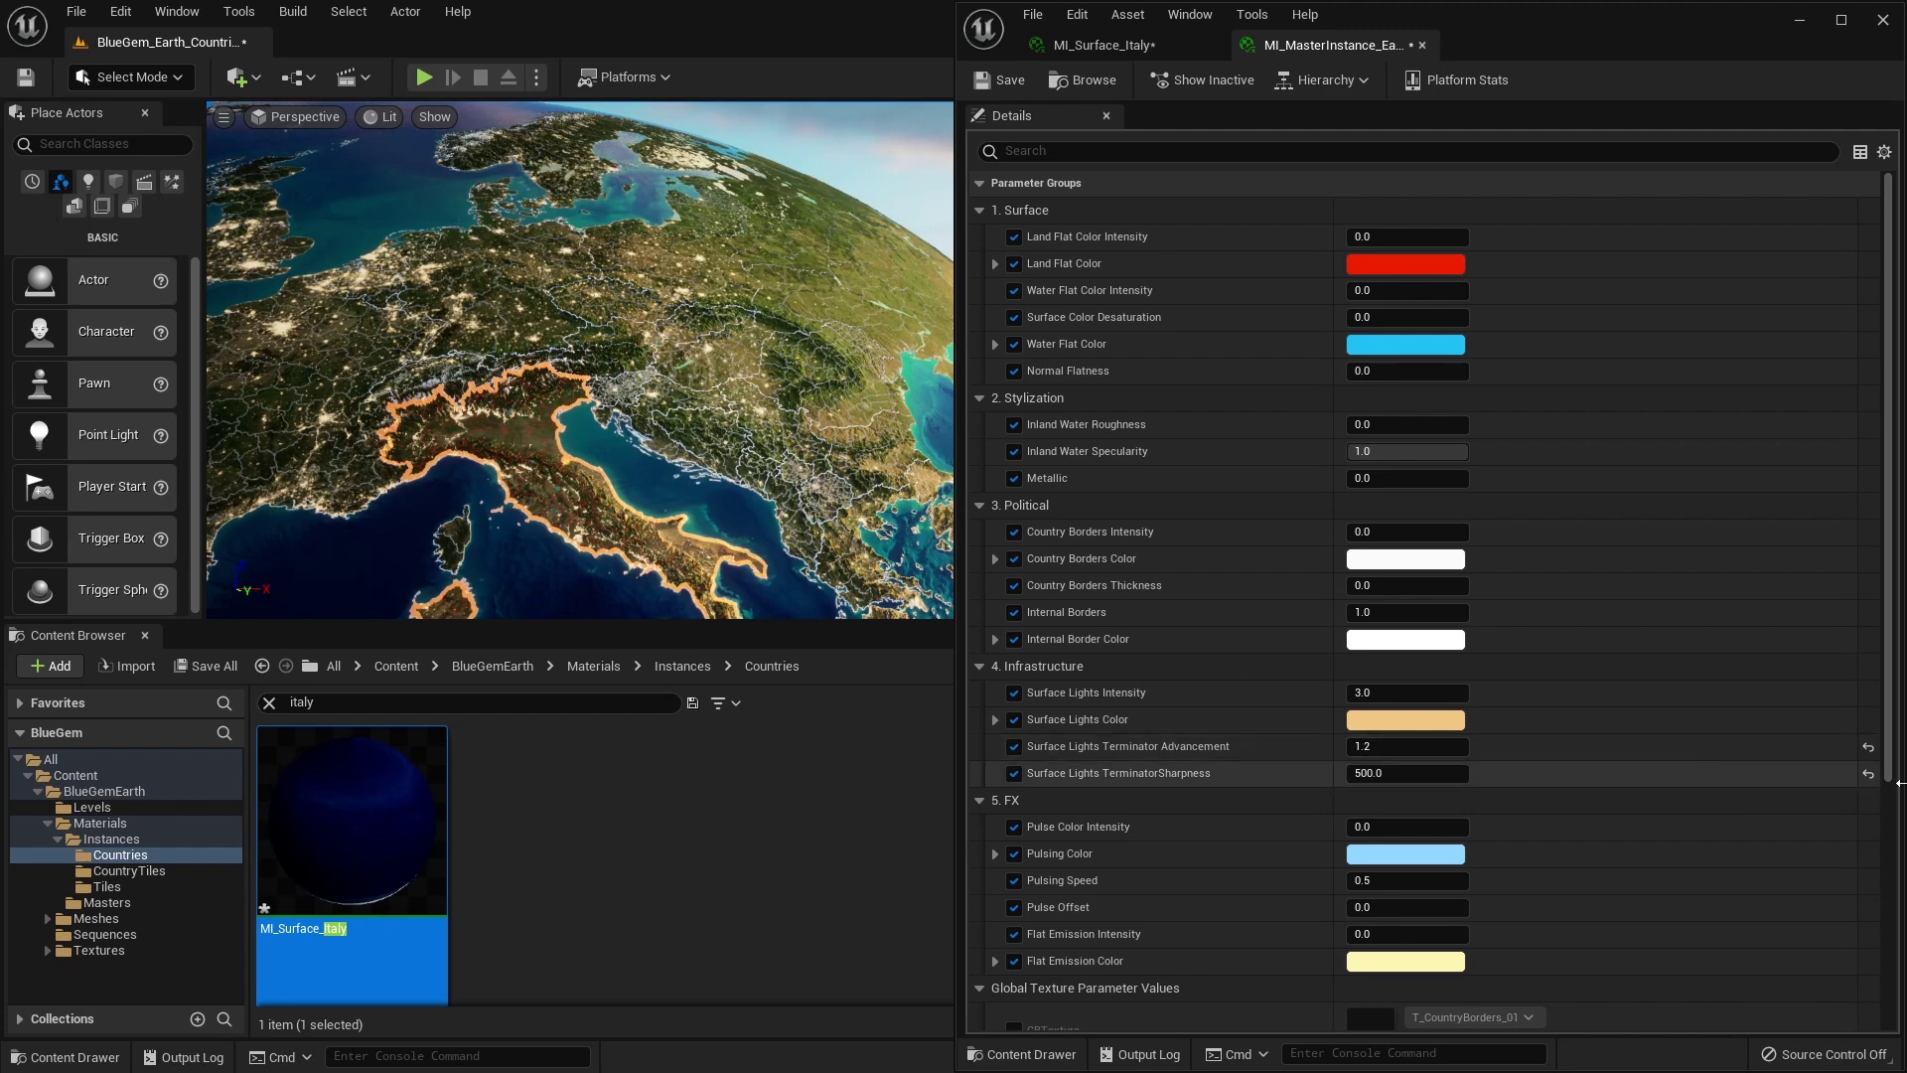
click(1869, 774)
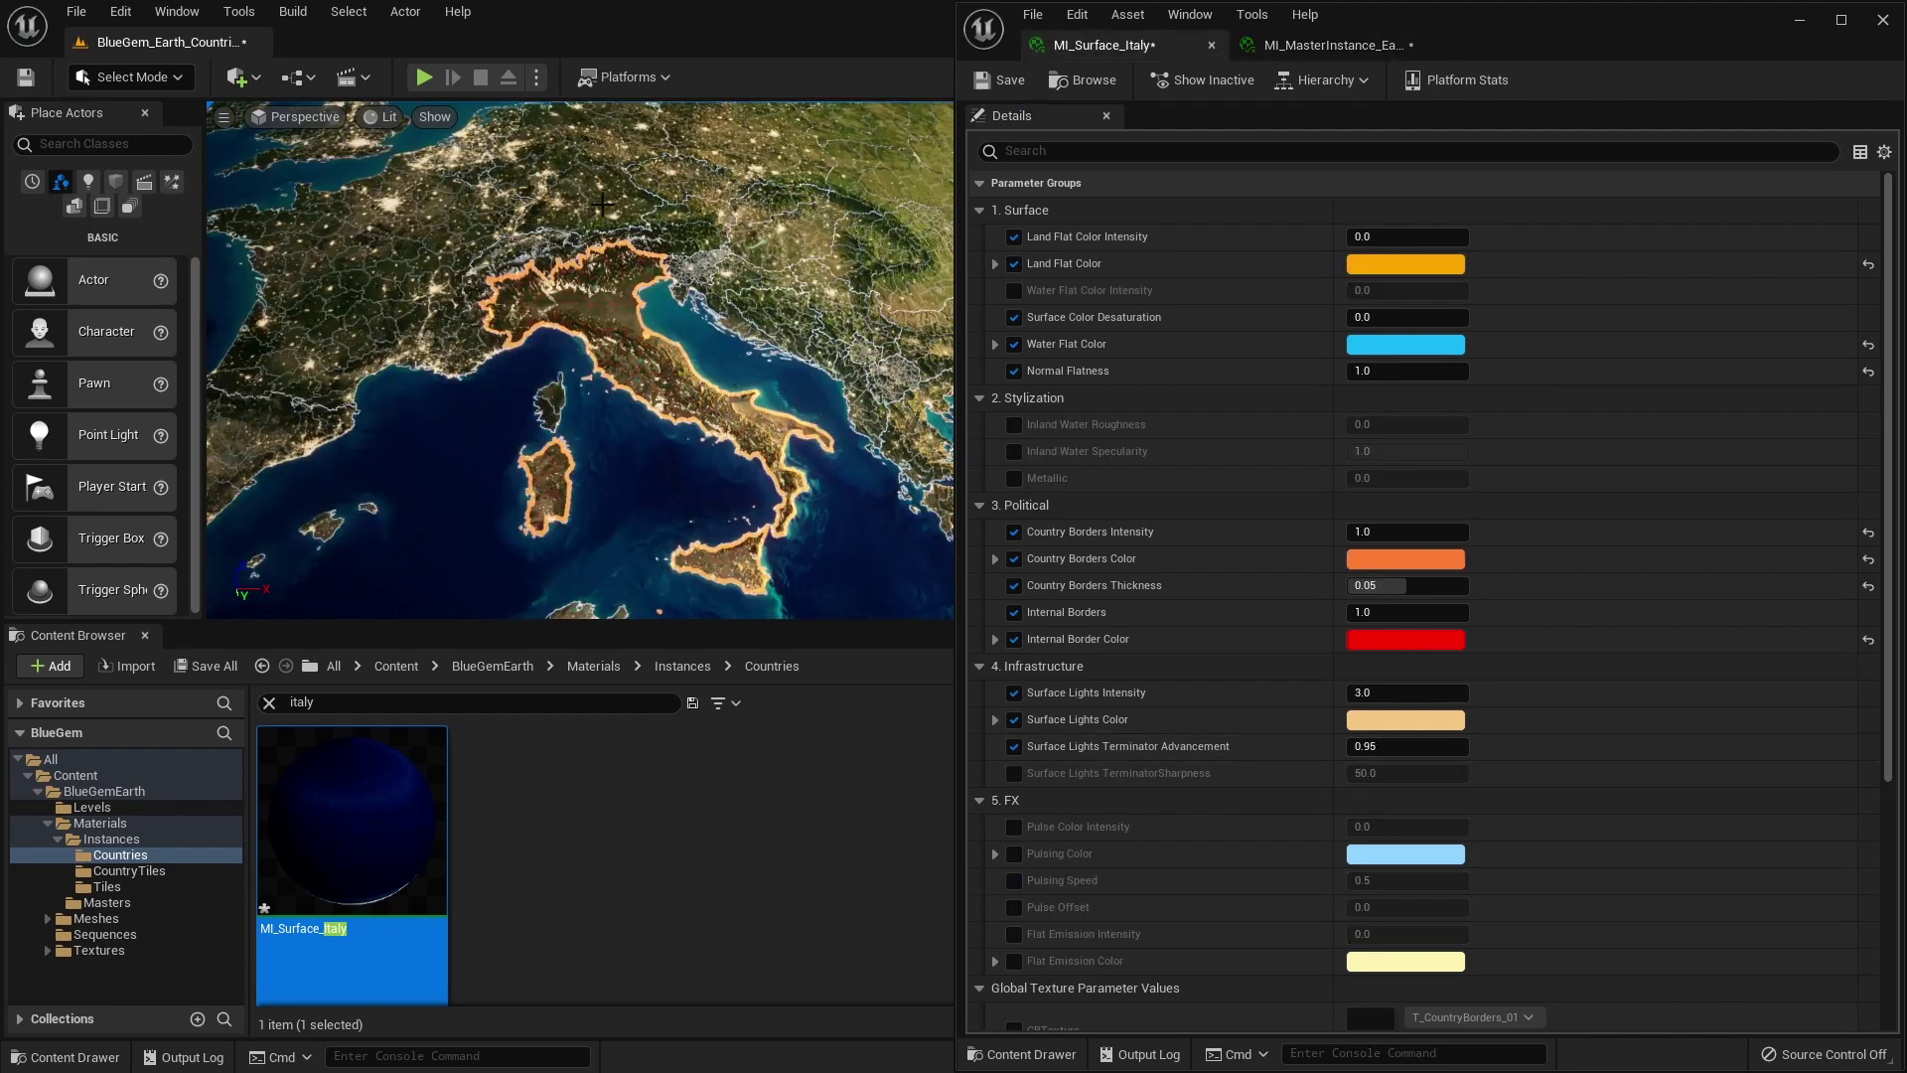
In Italy's material instance, override Pulse Color Intensity, test it at 1, and set it to 0.5
click(1014, 827)
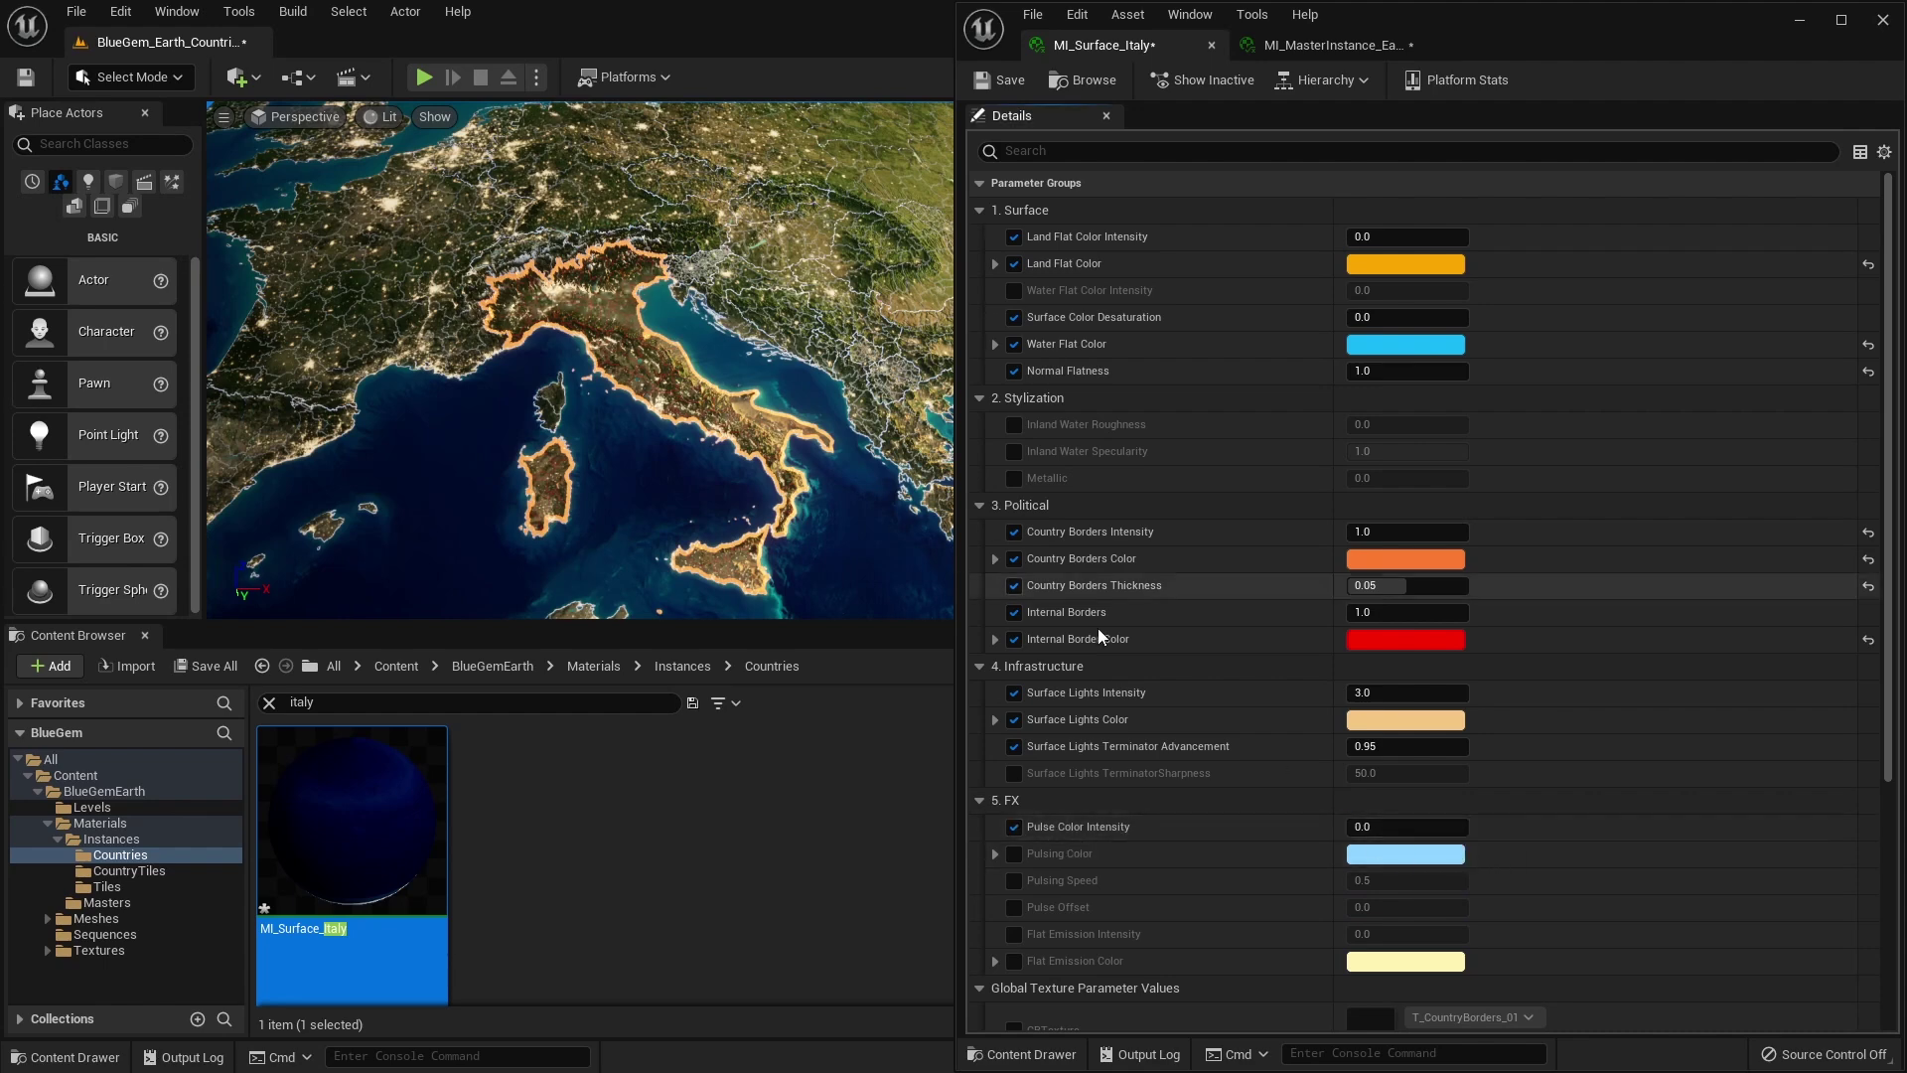
click(1362, 828)
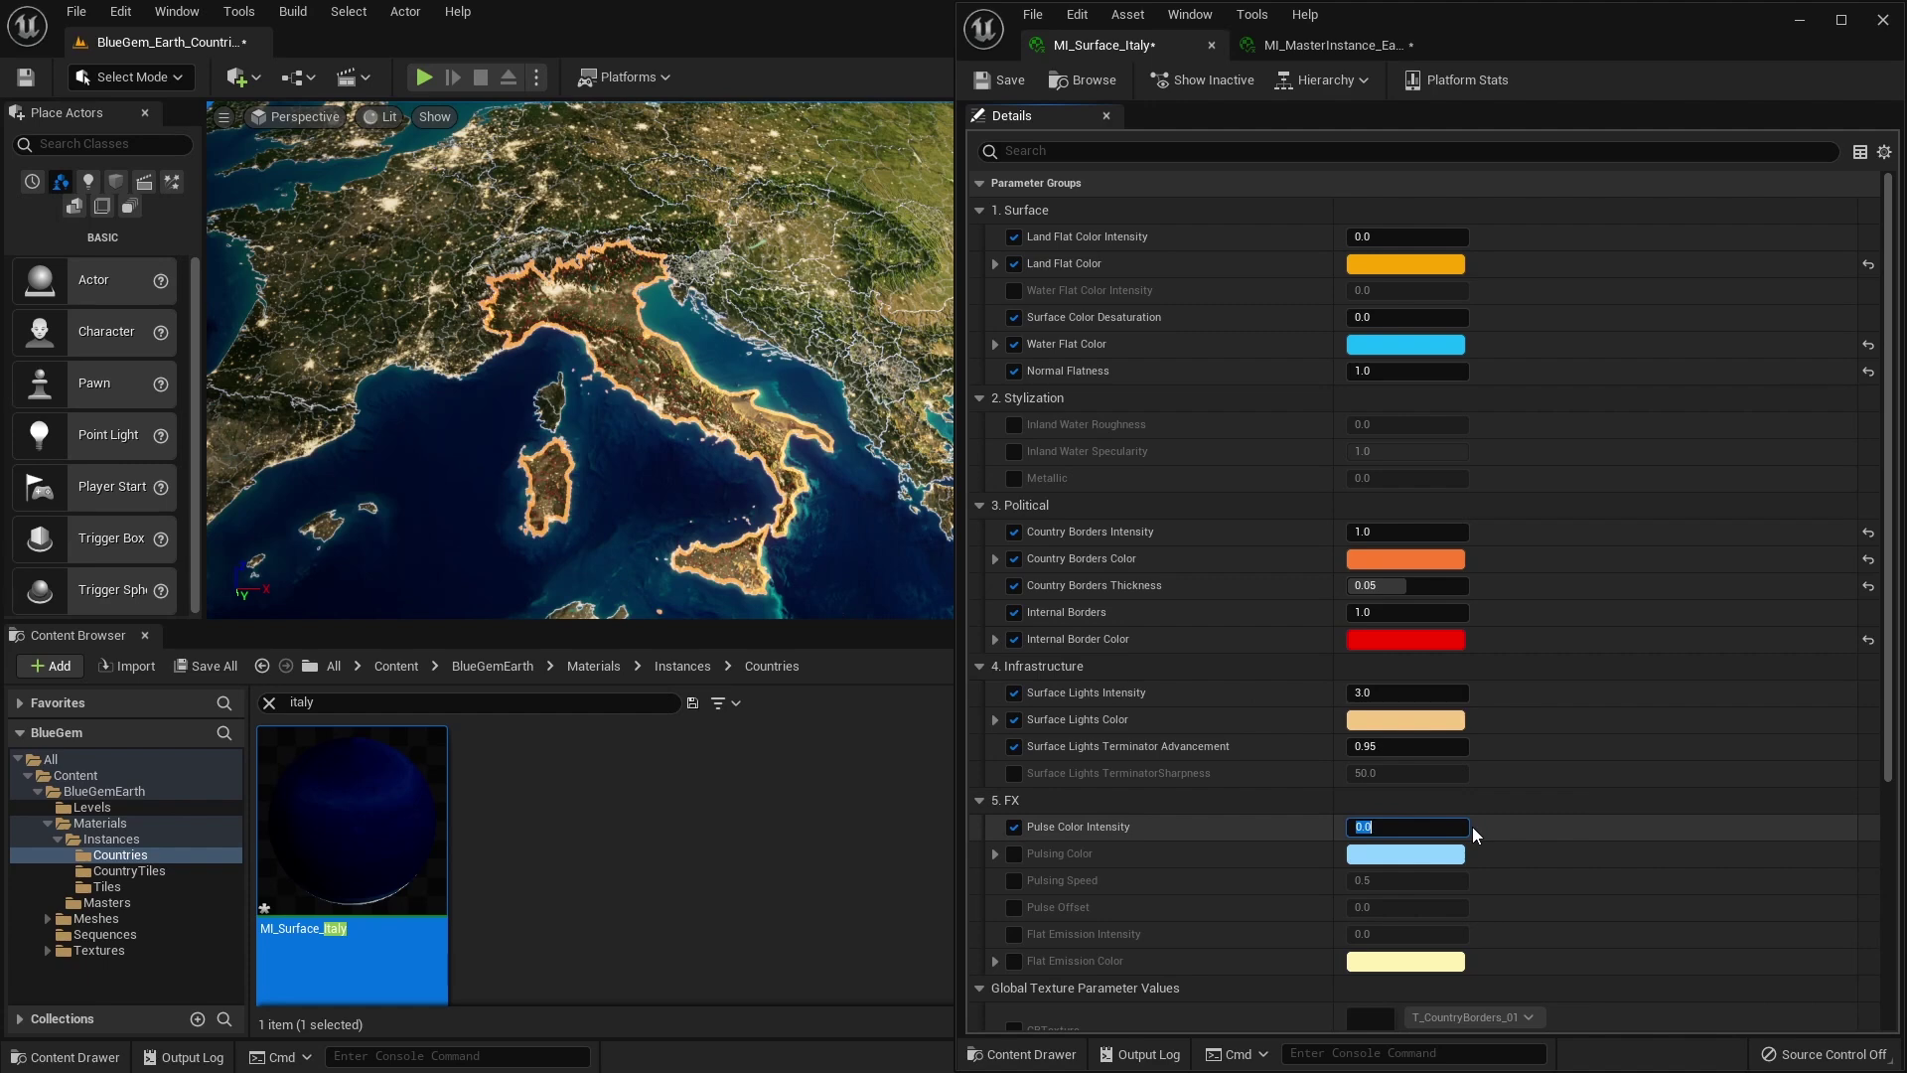
text(1)
key(Return)
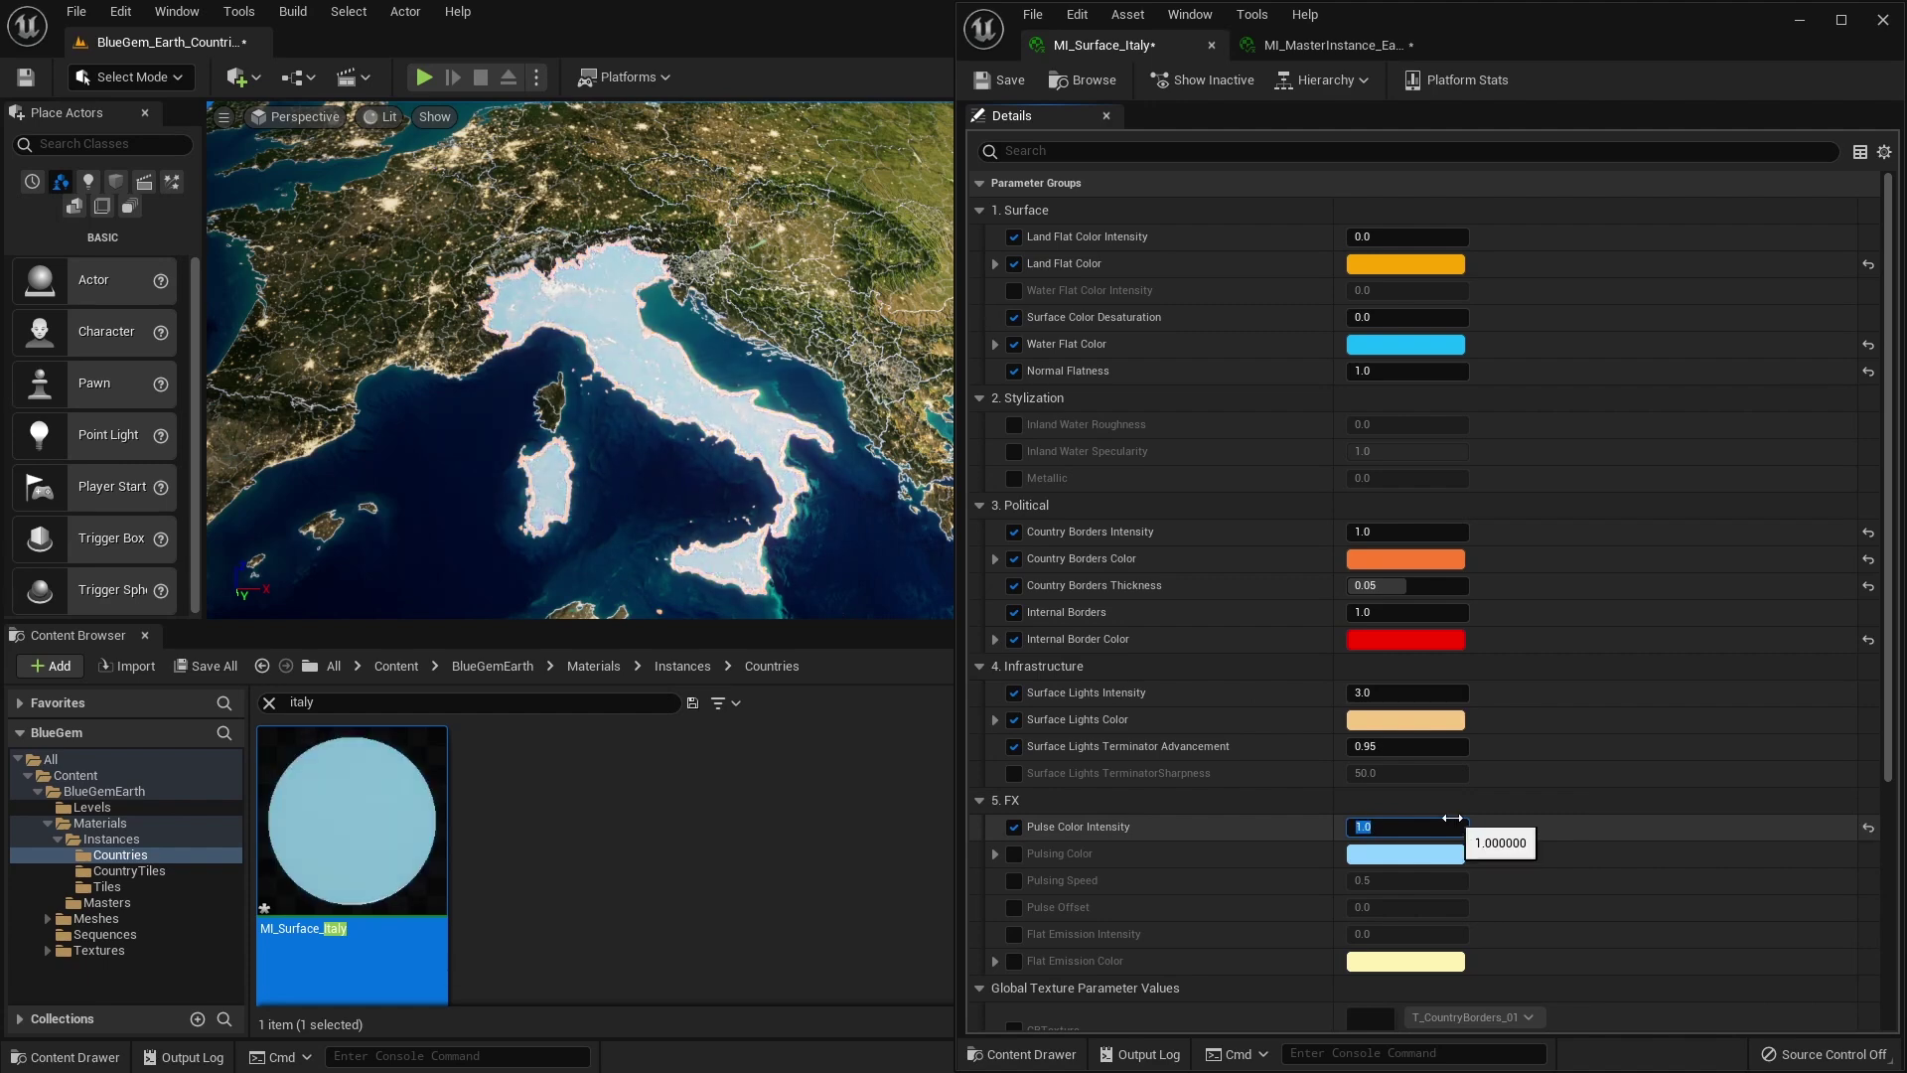
text(0.5)
key(Return)
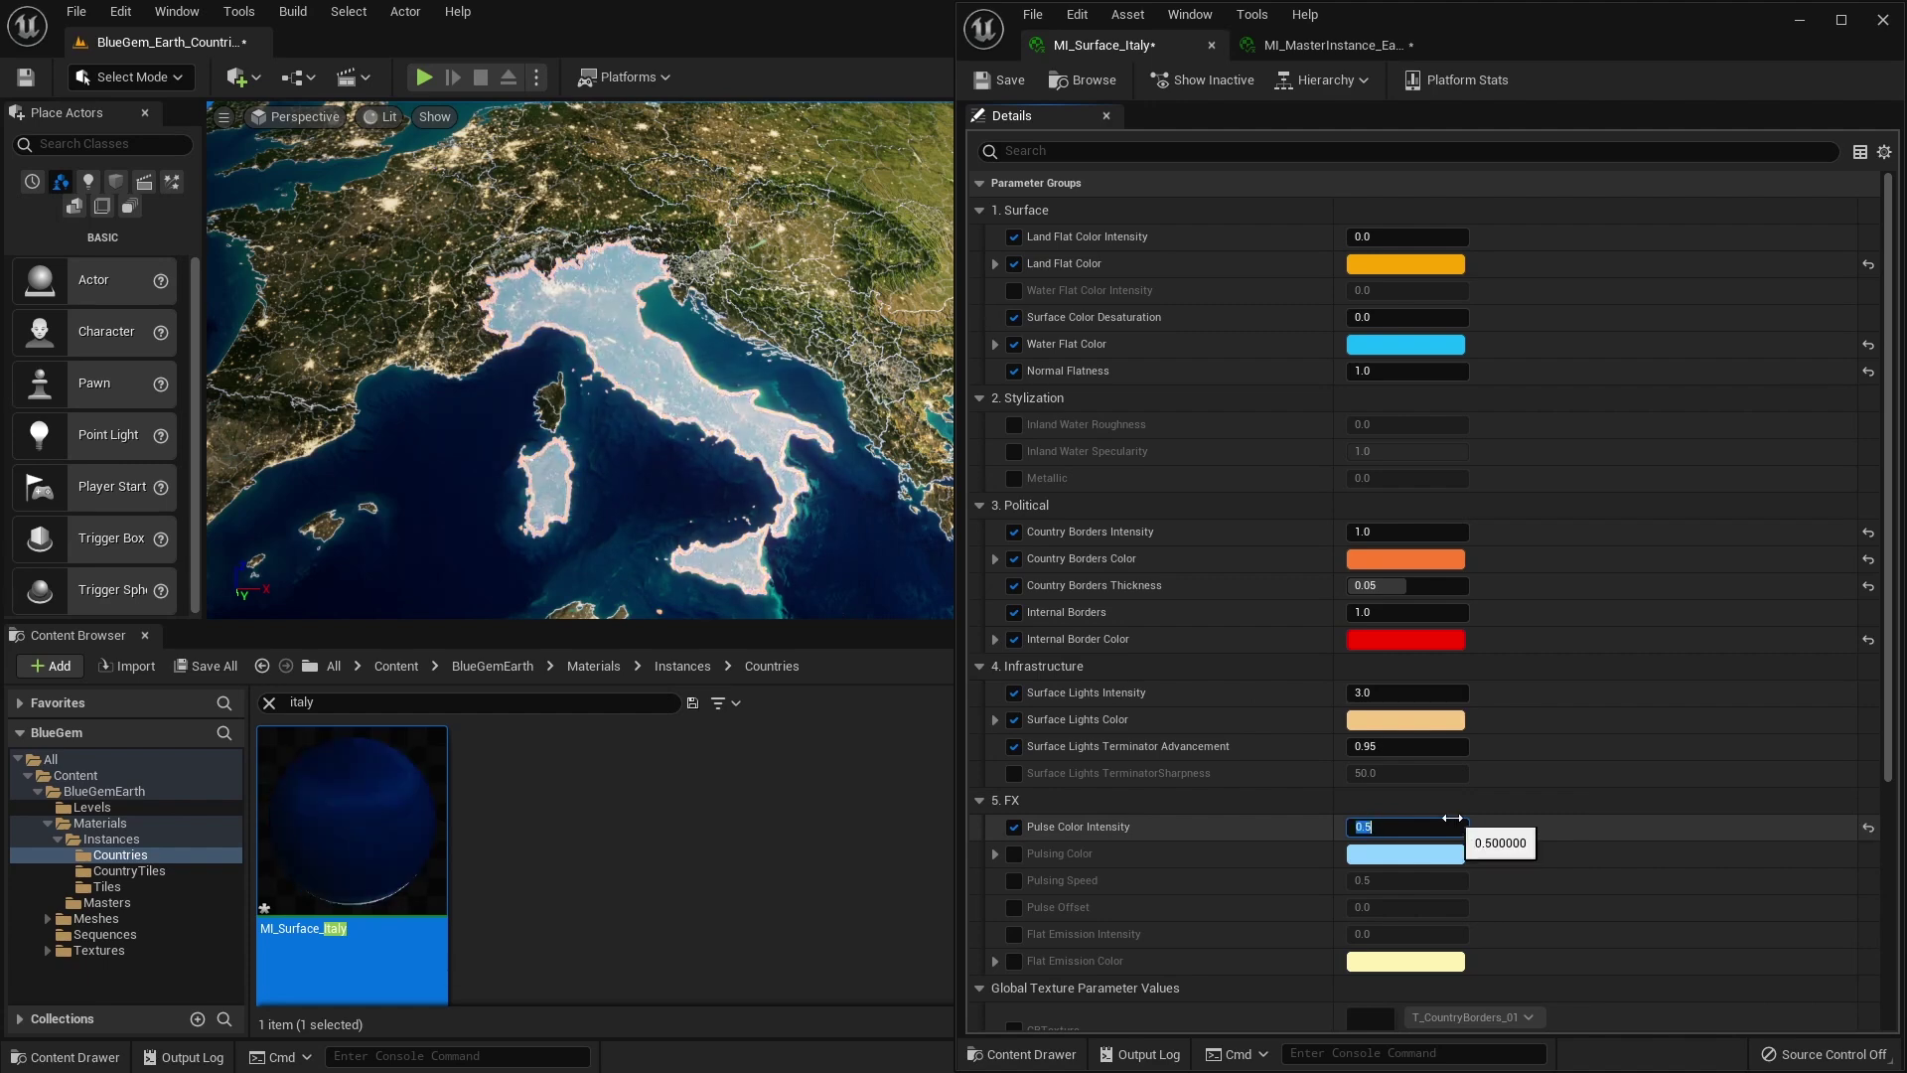
Override Italy's Pulsing Color with a golden yellow
click(1014, 853)
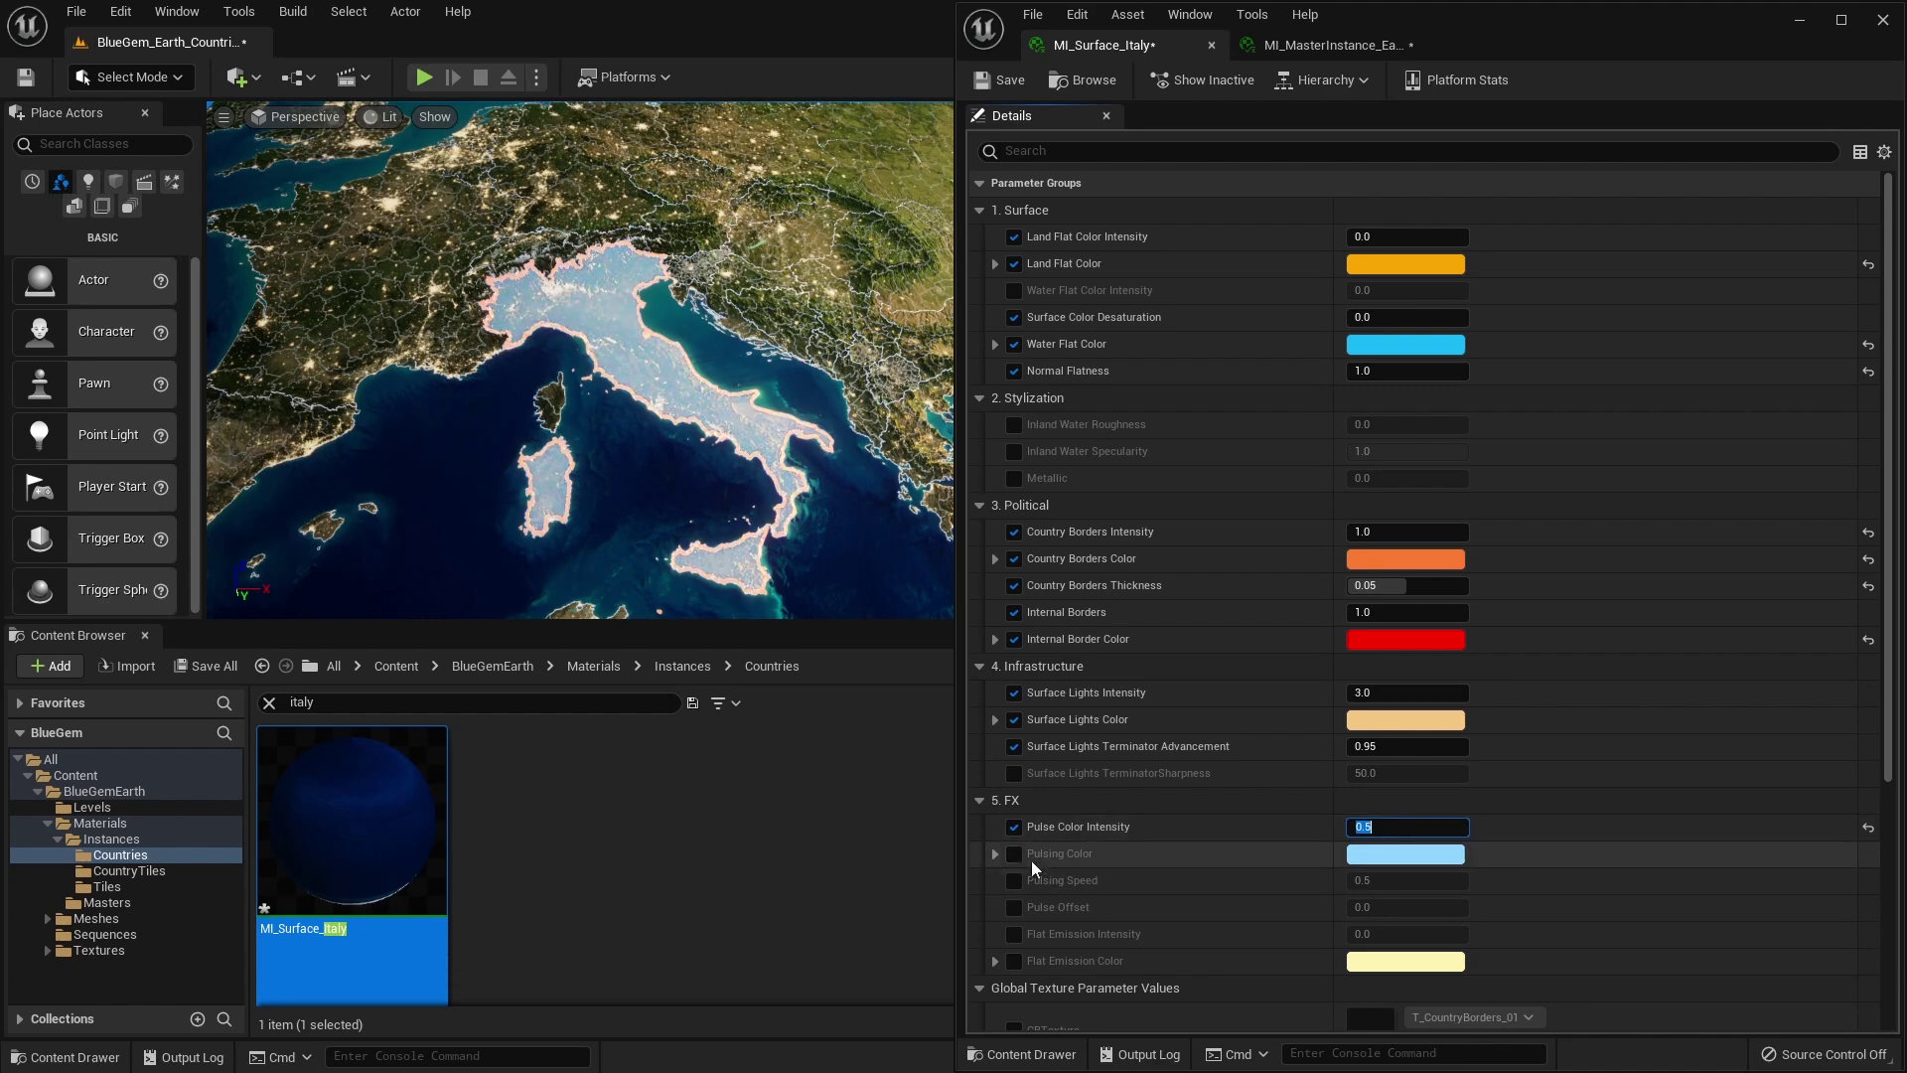
click(1410, 857)
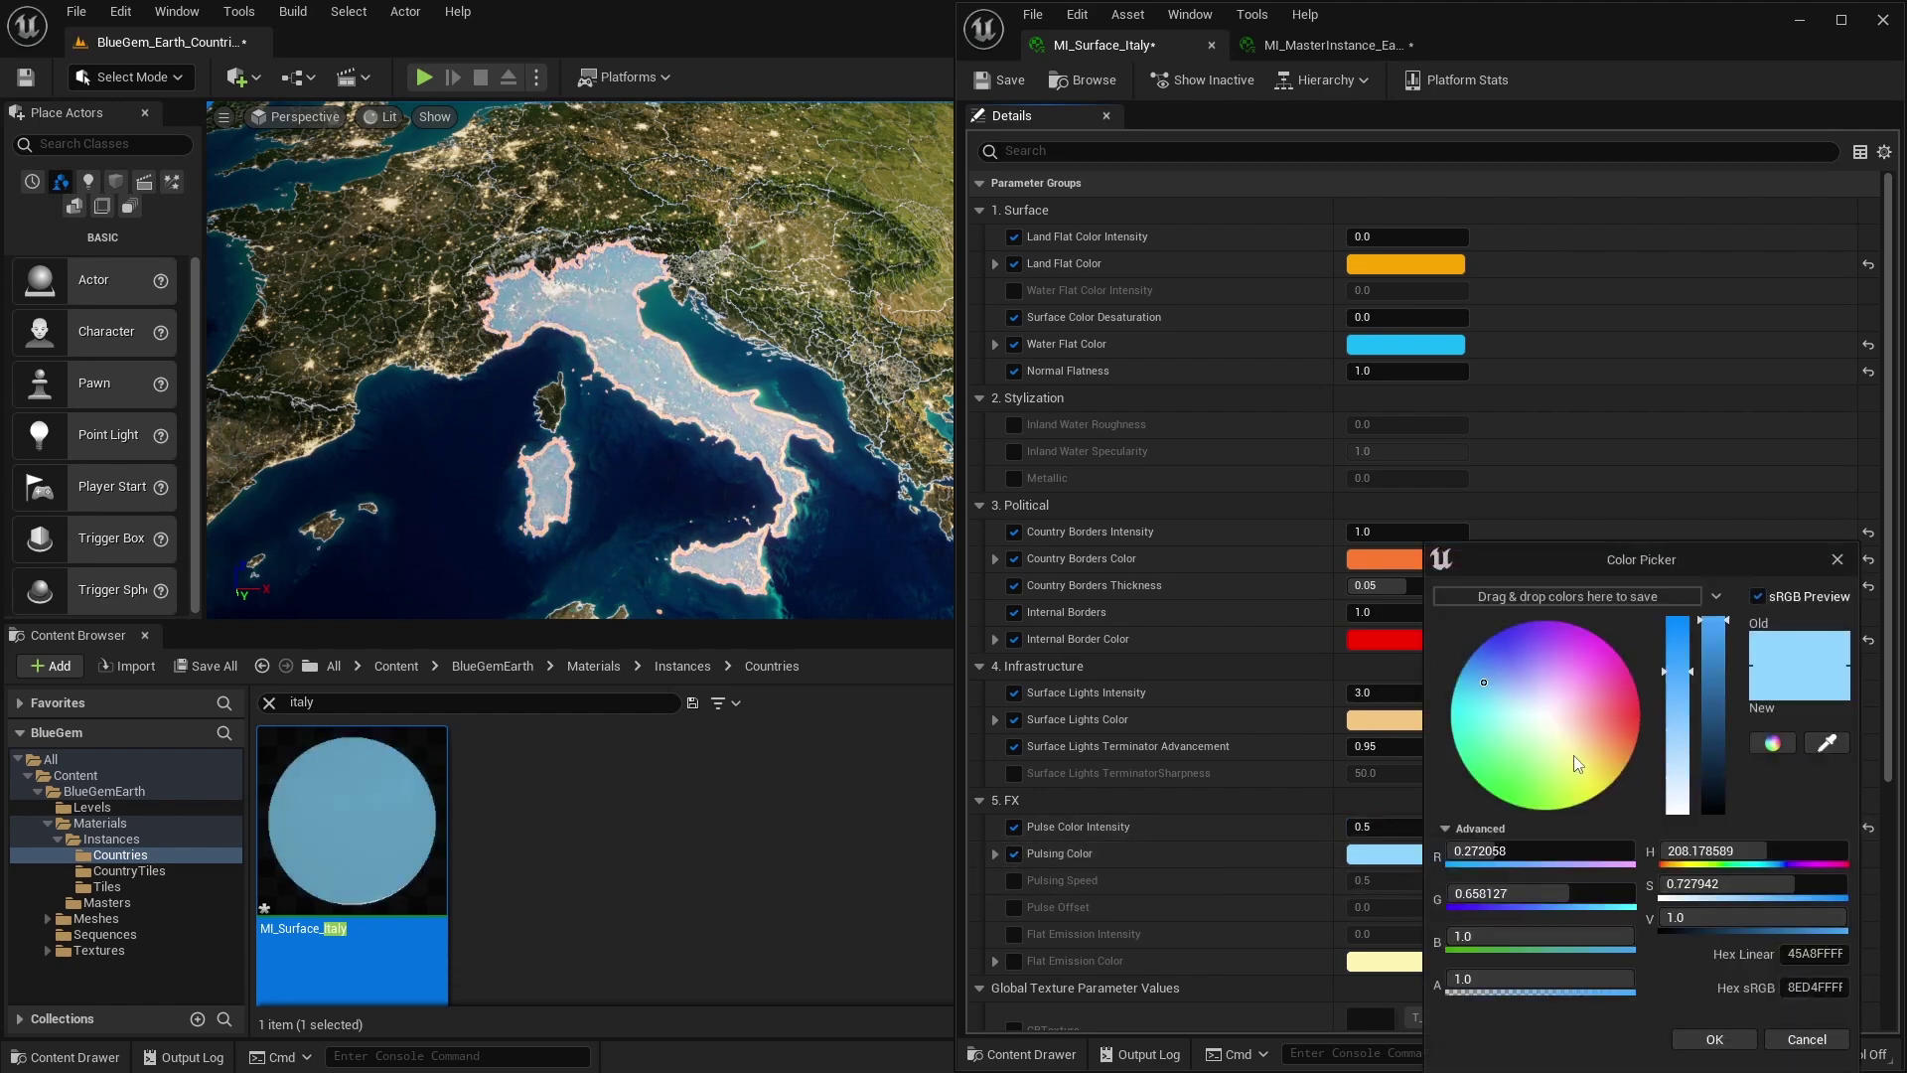
click(1626, 766)
click(1712, 1038)
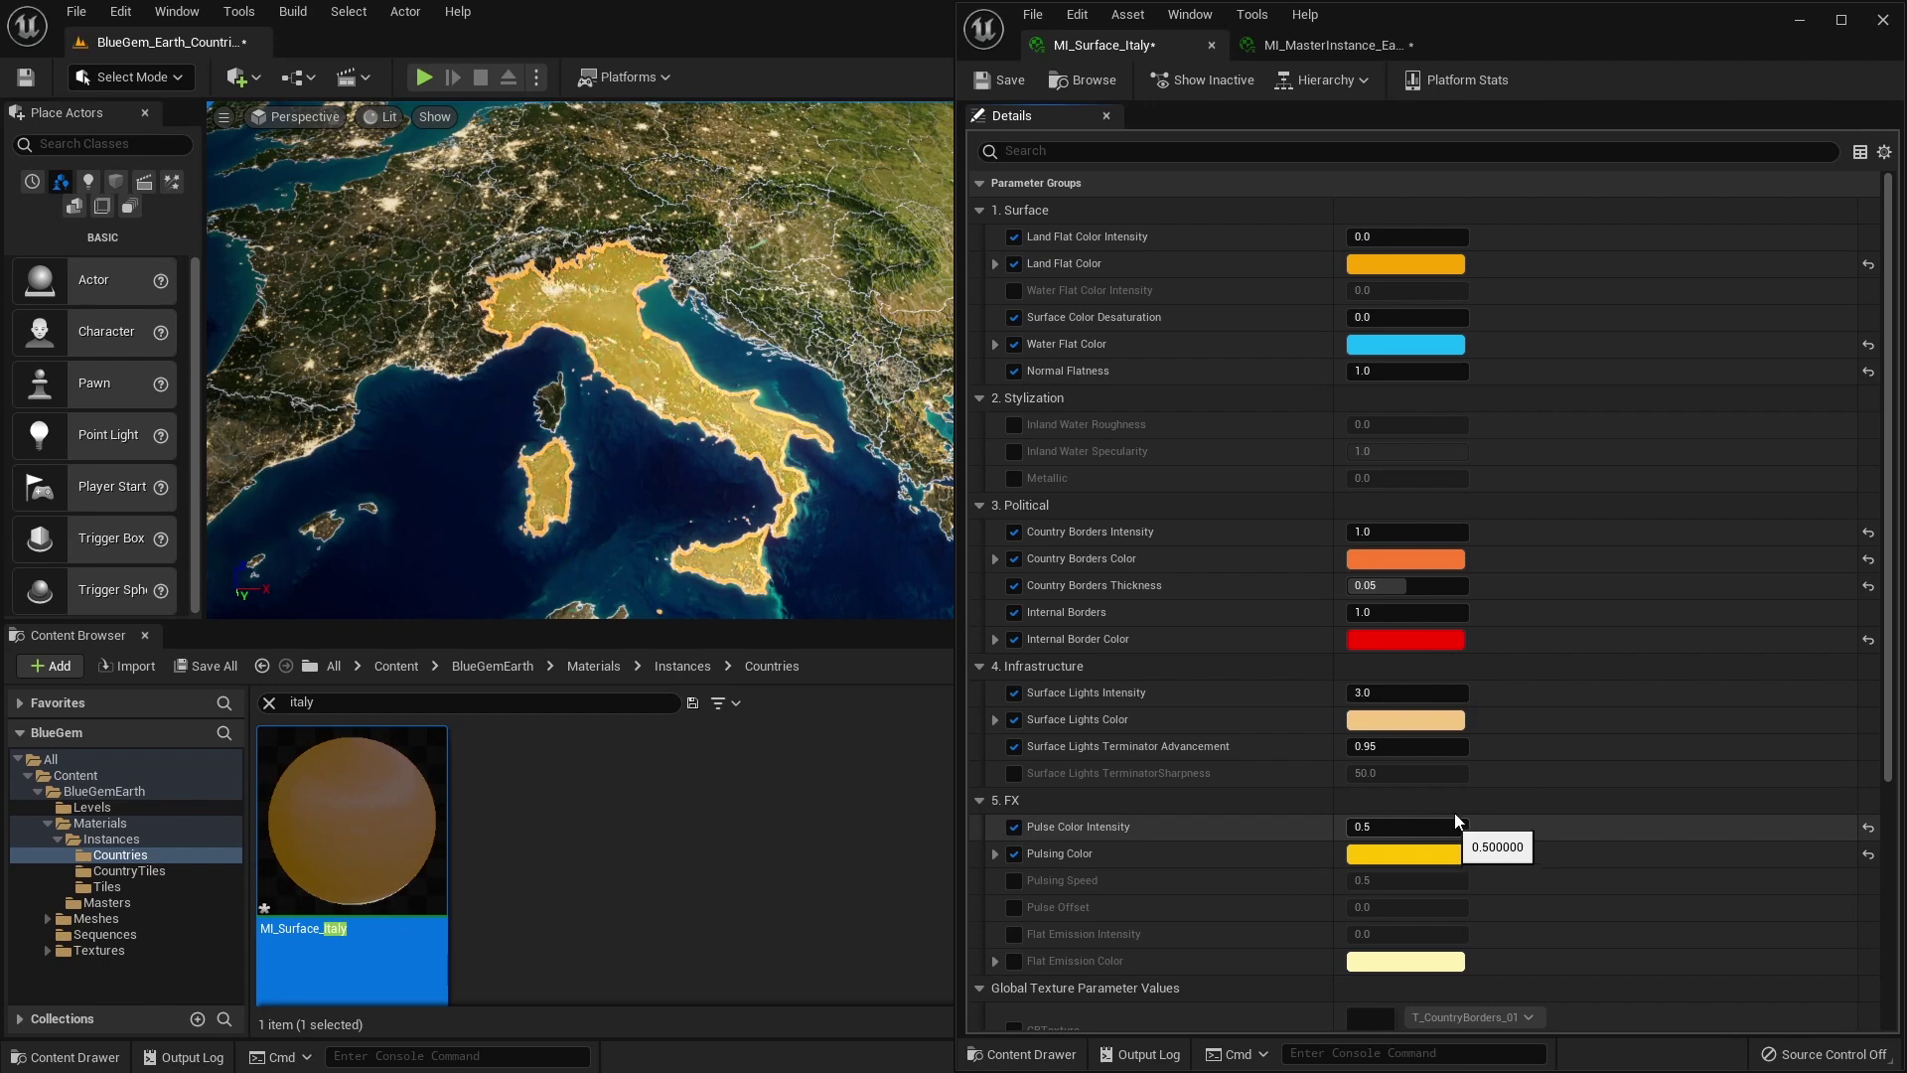
Override Italy's Pulsing Speed, test it at 0.3 and 2, and set it back to 0.5
click(1014, 880)
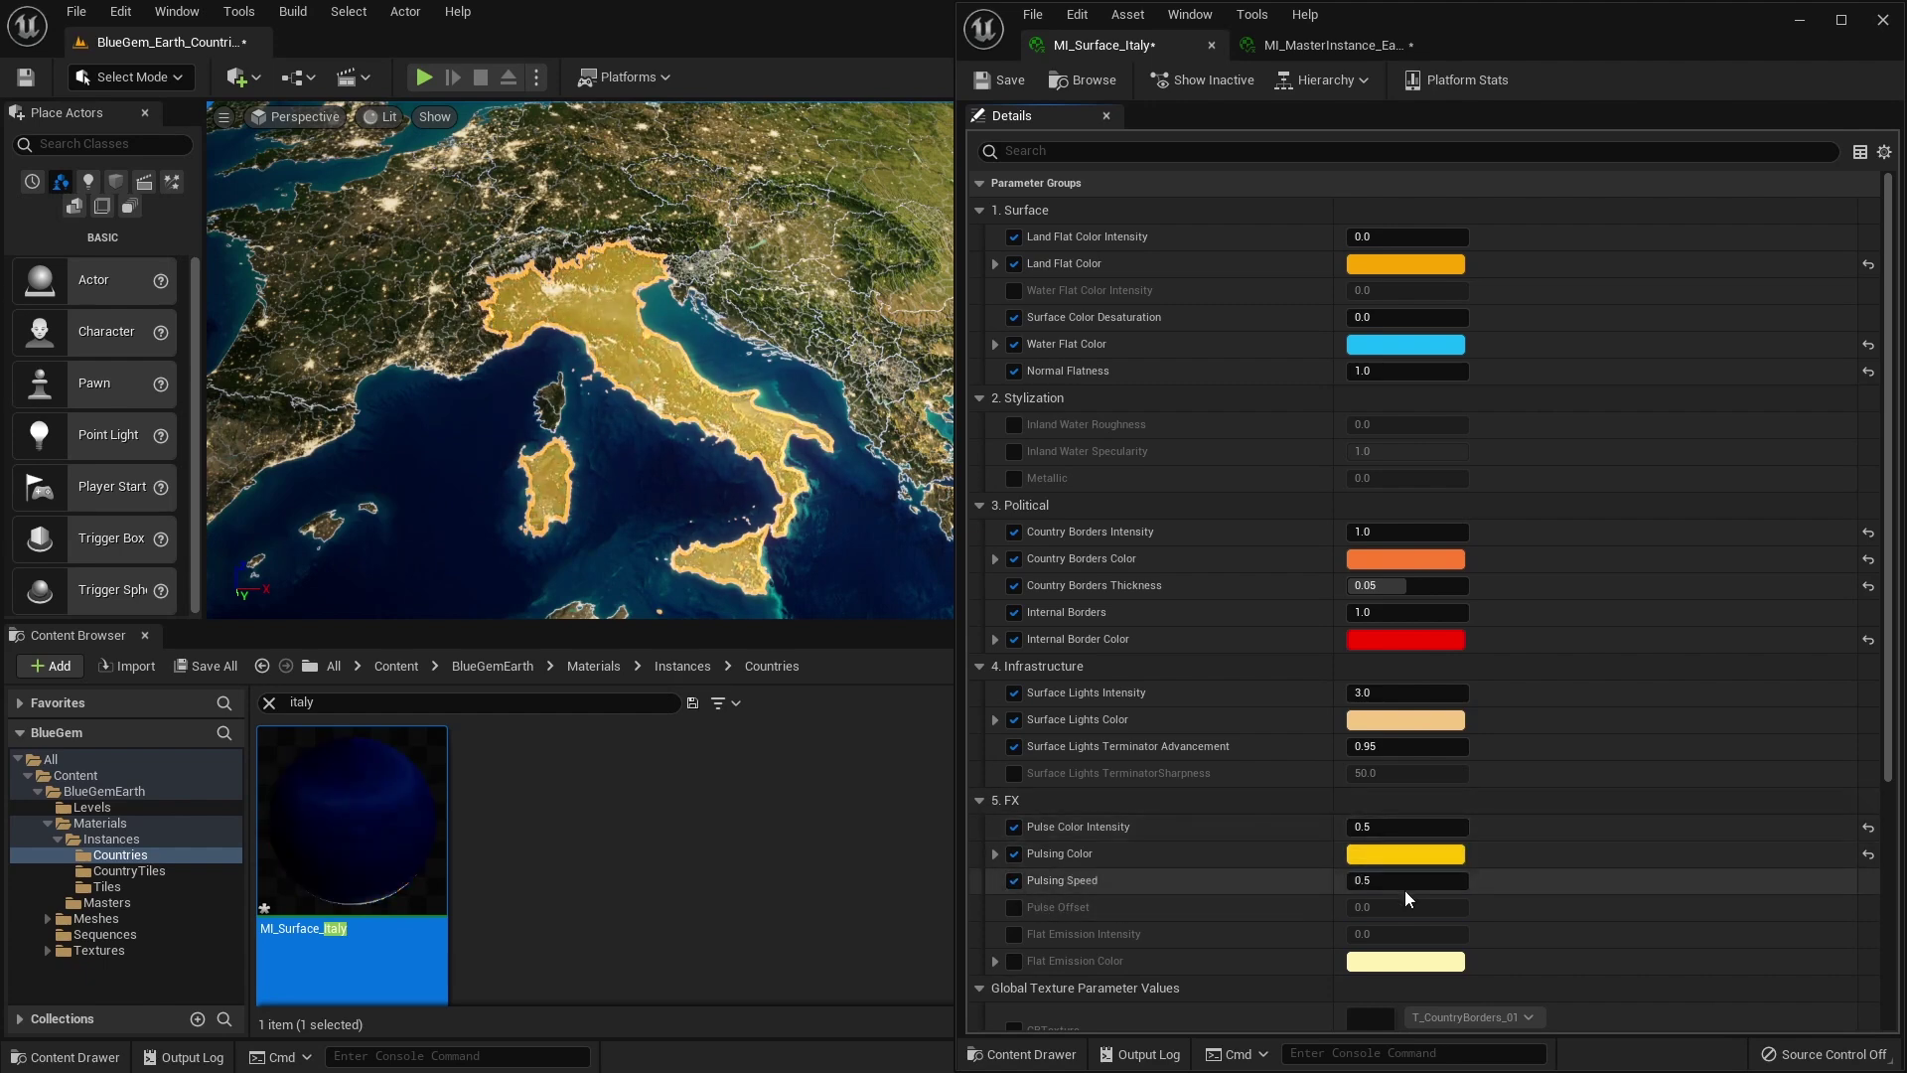
text(0.3)
key(Return)
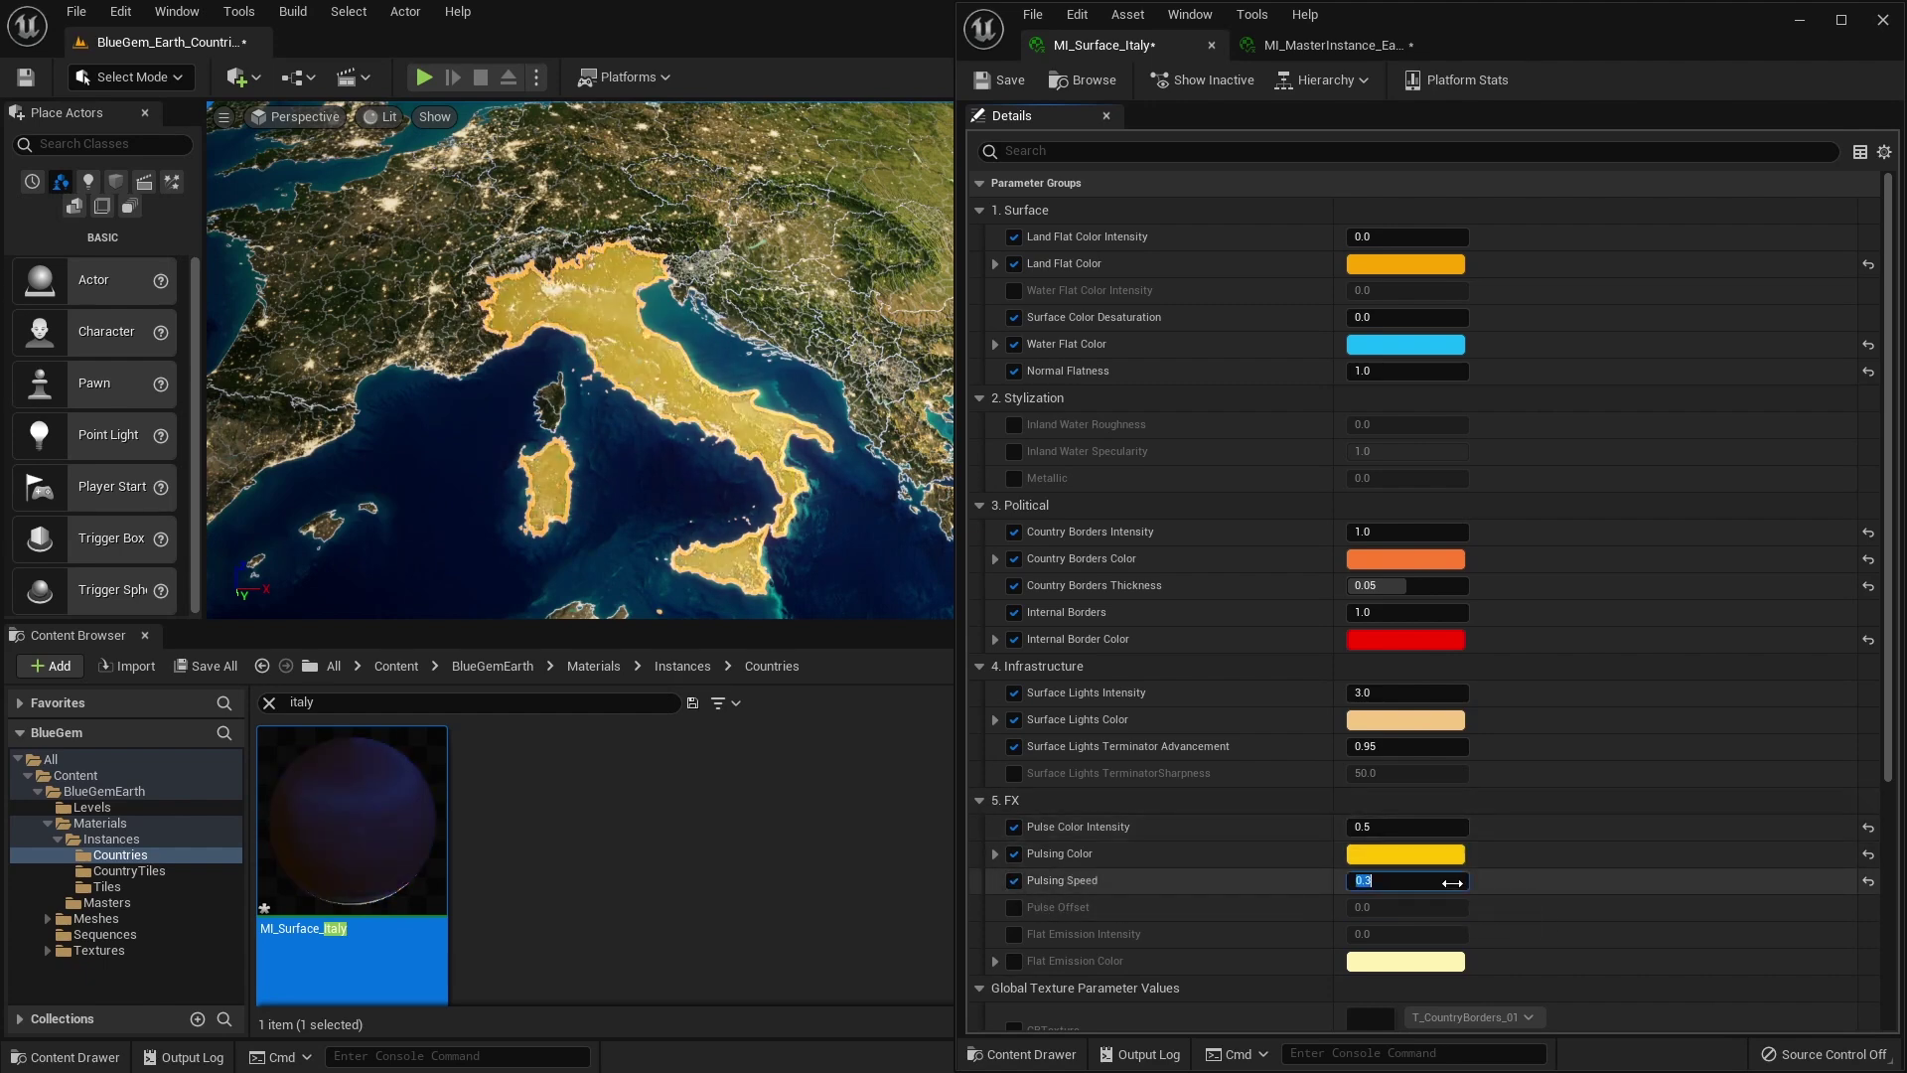
text(2)
key(Return)
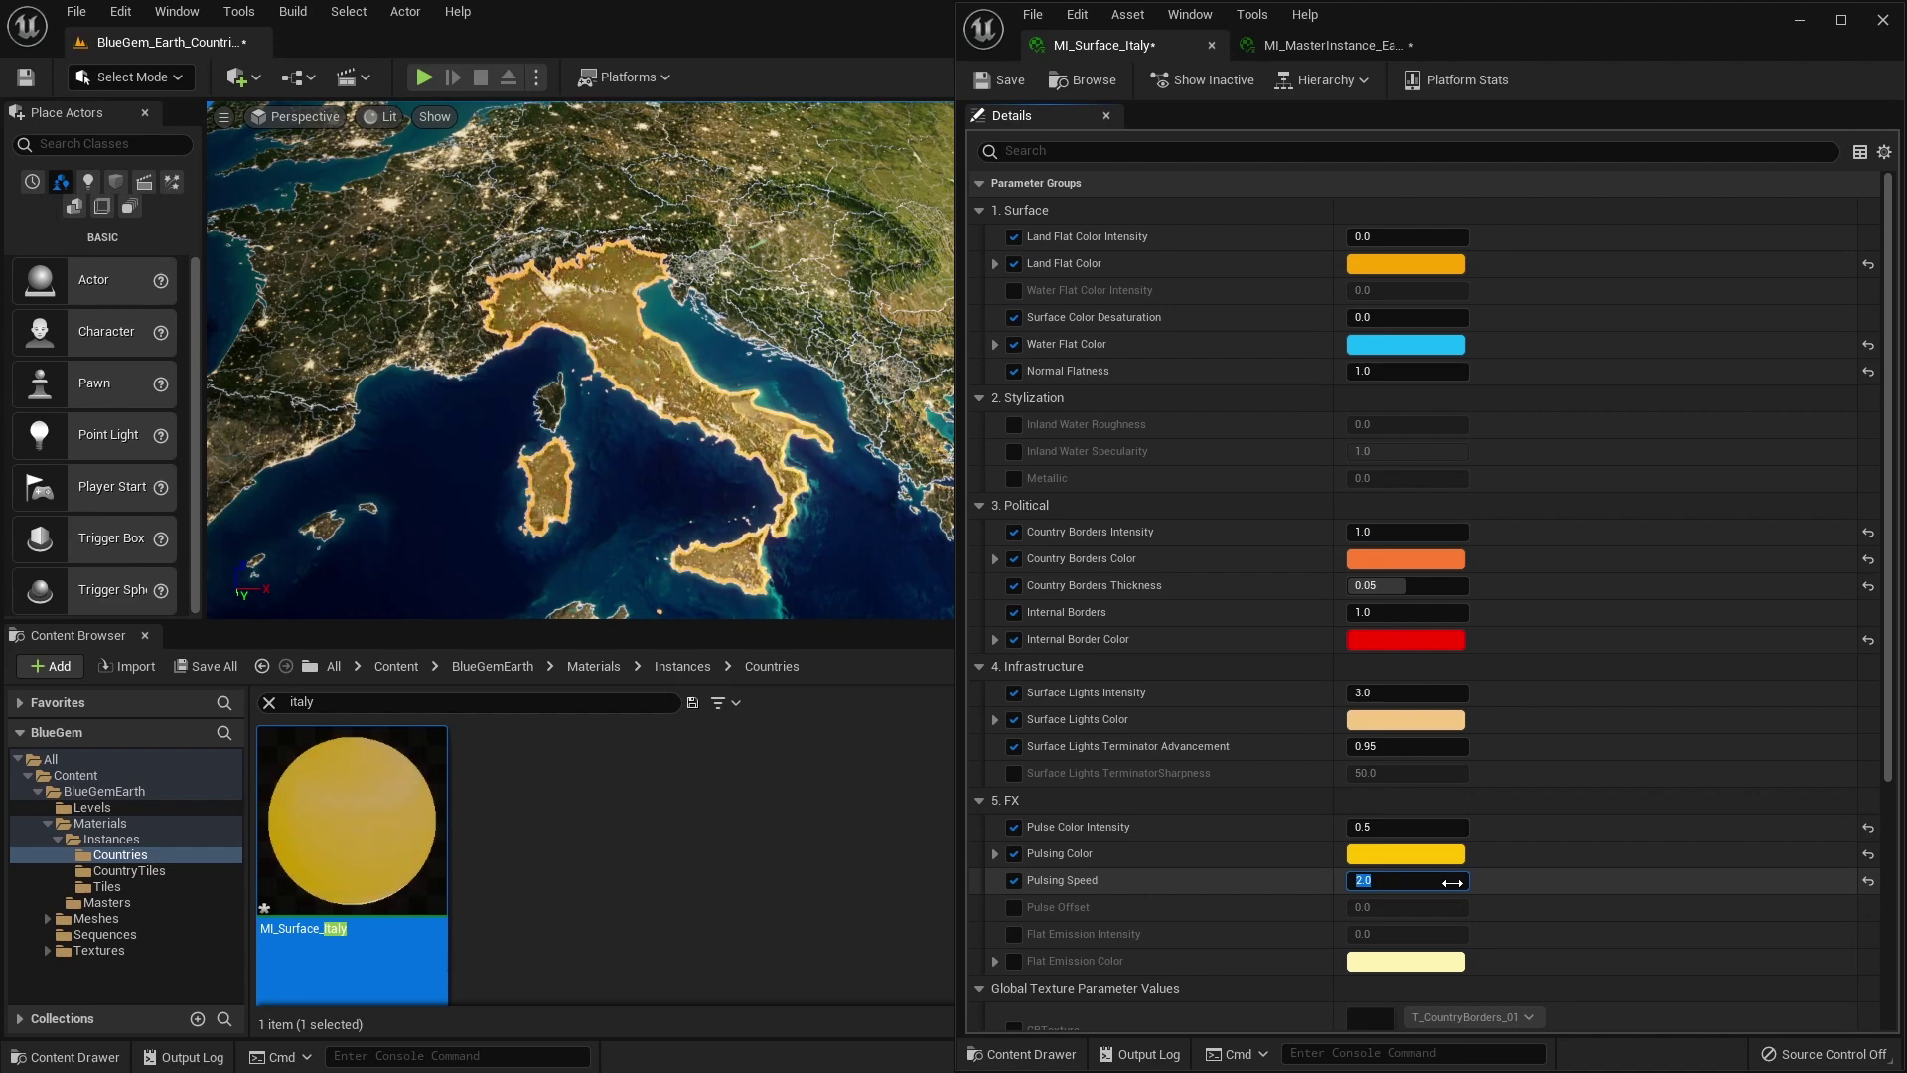
text(0.5)
key(Return)
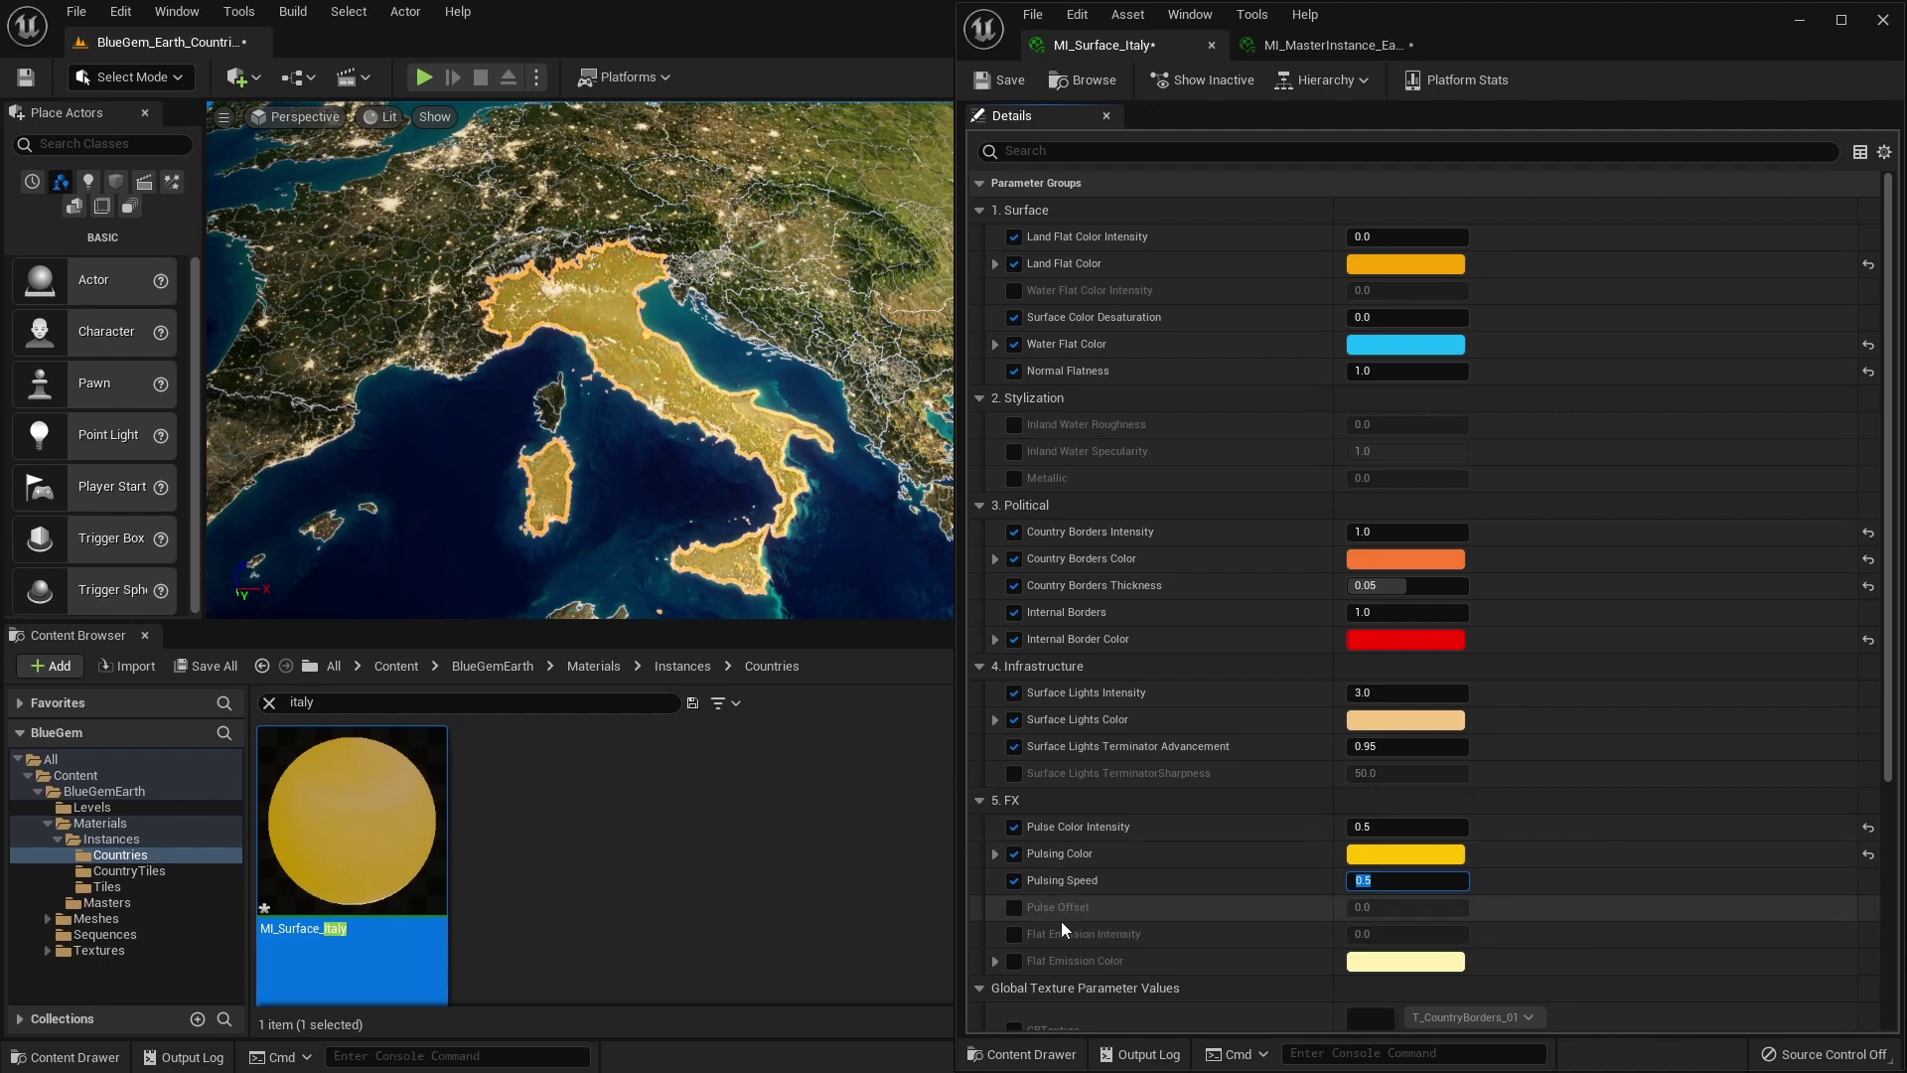
Override Italy's Flat Emission Intensity and set it to 0.5
click(1012, 935)
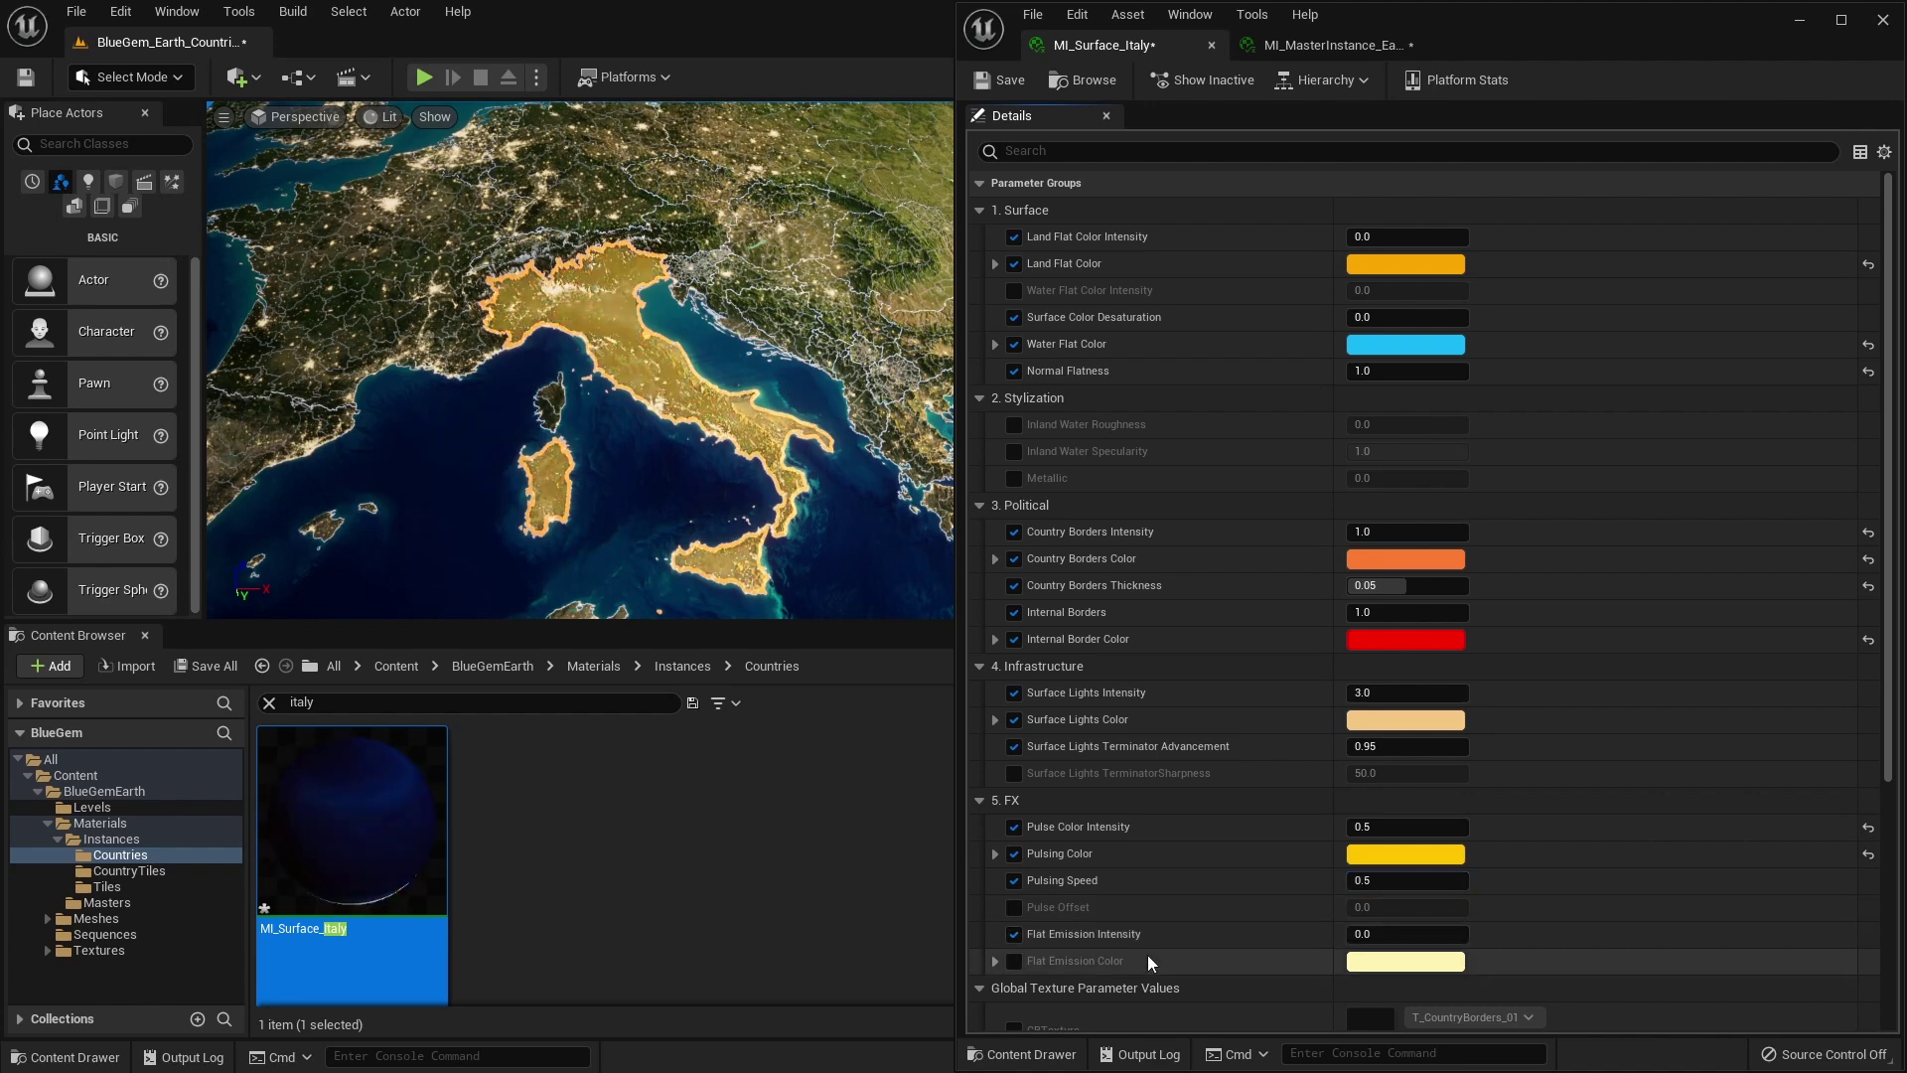
click(1393, 939)
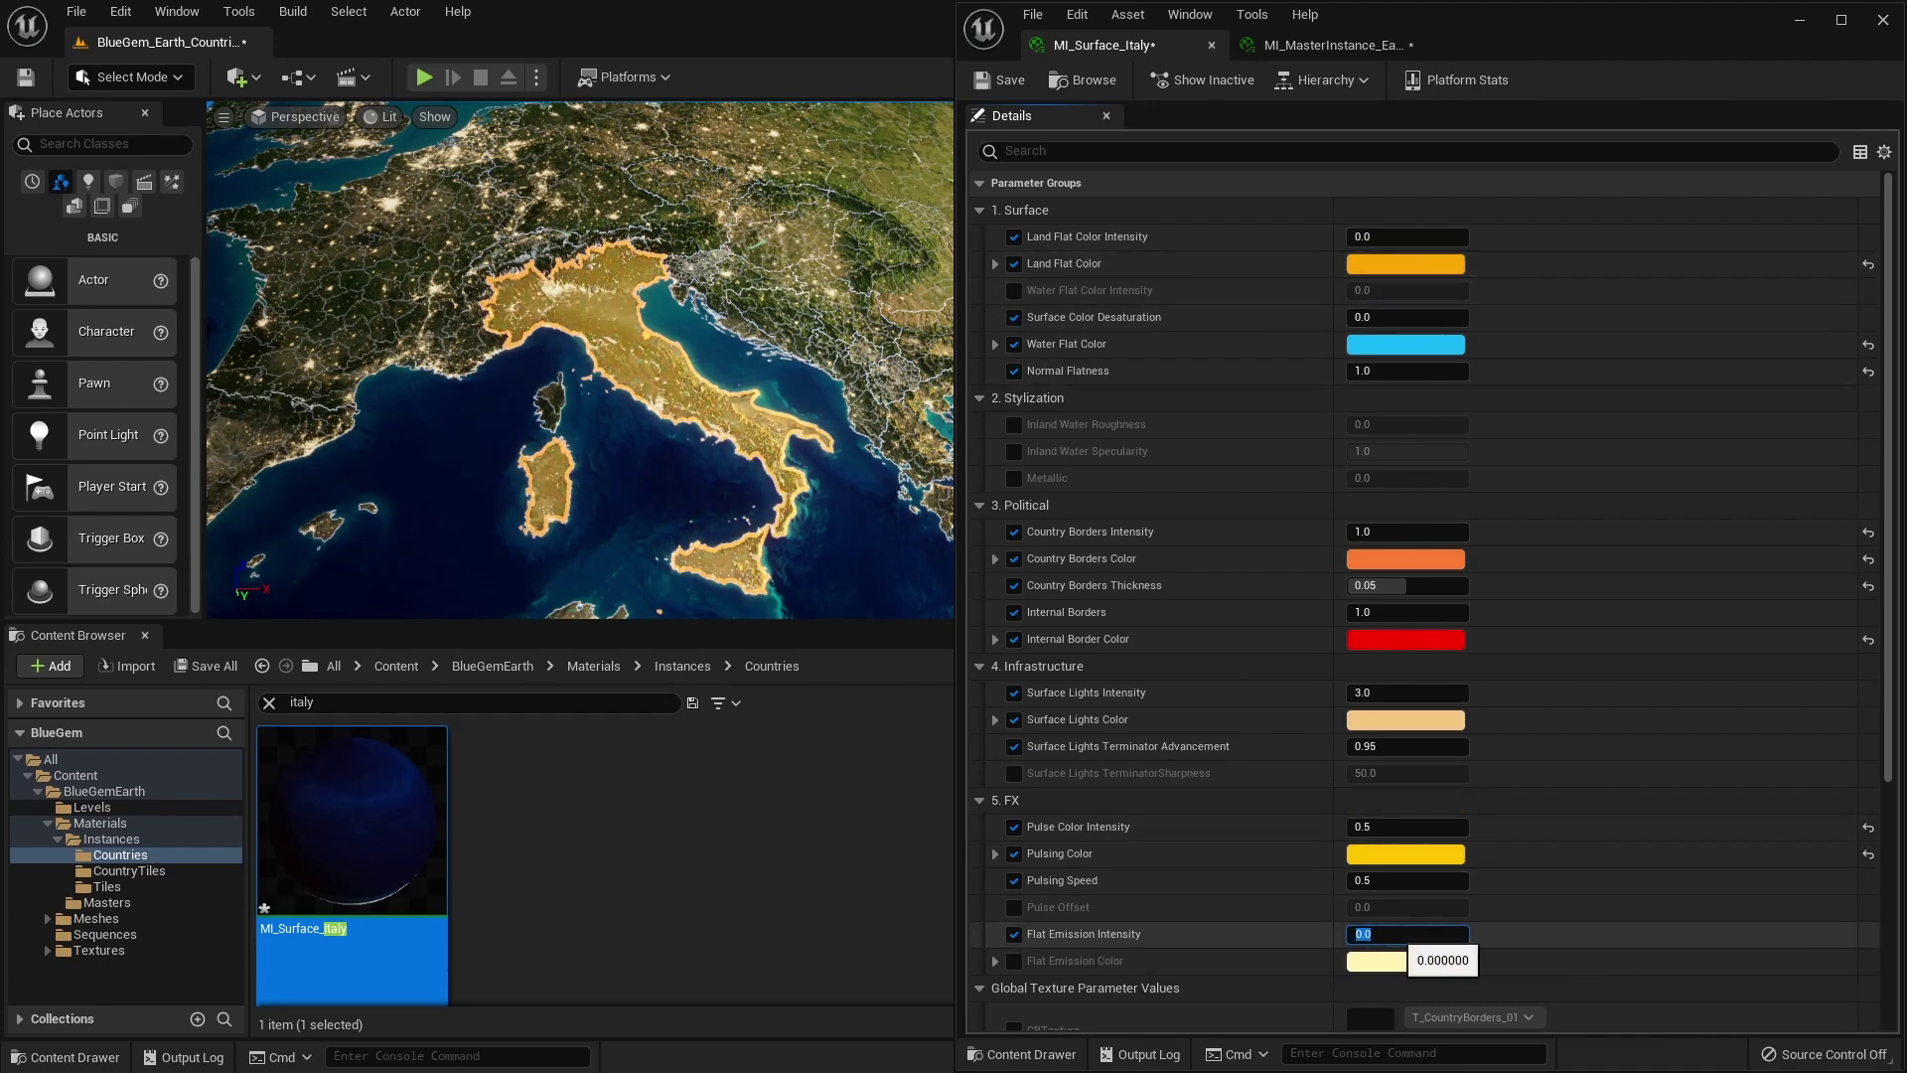
key(Return)
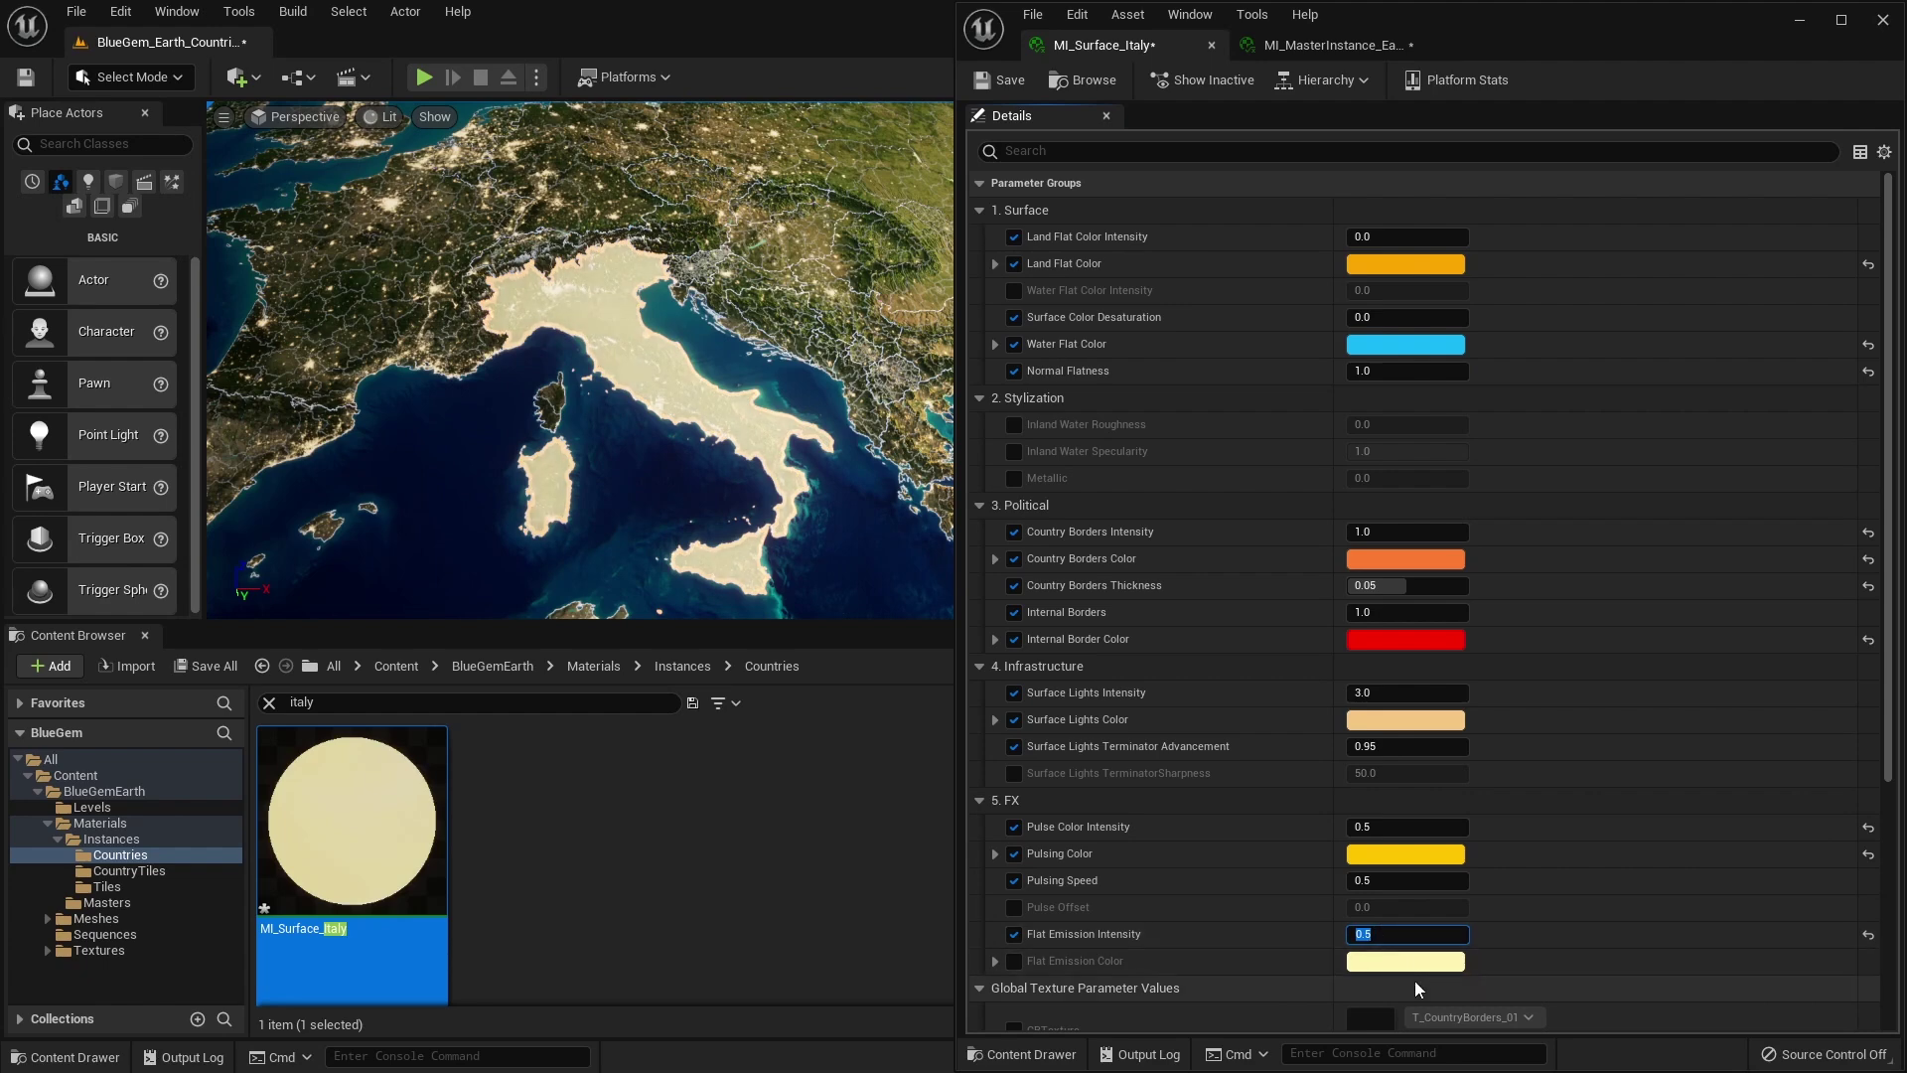
Override Italy's Flat Emission Color with orange, hex sRGB FF7100FF
click(1014, 960)
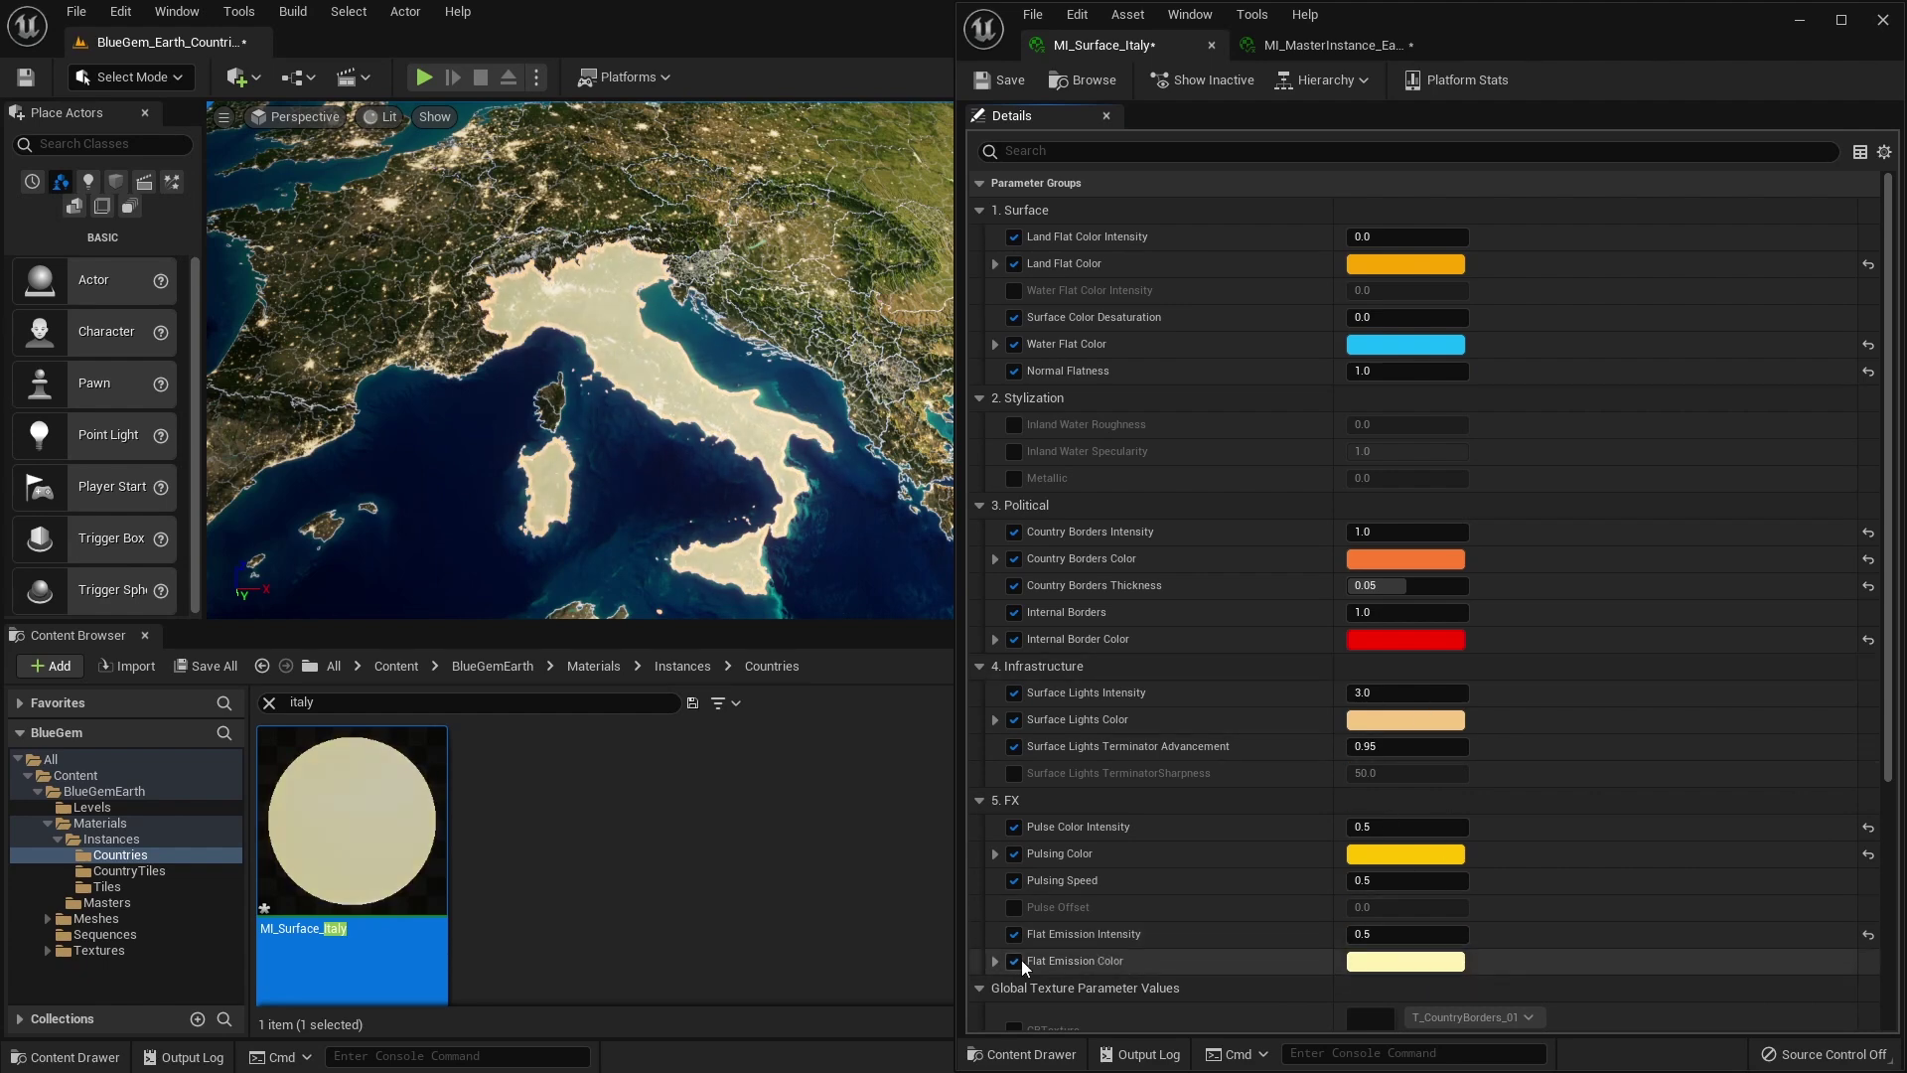
click(1404, 960)
drag(1587, 747, 1622, 731)
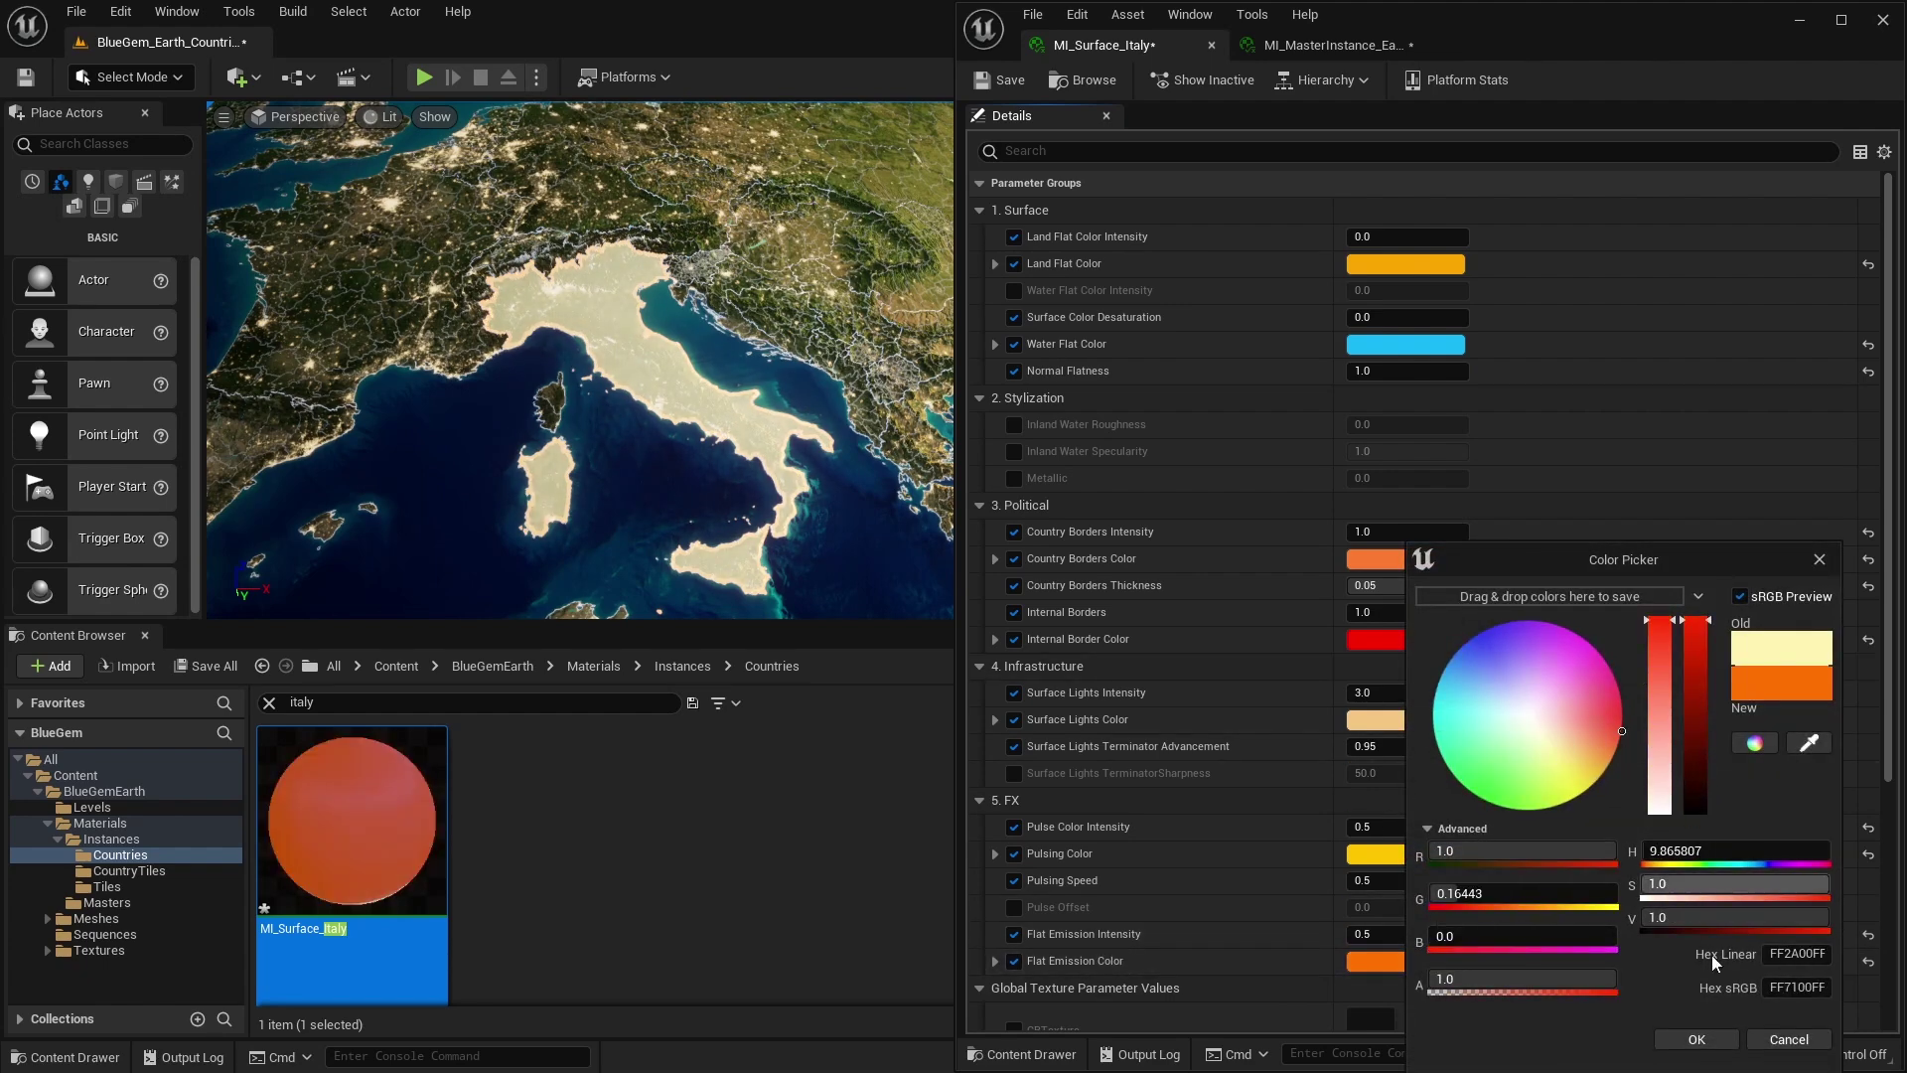
click(1696, 1039)
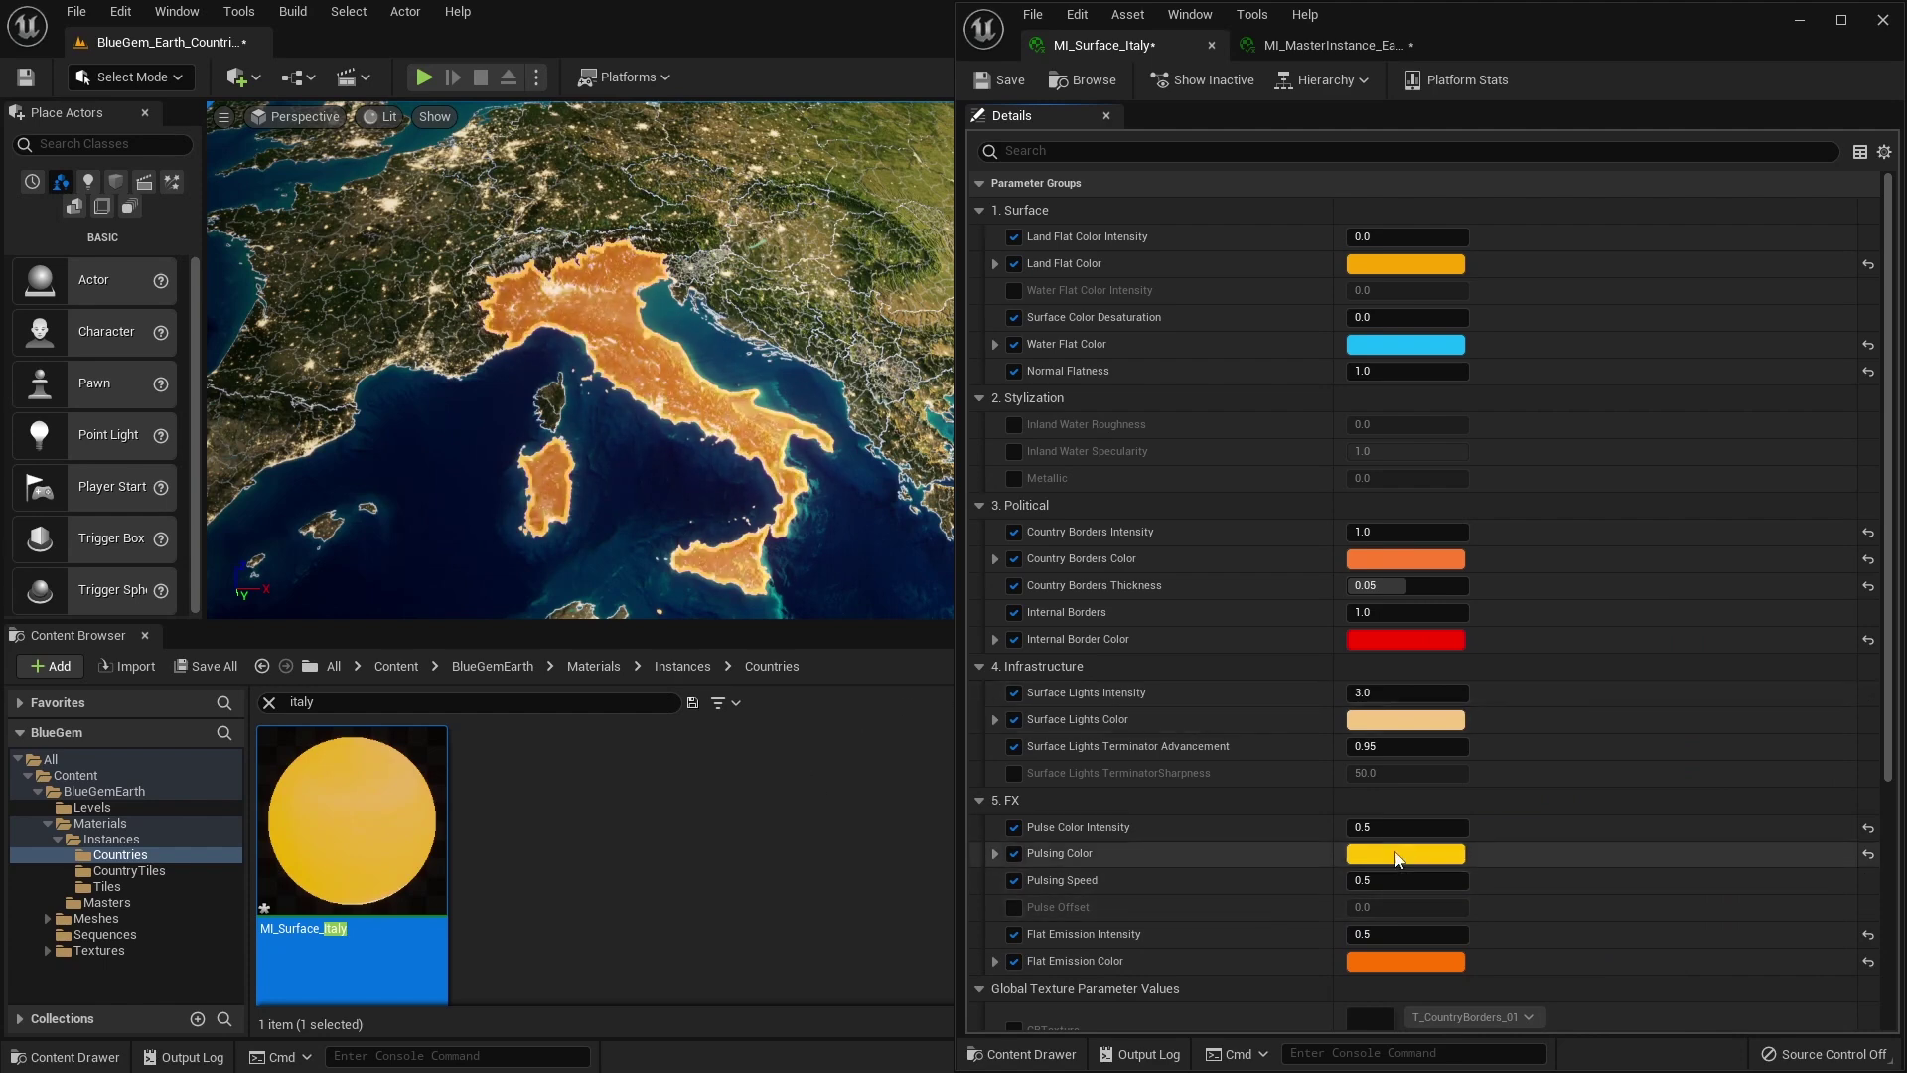
scroll(1317, 878, down, 3)
scroll(1317, 878, up, 3)
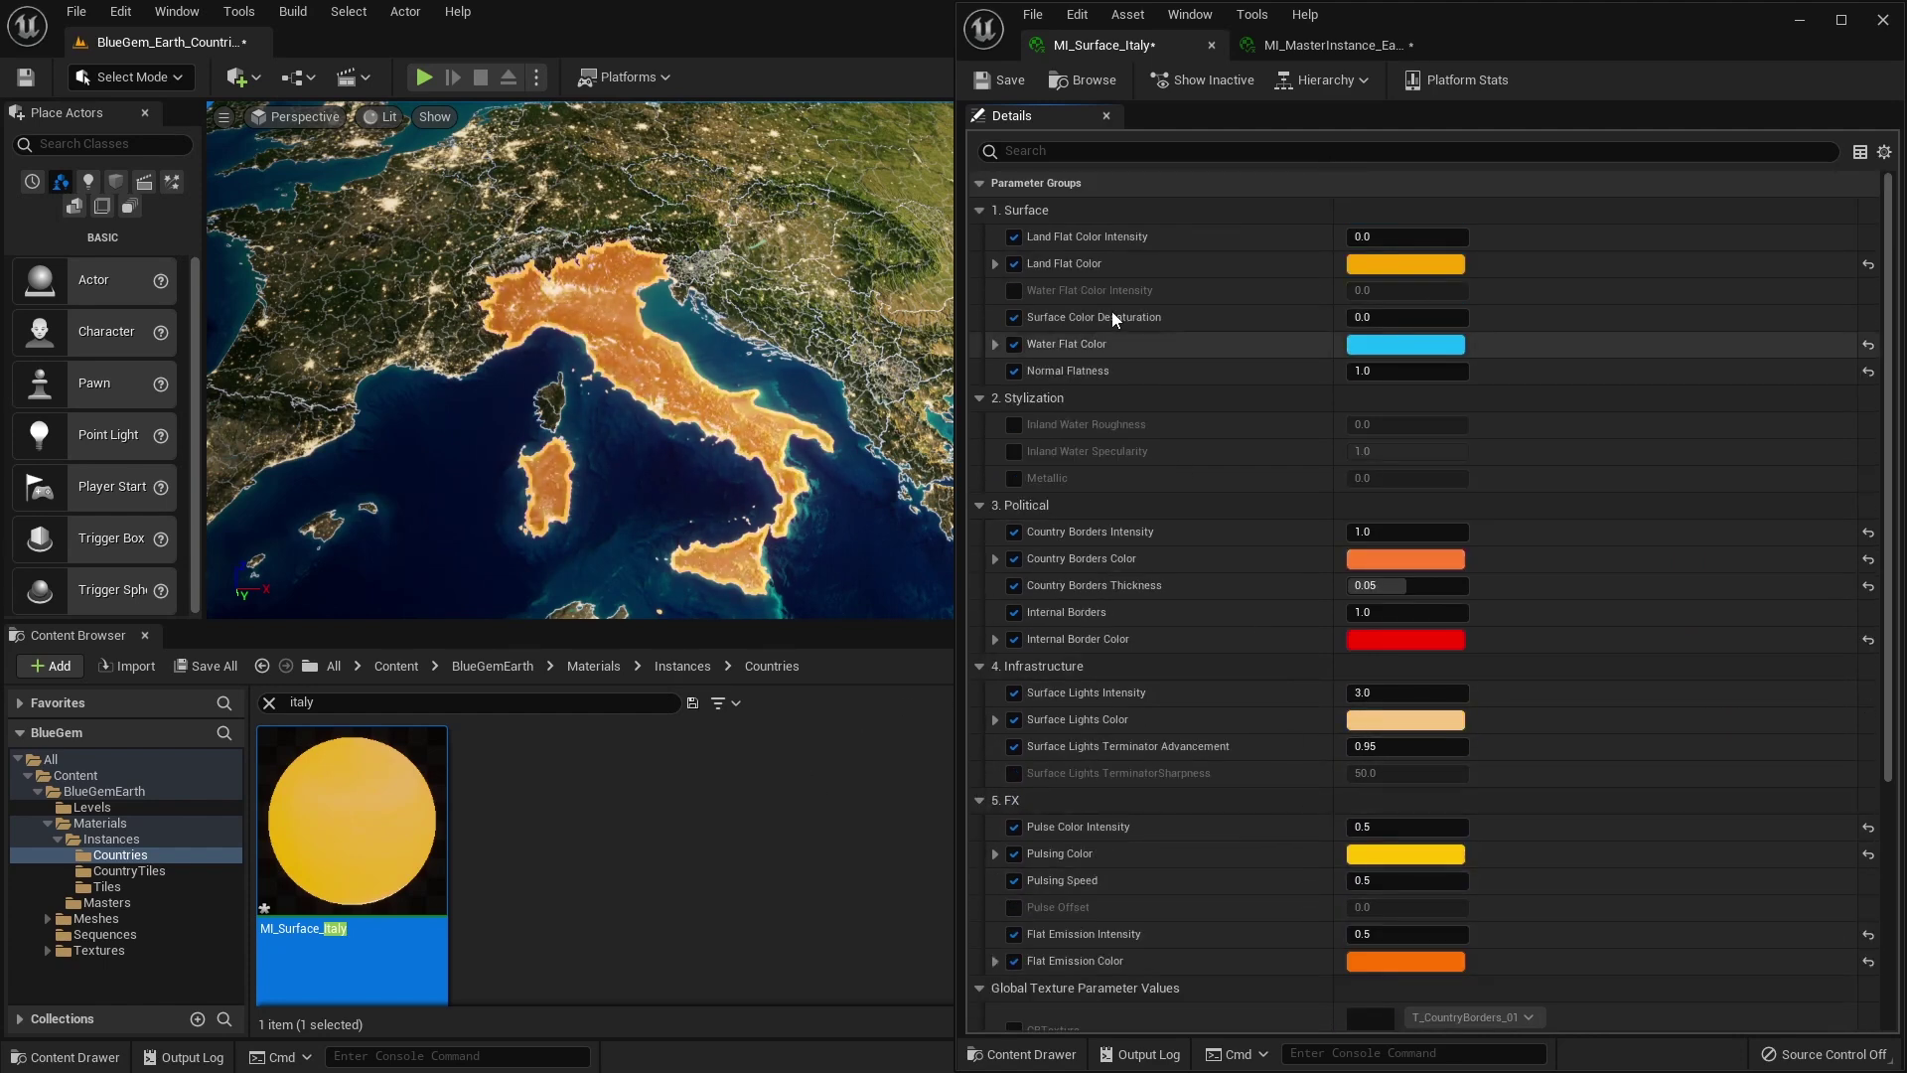